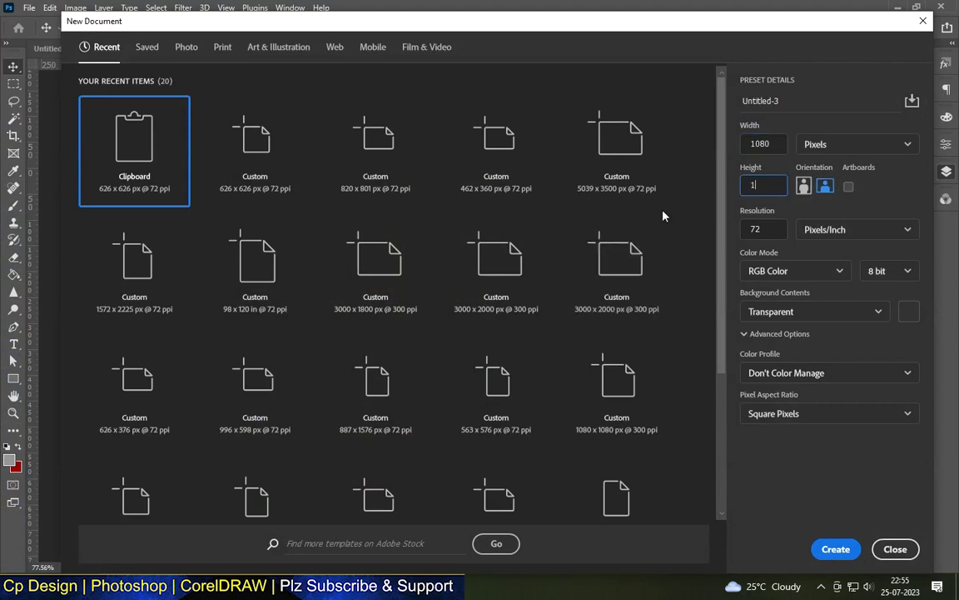
# Create a new 1080×1080 px document at 300 ppi resolution.
pyautogui.press('Tab')
pyautogui.write('300')
pyautogui.press('Return')
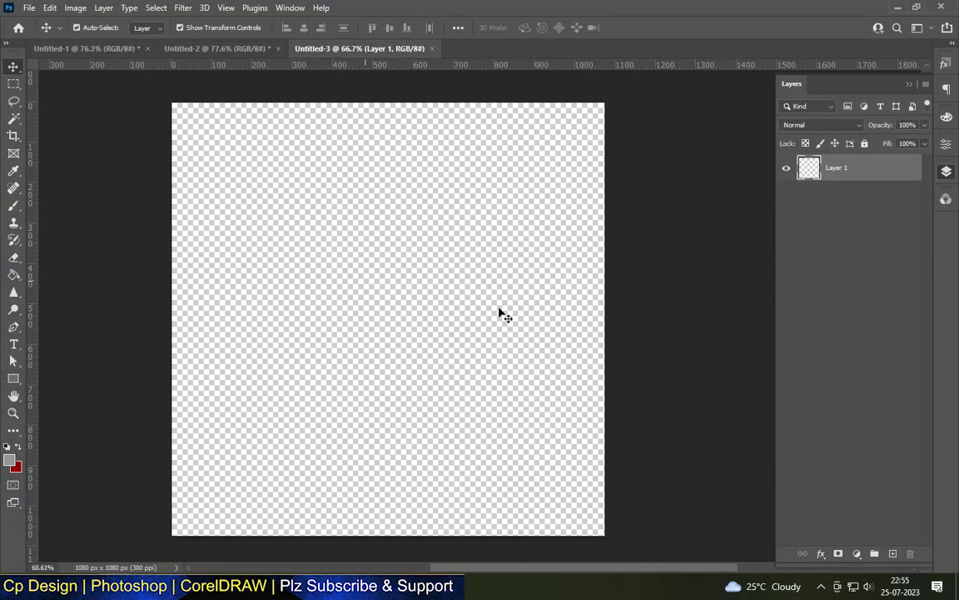
# Add a black Solid Color fill layer as the background.
pyautogui.click(857, 553)
pyautogui.click(817, 316)
pyautogui.moveTo(500, 233); pyautogui.dragTo(449, 263)
pyautogui.click(762, 84)
# Position and scale the placed road photo lower on the canvas, then fit the view.
pyautogui.moveTo(297, 240)
pyautogui.mouseDown()
pyautogui.moveTo(397, 361)
pyautogui.moveTo(561, 360)
pyautogui.mouseUp()
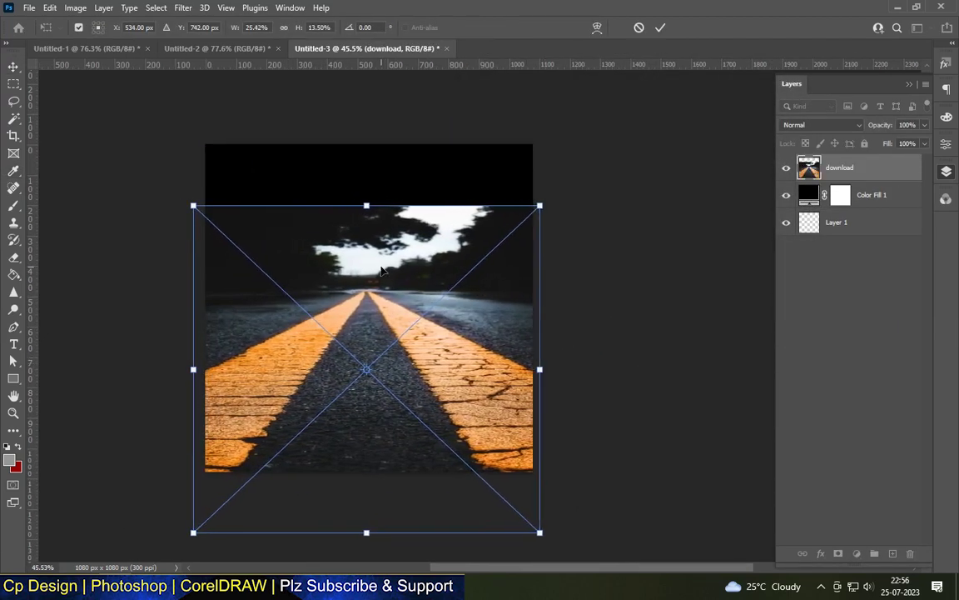
pyautogui.press('Return')
pyautogui.hotkey('ctrl', '0')
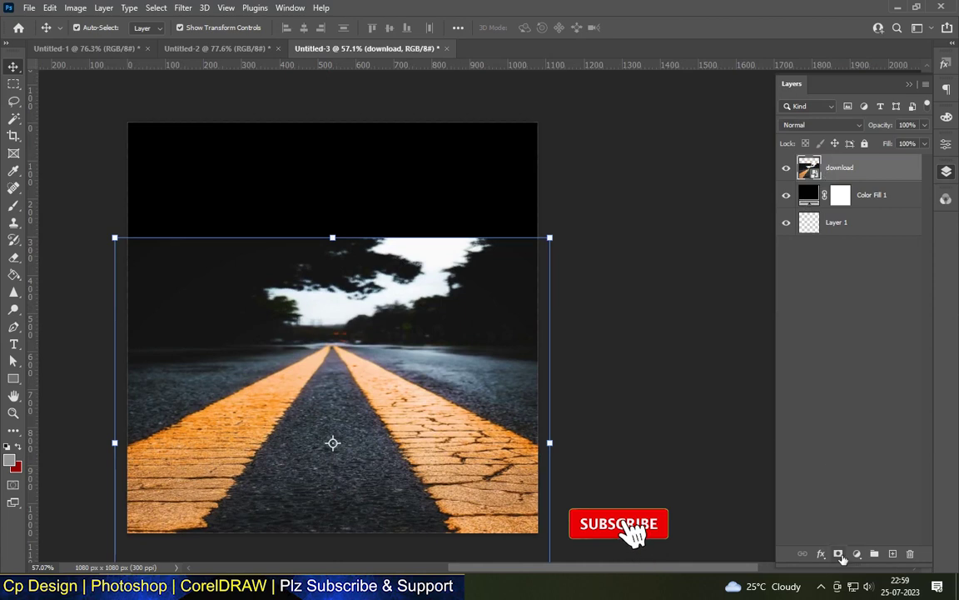
# Mask the road photo and paint its top black so it fades at the horizon.
pyautogui.click(839, 553)
pyautogui.press('b')
pyautogui.moveTo(499, 167)
pyautogui.mouseDown()
pyautogui.moveTo(567, 206)
pyautogui.moveTo(464, 258)
pyautogui.moveTo(133, 288)
pyautogui.moveTo(265, 293)
pyautogui.moveTo(273, 327)
pyautogui.moveTo(488, 333)
pyautogui.moveTo(460, 320)
pyautogui.moveTo(206, 317)
pyautogui.moveTo(248, 257)
pyautogui.moveTo(484, 273)
pyautogui.moveTo(457, 312)
pyautogui.moveTo(192, 317)
pyautogui.mouseUp()
pyautogui.rightClick(193, 317)
pyautogui.press('Return')
pyautogui.moveTo(507, 322)
pyautogui.mouseDown()
pyautogui.moveTo(396, 306)
pyautogui.moveTo(224, 342)
pyautogui.moveTo(434, 326)
pyautogui.moveTo(390, 291)
pyautogui.mouseUp()
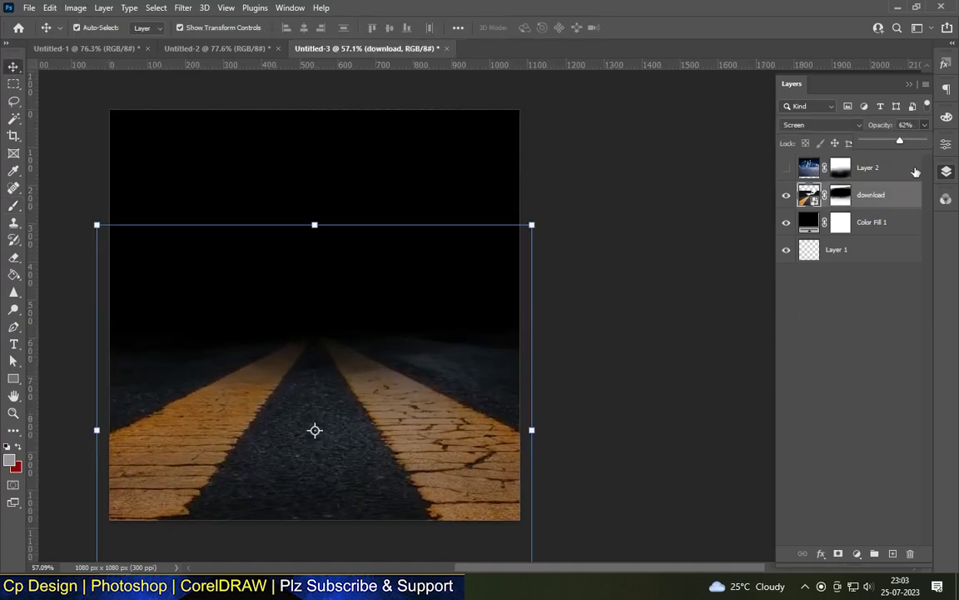
# Delete Layer 2 and lower the road photo layer's fill to 32%.
pyautogui.click(909, 166)
pyautogui.rightClick(893, 170)
pyautogui.click(824, 74)
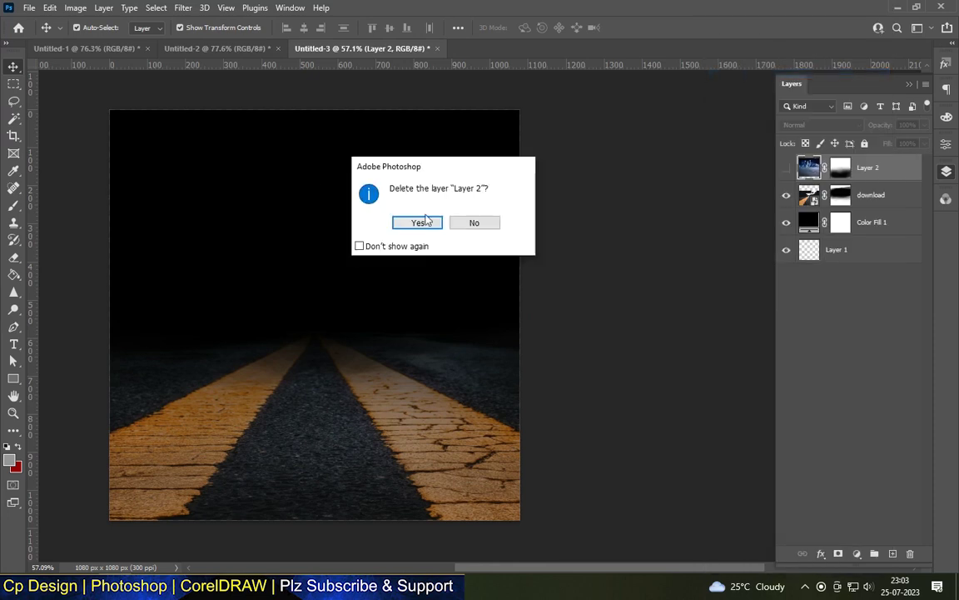
pyautogui.click(417, 221)
pyautogui.moveTo(922, 145); pyautogui.dragTo(872, 163)
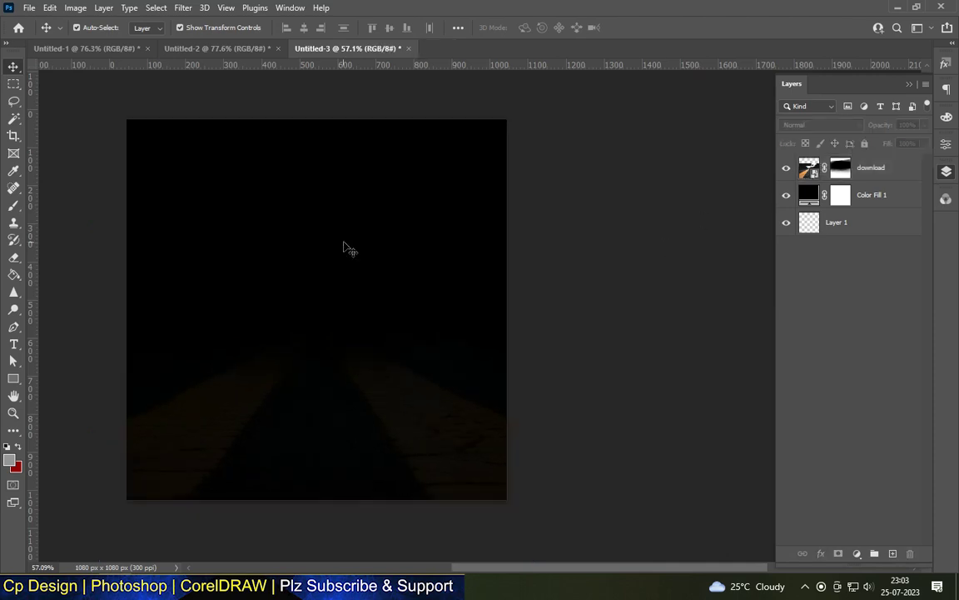
# Add a Gradient Fill layer above Color Fill 1 and set its first stop to dark red.
pyautogui.click(872, 194)
pyautogui.click(857, 552)
pyautogui.click(879, 331)
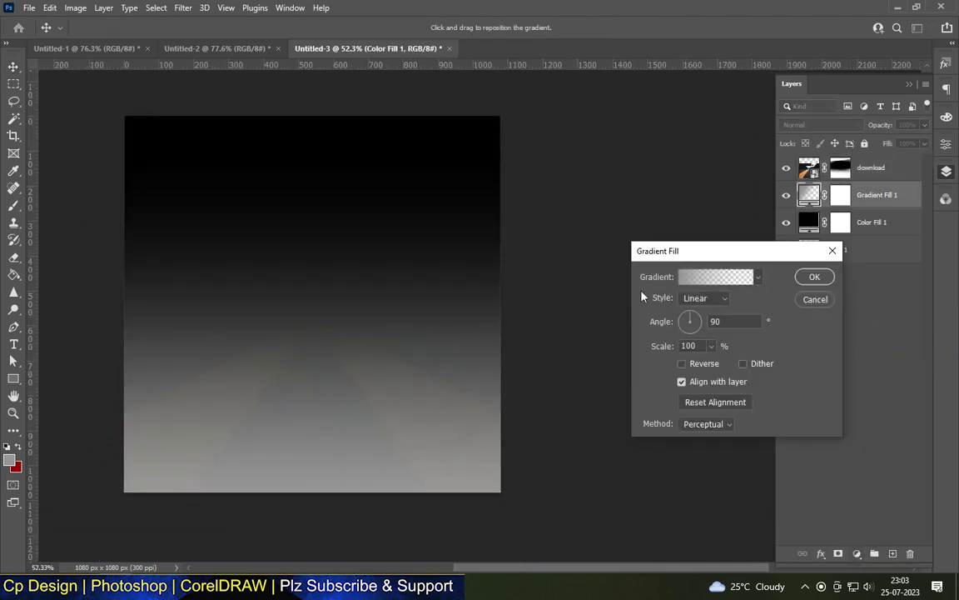
pyautogui.click(716, 276)
pyautogui.click(597, 354)
pyautogui.click(656, 411)
pyautogui.click(630, 190)
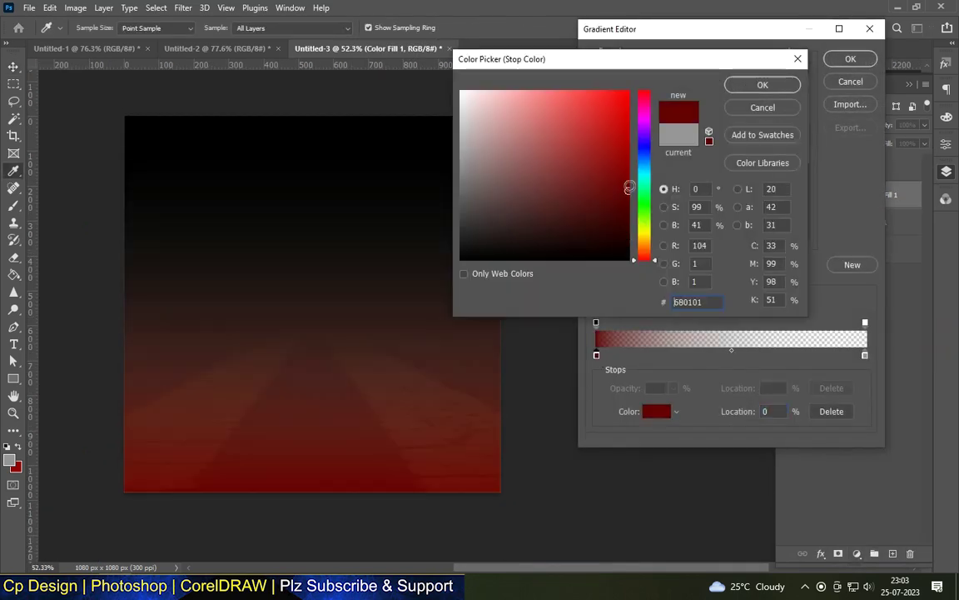
pyautogui.click(763, 84)
# Make the second gradient stop dark red too, reverse the gradient, and apply it.
pyautogui.click(655, 411)
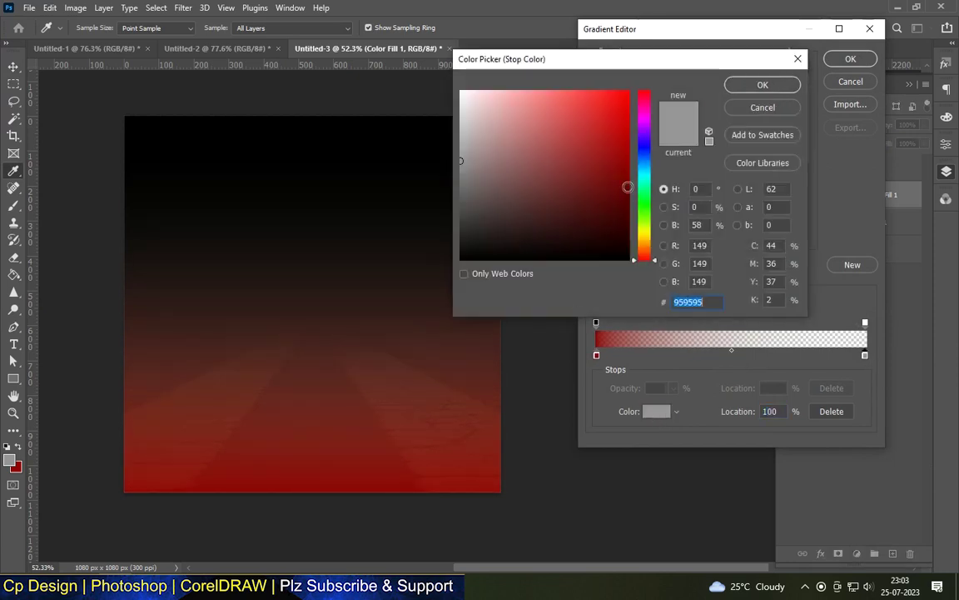
pyautogui.click(628, 187)
pyautogui.press('Return')
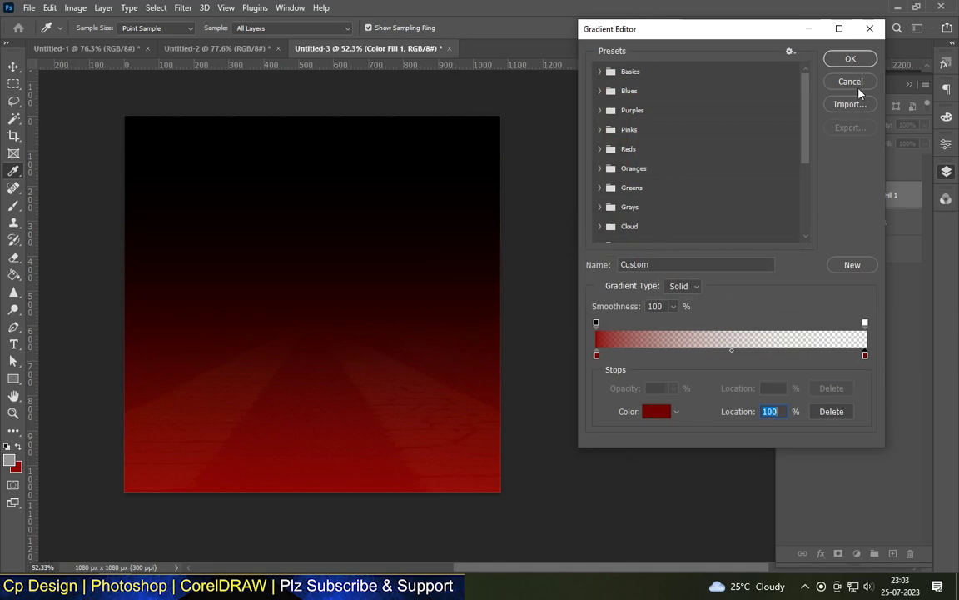
pyautogui.click(850, 58)
pyautogui.click(683, 365)
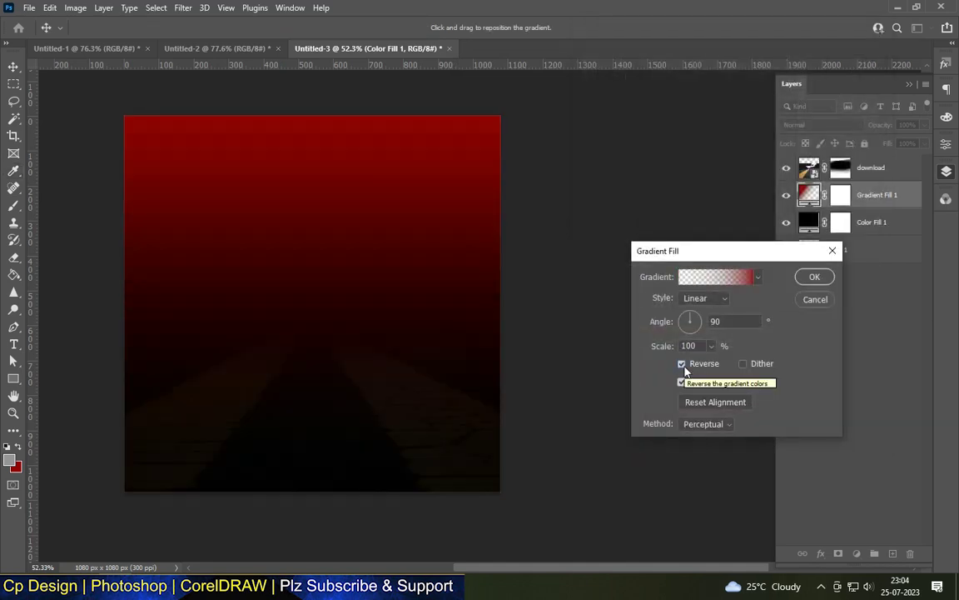
pyautogui.click(815, 276)
pyautogui.scroll(3, 315, 379)
pyautogui.scroll(1, 315, 379)
pyautogui.scroll(-4, 350, 316)
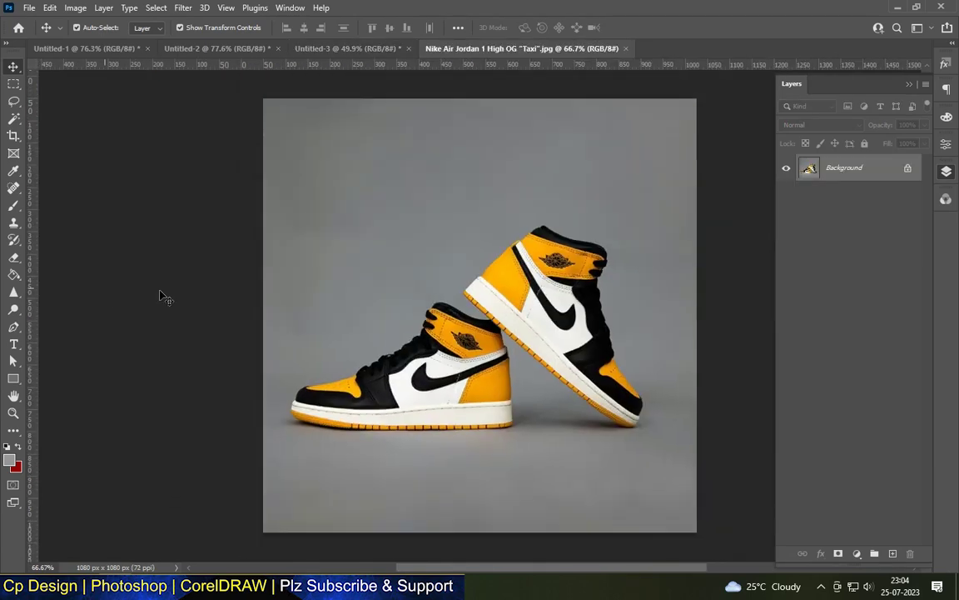
# Bring the Nike Air Jordan sneaker photo into view and zoom in.
pyautogui.click(13, 120)
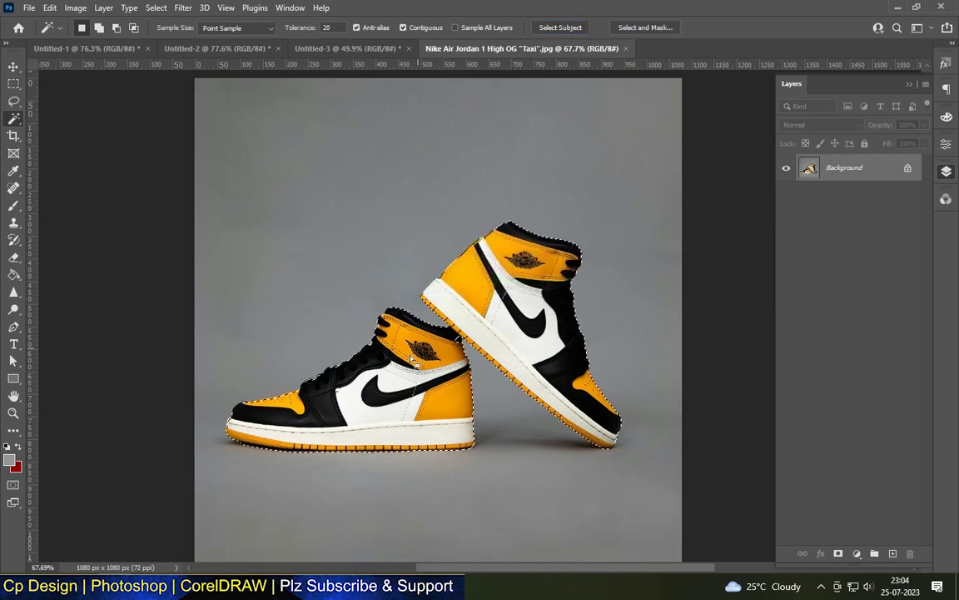
pyautogui.scroll(3, 471, 337)
pyautogui.scroll(3, 449, 346)
# Undo the last change and switch to the Quick Selection tool.
pyautogui.hotkey('ctrl', 'z')
pyautogui.rightClick(13, 119)
pyautogui.click(75, 131)
# Zoom in on the soles and extend the selection down to the sole's bottom edge.
pyautogui.scroll(-2, 448, 350)
pyautogui.scroll(-2, 448, 351)
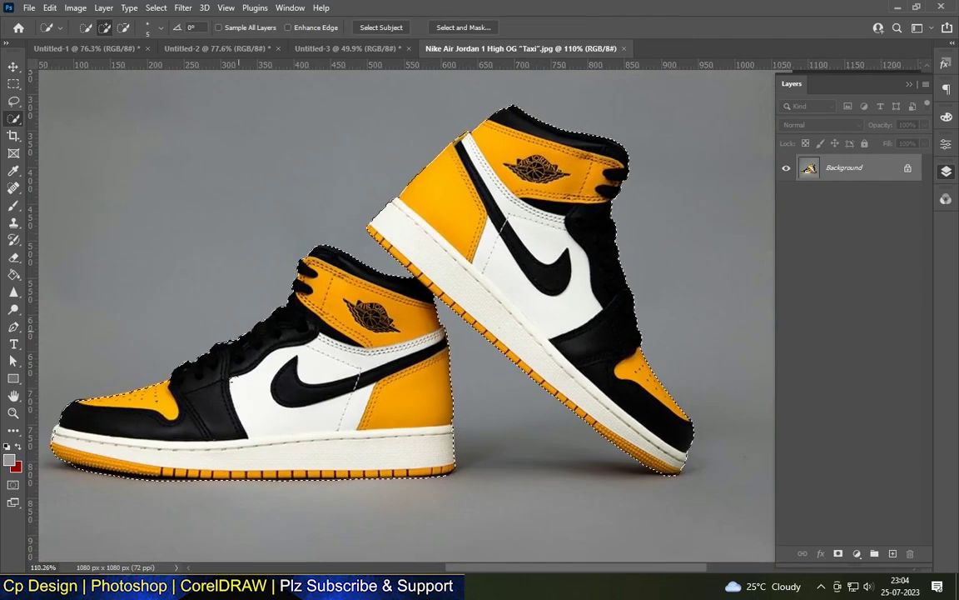
pyautogui.scroll(2, 316, 419)
pyautogui.scroll(1, 317, 419)
pyautogui.scroll(-2, 310, 258)
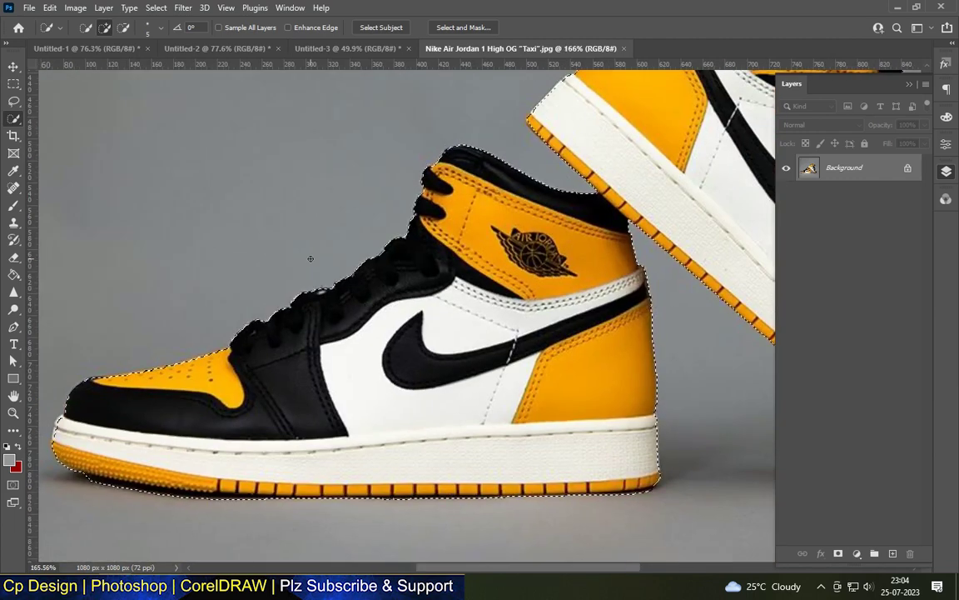
pyautogui.scroll(3, 66, 409)
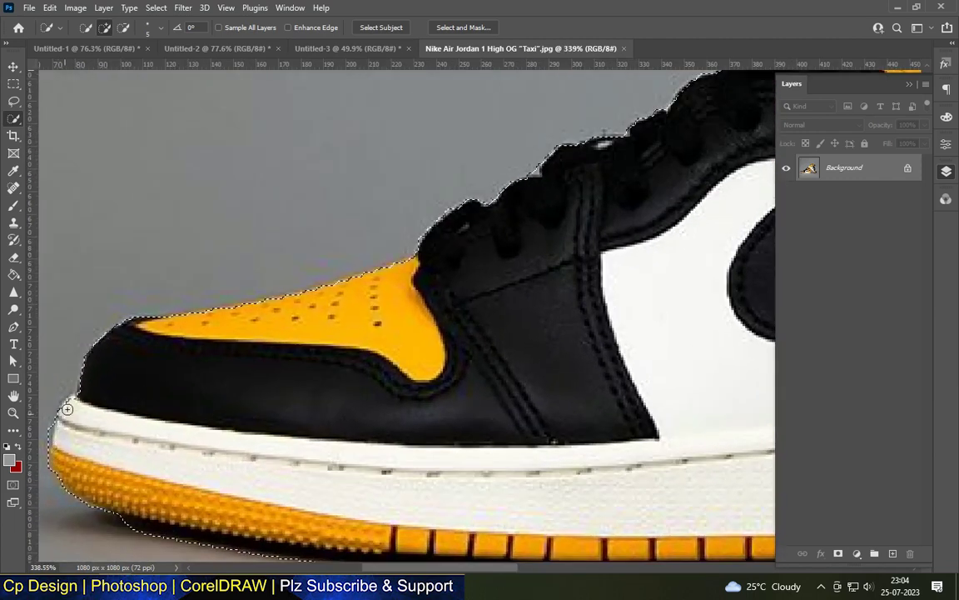
pyautogui.scroll(-2, 96, 497)
pyautogui.scroll(-2, 96, 497)
pyautogui.scroll(-1, 96, 497)
pyautogui.scroll(2, 96, 497)
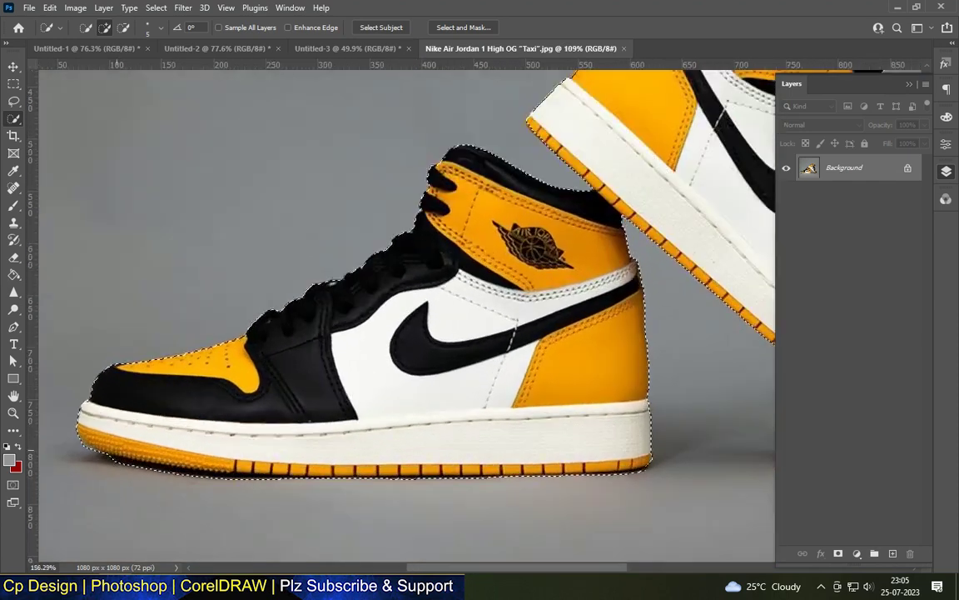
pyautogui.scroll(4, 108, 453)
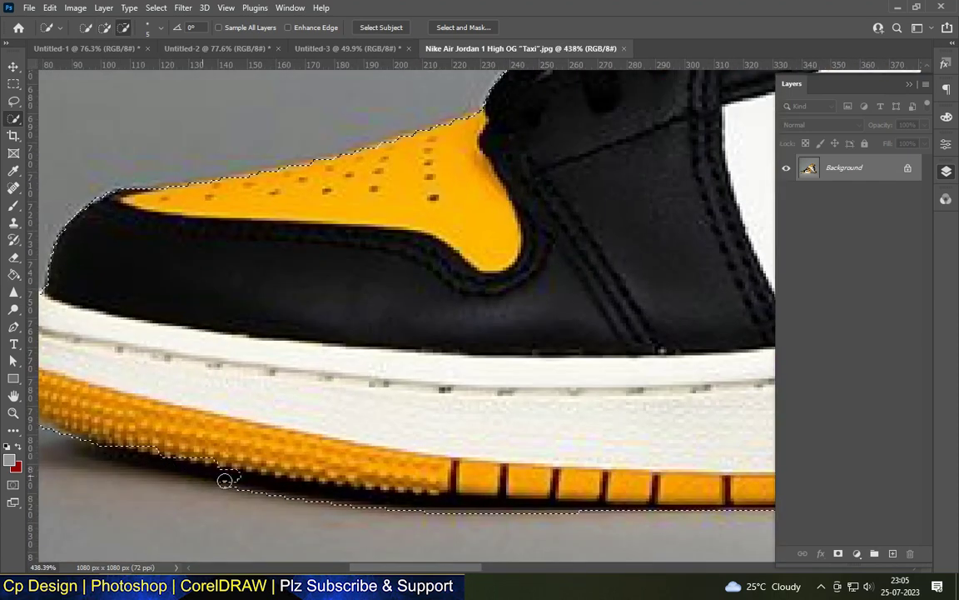
pyautogui.scroll(-2, 364, 500)
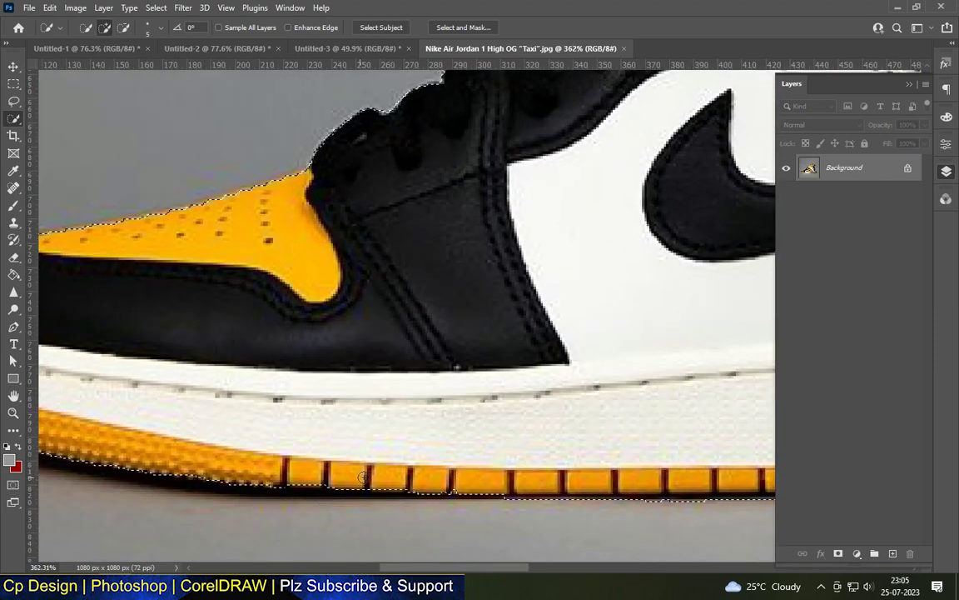
pyautogui.scroll(-2, 374, 480)
pyautogui.scroll(-2, 391, 492)
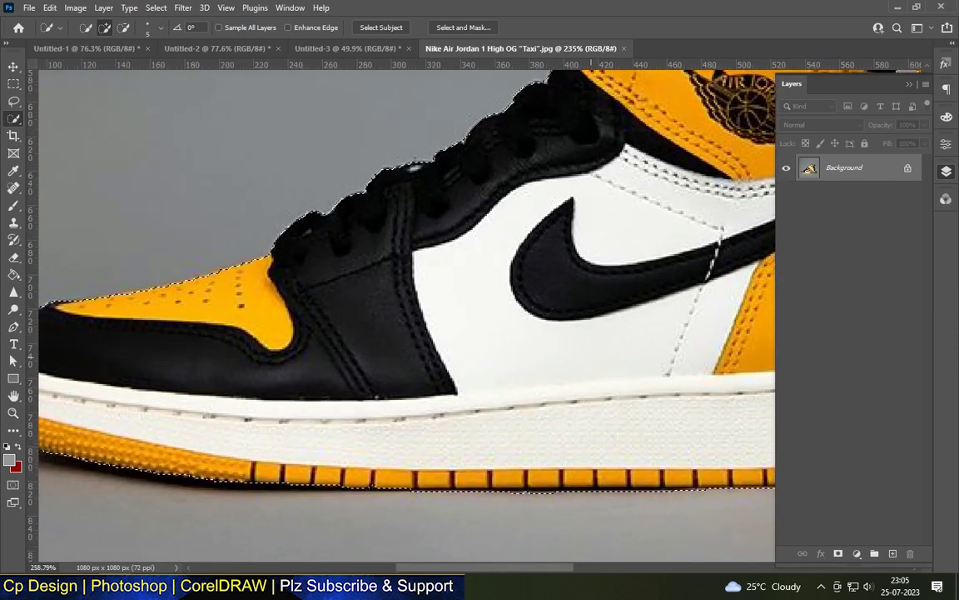
pyautogui.scroll(4, 410, 503)
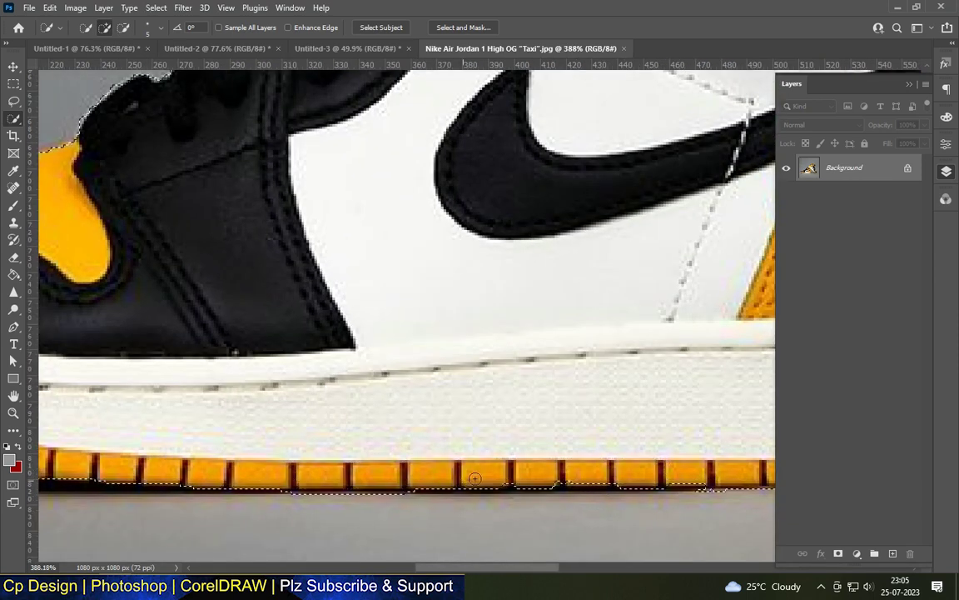
pyautogui.scroll(-1, 590, 477)
pyautogui.scroll(-2, 590, 477)
pyautogui.scroll(-1, 589, 477)
pyautogui.scroll(2, 590, 477)
pyautogui.scroll(2, 222, 481)
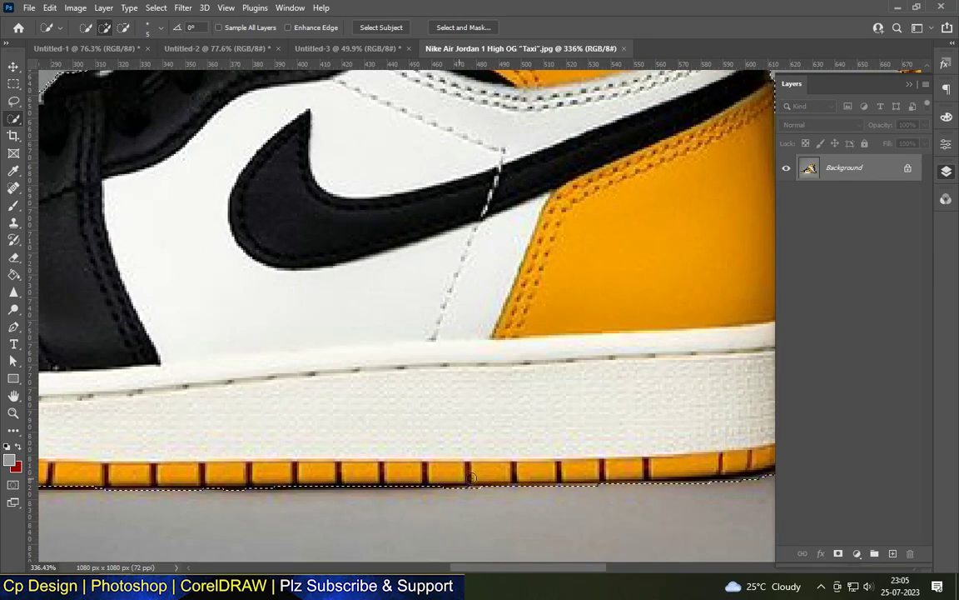
pyautogui.scroll(-2, 463, 473)
pyautogui.scroll(-1, 463, 473)
pyautogui.scroll(-1, 463, 473)
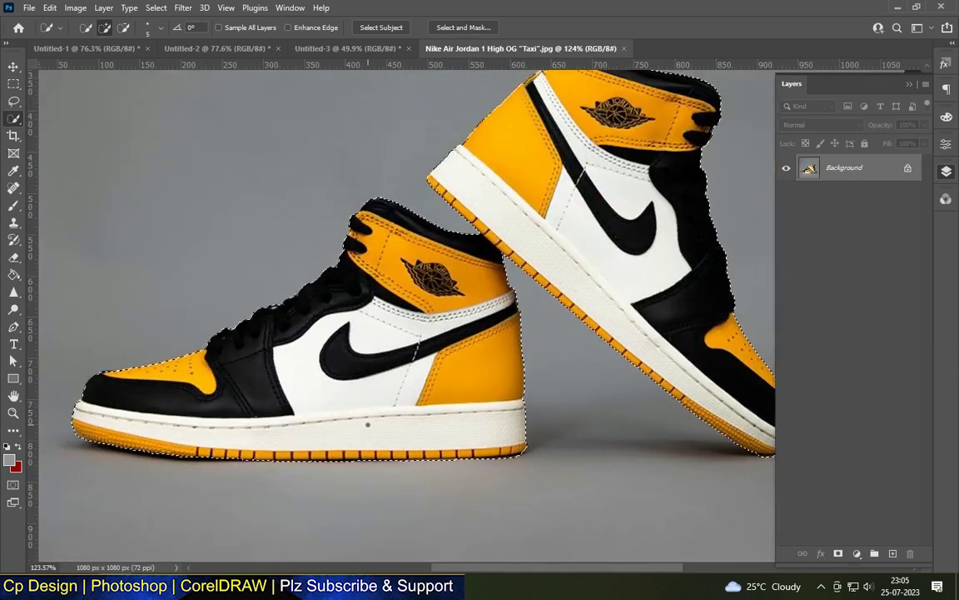
pyautogui.scroll(2, 463, 473)
pyautogui.scroll(1, 234, 455)
pyautogui.scroll(-2, 233, 455)
pyautogui.scroll(1, 249, 451)
pyautogui.scroll(1, 259, 448)
pyautogui.scroll(1, 259, 448)
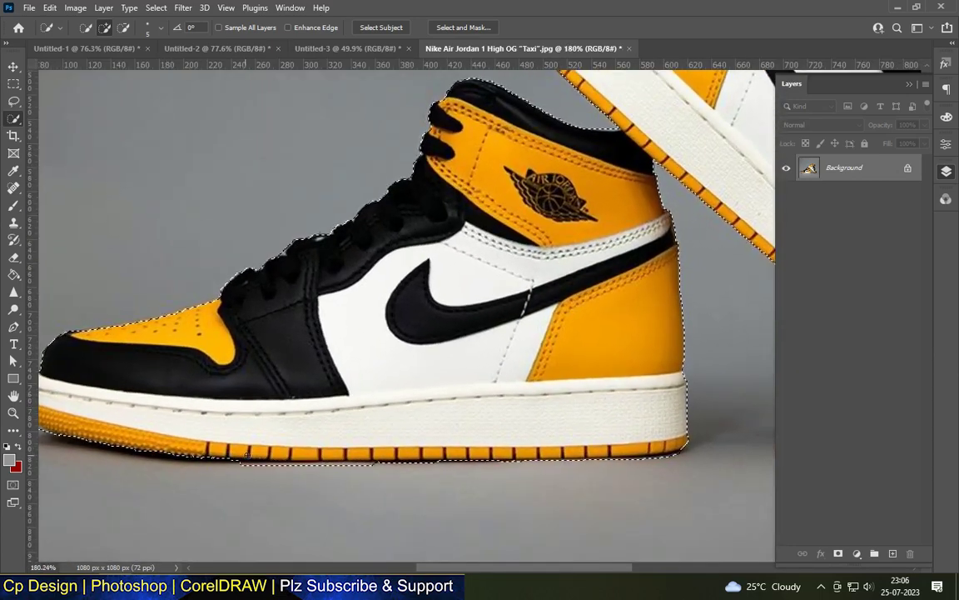
pyautogui.moveTo(244, 461); pyautogui.dragTo(441, 457)
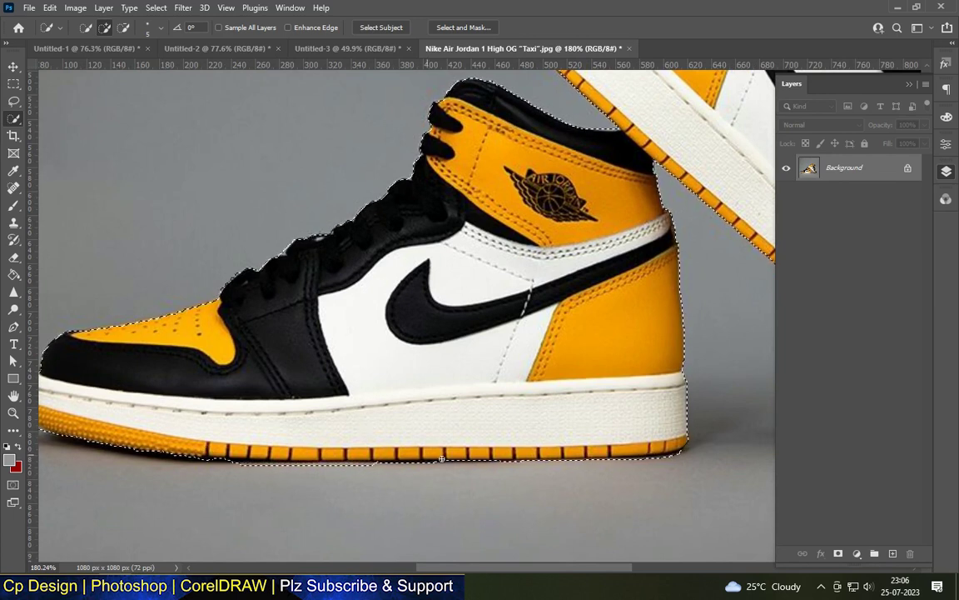
# Trim the selection to hug the orange sole, excluding the floor shadow, and copy the sneakers.
pyautogui.scroll(4, 406, 462)
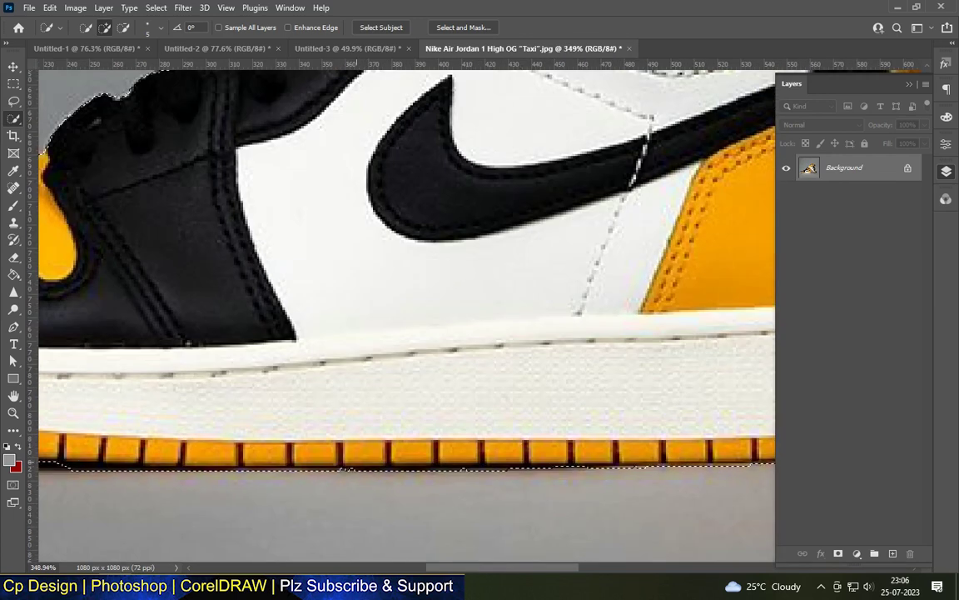
pyautogui.scroll(-2, 355, 464)
pyautogui.scroll(-2, 350, 463)
pyautogui.scroll(3, 342, 461)
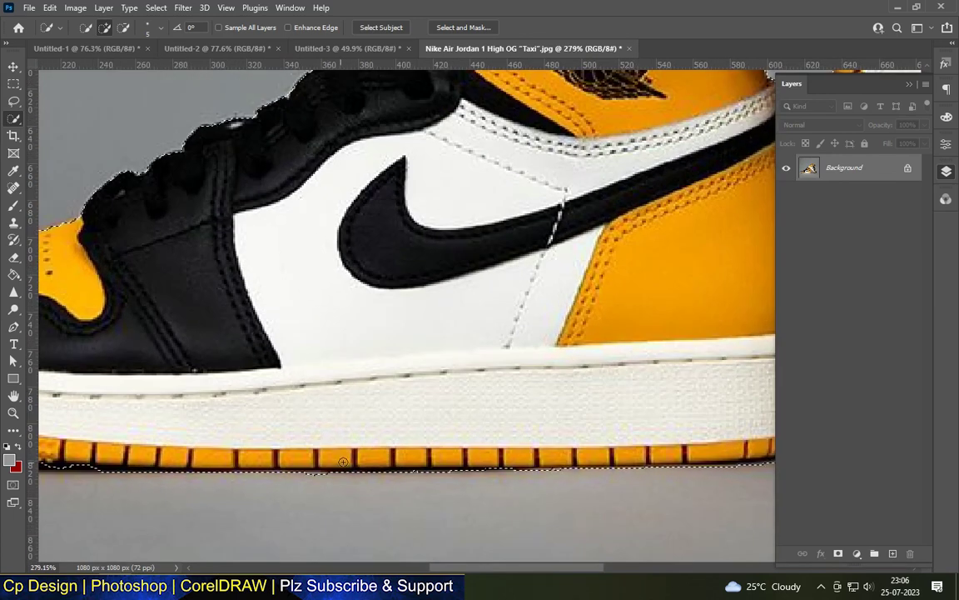
pyautogui.scroll(-3, 309, 471)
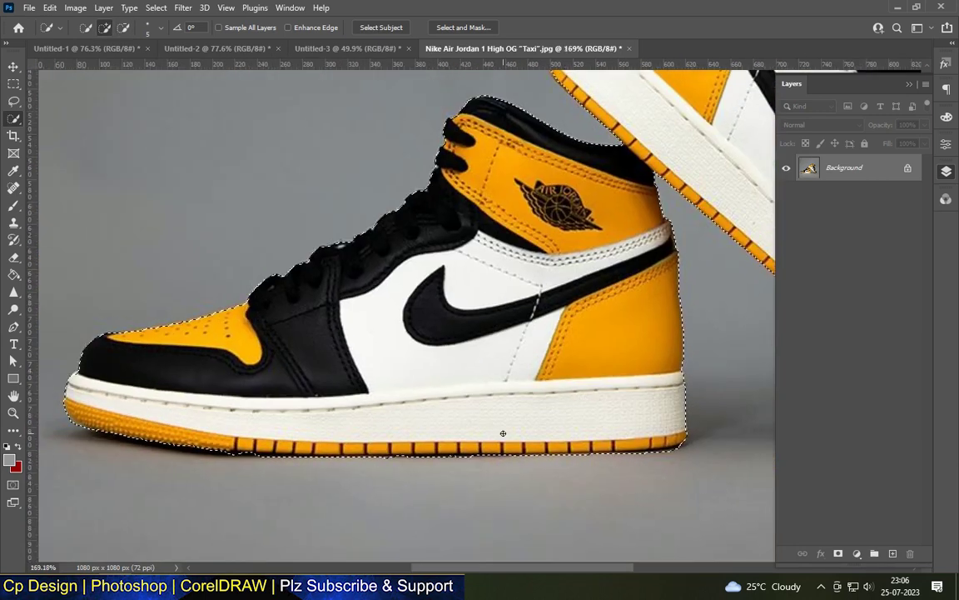
pyautogui.scroll(2, 74, 429)
pyautogui.scroll(1, 68, 426)
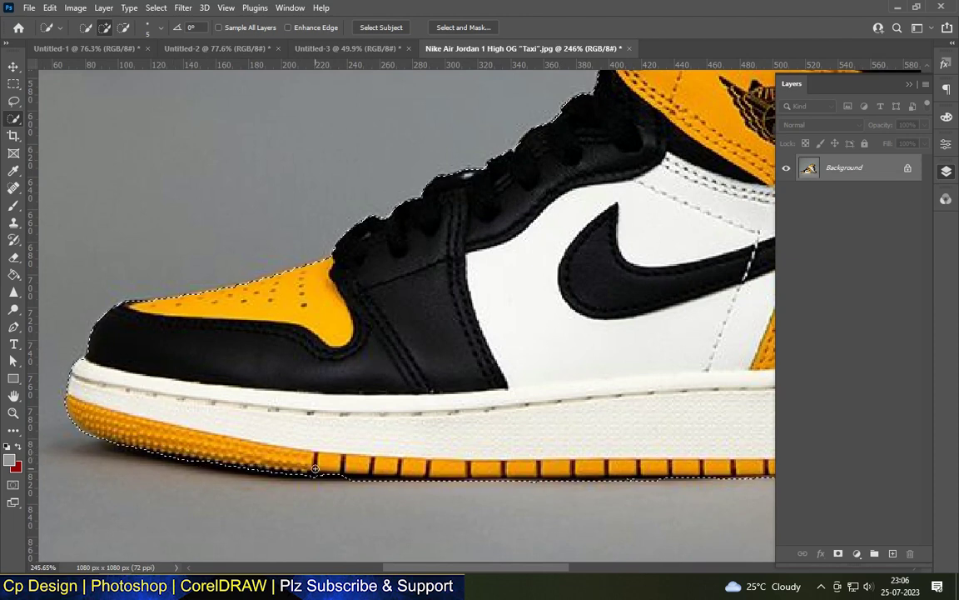
pyautogui.moveTo(310, 470); pyautogui.dragTo(305, 460)
pyautogui.scroll(1, 305, 459)
pyautogui.scroll(1, 305, 459)
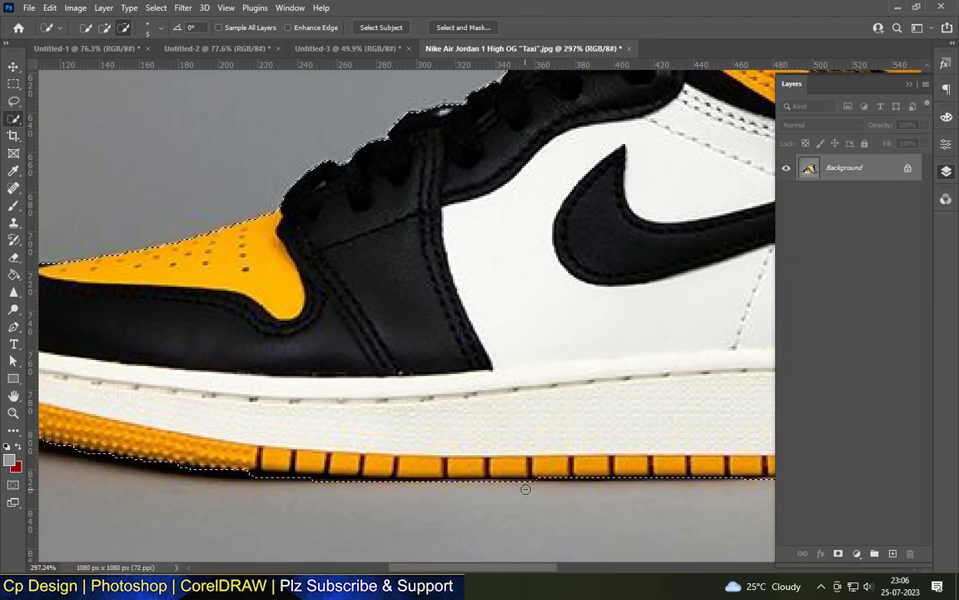
pyautogui.scroll(-3, 350, 446)
pyautogui.scroll(-2, 351, 446)
pyautogui.hotkey('ctrl', 'c')
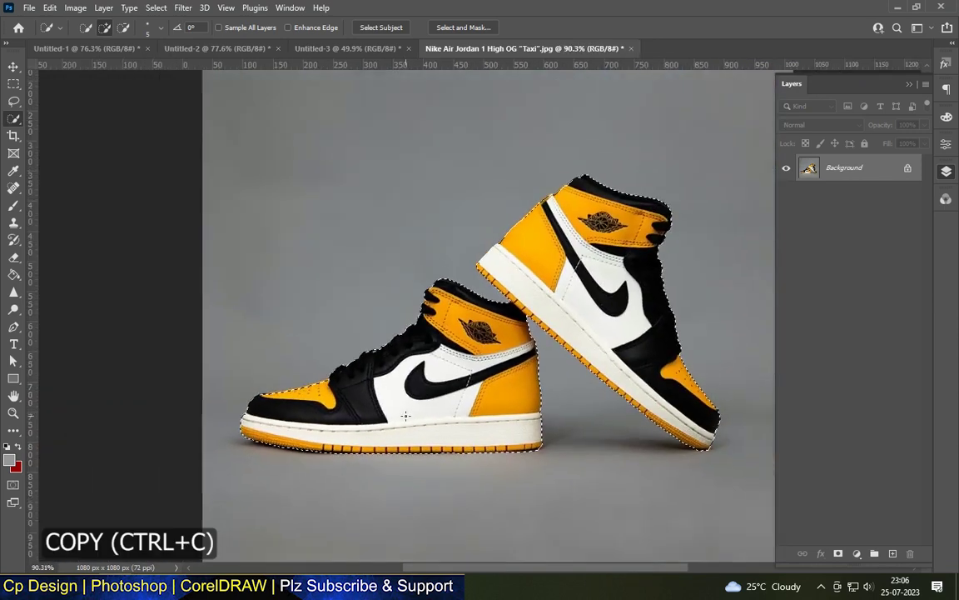
# Paste the sneakers into the Untitled-3 poster and move them lower.
pyautogui.scroll(-1, 350, 446)
pyautogui.click(358, 50)
pyautogui.hotkey('ctrl', 'v')
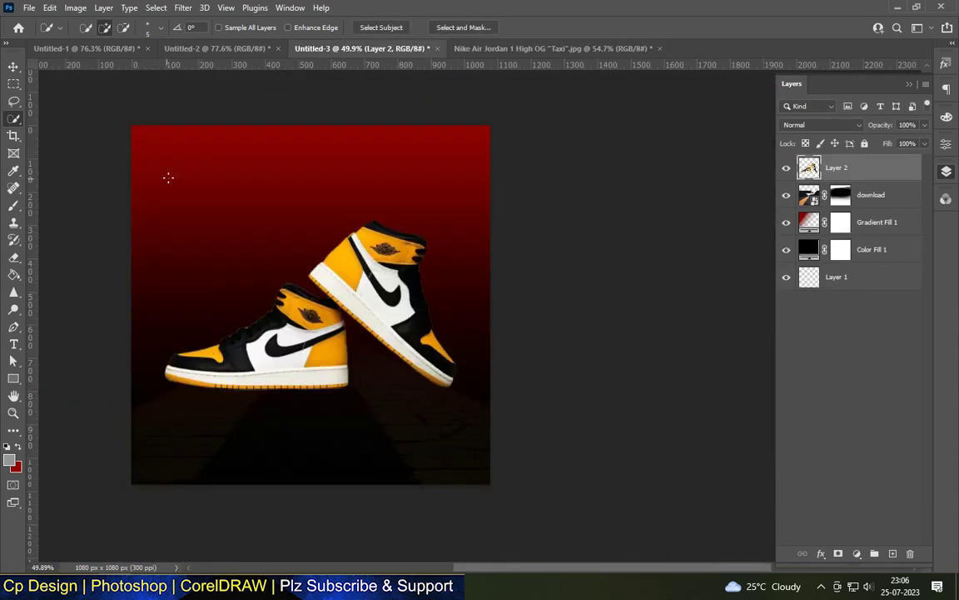
pyautogui.press('v')
pyautogui.moveTo(363, 282); pyautogui.dragTo(364, 329)
# Rescale the sneakers from their top edge with Free Transform.
pyautogui.scroll(1, 268, 456)
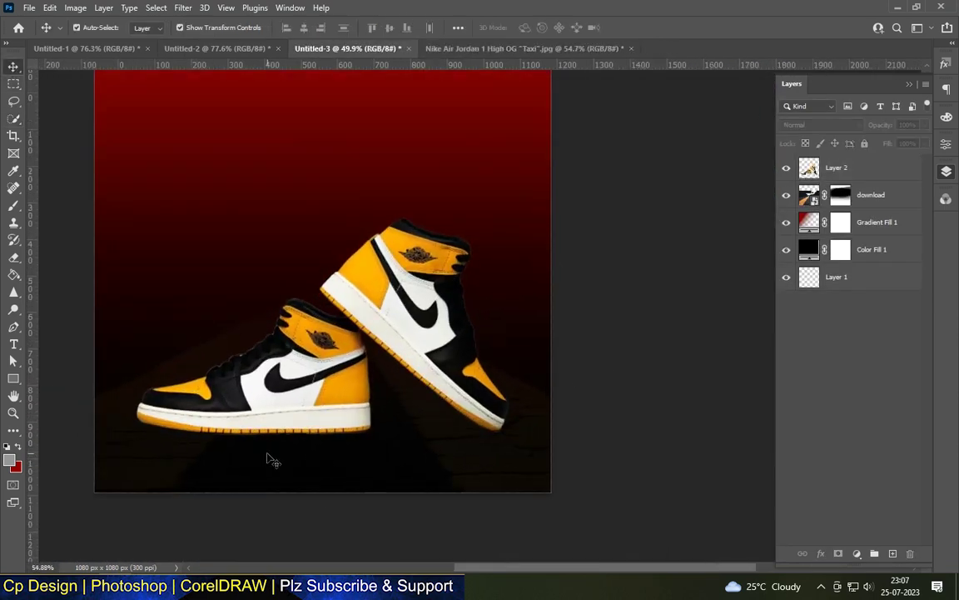
pyautogui.scroll(1, 426, 326)
pyautogui.scroll(1, 467, 277)
pyautogui.hotkey('ctrl', 't')
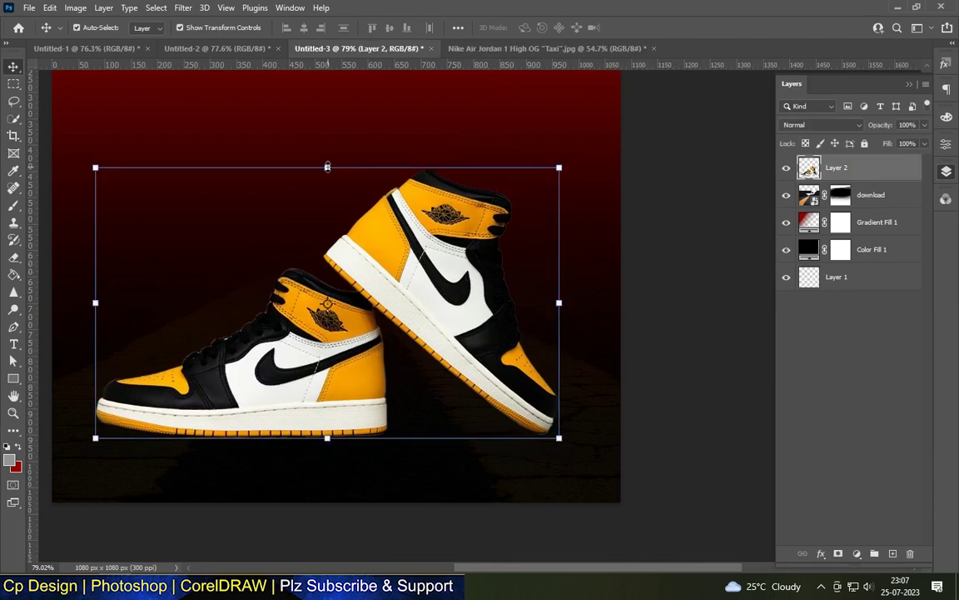
pyautogui.moveTo(327, 167); pyautogui.dragTo(328, 181)
pyautogui.press('Return')
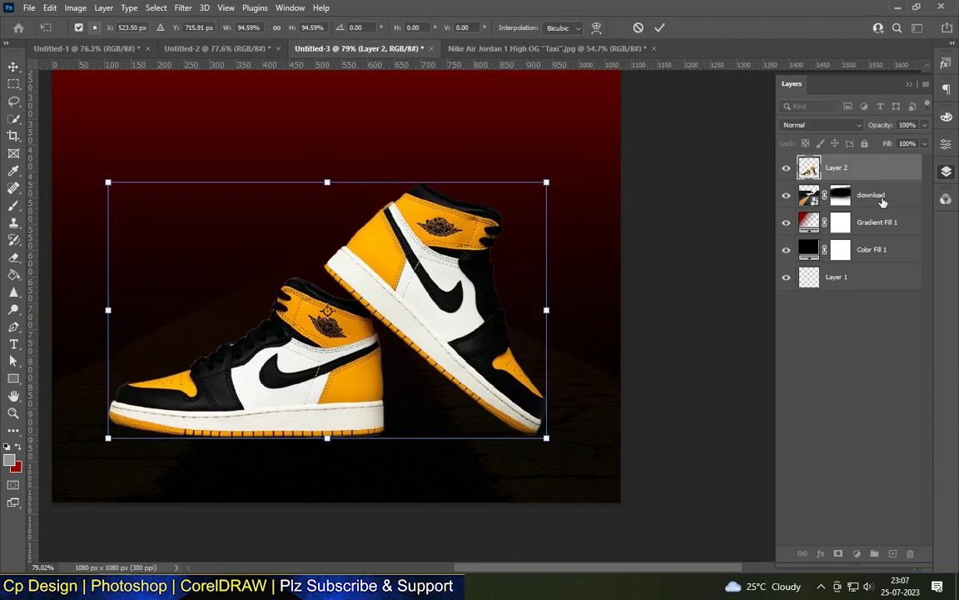
# Nudge the sneakers left and enlarge them to stand over the road.
pyautogui.click(870, 194)
pyautogui.moveTo(924, 143); pyautogui.dragTo(898, 162)
pyautogui.scroll(-1, 269, 383)
pyautogui.moveTo(434, 280); pyautogui.dragTo(426, 283)
pyautogui.moveTo(471, 233); pyautogui.dragTo(491, 220)
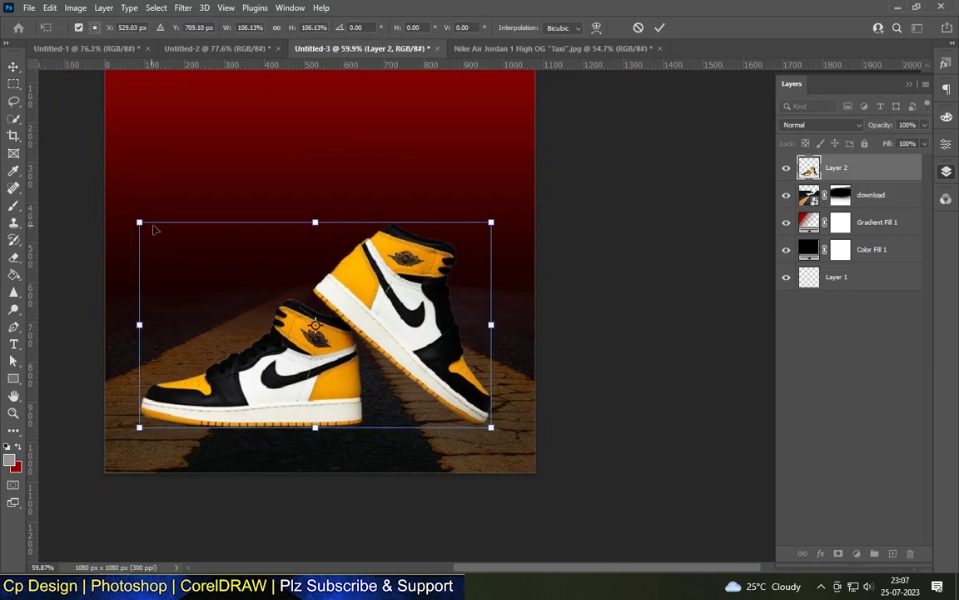
pyautogui.moveTo(154, 222); pyautogui.dragTo(120, 207)
pyautogui.moveTo(491, 207); pyautogui.dragTo(507, 200)
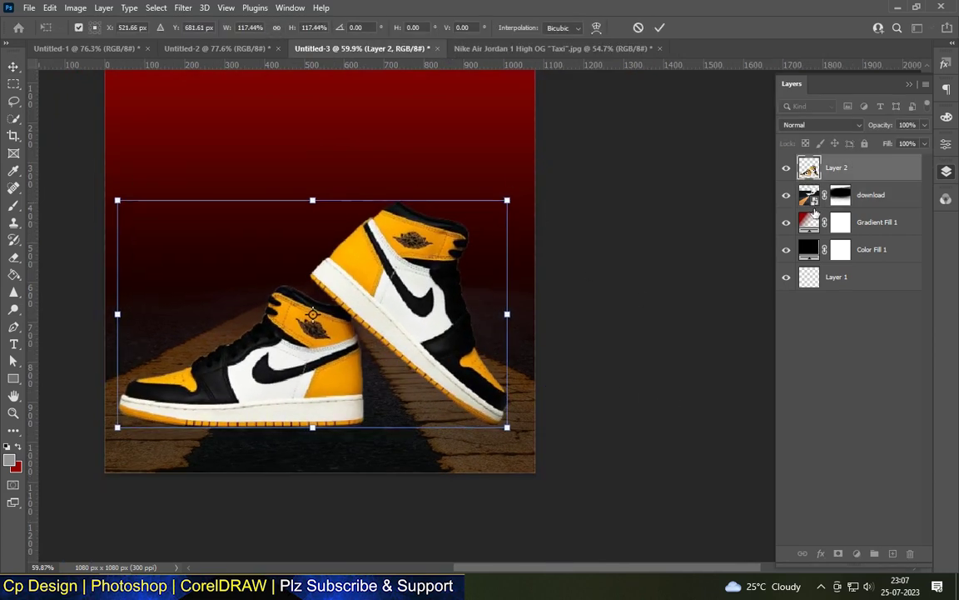
pyautogui.click(806, 200)
# Target the road layer's mask with the Brush tool.
pyautogui.click(840, 195)
pyautogui.press('b')
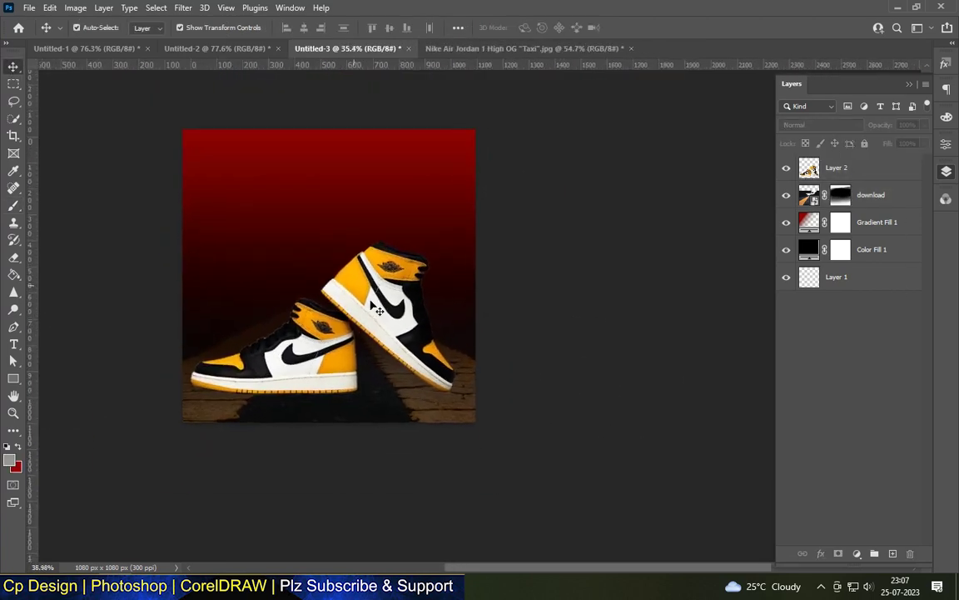
pyautogui.scroll(3, 353, 214)
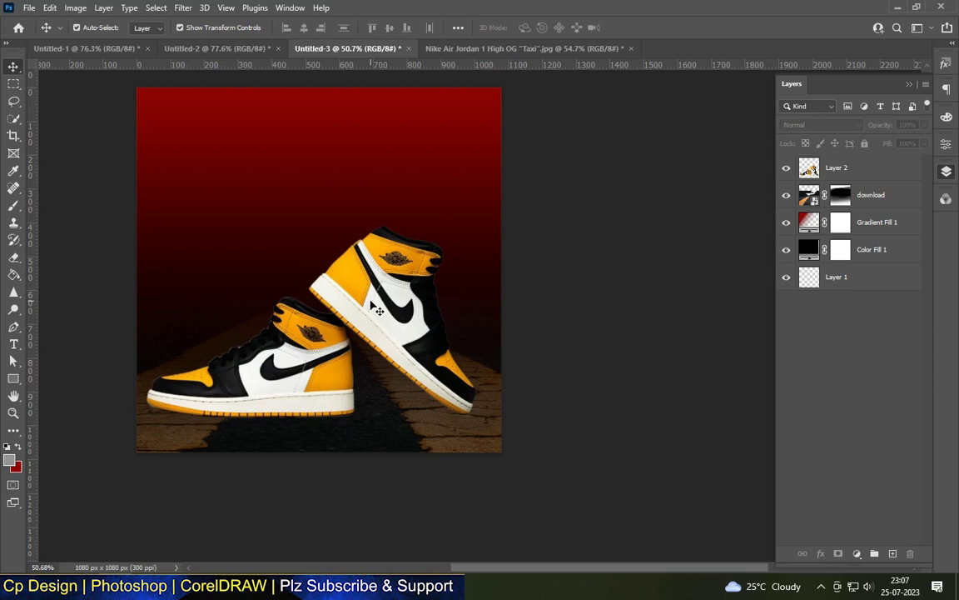
# Merge Gradient Fill 1 and Color Fill 1 into a single layer, then open the Filter Gallery.
pyautogui.click(883, 221)
pyautogui.keyDown('shift'); pyautogui.click(886, 250); pyautogui.keyUp('shift')
pyautogui.rightClick(886, 250)
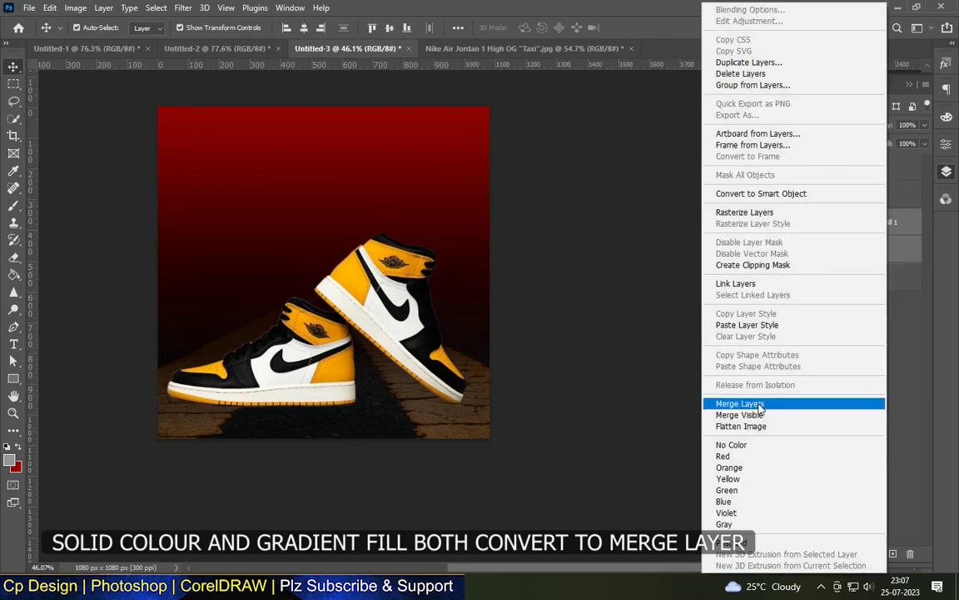
pyautogui.click(738, 400)
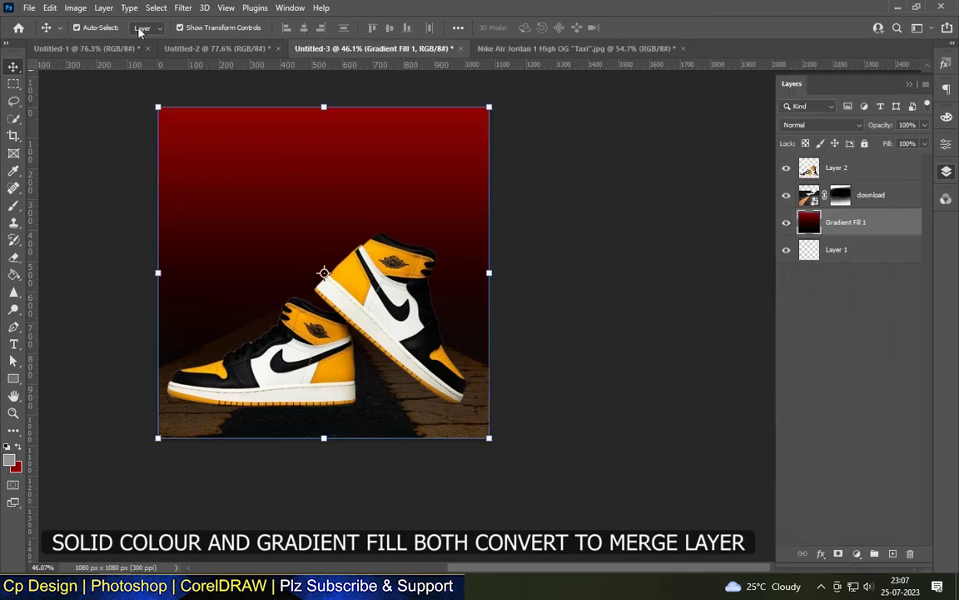
pyautogui.click(182, 10)
pyautogui.click(181, 75)
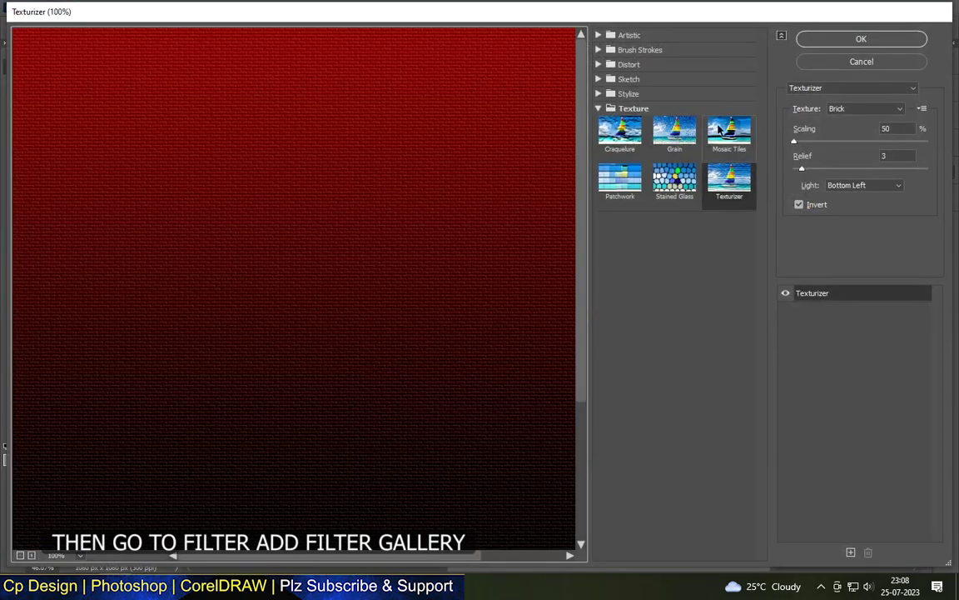
# Apply the Texturizer filter with Sandstone texture to the red gradient background.
pyautogui.click(851, 88)
pyautogui.click(866, 108)
pyautogui.click(846, 150)
pyautogui.click(864, 42)
pyautogui.scroll(3, 353, 198)
pyautogui.scroll(-3, 341, 179)
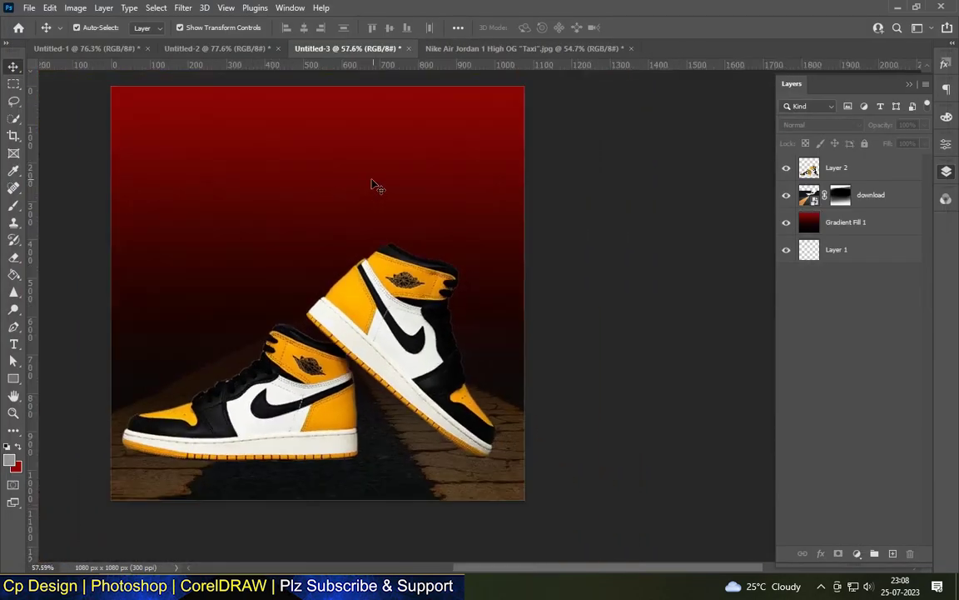
pyautogui.scroll(-1, 423, 310)
# Shrink the sneakers to about 94.79% on the road and paste the sunburst image.
pyautogui.hotkey('ctrl', 't')
pyautogui.moveTo(503, 247); pyautogui.dragTo(485, 257)
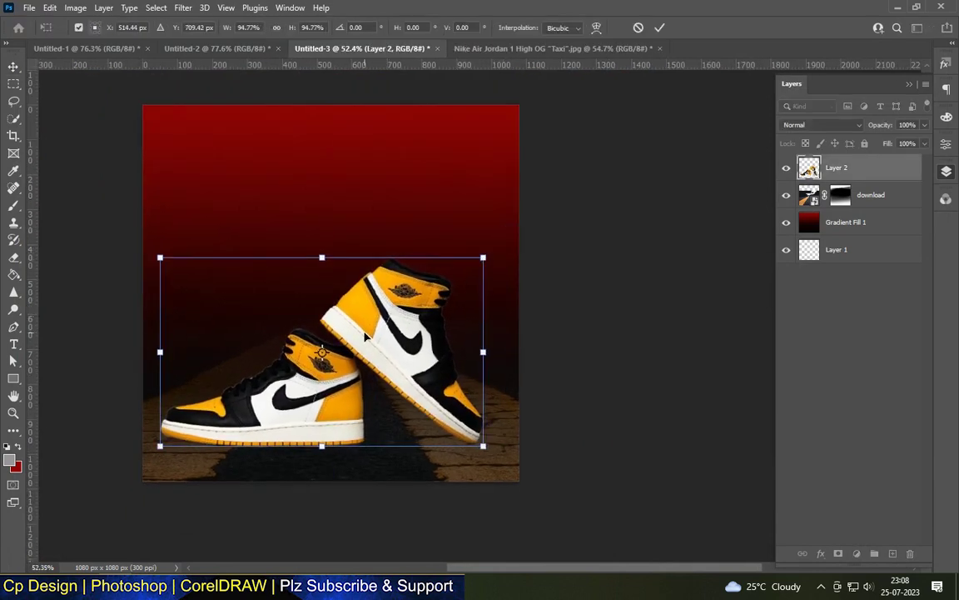
pyautogui.moveTo(366, 333); pyautogui.dragTo(376, 310)
pyautogui.press('Return')
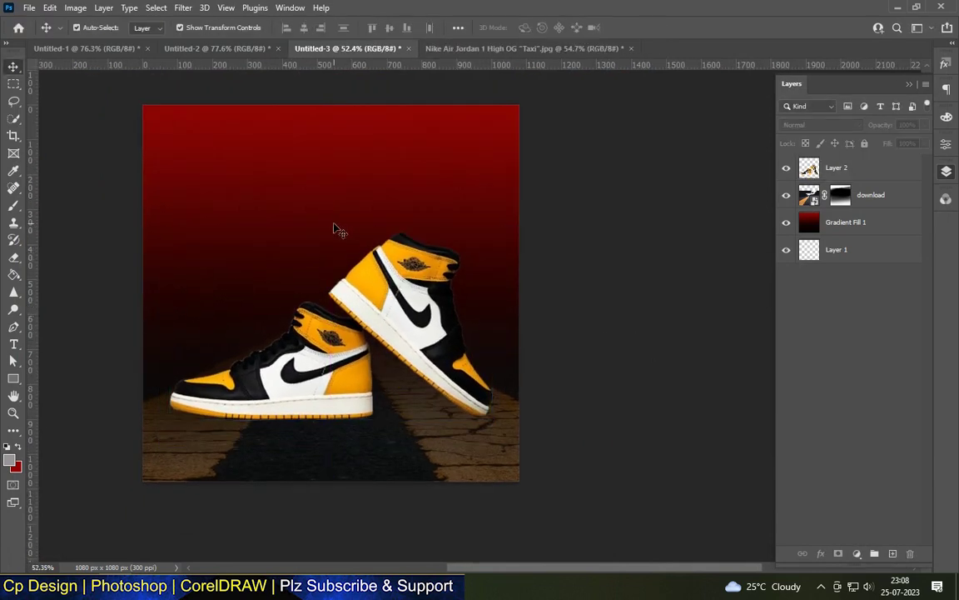
pyautogui.scroll(-2, 377, 211)
pyautogui.scroll(1, 376, 211)
pyautogui.hotkey('ctrl', 'v')
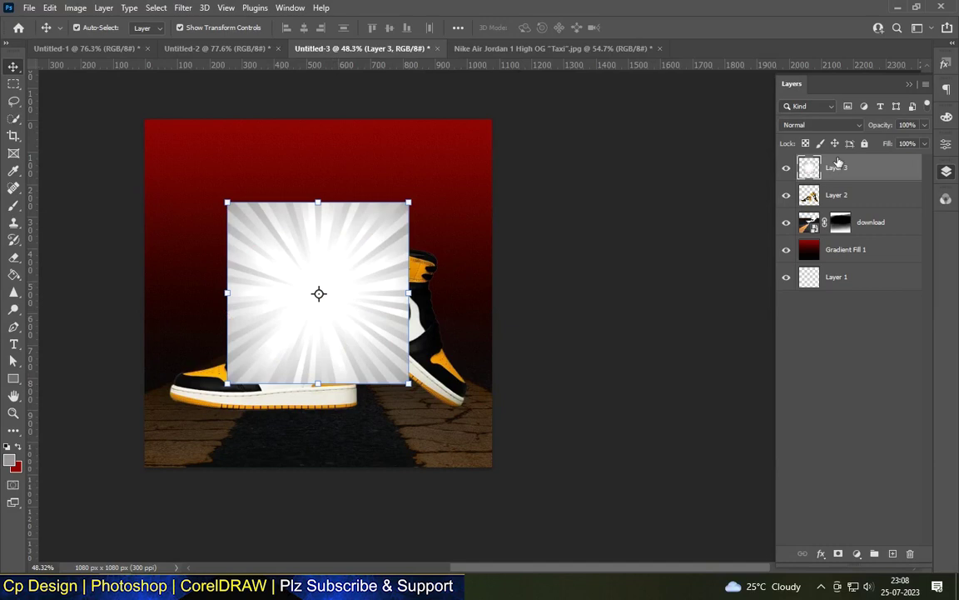
# Enlarge the sunburst to cover the canvas and set its blend mode to Multiply.
pyautogui.moveTo(408, 201); pyautogui.dragTo(492, 119)
pyautogui.moveTo(226, 383); pyautogui.dragTo(145, 467)
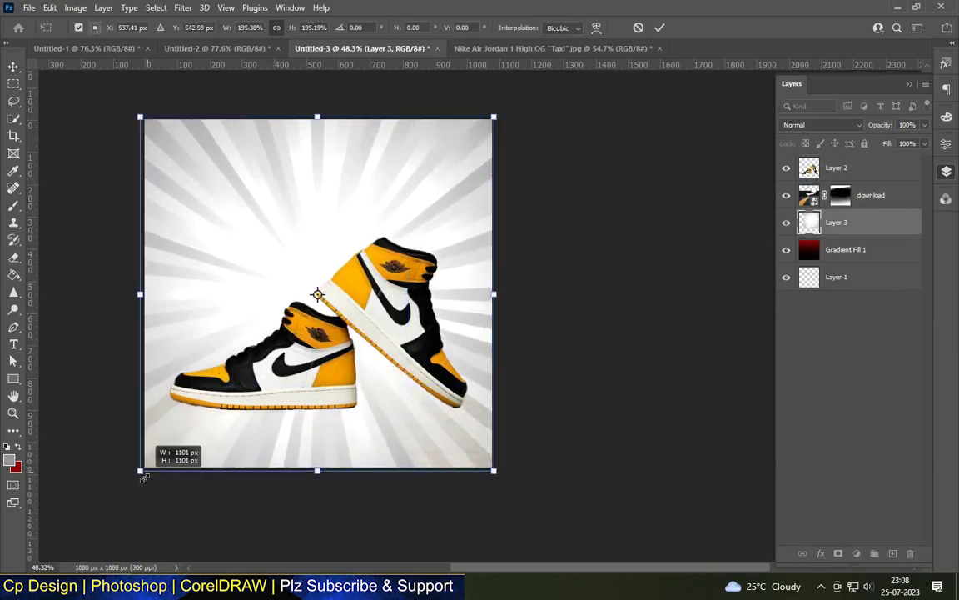
pyautogui.press('Return')
pyautogui.click(822, 125)
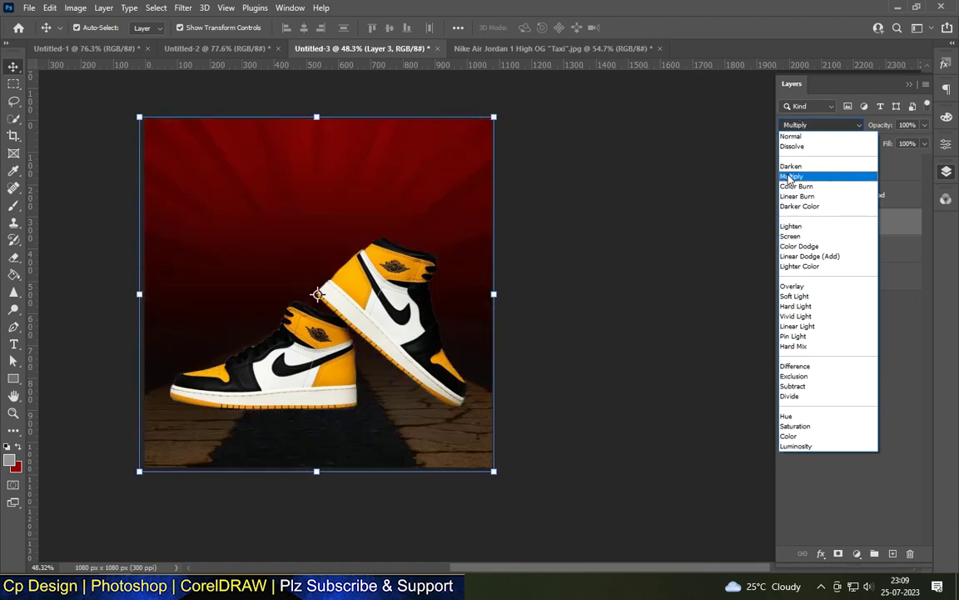
pyautogui.click(792, 177)
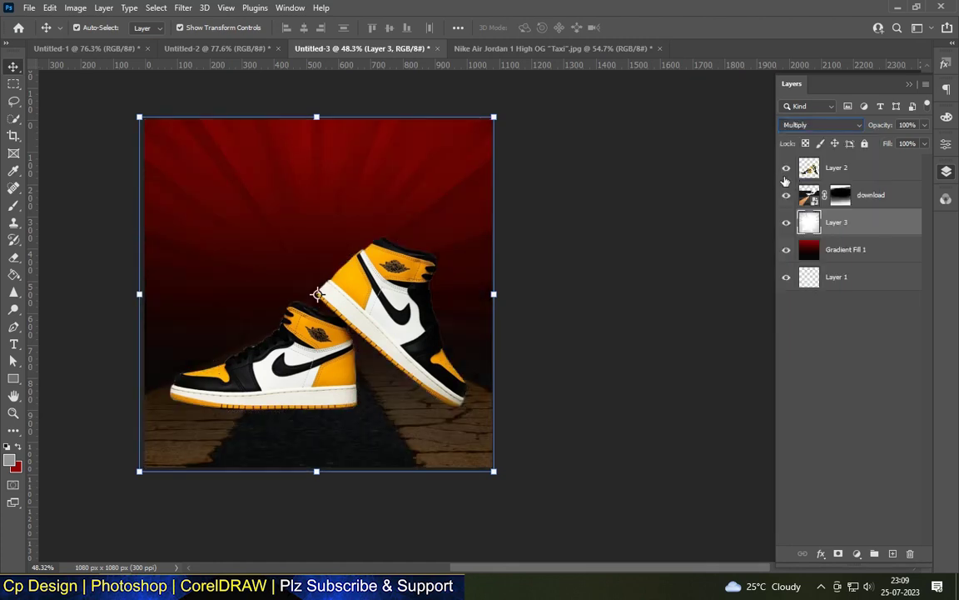
# Add an empty Layer 4 above the sunburst and pick a brush preset for shadows.
pyautogui.scroll(2, 409, 283)
pyautogui.click(410, 283)
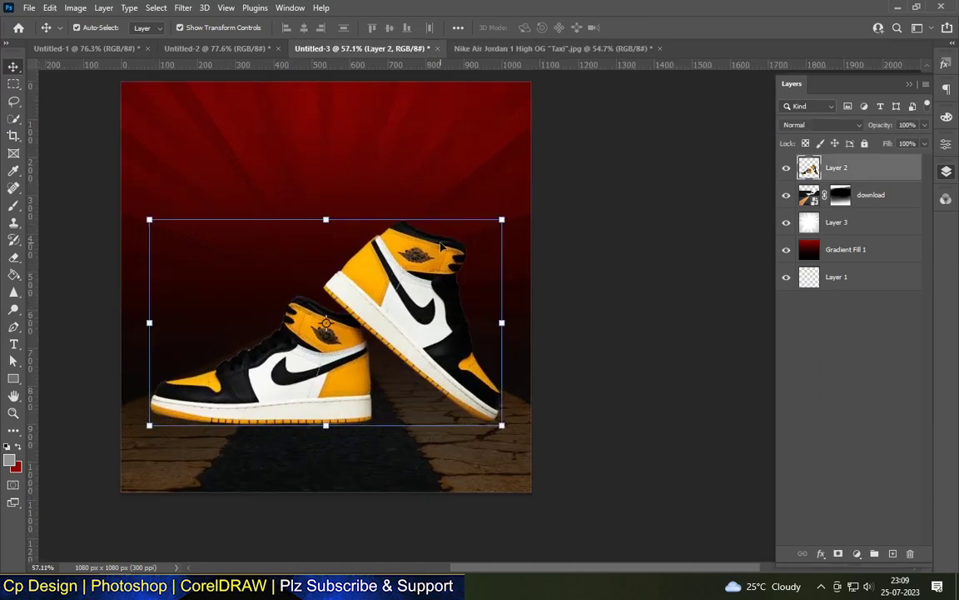
pyautogui.click(801, 227)
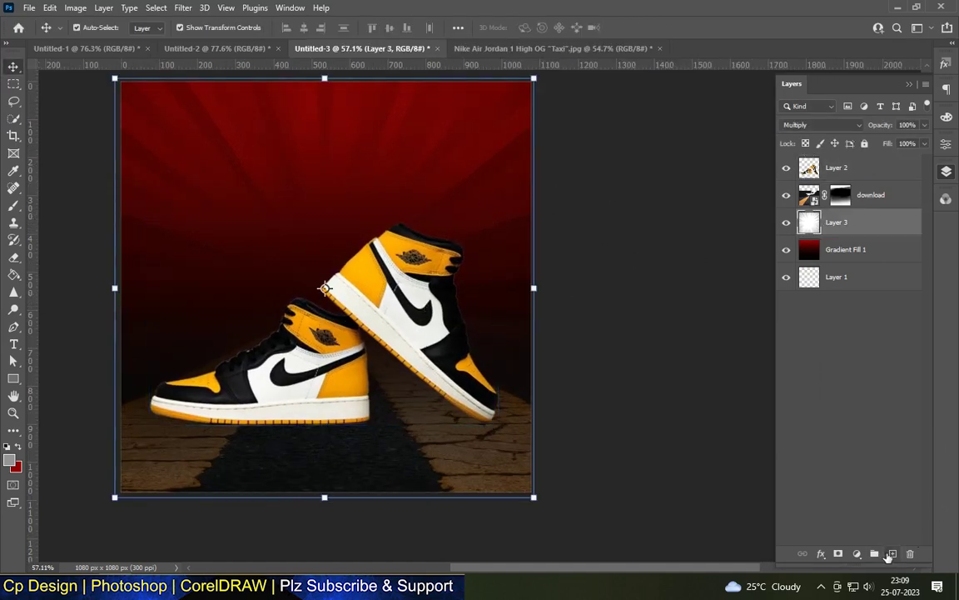
pyautogui.hotkey('ctrl', 'shift', 'alt', 'n')
pyautogui.press('b')
pyautogui.click(82, 28)
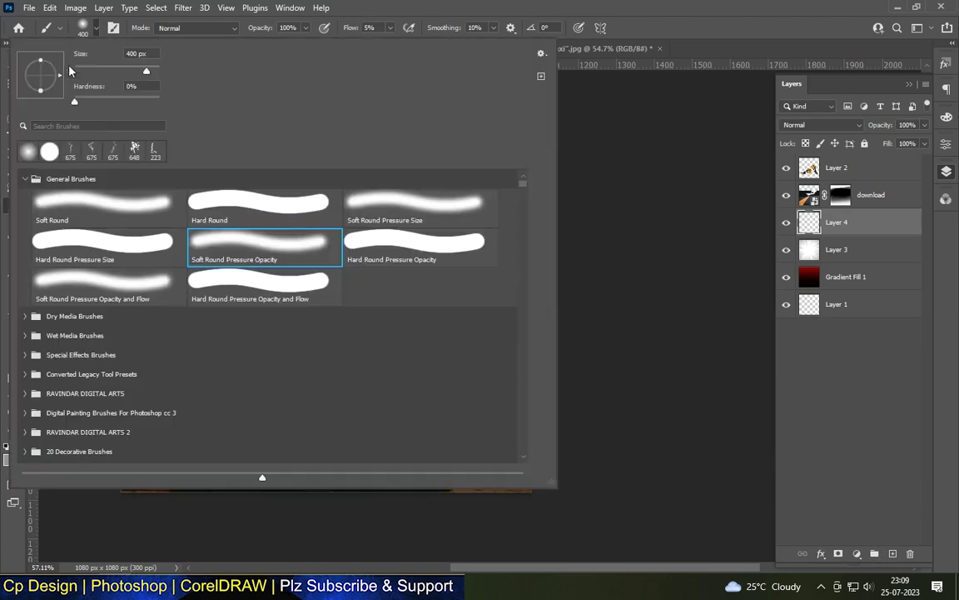
# Pick a flattened soft round brush with black as the painting colour.
pyautogui.click(642, 278)
pyautogui.scroll(2, 391, 403)
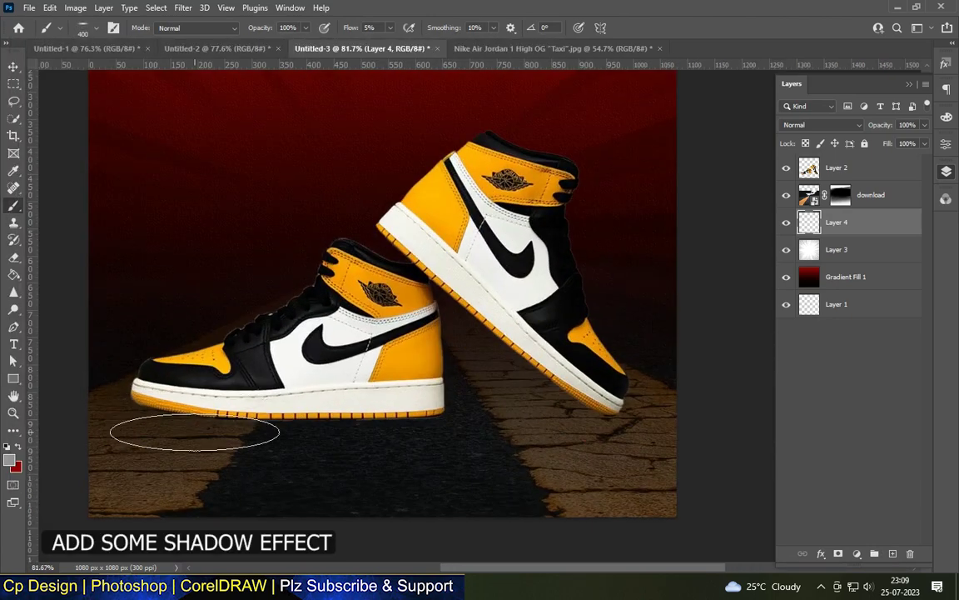
pyautogui.press('d')
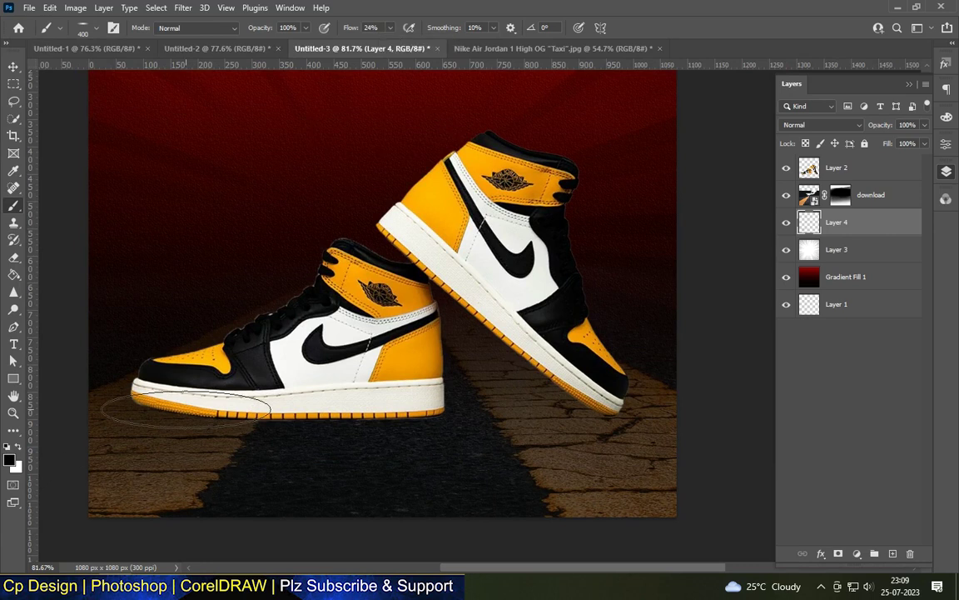
pyautogui.scroll(1, 291, 325)
pyautogui.click(60, 28)
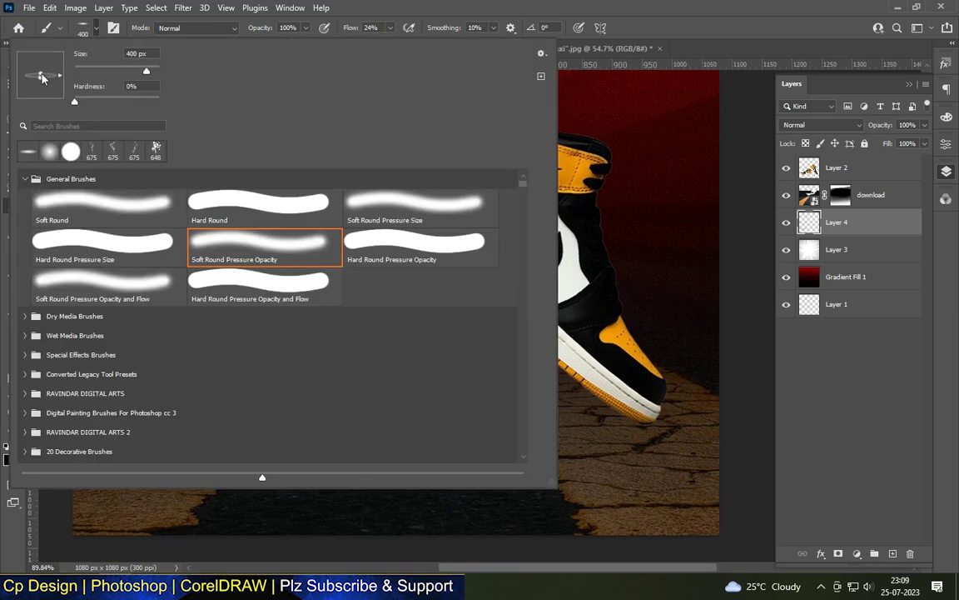
pyautogui.click(623, 497)
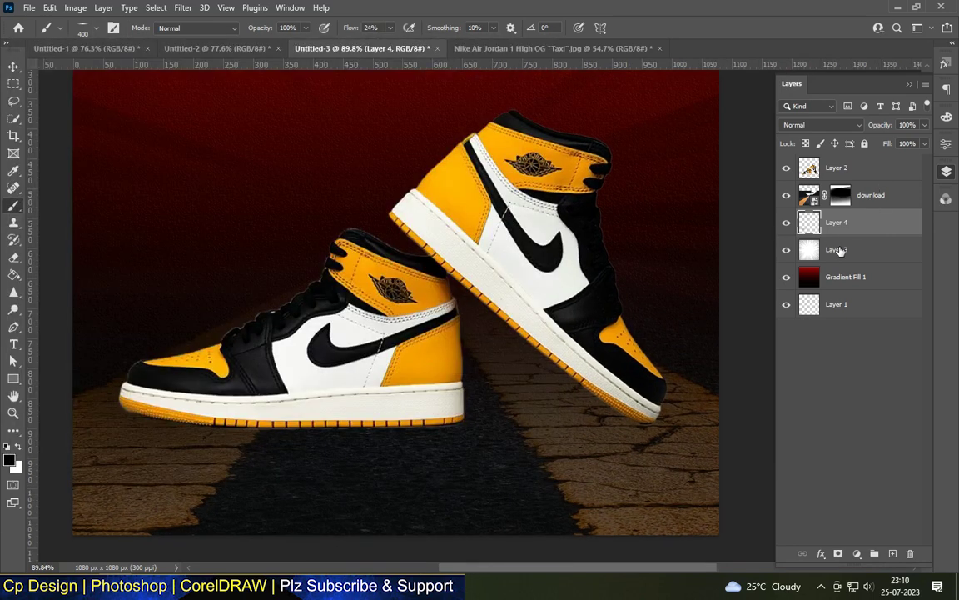
# Move Layer 4 just under the sneakers and shrink the brush from 800 to 500 px.
pyautogui.moveTo(852, 233); pyautogui.dragTo(851, 263)
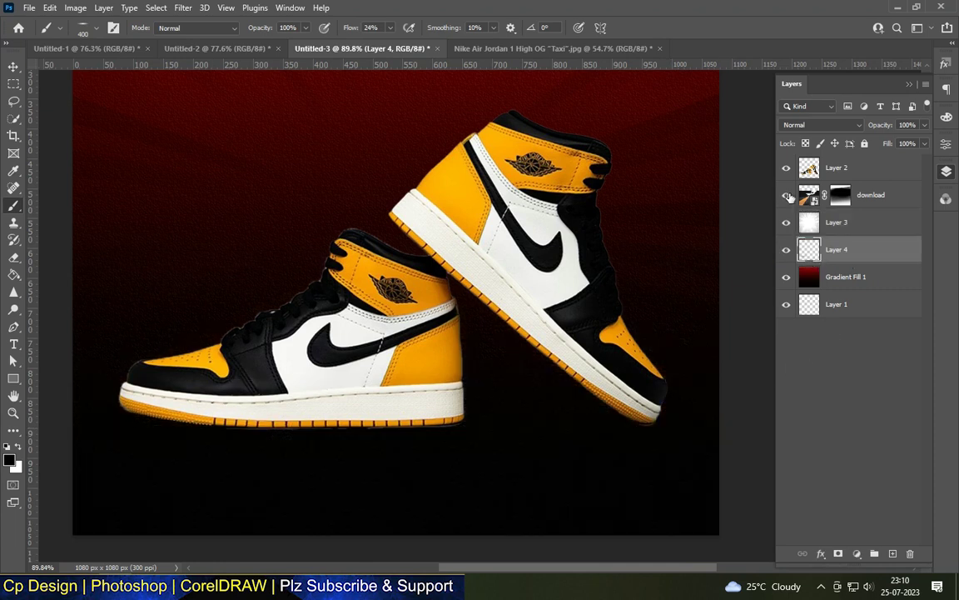
pyautogui.moveTo(802, 195); pyautogui.dragTo(802, 181)
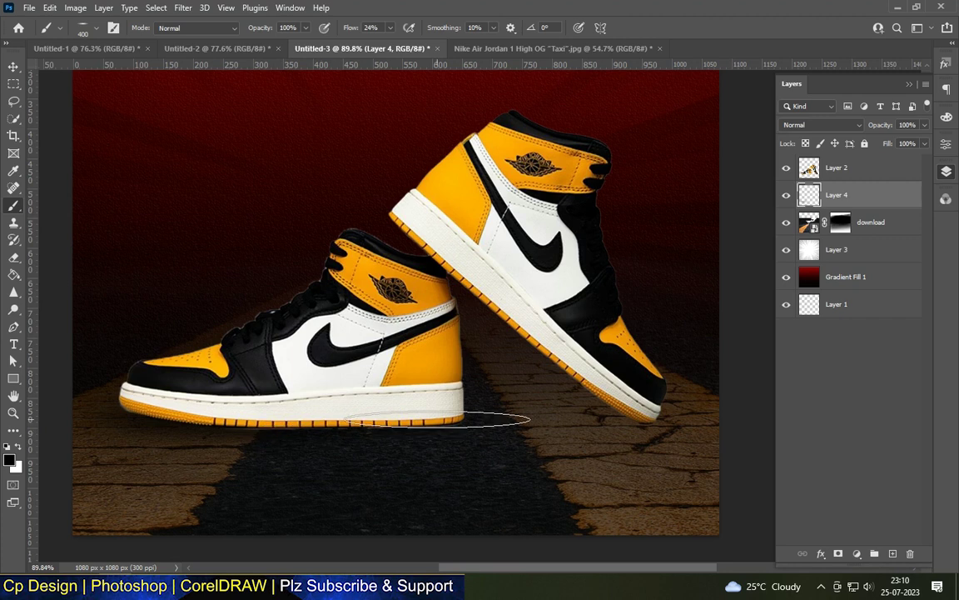
pyautogui.press('[')
pyautogui.press('[')
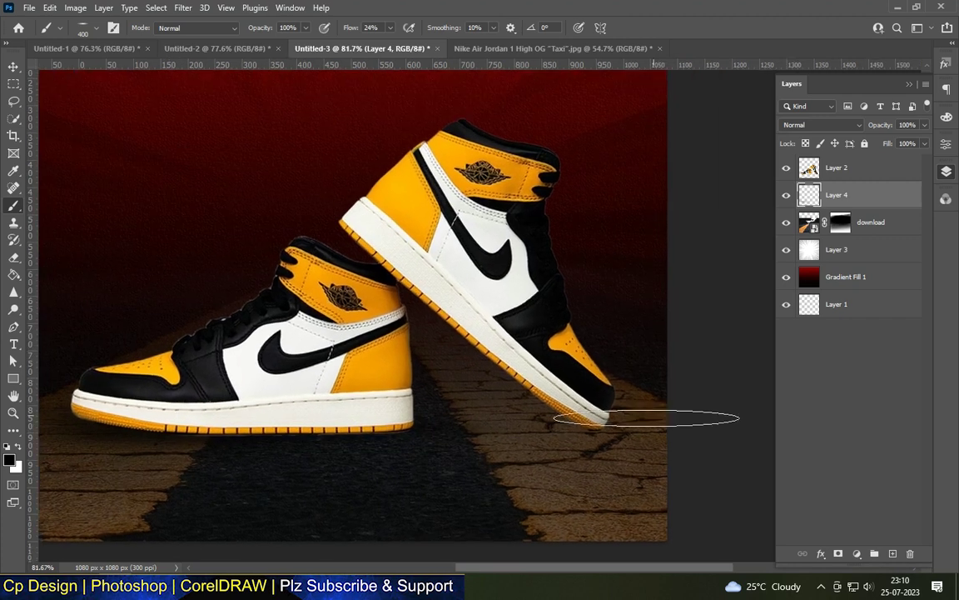
pyautogui.scroll(-2, 599, 428)
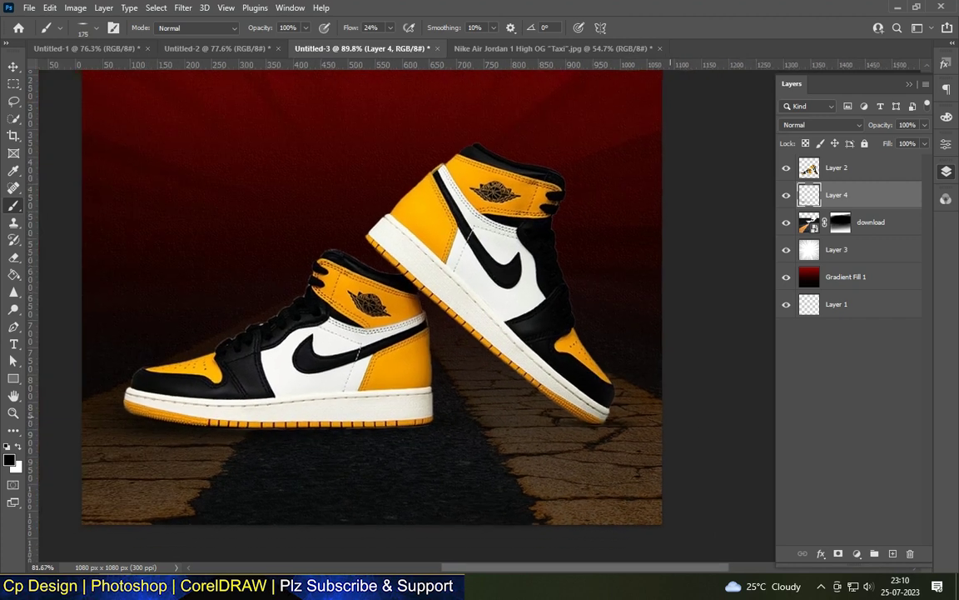
pyautogui.press('[')
pyautogui.press('[')
pyautogui.press('[')
pyautogui.scroll(2, 199, 431)
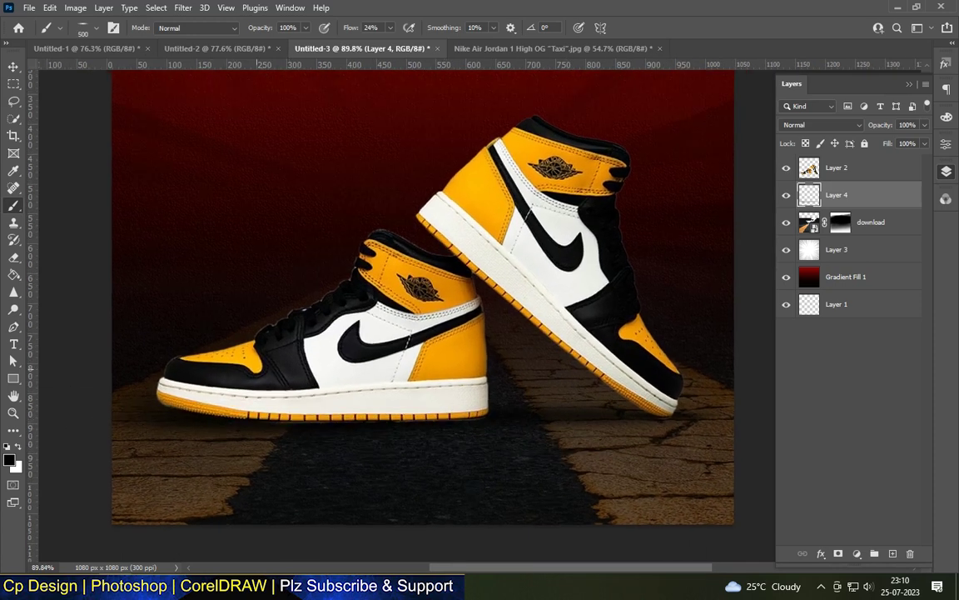
pyautogui.scroll(-5, 311, 256)
pyautogui.click(13, 67)
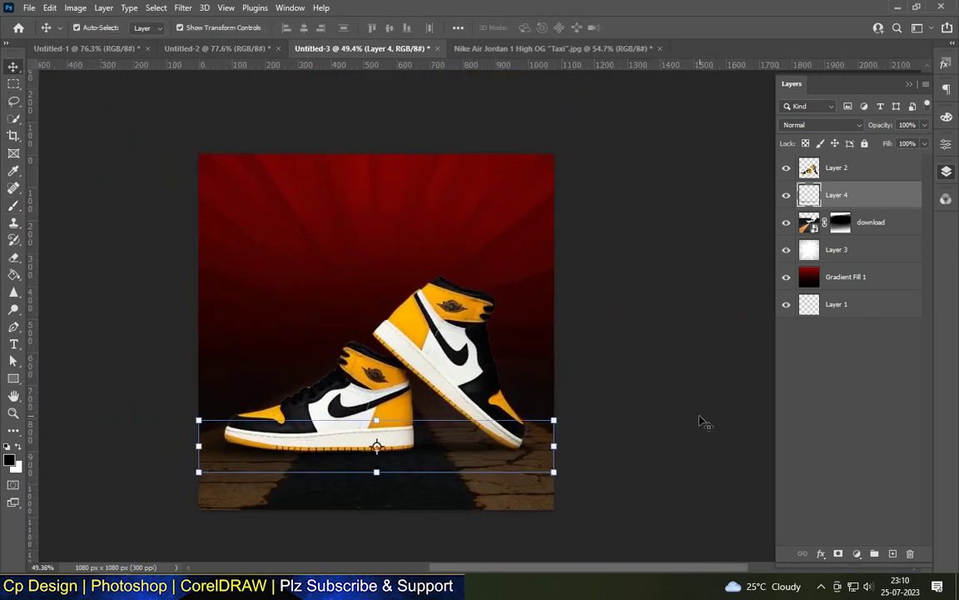
# Hide the 'download' cracked floor image layer.
pyautogui.click(837, 167)
pyautogui.keyDown('shift'); pyautogui.click(837, 194); pyautogui.keyUp('shift')
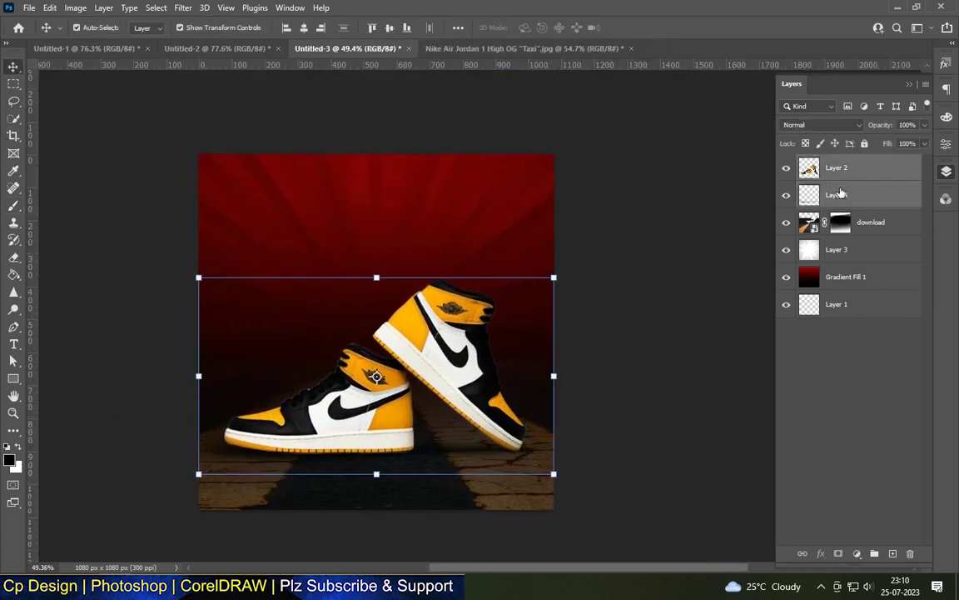
pyautogui.click(642, 326)
pyautogui.scroll(2, 642, 326)
pyautogui.click(870, 222)
pyautogui.click(786, 222)
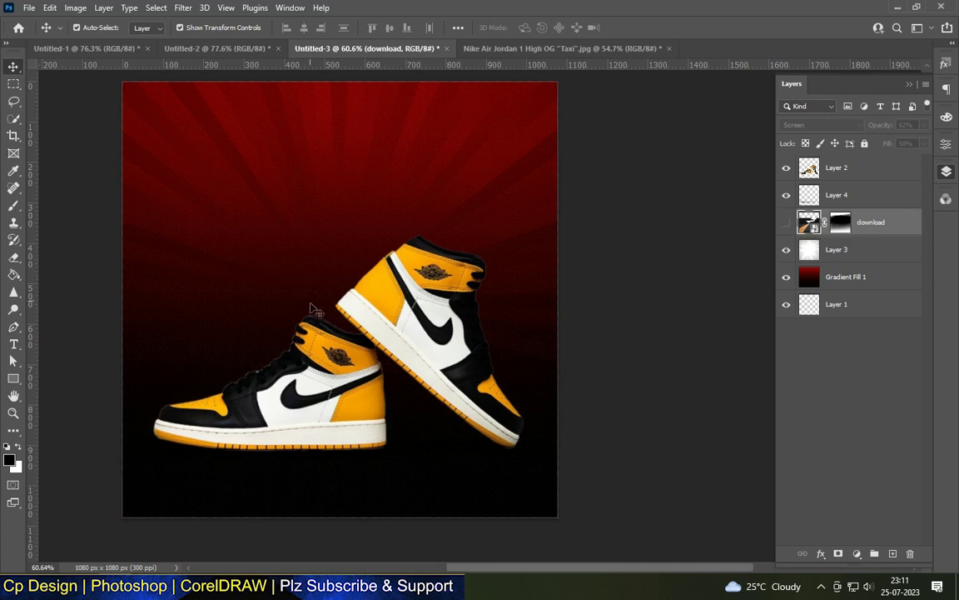
pyautogui.scroll(-2, 299, 303)
# Add a new empty layer directly above the Gradient Fill 1 background.
pyautogui.click(350, 321)
pyautogui.scroll(1, 350, 320)
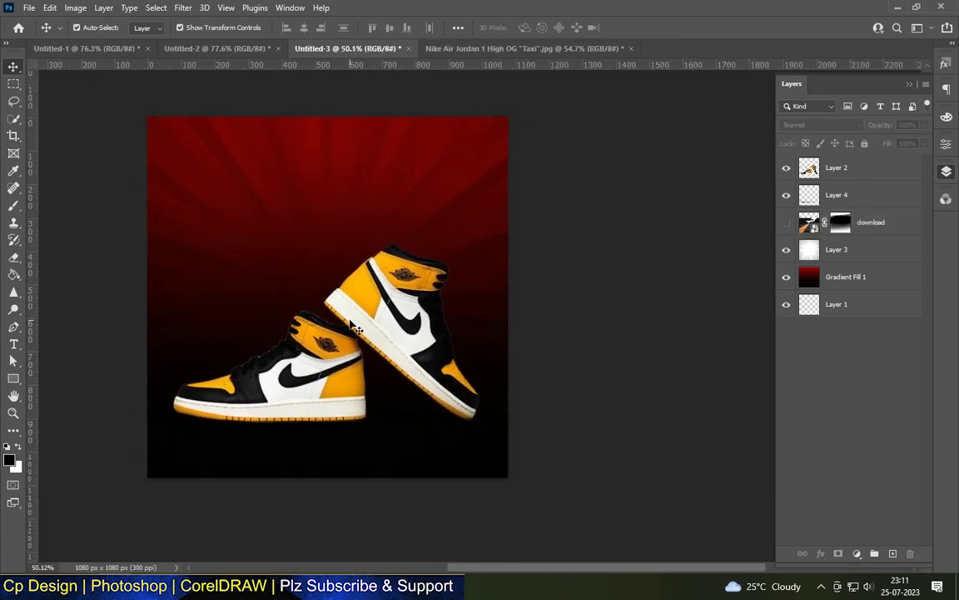
pyautogui.click(830, 194)
pyautogui.click(832, 306)
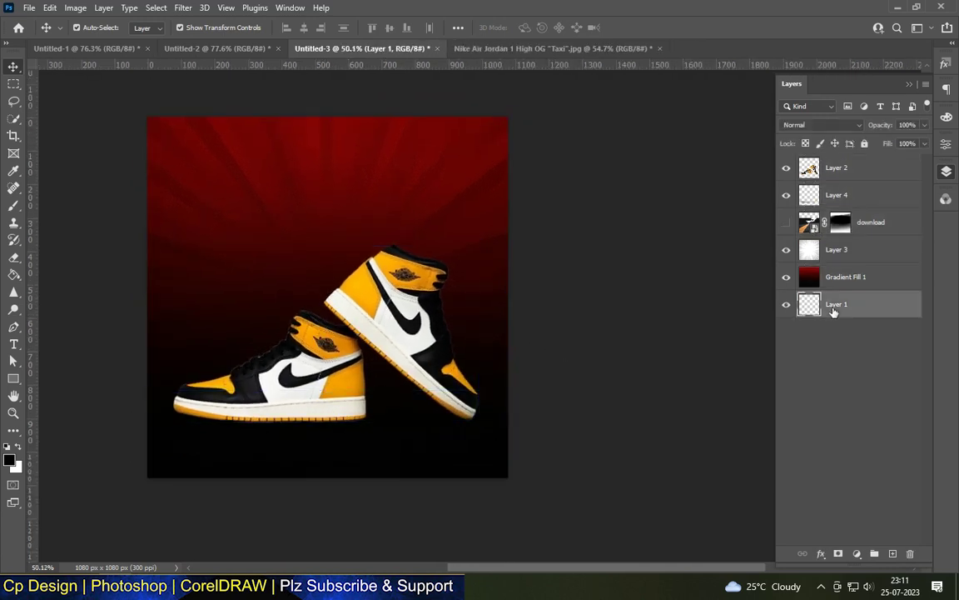
pyautogui.click(827, 274)
pyautogui.hotkey('ctrl', 'shift', 'alt', 'n')
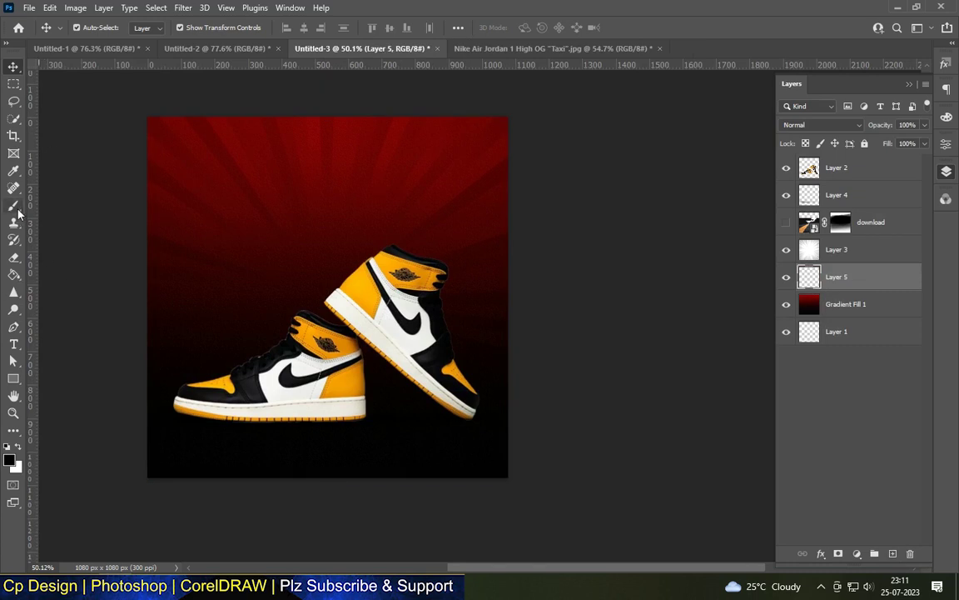
# Set up a white Soft Round Pressure Opacity brush at 1100 px.
pyautogui.click(14, 206)
pyautogui.click(93, 30)
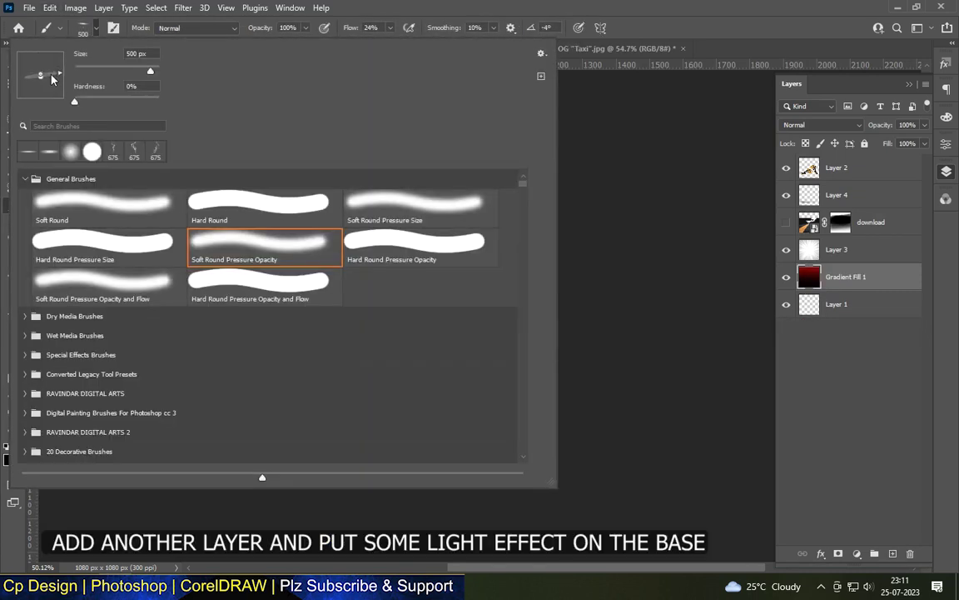
pyautogui.doubleClick(357, 221)
pyautogui.press(']')
pyautogui.press(']')
pyautogui.press(']')
pyautogui.press(']')
pyautogui.press(']')
pyautogui.press(']')
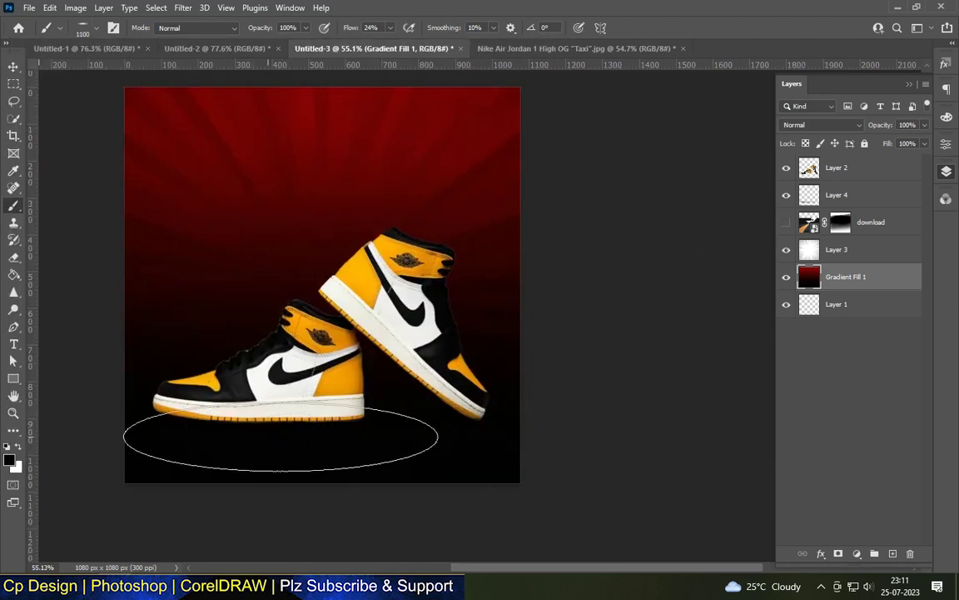
pyautogui.click(10, 460)
pyautogui.click(475, 97)
pyautogui.click(762, 86)
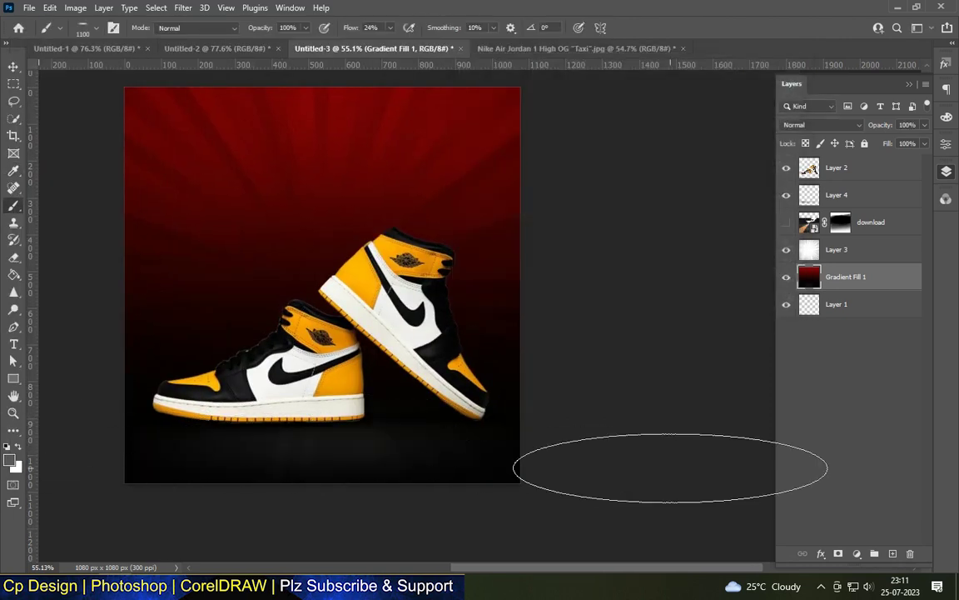
# Paint a soft white light glow on the ground beneath the shoes.
pyautogui.moveTo(333, 416); pyautogui.dragTo(391, 420)
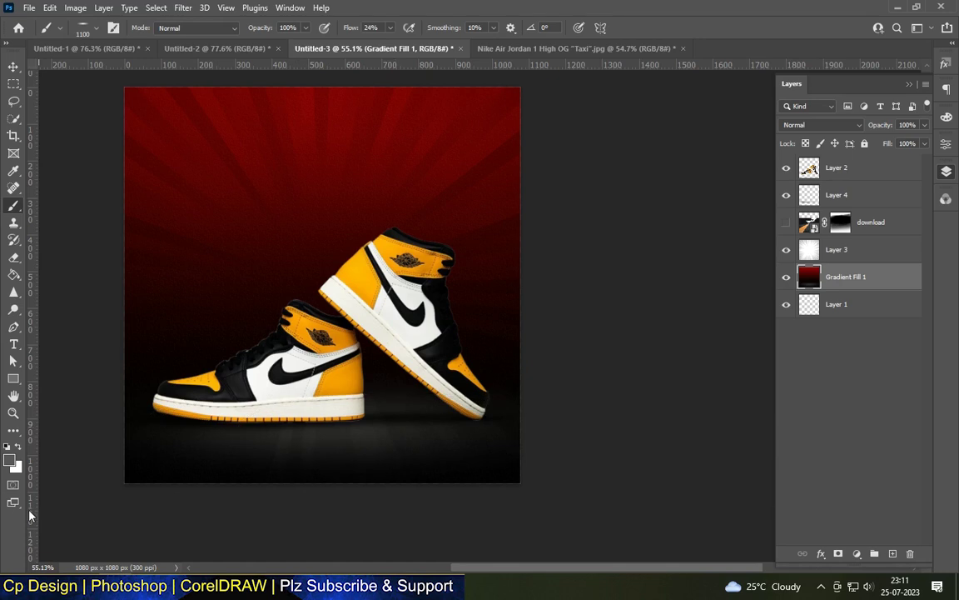
pyautogui.scroll(-1, 482, 396)
pyautogui.scroll(-1, 482, 396)
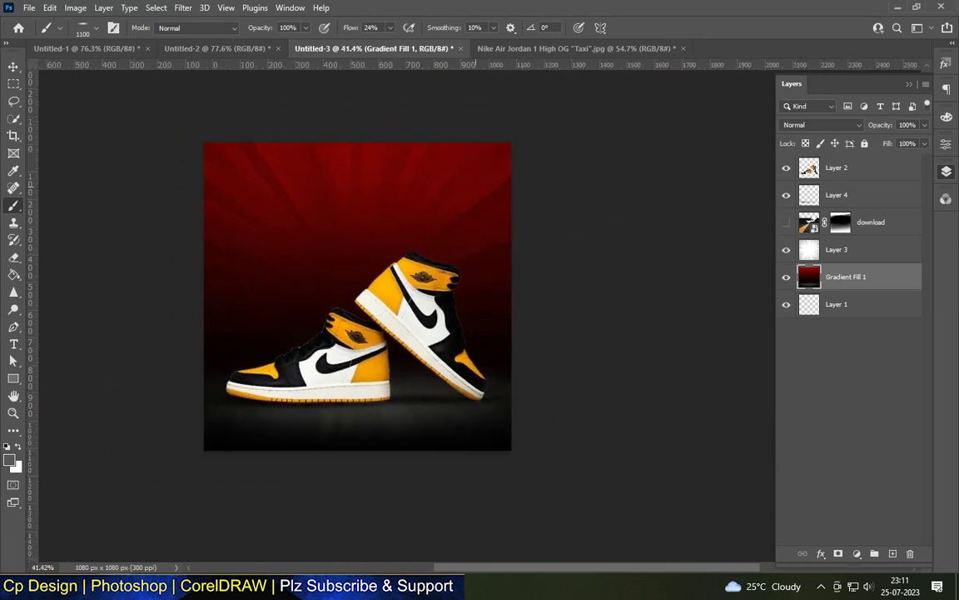
pyautogui.scroll(-1, 482, 396)
pyautogui.scroll(2, 417, 220)
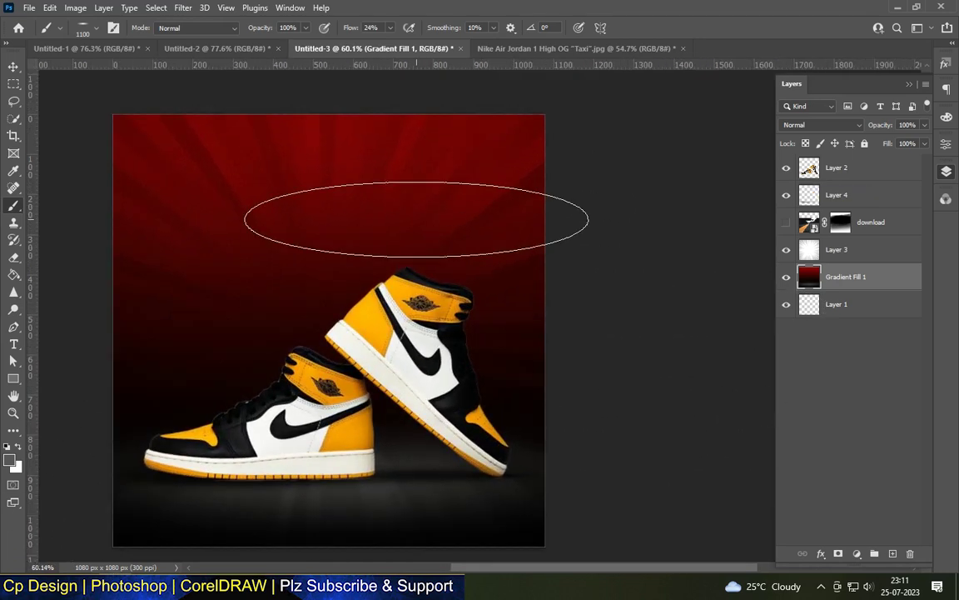
pyautogui.scroll(-1, 416, 219)
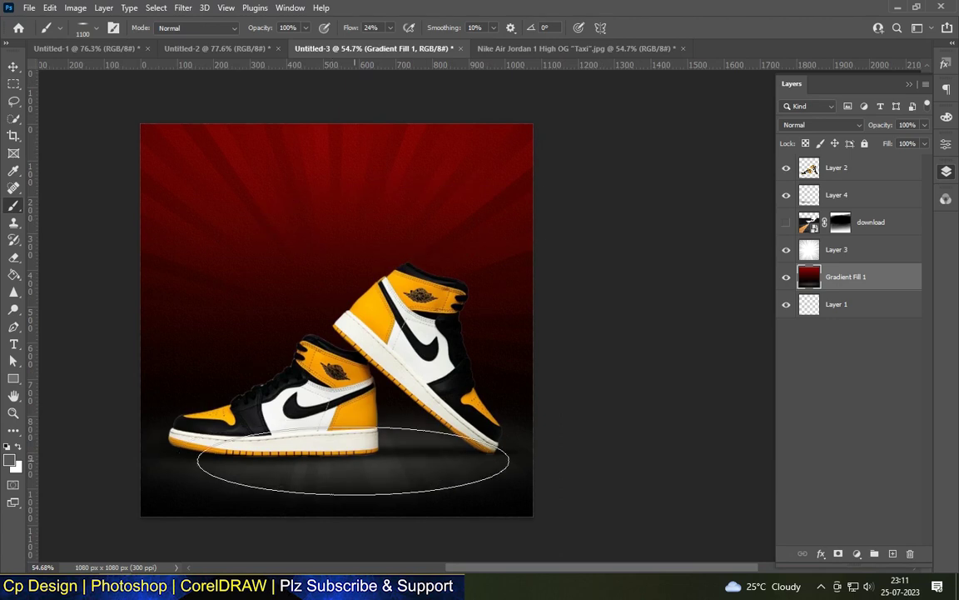
pyautogui.press('v')
pyautogui.scroll(-1, 337, 208)
pyautogui.scroll(2, 353, 319)
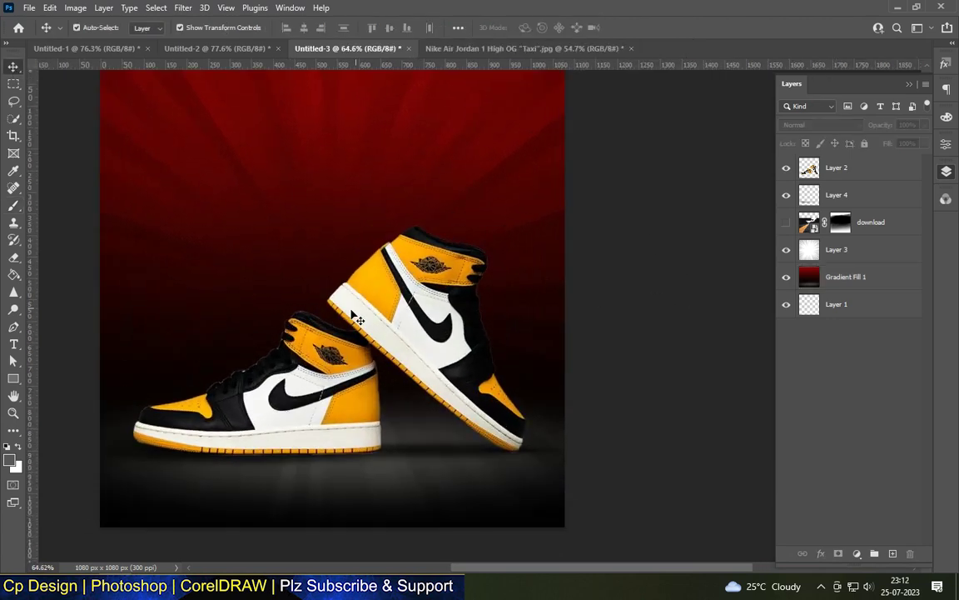
pyautogui.scroll(-2, 408, 385)
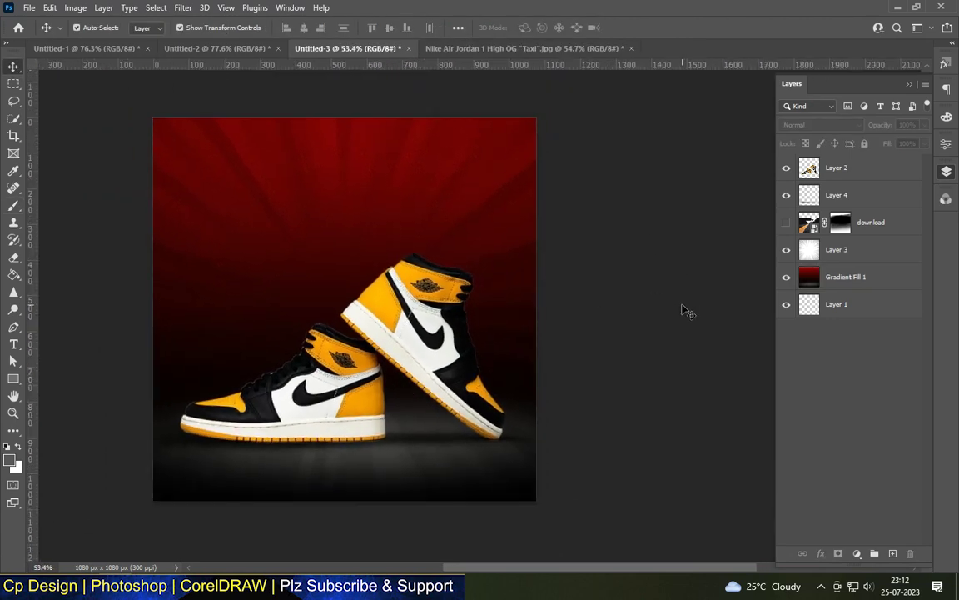
pyautogui.rightClick(832, 223)
# Delete the hidden 'download' layer and type EXCLUSIVE in Triumvirate CG Comp.
pyautogui.click(800, 35)
pyautogui.press('t')
pyautogui.scroll(1, 278, 158)
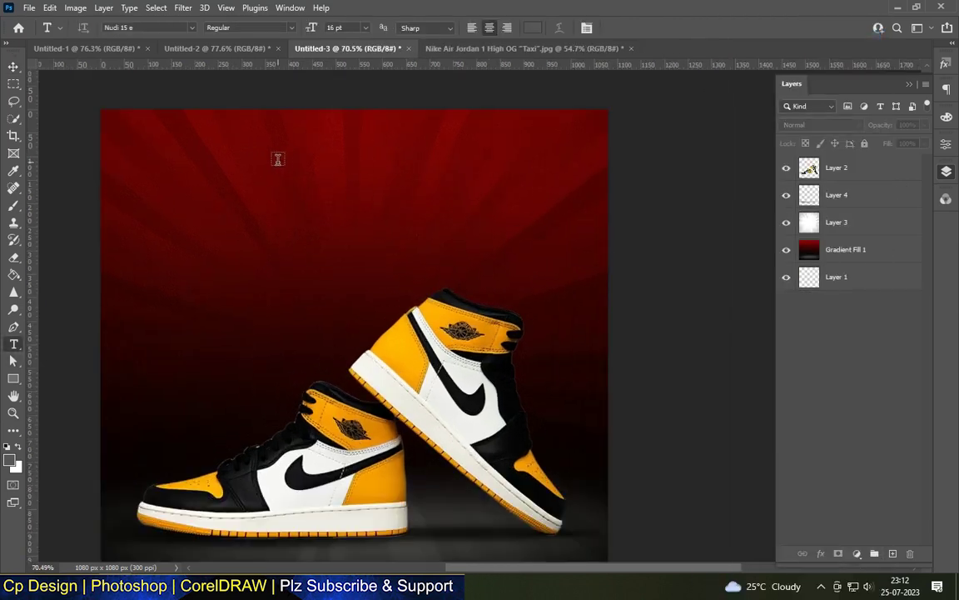
pyautogui.click(283, 157)
pyautogui.click(172, 27)
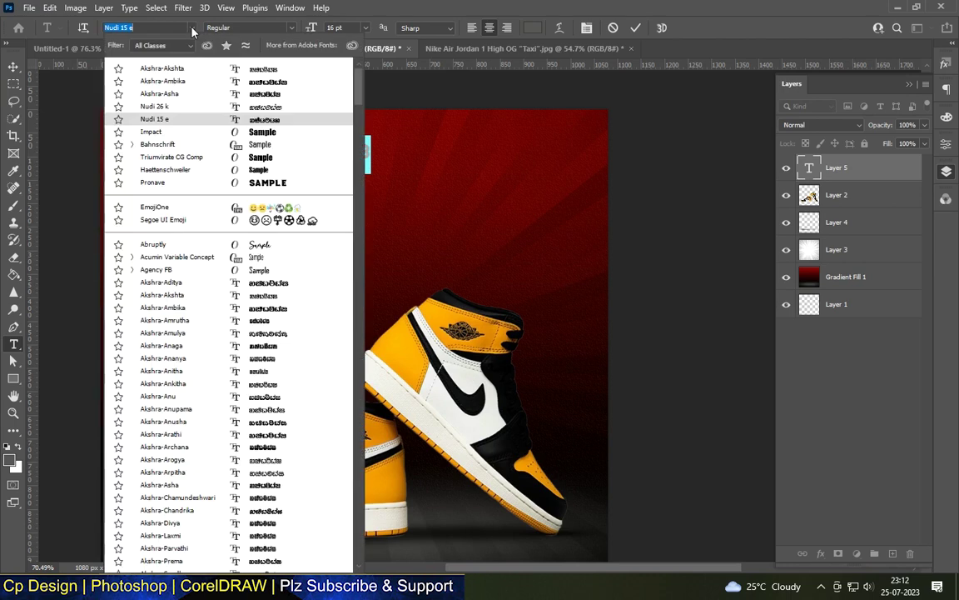
pyautogui.click(262, 155)
pyautogui.write('e')
pyautogui.press('BackSpace')
pyautogui.write('E')
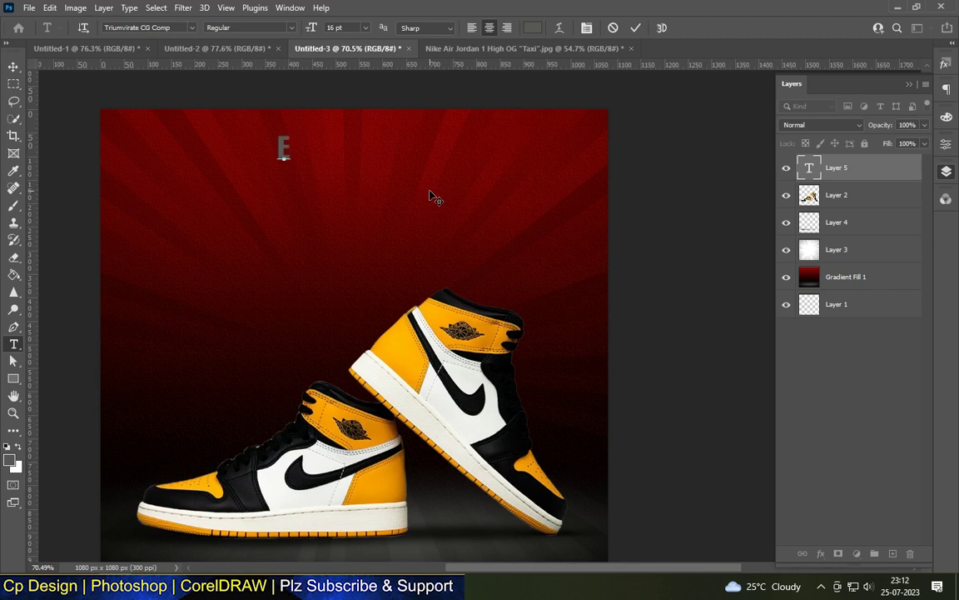
pyautogui.write('XCLUSIVE')
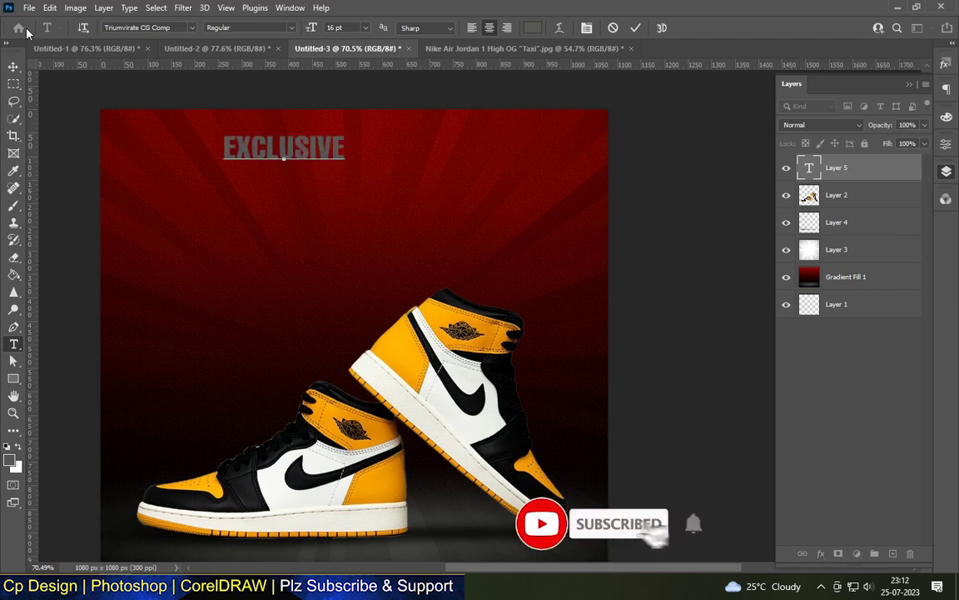
pyautogui.click(12, 69)
# Move, enlarge and centre the EXCLUSIVE title near the poster's top.
pyautogui.moveTo(283, 148); pyautogui.dragTo(360, 149)
pyautogui.moveTo(302, 170)
pyautogui.mouseDown()
pyautogui.moveTo(166, 203)
pyautogui.moveTo(353, 152)
pyautogui.mouseUp()
pyautogui.moveTo(486, 131); pyautogui.dragTo(494, 127)
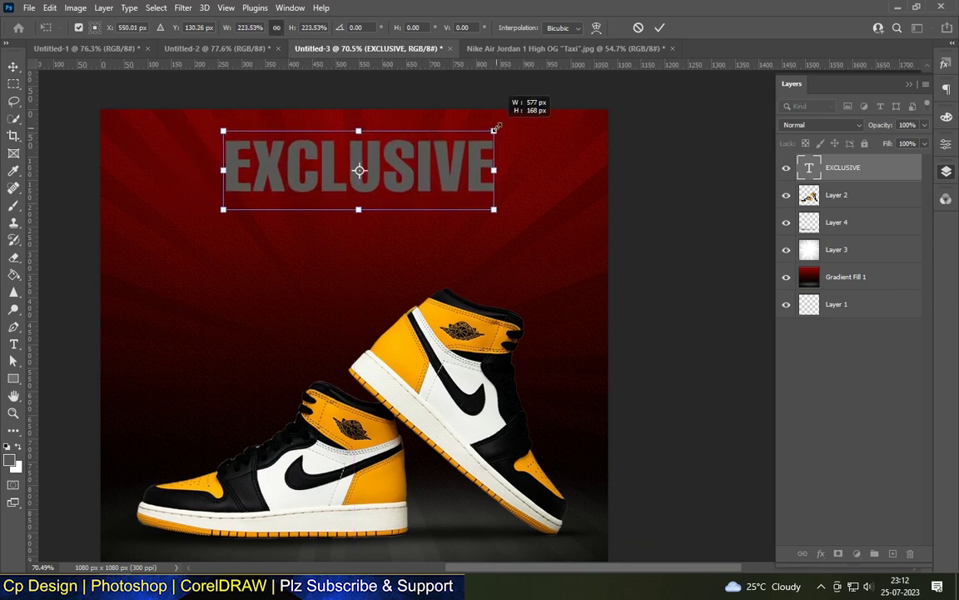
pyautogui.press('Return')
pyautogui.scroll(-2, 296, 163)
pyautogui.scroll(1, 392, 181)
# Duplicate EXCLUSIVE just below the original and retype the copy as SHOE.
pyautogui.moveTo(385, 180); pyautogui.dragTo(385, 229)
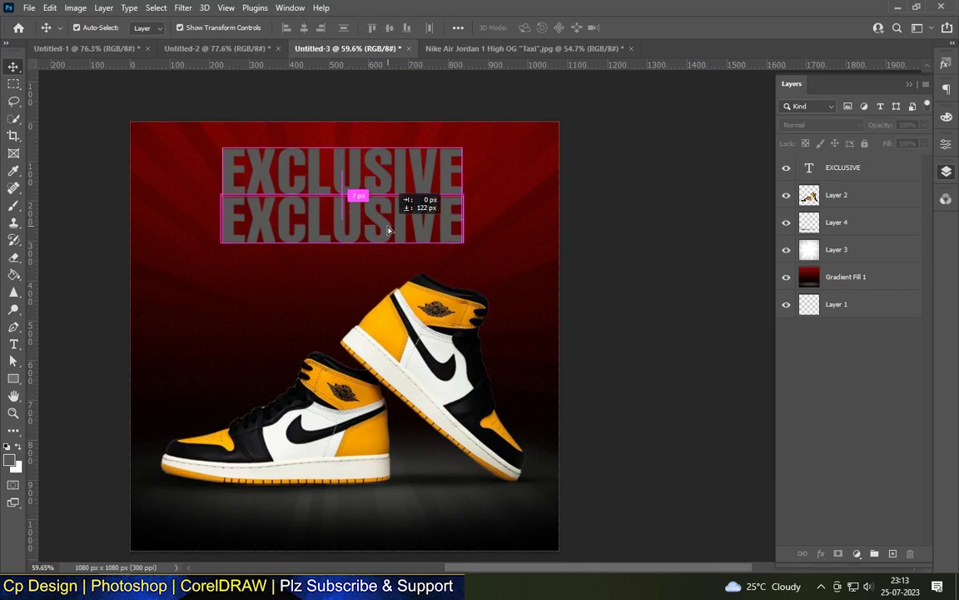
pyautogui.press('t')
pyautogui.moveTo(226, 226); pyautogui.dragTo(520, 222)
pyautogui.write('SHO')
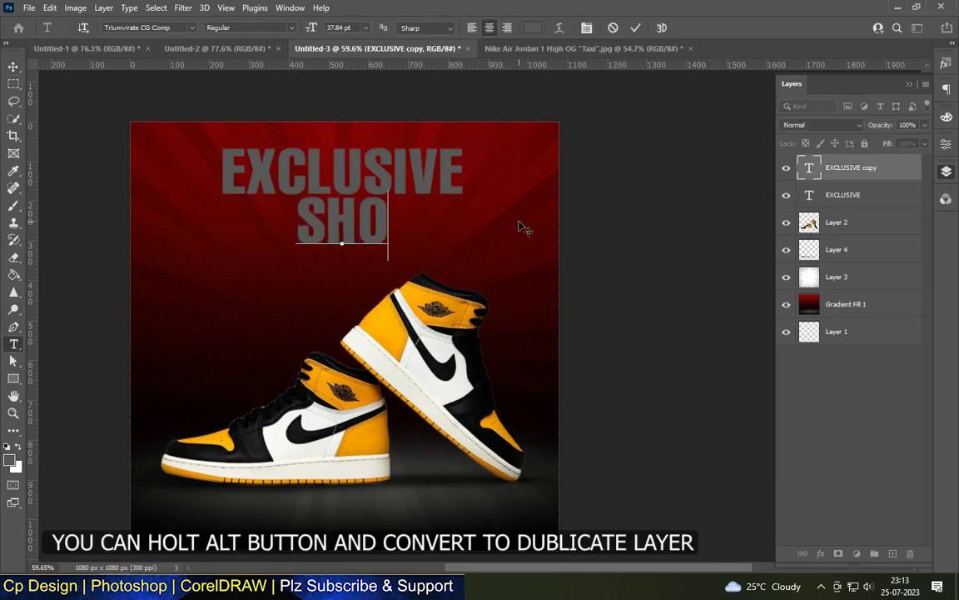
pyautogui.write('E')
pyautogui.hotkey('ctrl', 'Return')
# Enlarge SHOE to about 127% and tuck it beneath EXCLUSIVE.
pyautogui.press('v')
pyautogui.moveTo(400, 198); pyautogui.dragTo(417, 171)
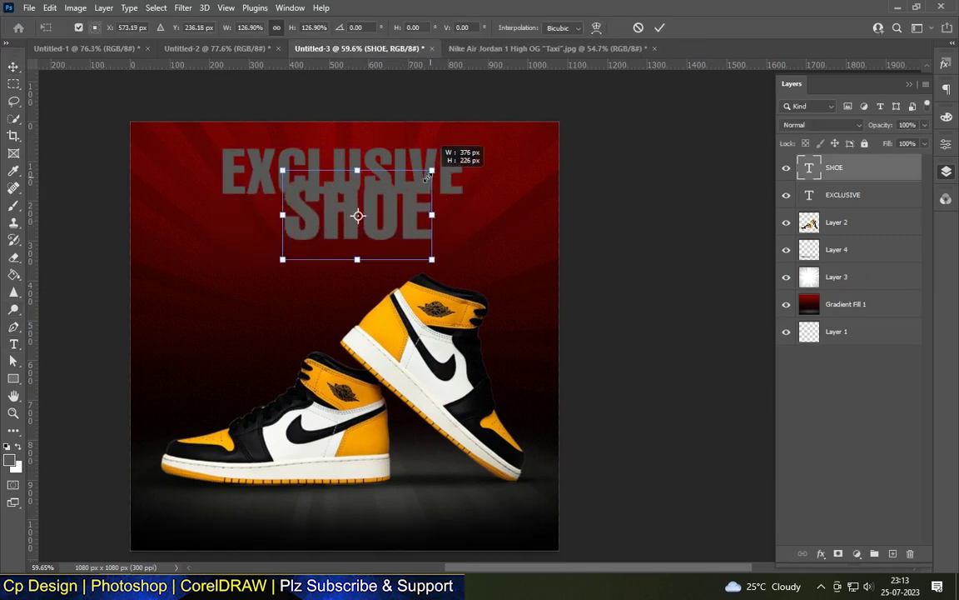
pyautogui.moveTo(350, 229); pyautogui.dragTo(360, 235)
pyautogui.press('Return')
pyautogui.scroll(1, 313, 209)
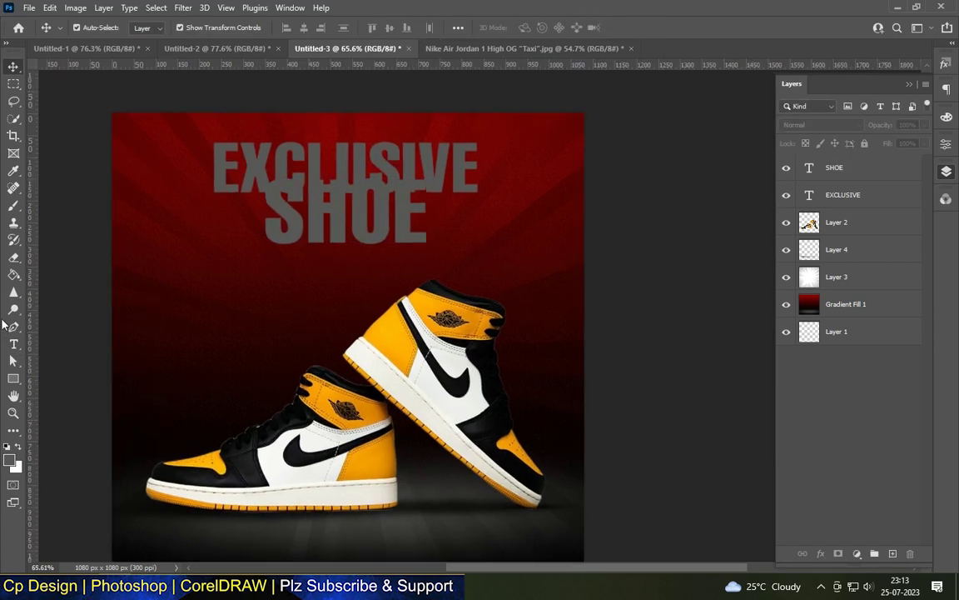
# Type the tagline 'For Your Fashion' below SHOE, correcting the misspelled 'Fhasion'.
pyautogui.press('t')
pyautogui.click(256, 267)
pyautogui.write('Your')
pyautogui.scroll(-1, 256, 267)
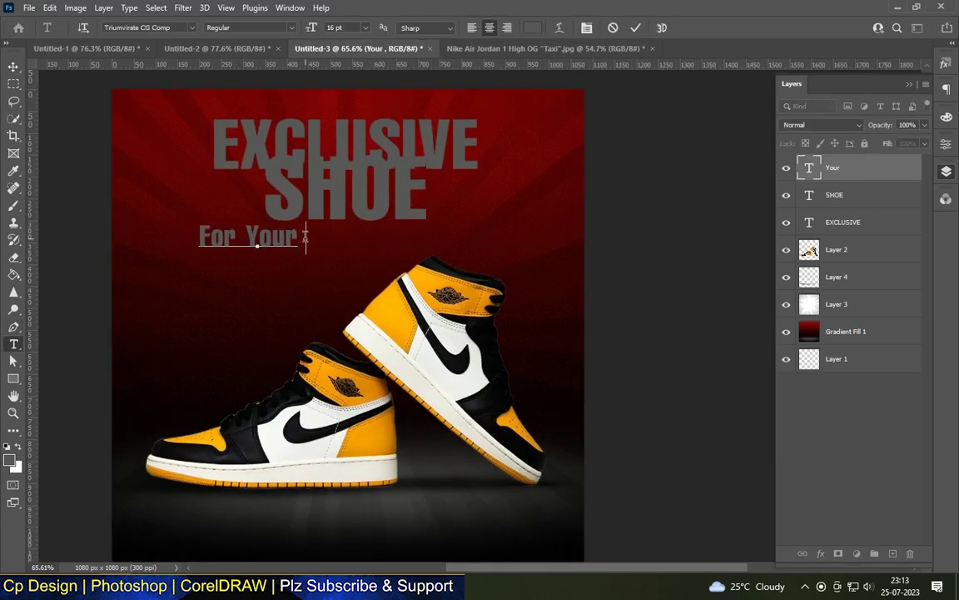
pyautogui.write('Fhasion')
pyautogui.hotkey('ctrl', 'shift', 'Left')
pyautogui.write('Fashion')
pyautogui.hotkey('ctrl', 'Return')
# Move the tagline up to sit directly under SHOE.
pyautogui.press('v')
pyautogui.moveTo(325, 236)
pyautogui.mouseDown()
pyautogui.moveTo(415, 221)
pyautogui.moveTo(433, 239)
pyautogui.mouseUp()
pyautogui.hotkey('ctrl', 't')
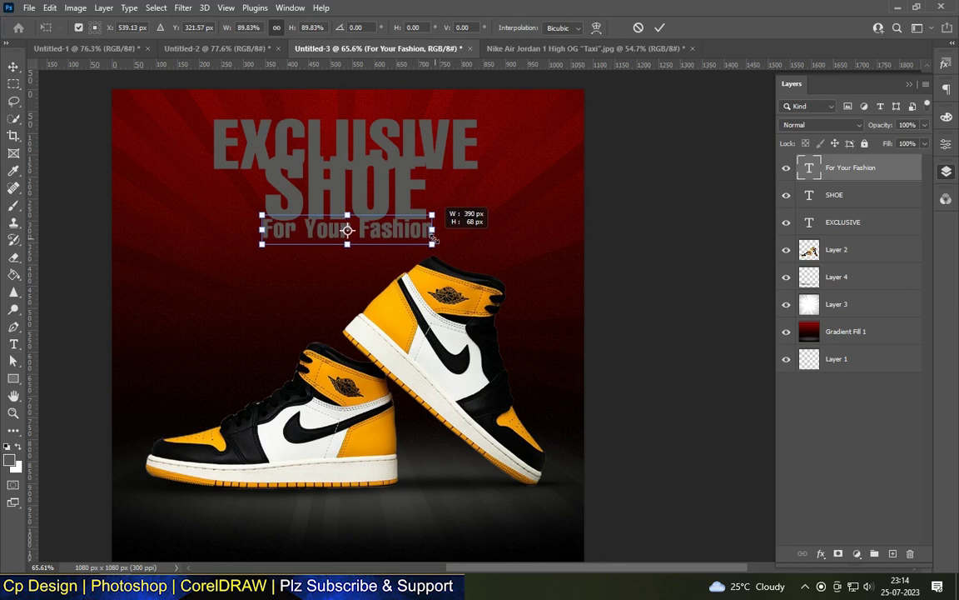
pyautogui.press('Return')
pyautogui.scroll(-3, 311, 243)
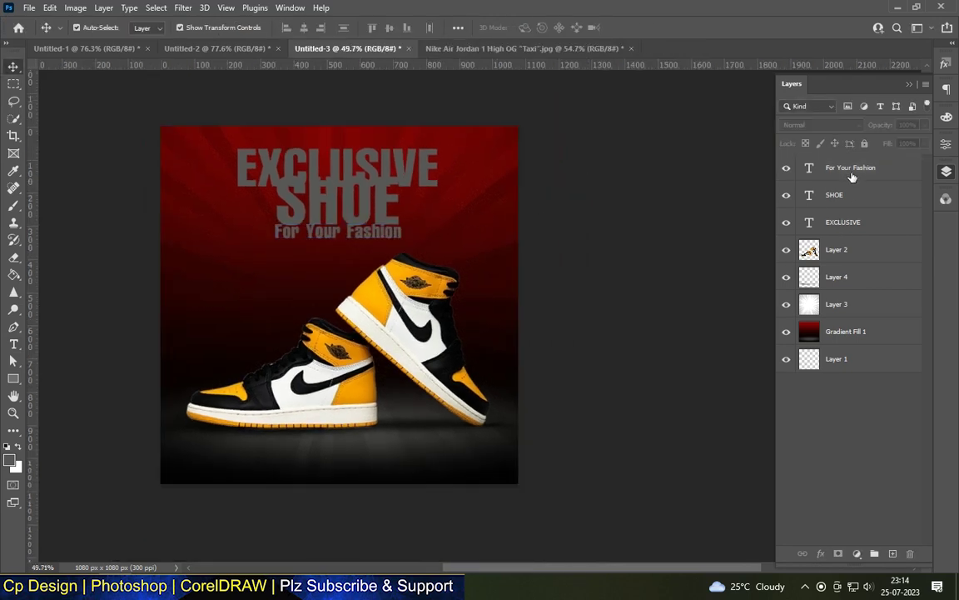
# Scale all three headline text layers together to about 111%.
pyautogui.keyDown('shift'); pyautogui.click(843, 221); pyautogui.keyUp('shift')
pyautogui.hotkey('ctrl', 't')
pyautogui.moveTo(439, 148); pyautogui.dragTo(447, 143)
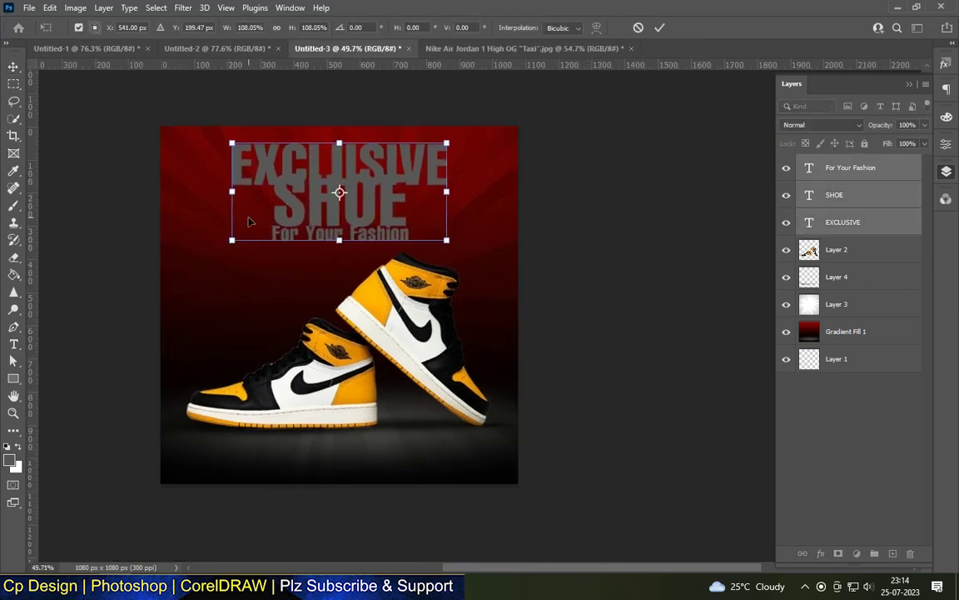
pyautogui.moveTo(231, 241); pyautogui.dragTo(226, 247)
pyautogui.scroll(1, 319, 189)
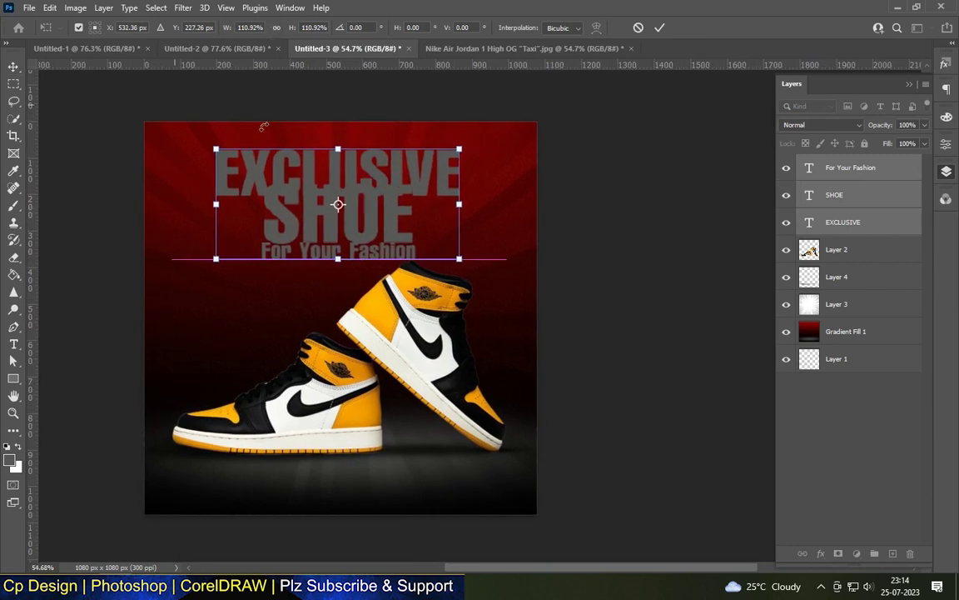
pyautogui.press('Return')
pyautogui.scroll(2, 374, 192)
pyautogui.click(883, 221)
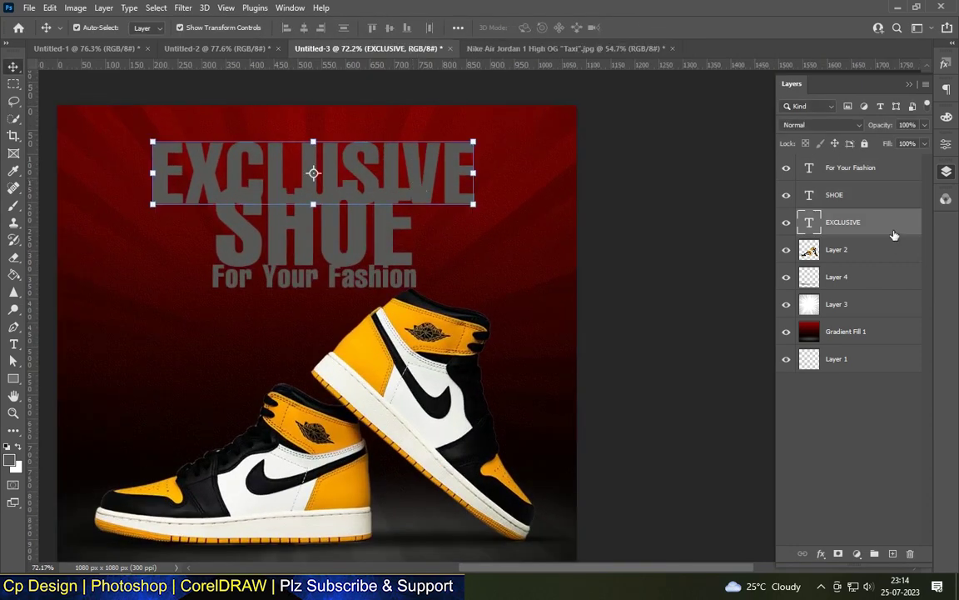
# Give EXCLUSIVE a white Color Overlay layer style.
pyautogui.doubleClick(891, 222)
pyautogui.click(513, 262)
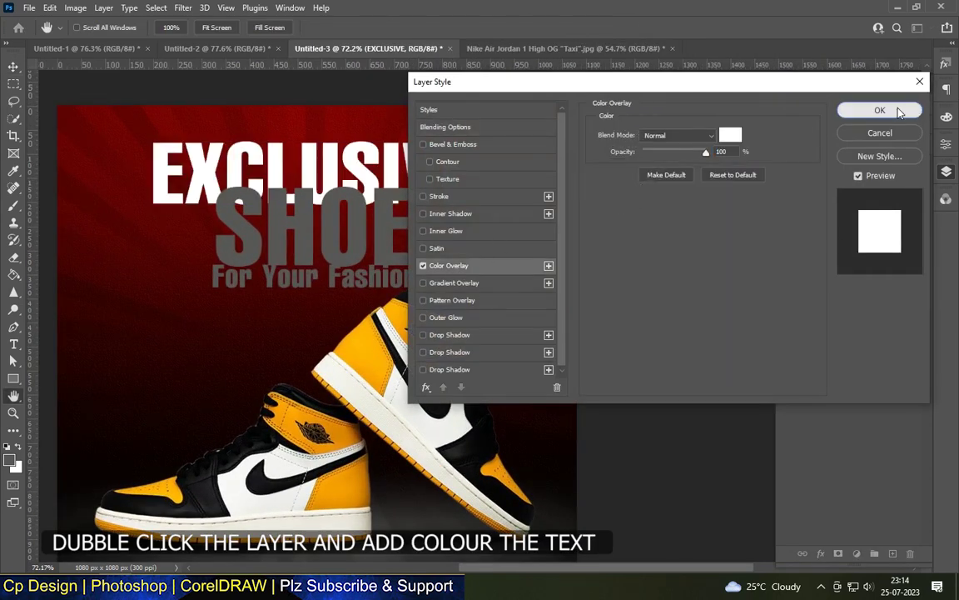
pyautogui.click(880, 111)
# Give SHOE a Color Overlay in the yellow sampled from the sneaker.
pyautogui.click(893, 196)
pyautogui.doubleClick(882, 194)
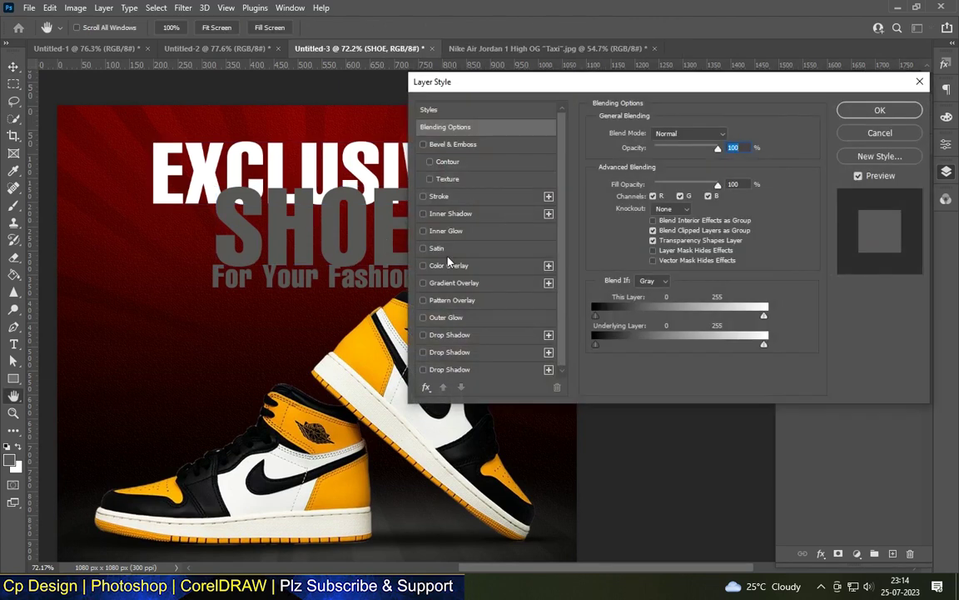
pyautogui.click(446, 230)
pyautogui.click(448, 265)
pyautogui.click(731, 135)
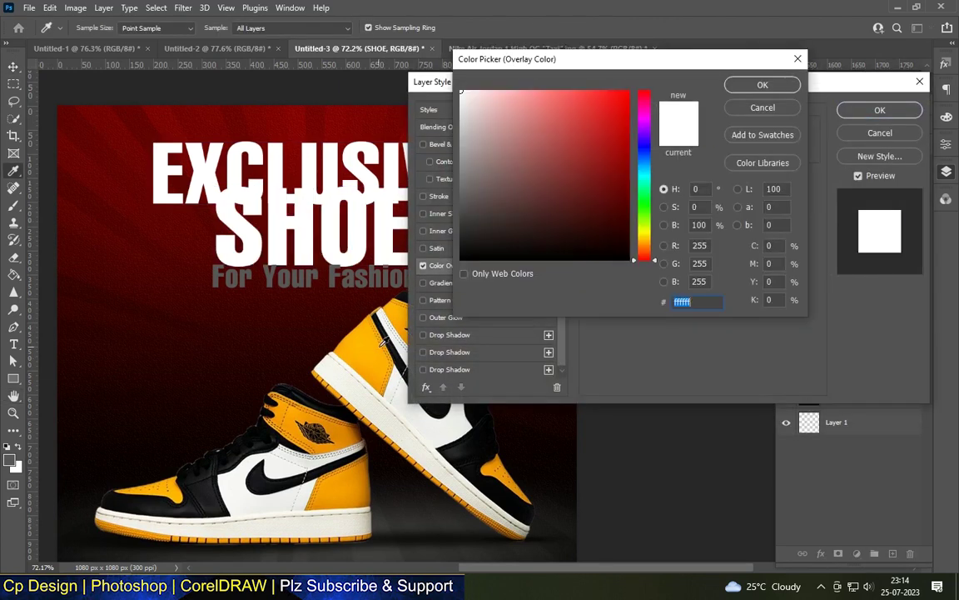
pyautogui.click(406, 326)
pyautogui.click(776, 87)
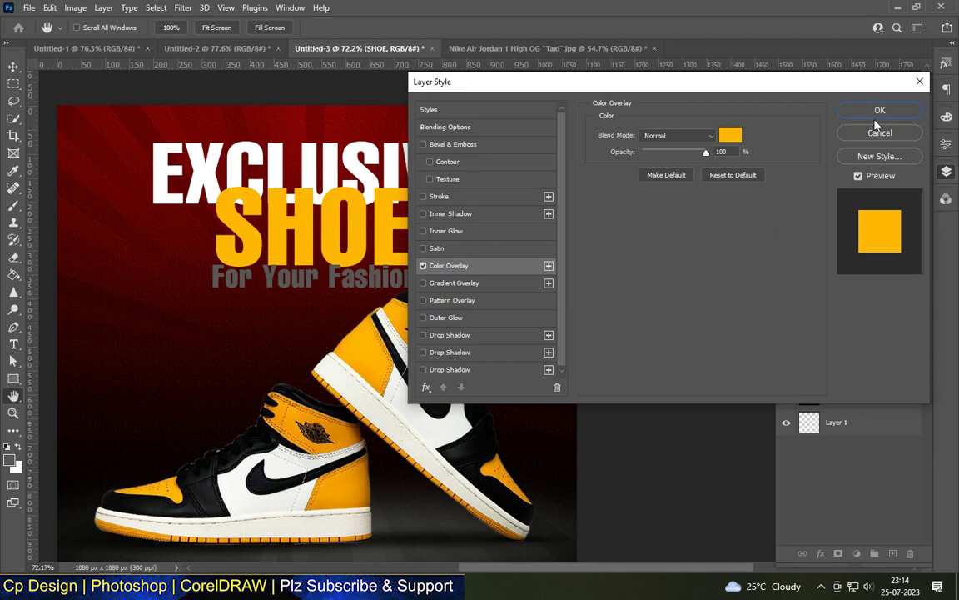
# Add a soft SHOE drop shadow: angle -73, opacity 42, size 62.
pyautogui.click(449, 334)
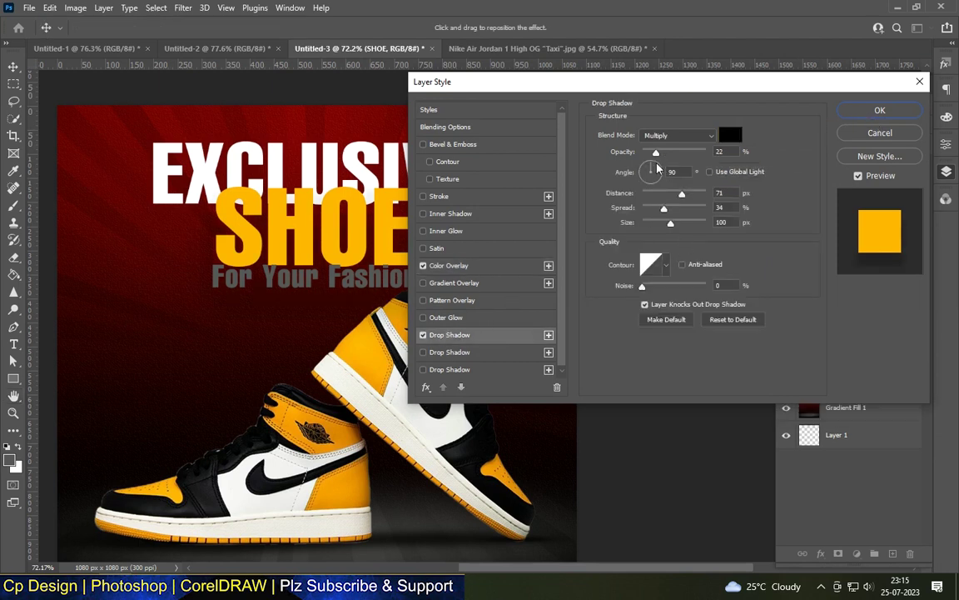
pyautogui.moveTo(655, 169); pyautogui.dragTo(655, 188)
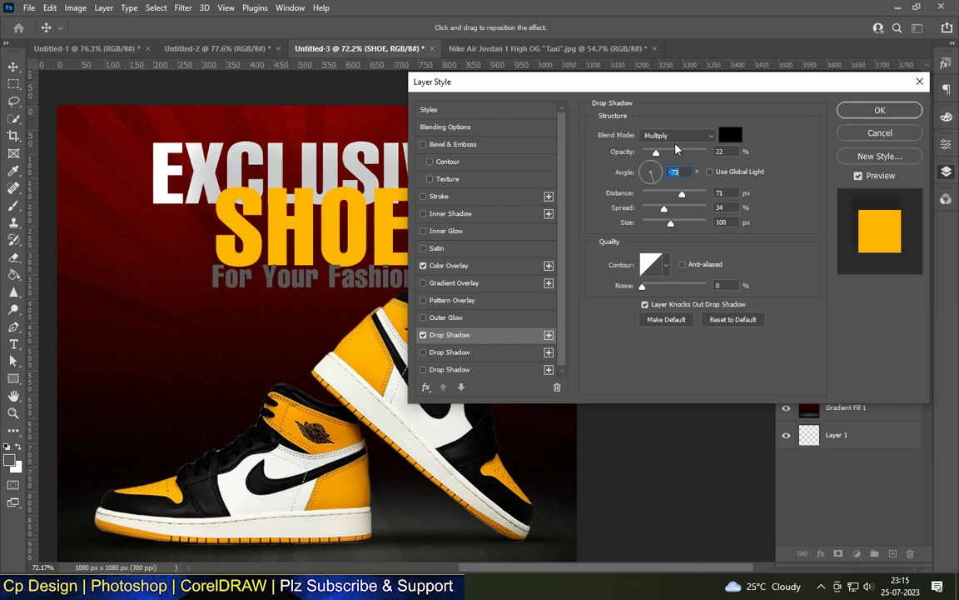
pyautogui.moveTo(670, 223)
pyautogui.mouseDown()
pyautogui.moveTo(651, 225)
pyautogui.moveTo(655, 197)
pyautogui.mouseUp()
pyautogui.moveTo(655, 153); pyautogui.dragTo(668, 154)
pyautogui.moveTo(664, 207); pyautogui.dragTo(650, 218)
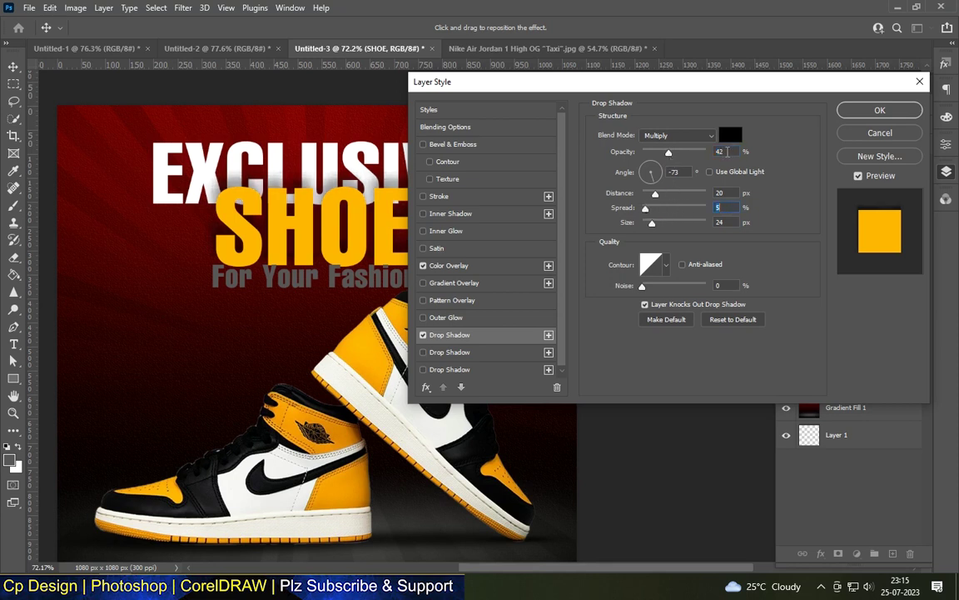
pyautogui.moveTo(652, 222)
pyautogui.mouseDown()
pyautogui.moveTo(661, 223)
pyautogui.moveTo(656, 210)
pyautogui.mouseUp()
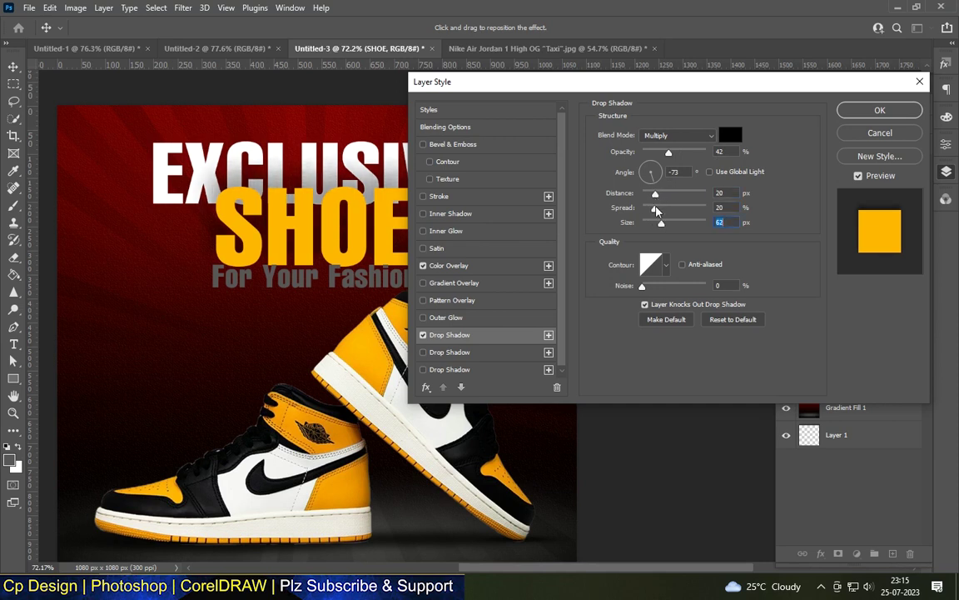
pyautogui.click(880, 109)
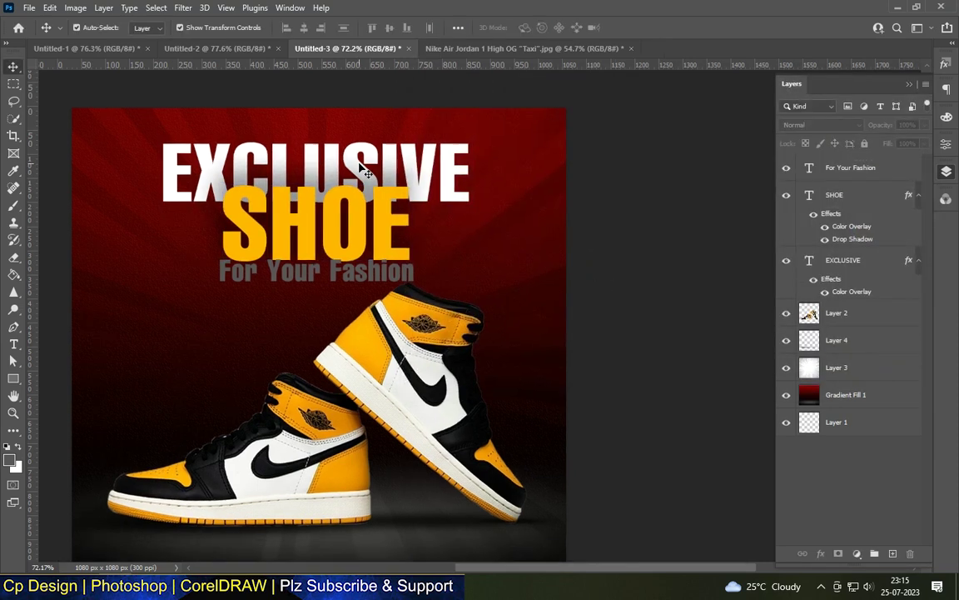
# Shrink the For Your Fashion tagline to about 95%.
pyautogui.scroll(2, 323, 175)
pyautogui.scroll(2, 304, 274)
pyautogui.keyDown('ctrl'); pyautogui.click(336, 287); pyautogui.keyUp('ctrl')
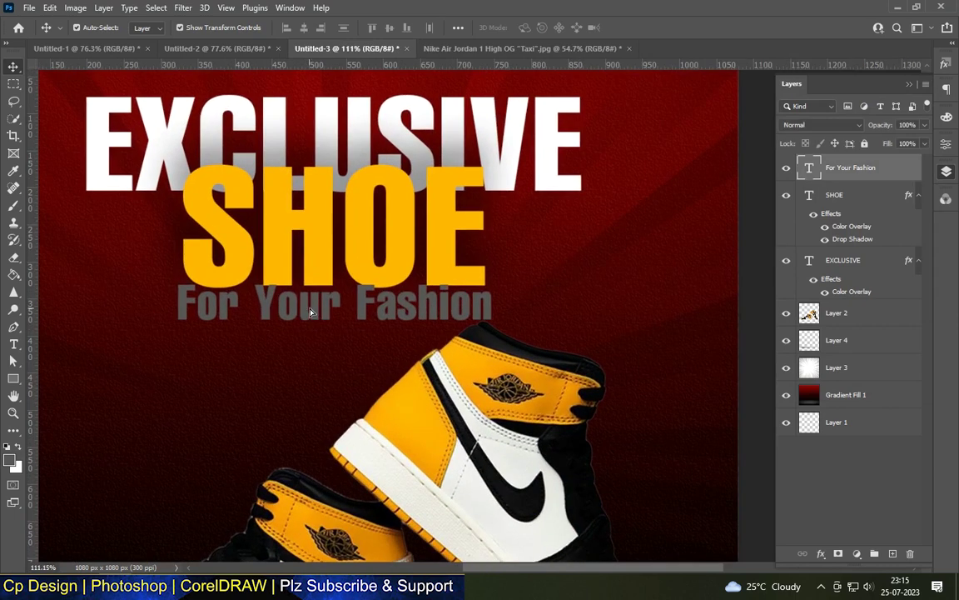
pyautogui.hotkey('ctrl', 't')
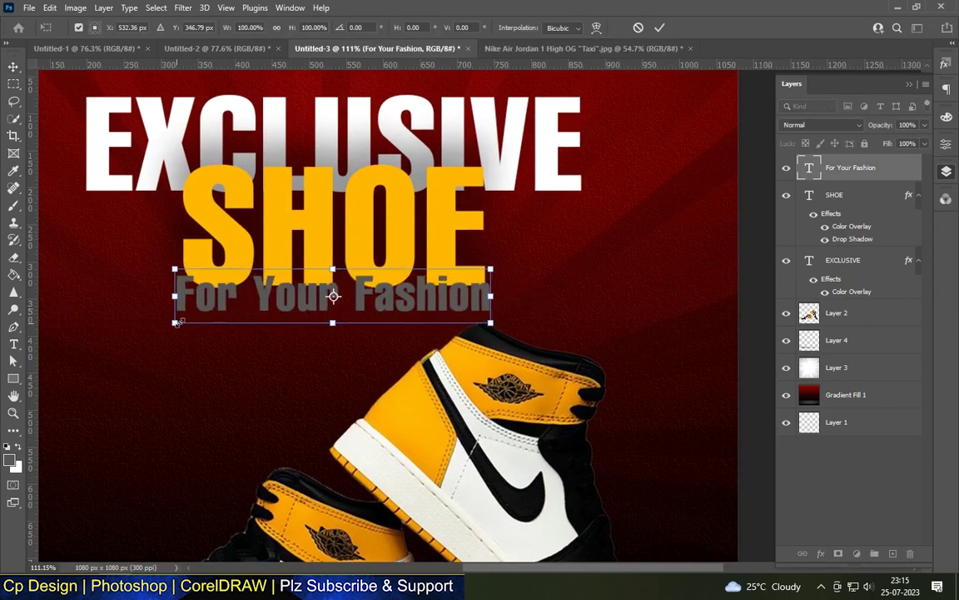
pyautogui.moveTo(175, 323); pyautogui.dragTo(181, 322)
pyautogui.moveTo(492, 322); pyautogui.dragTo(483, 319)
pyautogui.scroll(-2, 393, 306)
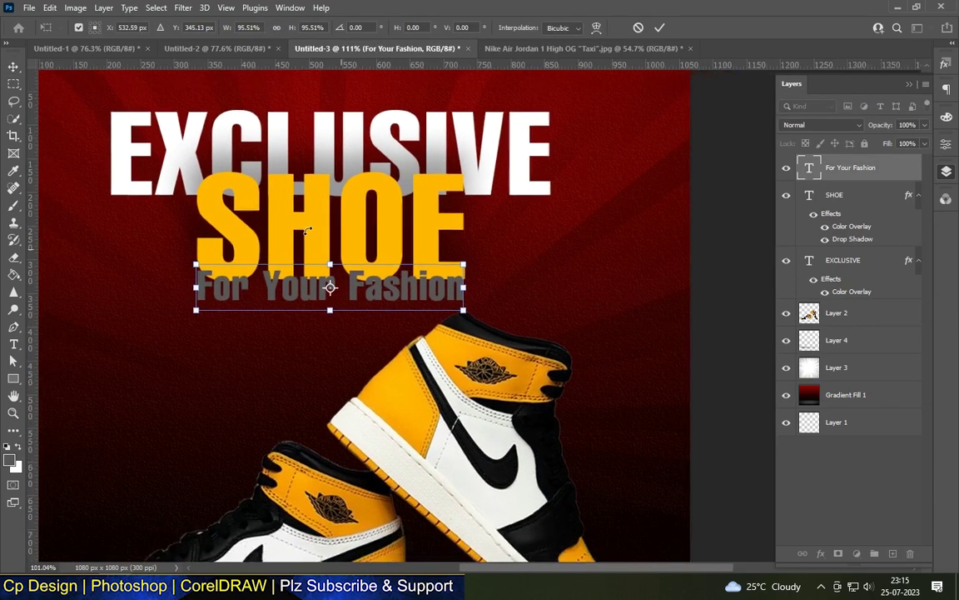
pyautogui.scroll(-1, 433, 250)
pyautogui.press('Return')
# Set the tagline in the Badcats script font and nudge it just under SHOE.
pyautogui.scroll(-1, 444, 193)
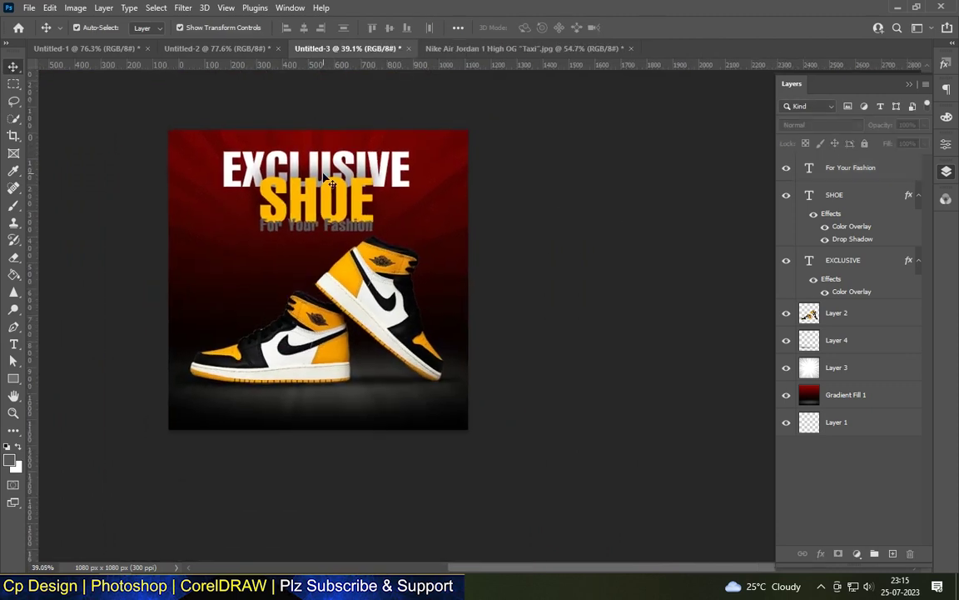
pyautogui.scroll(3, 269, 252)
pyautogui.click(250, 288)
pyautogui.press('t')
pyautogui.click(191, 28)
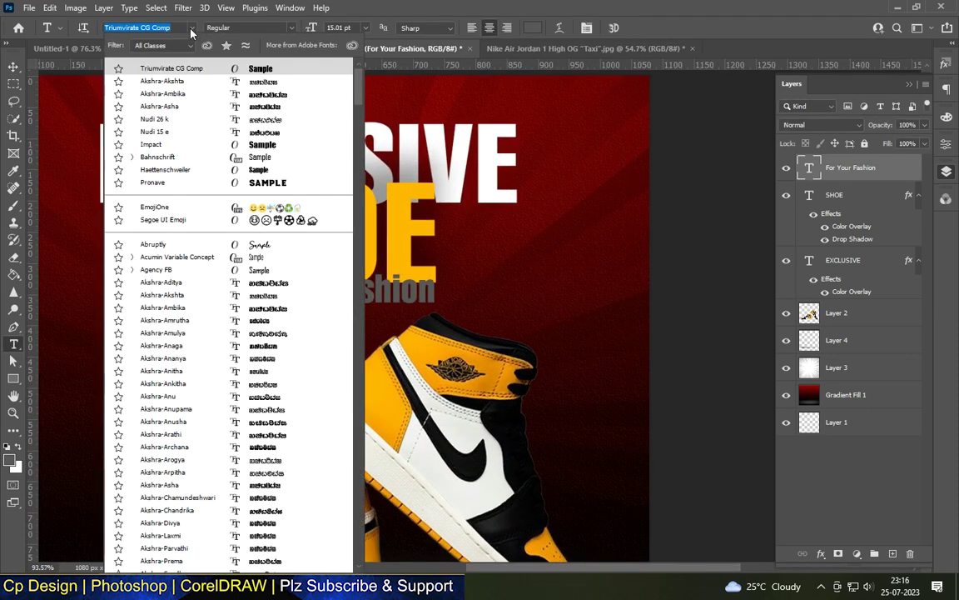
pyautogui.scroll(-5, 269, 246)
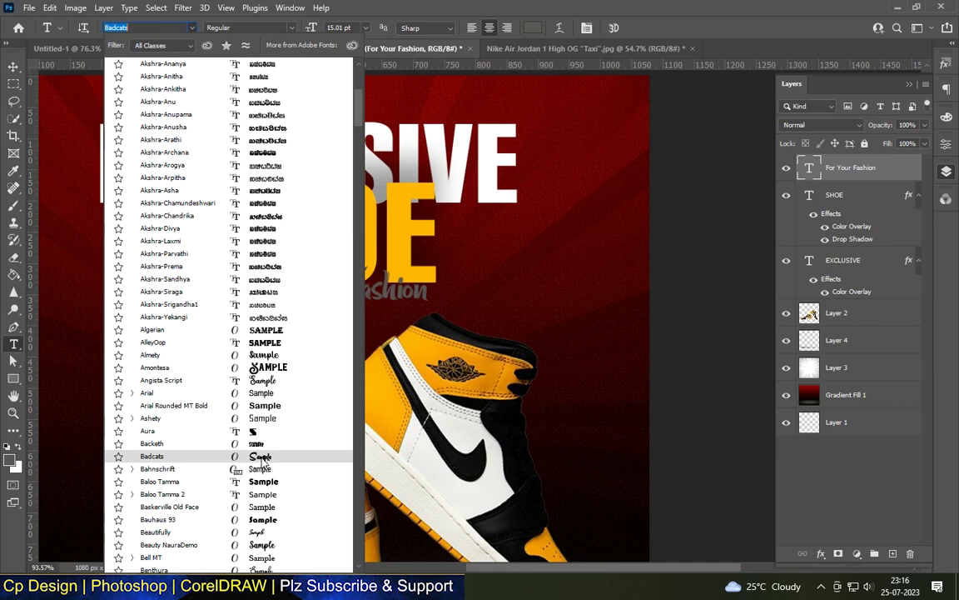
pyautogui.click(262, 456)
pyautogui.click(13, 66)
pyautogui.scroll(2, 318, 275)
pyautogui.moveTo(361, 304); pyautogui.dragTo(361, 313)
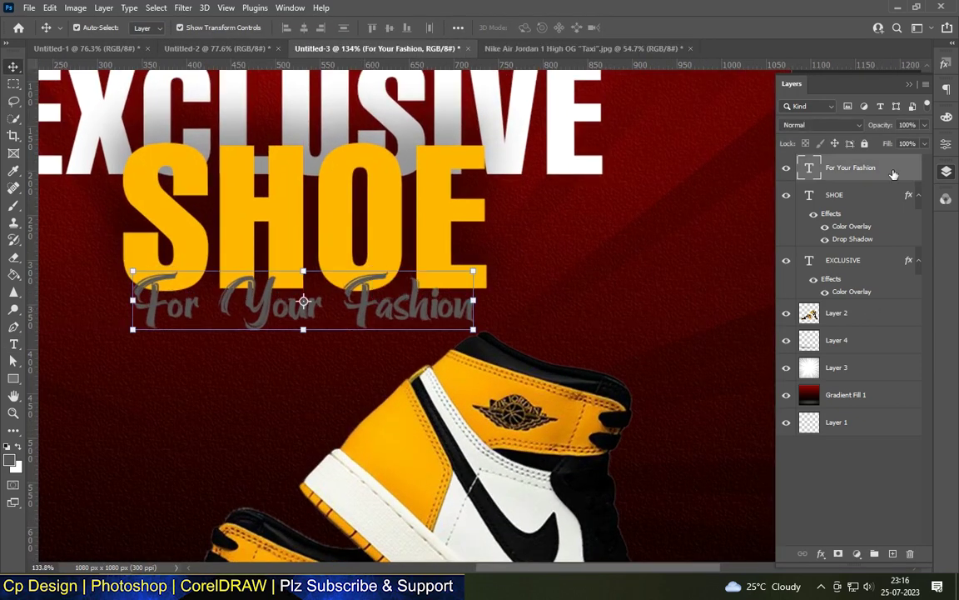
# Give the tagline layer a black (000000) Color Overlay effect.
pyautogui.doubleClick(894, 173)
pyautogui.click(441, 266)
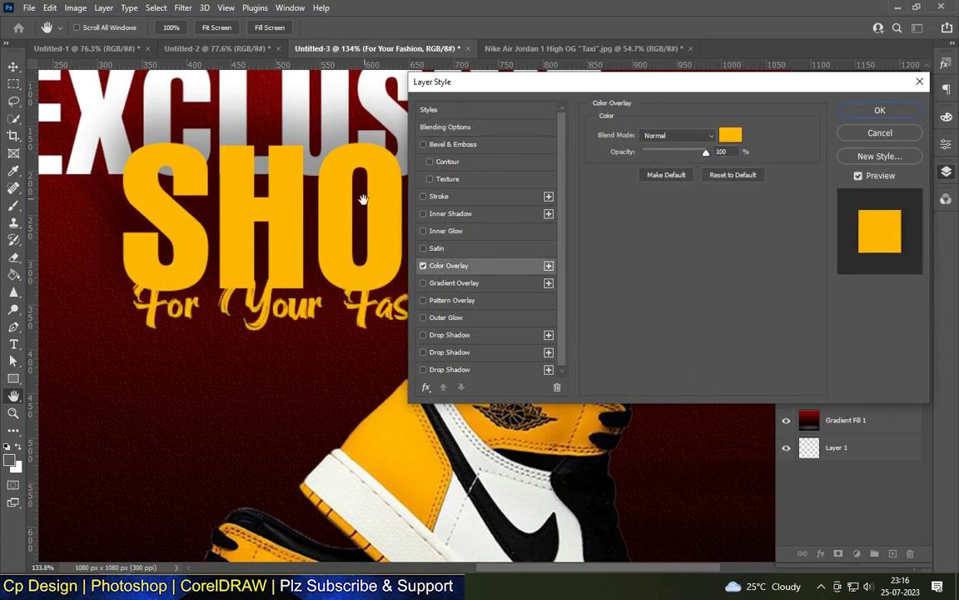
pyautogui.click(730, 135)
pyautogui.click(526, 91)
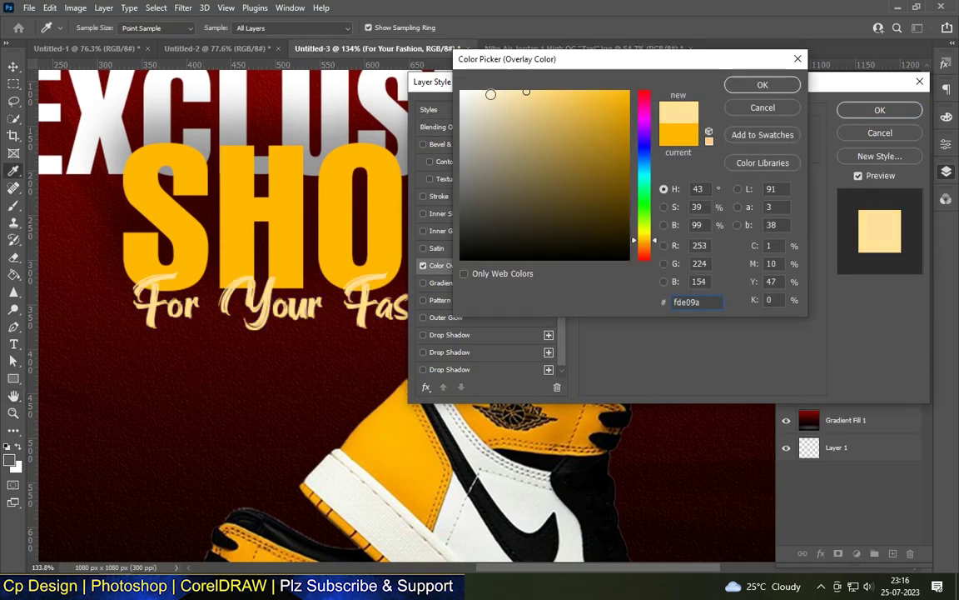
pyautogui.moveTo(526, 91); pyautogui.dragTo(461, 90)
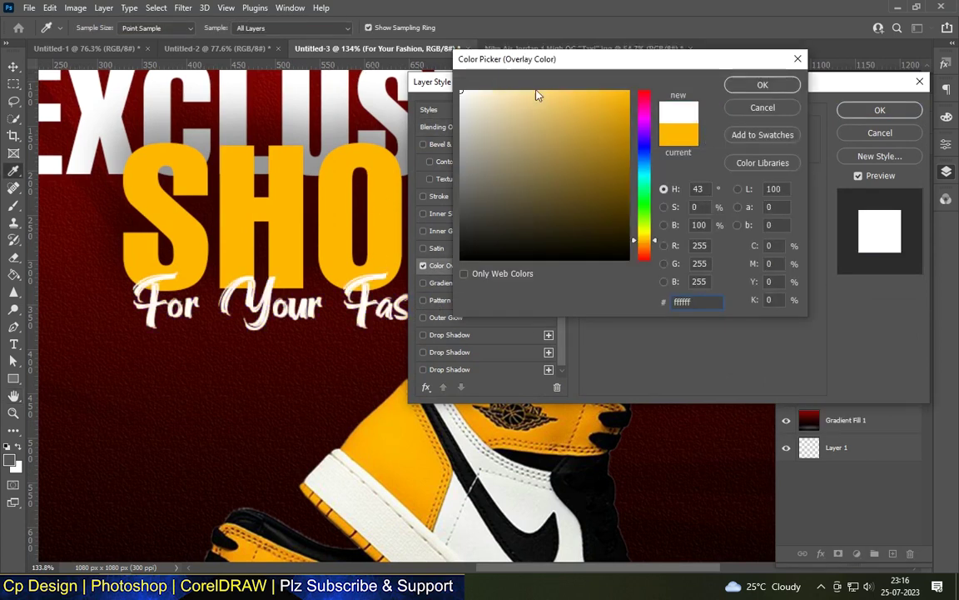
pyautogui.write('000000')
pyautogui.click(780, 84)
# Add a 1 px solid white (ffffff) stroke to the tagline and apply the style.
pyautogui.click(435, 197)
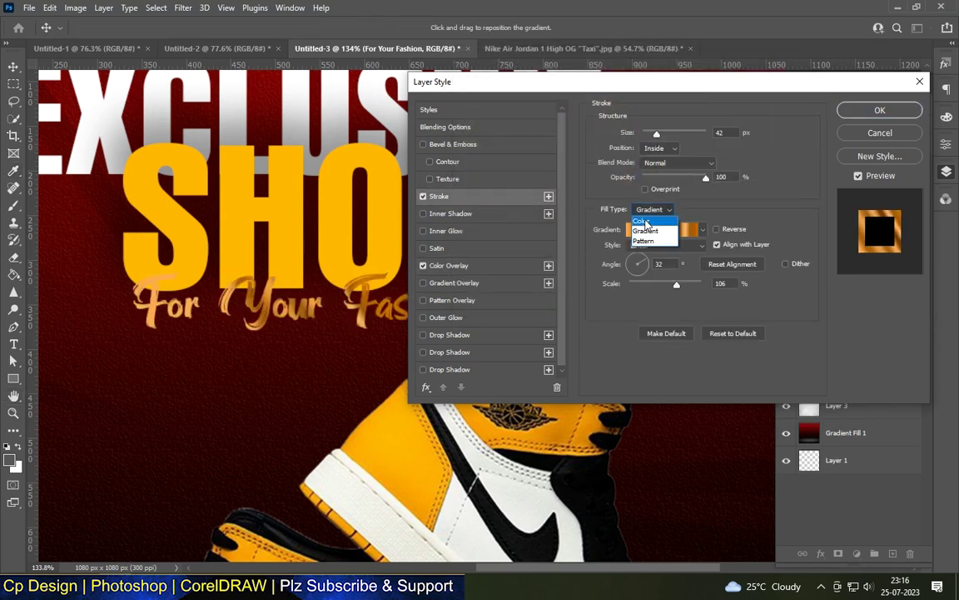
pyautogui.click(645, 223)
pyautogui.click(625, 229)
pyautogui.write('ffffff')
pyautogui.click(767, 87)
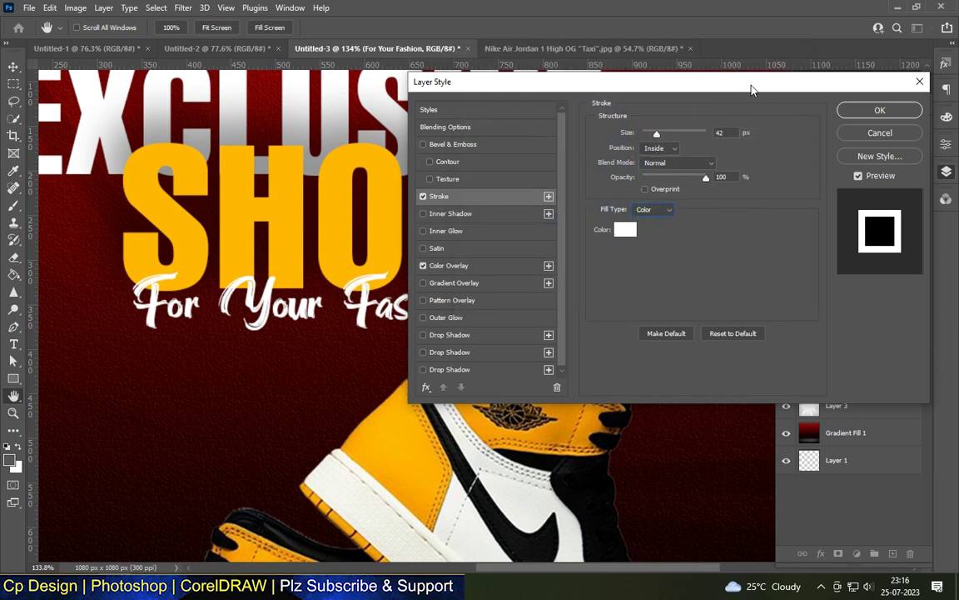
pyautogui.moveTo(656, 134); pyautogui.dragTo(642, 135)
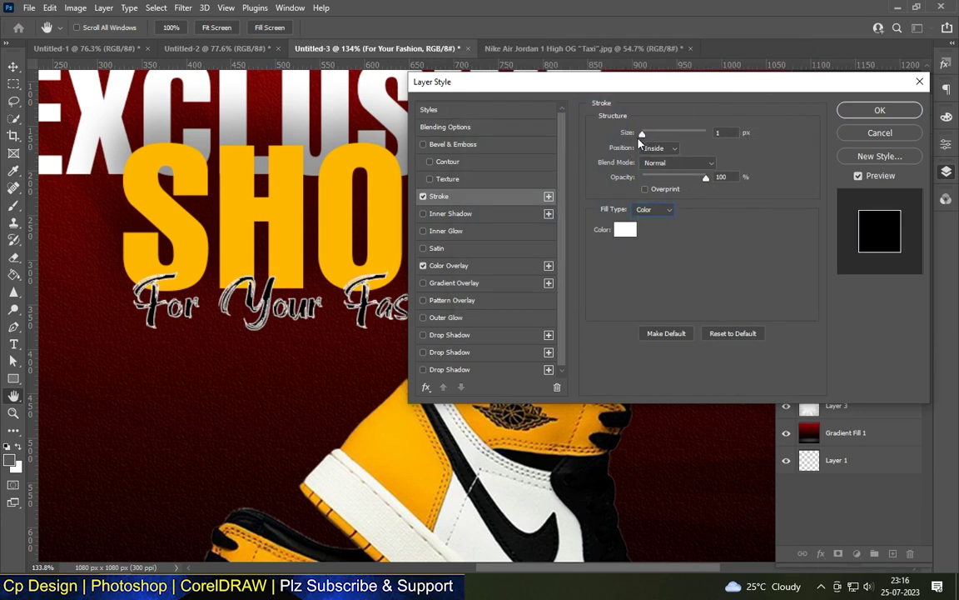
pyautogui.click(868, 112)
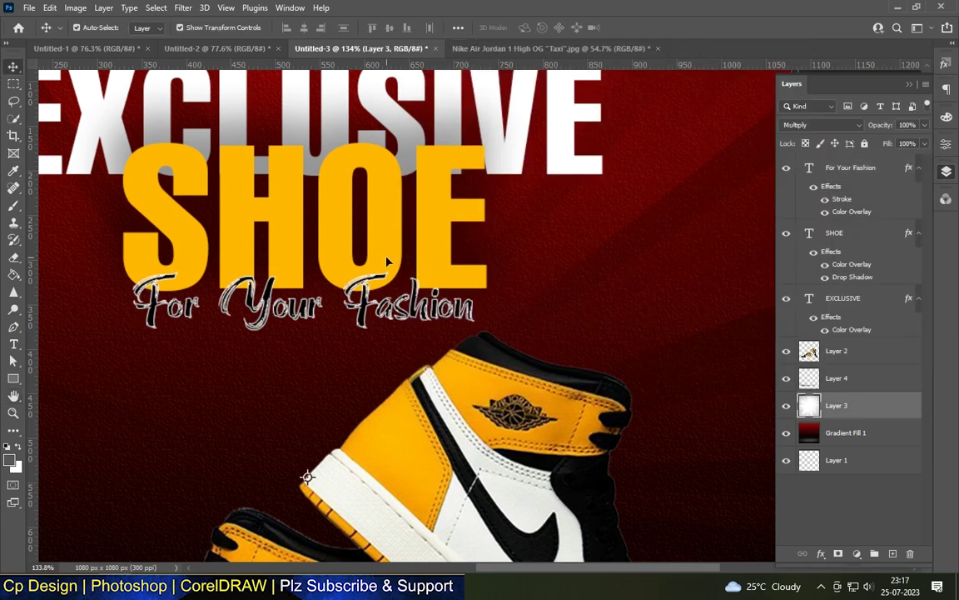
# Browse the font list, past Bodoni MT, and set the tagline in Gladista Script.
pyautogui.scroll(-5, 347, 229)
pyautogui.scroll(2, 317, 285)
pyautogui.scroll(5, 317, 286)
pyautogui.doubleClick(317, 285)
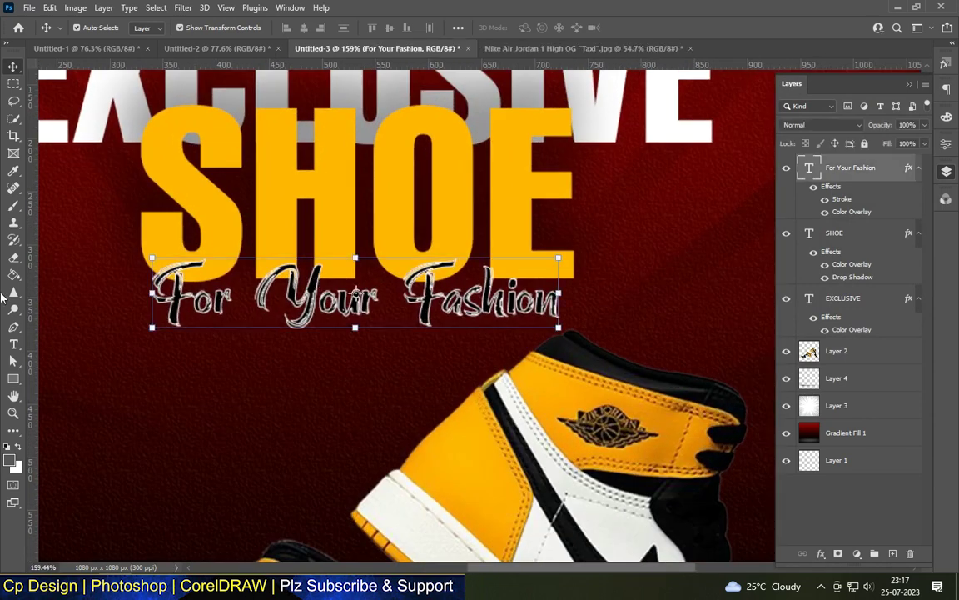
pyautogui.click(177, 29)
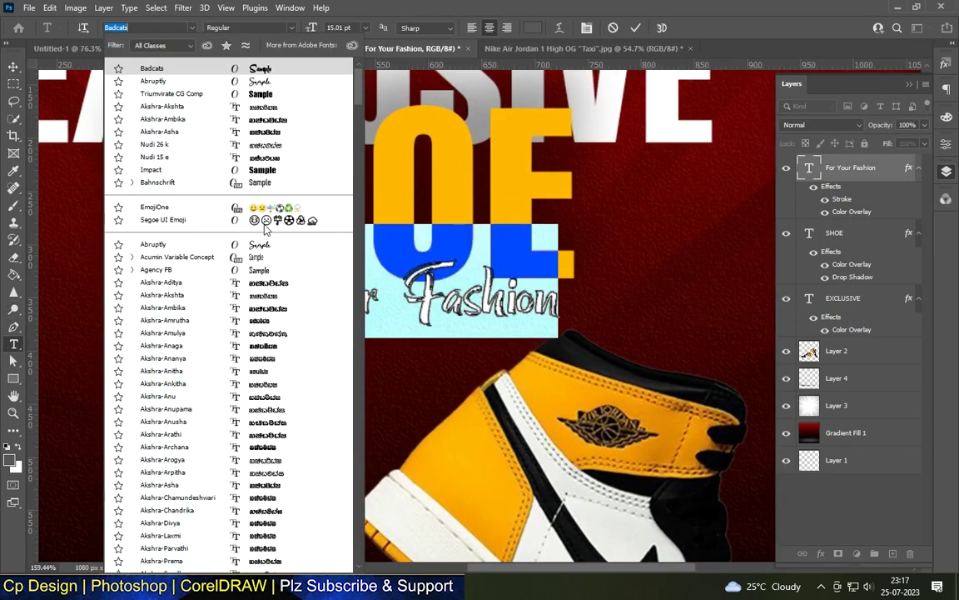
pyautogui.scroll(-2, 250, 292)
pyautogui.scroll(-2, 249, 374)
pyautogui.scroll(-3, 268, 511)
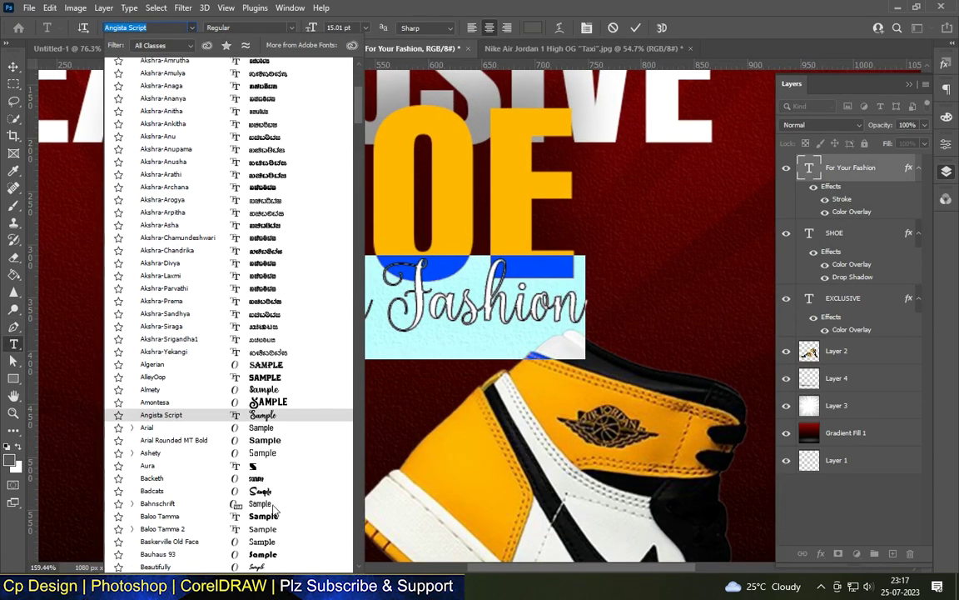
pyautogui.scroll(-2, 269, 511)
pyautogui.scroll(-1, 269, 566)
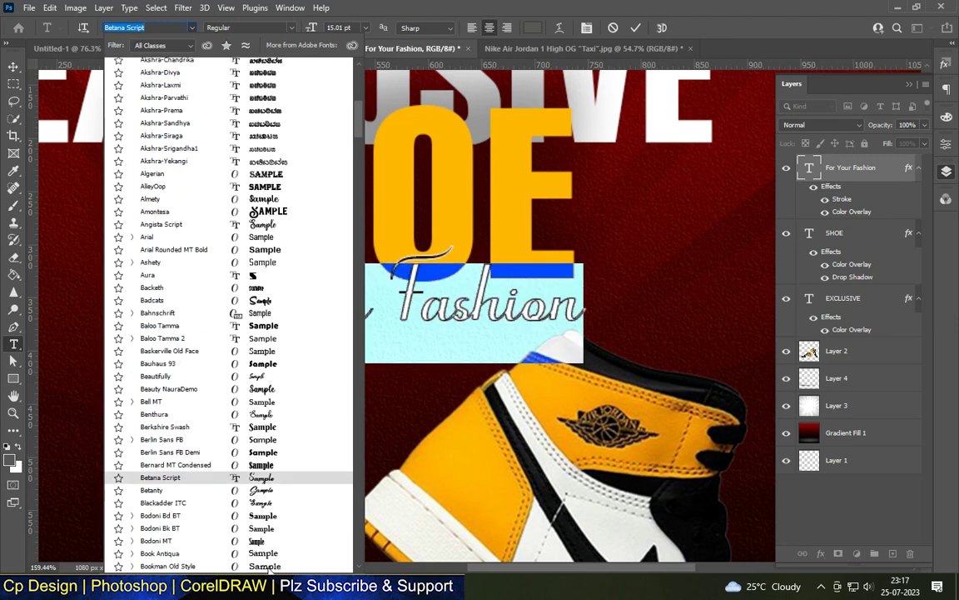
pyautogui.scroll(-1, 266, 554)
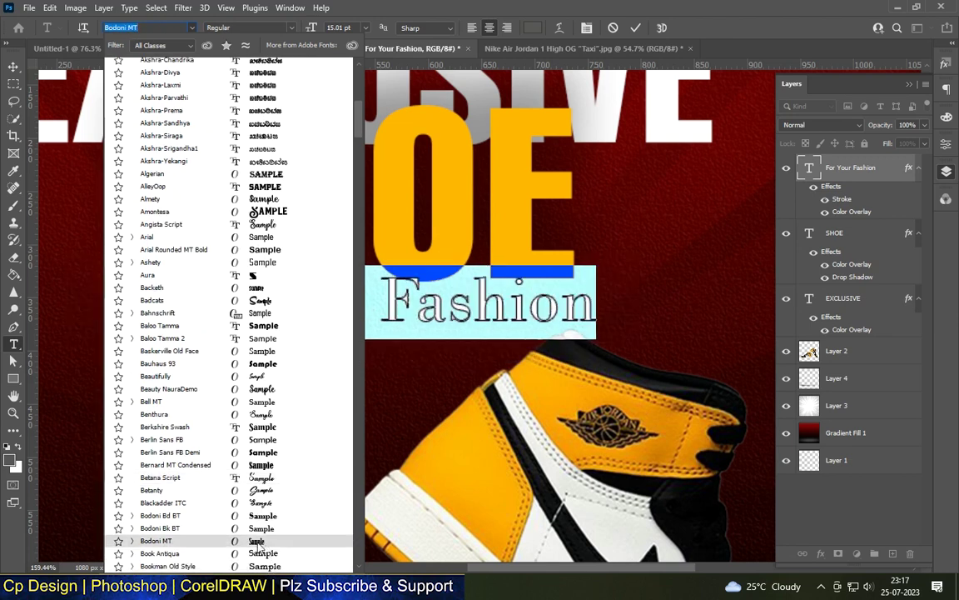
pyautogui.scroll(-3, 259, 546)
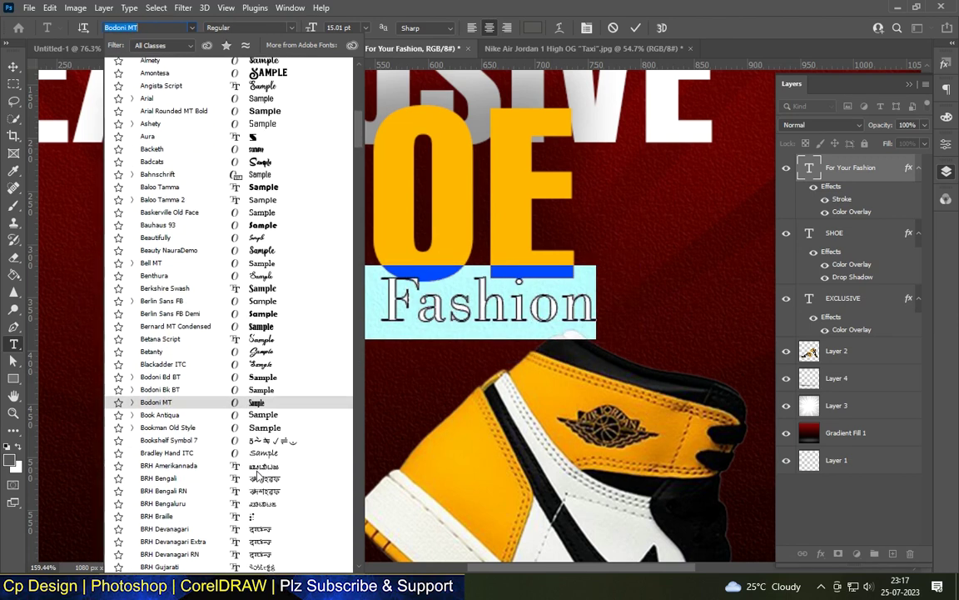
pyautogui.click(131, 403)
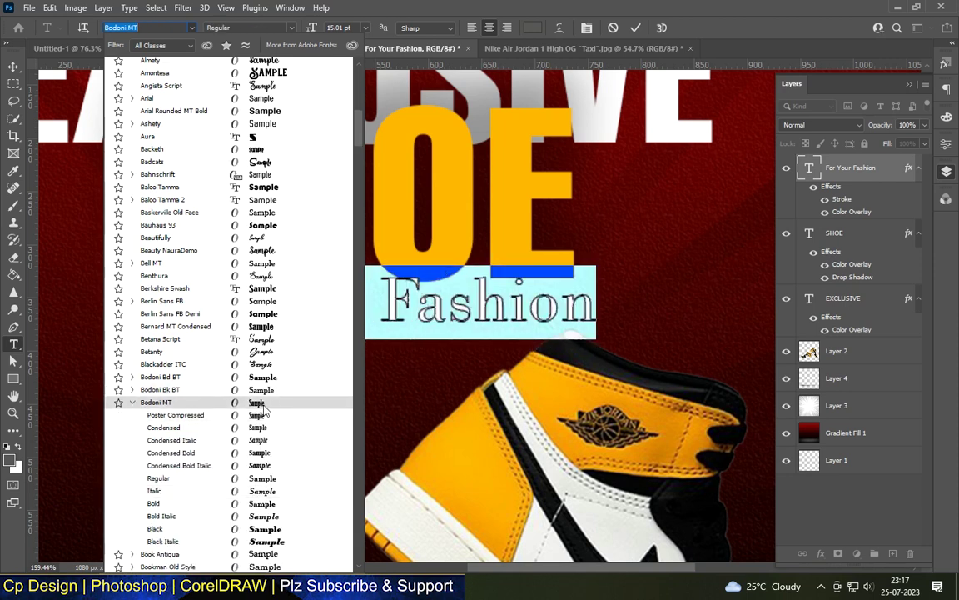
pyautogui.scroll(-2, 258, 358)
pyautogui.scroll(-3, 249, 339)
pyautogui.scroll(-6, 249, 339)
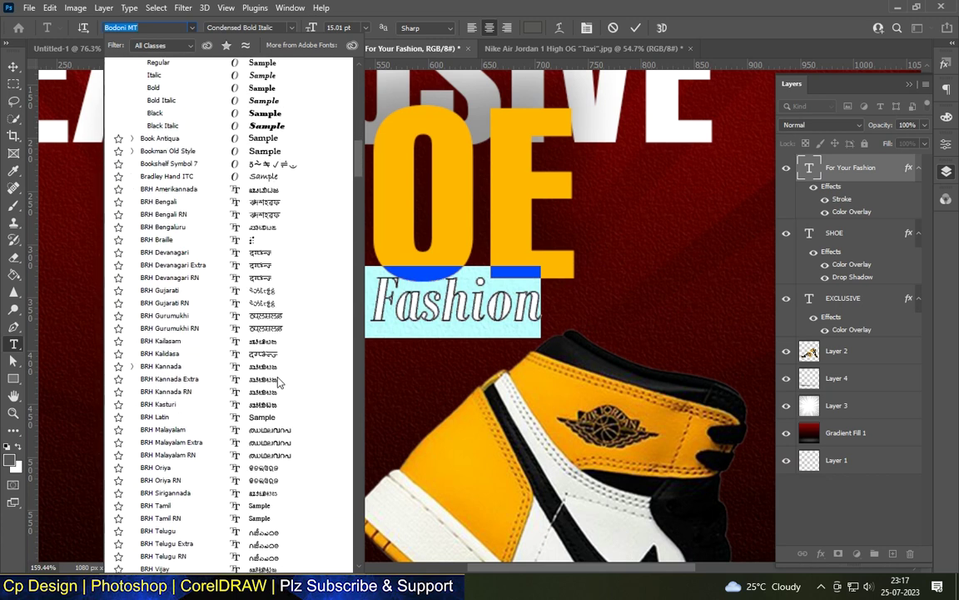
pyautogui.scroll(-3, 250, 339)
pyautogui.scroll(-1, 308, 508)
pyautogui.scroll(-1, 299, 509)
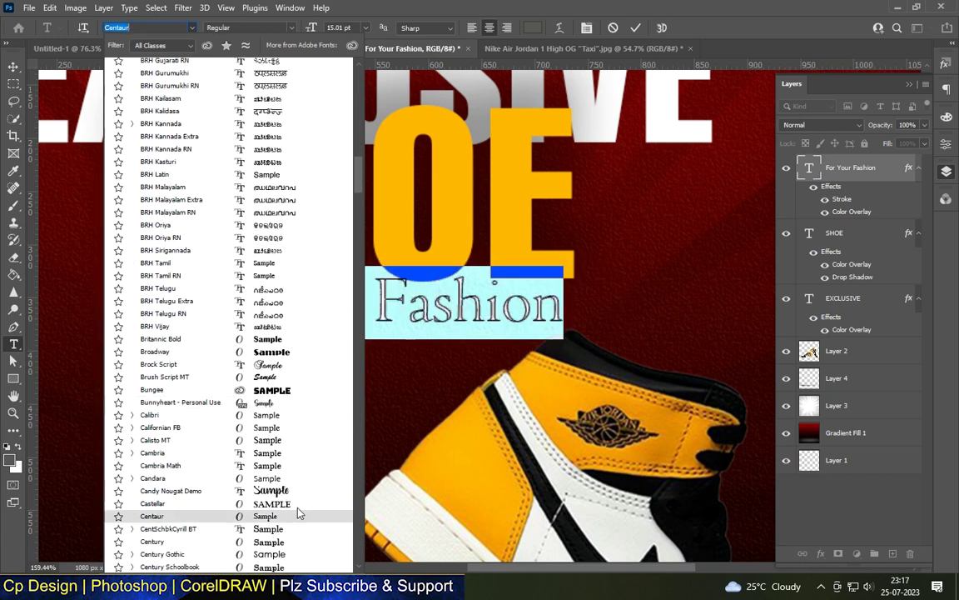
pyautogui.scroll(-2, 291, 504)
pyautogui.scroll(-4, 308, 498)
pyautogui.scroll(-2, 317, 497)
pyautogui.scroll(-3, 287, 516)
pyautogui.scroll(-1, 274, 375)
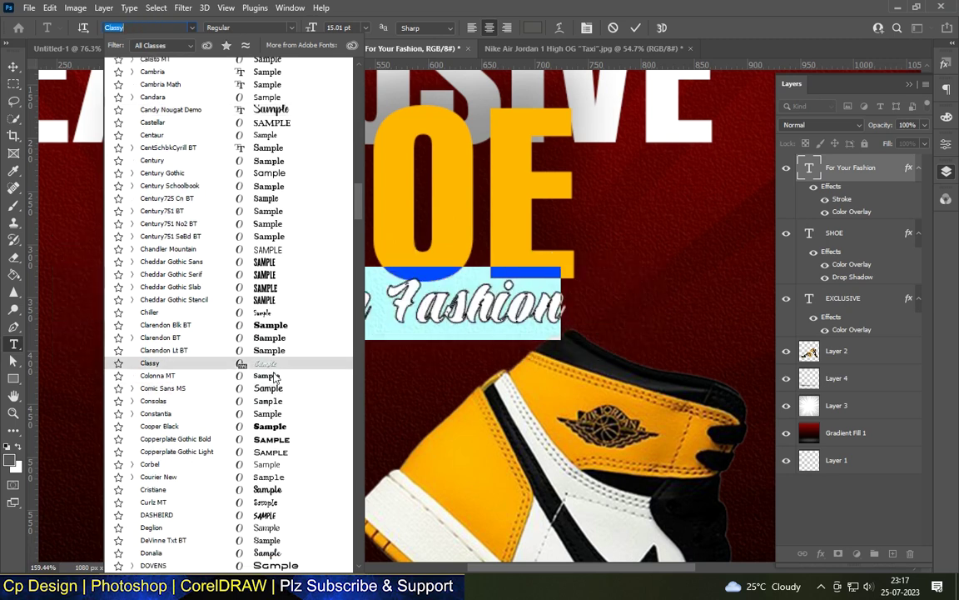
pyautogui.scroll(-3, 275, 379)
pyautogui.scroll(-4, 279, 400)
pyautogui.scroll(-4, 284, 425)
pyautogui.scroll(-3, 288, 451)
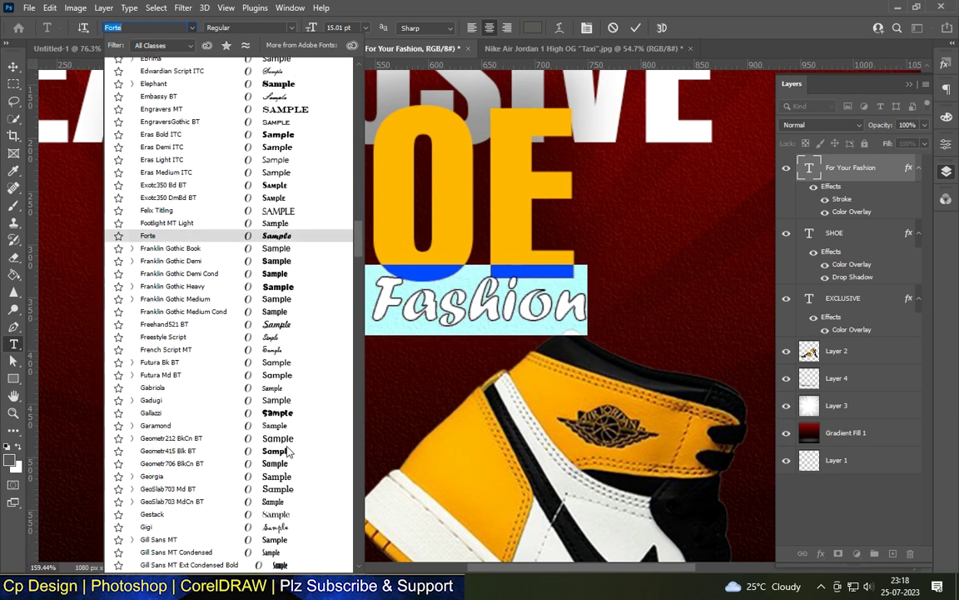
pyautogui.scroll(-3, 304, 523)
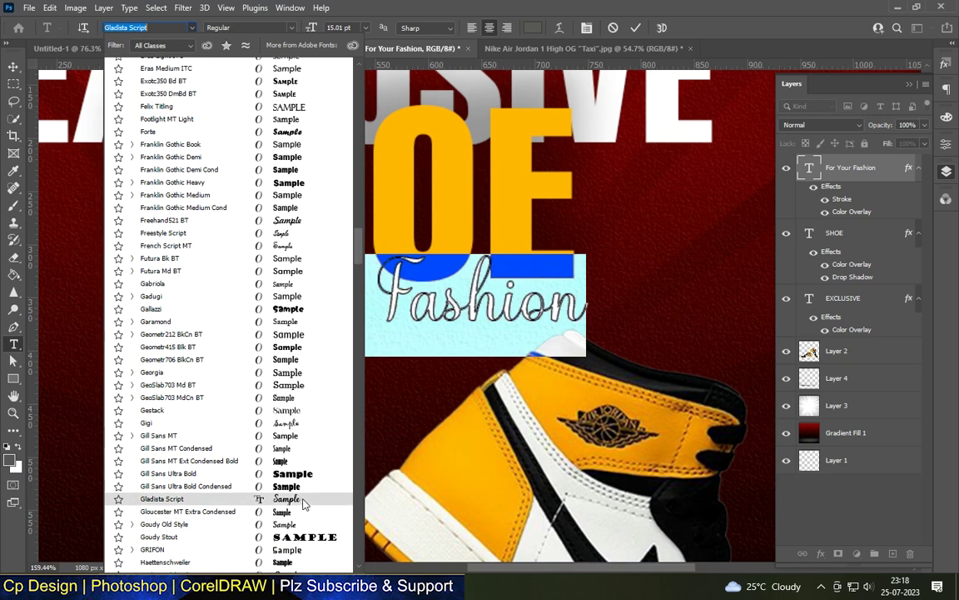
pyautogui.click(304, 503)
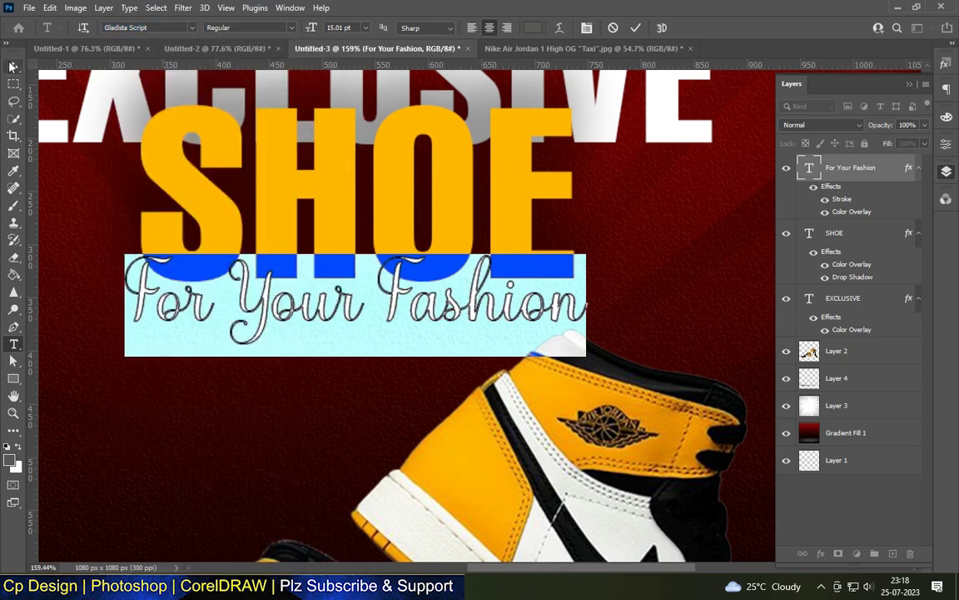
# Resize the For Your Fashion tagline with a free transform.
pyautogui.click(11, 66)
pyautogui.scroll(-2, 657, 306)
pyautogui.scroll(-3, 713, 417)
pyautogui.scroll(-3, 653, 314)
pyautogui.scroll(3, 346, 277)
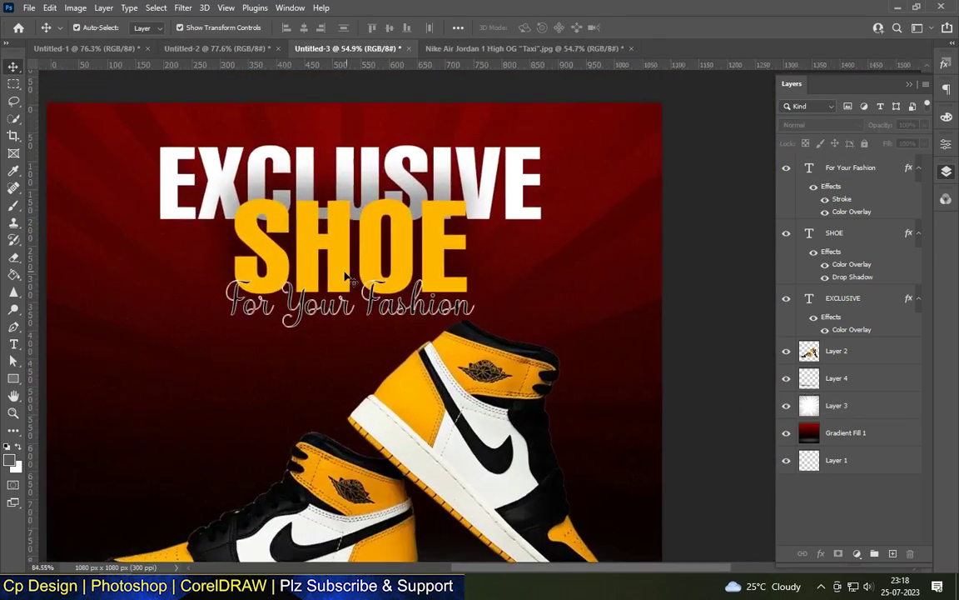
pyautogui.scroll(4, 346, 278)
pyautogui.click(317, 283)
pyautogui.moveTo(695, 368); pyautogui.dragTo(672, 366)
pyautogui.press('Return')
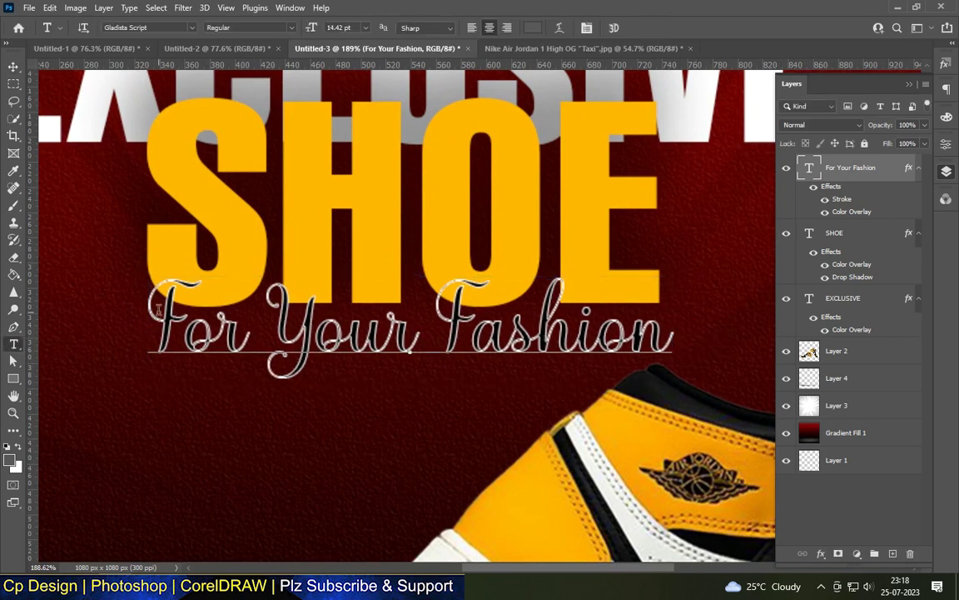
# Change the tagline font to Freehand521 BT and commit the edit.
pyautogui.doubleClick(333, 333)
pyautogui.click(193, 28)
pyautogui.scroll(-4, 220, 458)
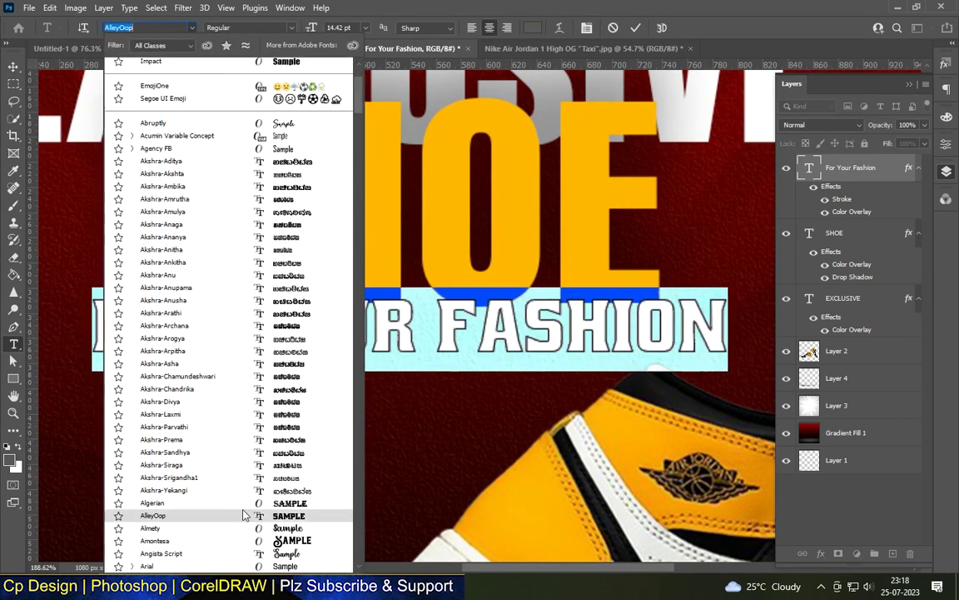
pyautogui.scroll(-4, 216, 516)
pyautogui.scroll(-8, 274, 524)
pyautogui.scroll(-6, 289, 531)
pyautogui.scroll(-7, 289, 530)
pyautogui.scroll(-4, 289, 531)
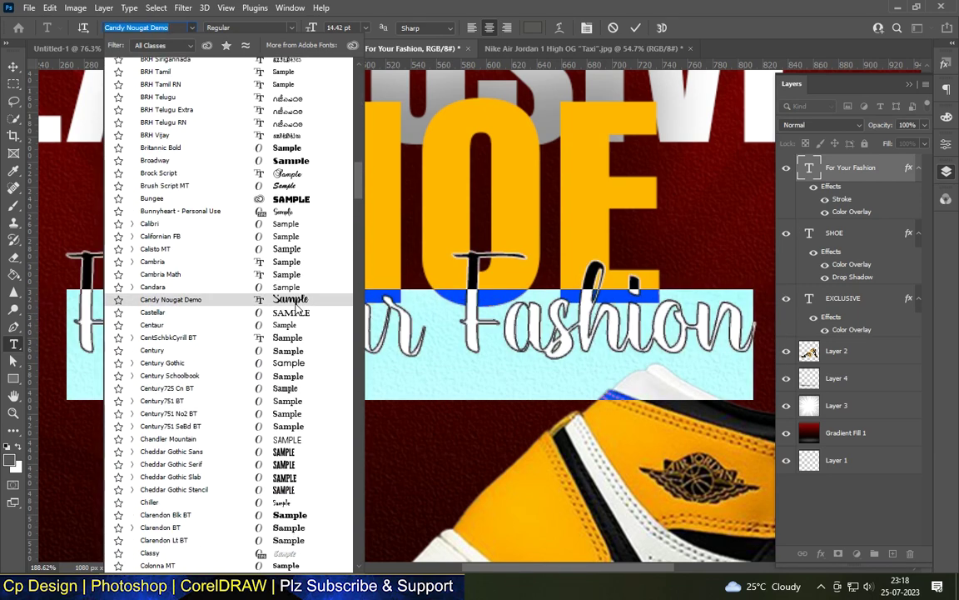
pyautogui.scroll(-9, 291, 391)
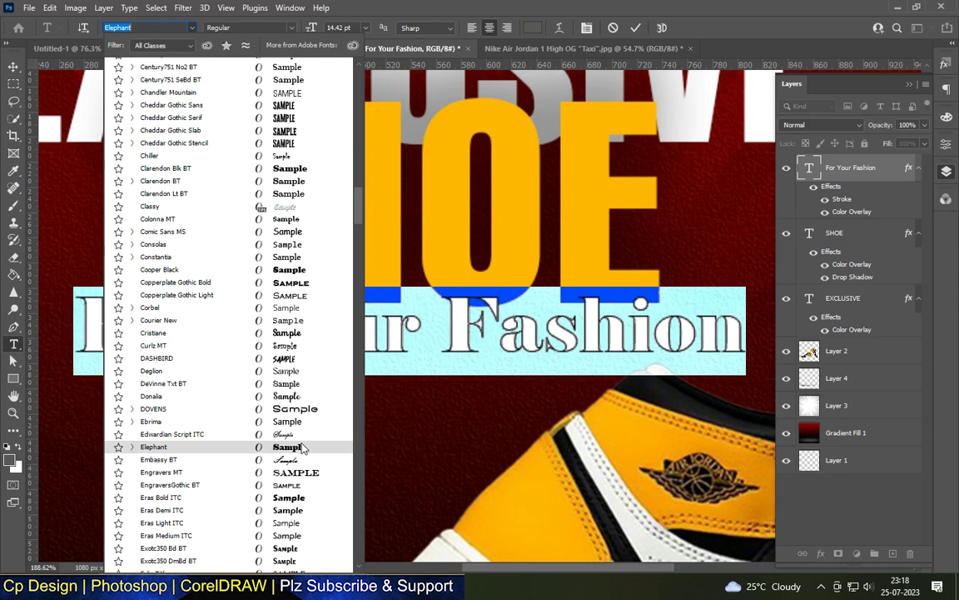
pyautogui.scroll(-4, 304, 447)
pyautogui.scroll(-4, 301, 441)
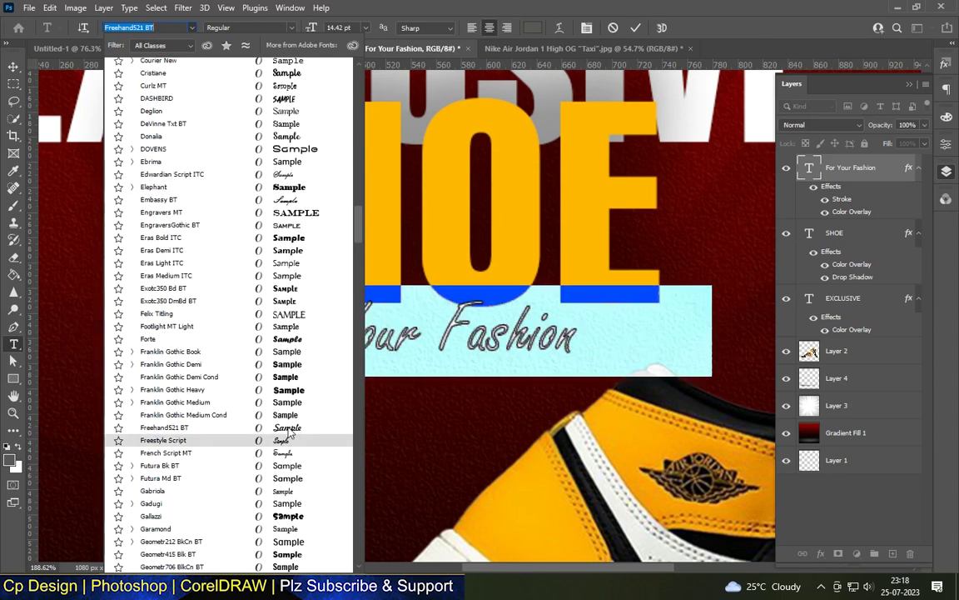
pyautogui.click(290, 431)
pyautogui.hotkey('ctrl', 'Return')
pyautogui.press('m')
pyautogui.scroll(-5, 338, 386)
pyautogui.click(13, 66)
pyautogui.scroll(2, 326, 275)
pyautogui.scroll(1, 327, 275)
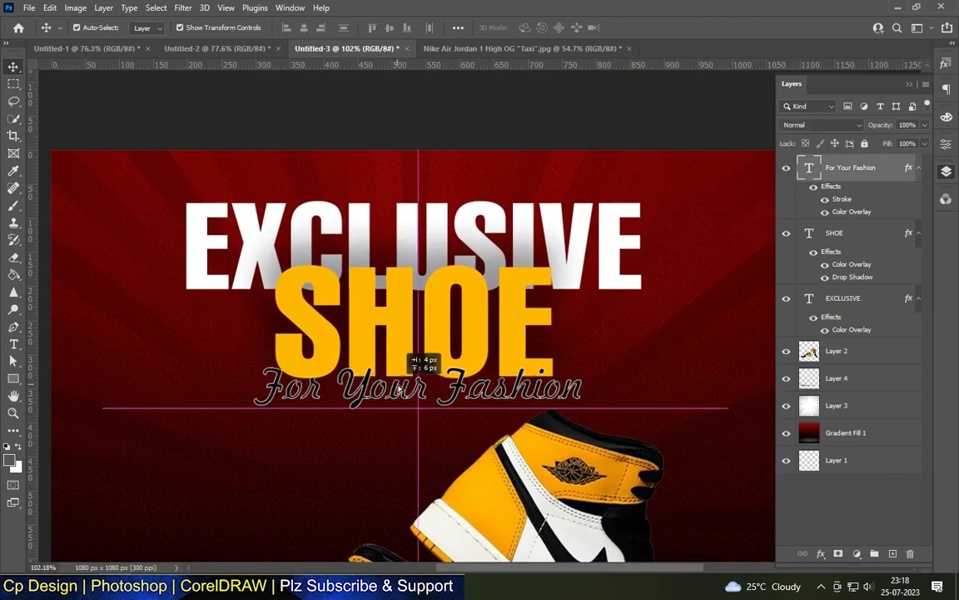
# Nudge the tagline up under SHOE and scale it down slightly.
pyautogui.moveTo(518, 371); pyautogui.dragTo(533, 360)
pyautogui.moveTo(597, 398); pyautogui.dragTo(562, 385)
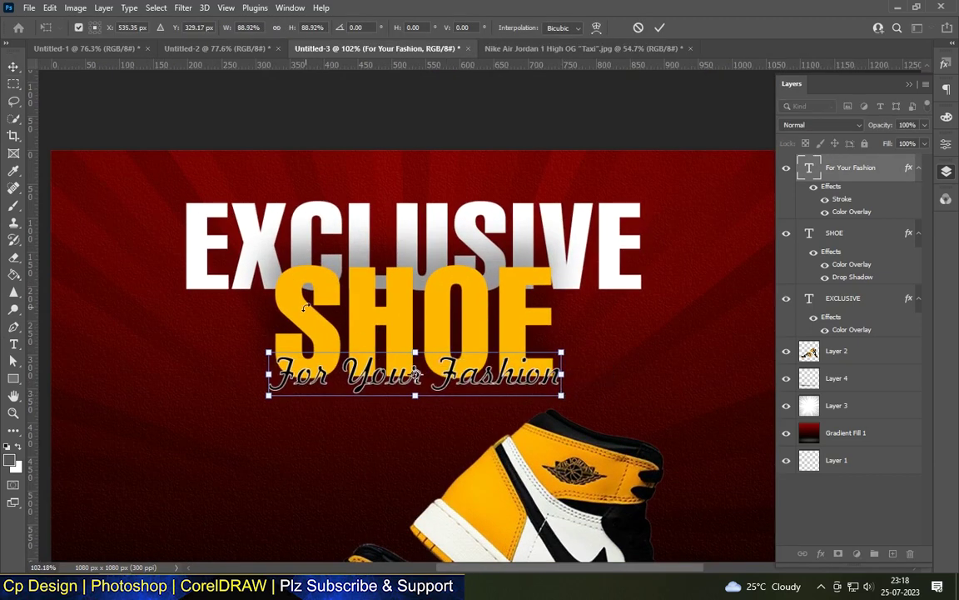
pyautogui.scroll(-3, 552, 322)
pyautogui.press('Return')
pyautogui.scroll(3, 376, 353)
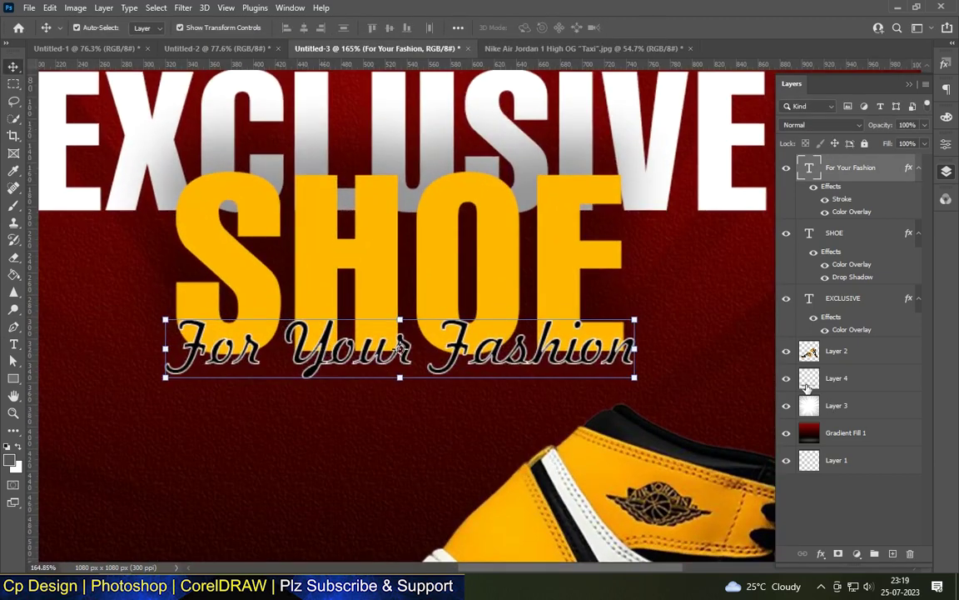
pyautogui.click(294, 318)
pyautogui.scroll(1, 430, 317)
pyautogui.scroll(2, 430, 316)
pyautogui.scroll(-3, 429, 317)
pyautogui.scroll(-1, 569, 322)
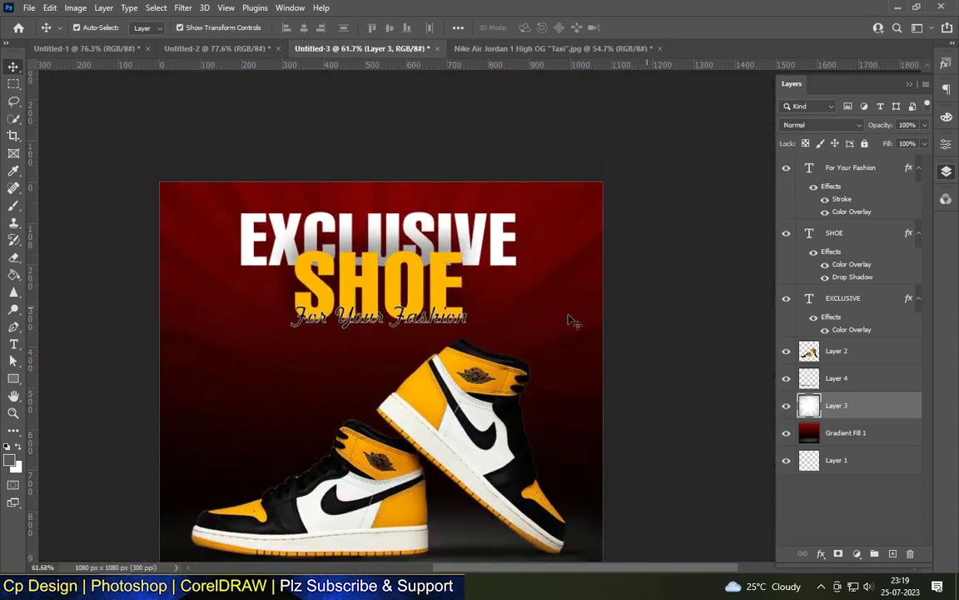
pyautogui.scroll(-2, 570, 322)
# Reopen the tagline's layer style with a white overlay and a black stroke colour.
pyautogui.click(582, 328)
pyautogui.scroll(1, 465, 325)
pyautogui.scroll(1, 464, 325)
pyautogui.click(883, 181)
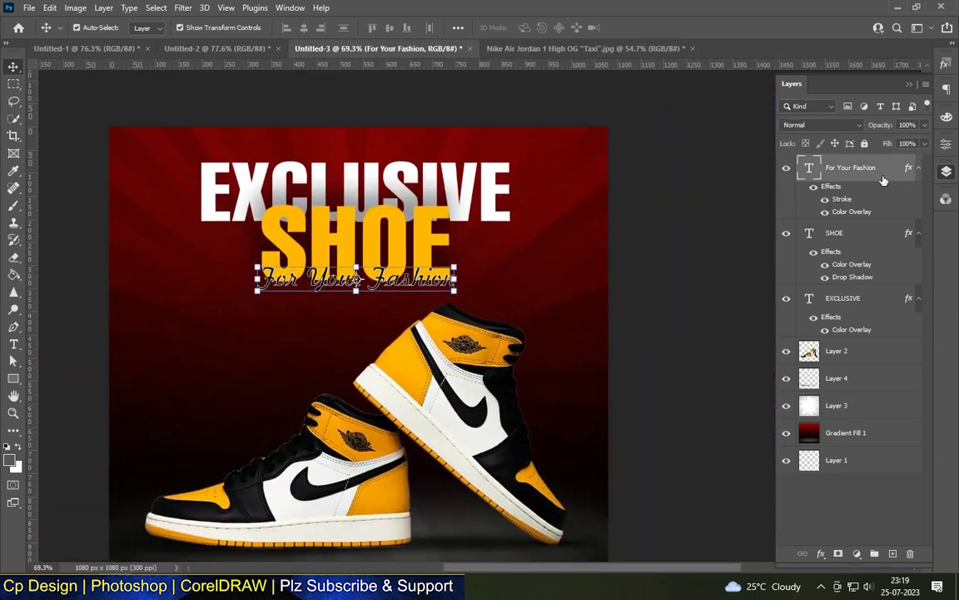
pyautogui.write('ffffff')
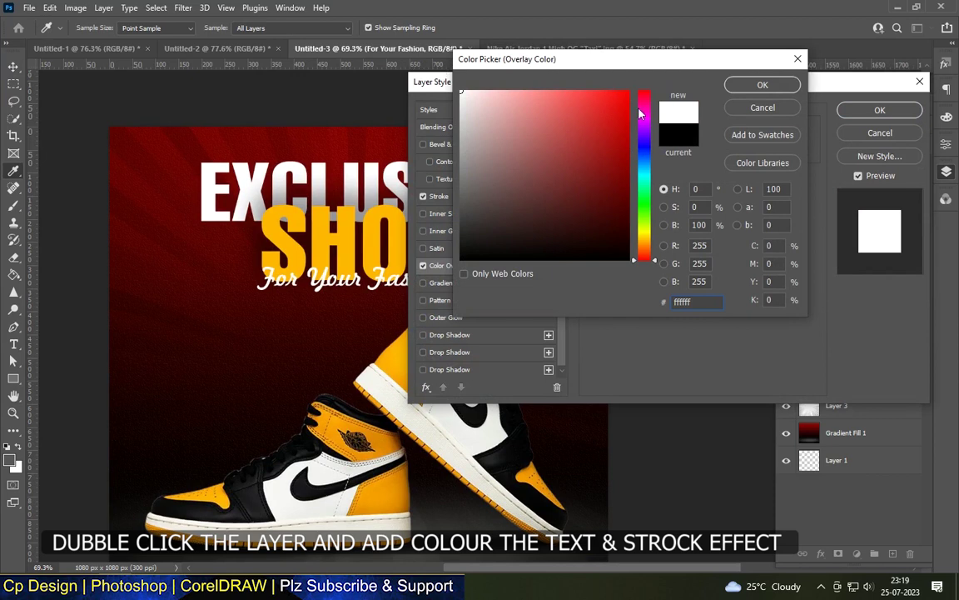
pyautogui.press('Return')
pyautogui.click(450, 196)
pyautogui.click(625, 229)
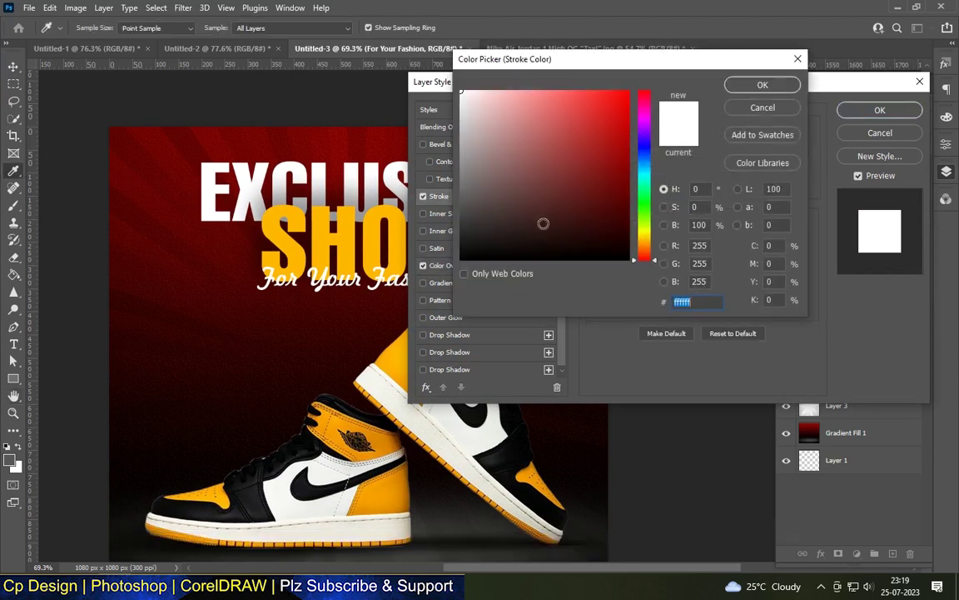
pyautogui.write('000000')
pyautogui.click(761, 85)
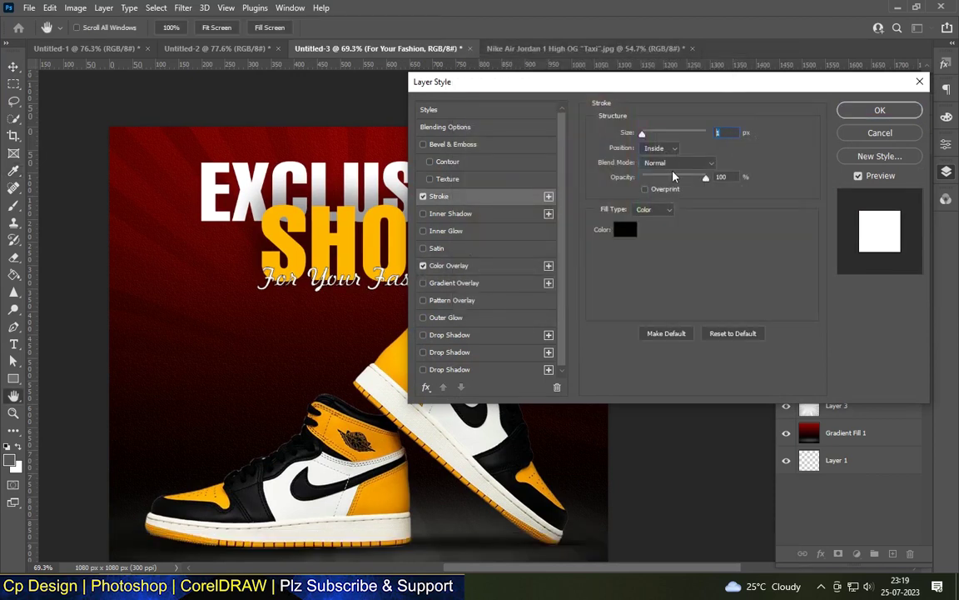
# Place the stroke outside the lettering and change its colour to white (ffffff).
pyautogui.click(658, 147)
pyautogui.click(662, 163)
pyautogui.moveTo(548, 82)
pyautogui.mouseDown()
pyautogui.moveTo(396, 514)
pyautogui.moveTo(595, 154)
pyautogui.moveTo(590, 92)
pyautogui.mouseUp()
pyautogui.click(664, 240)
pyautogui.write('ffffff')
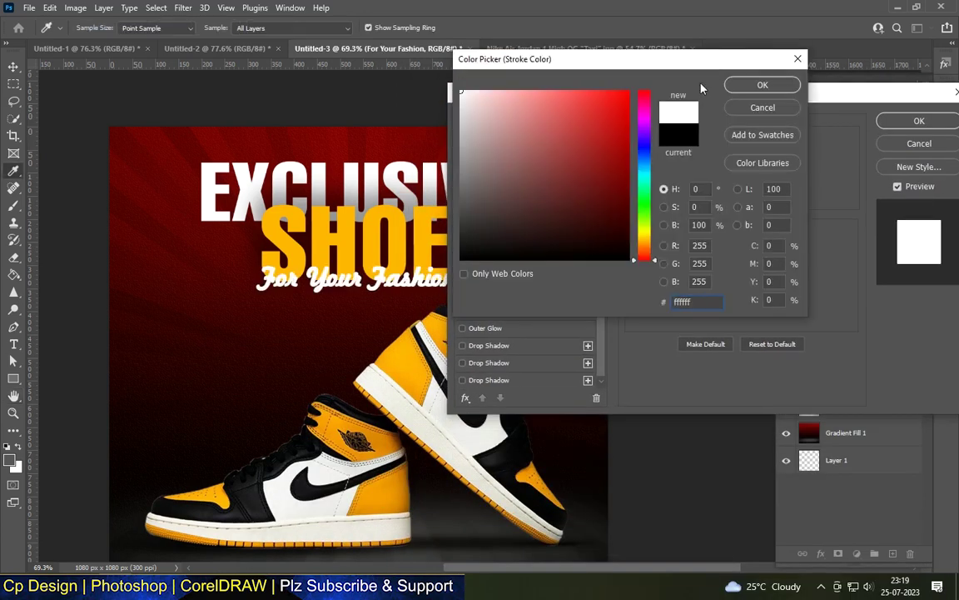
pyautogui.click(762, 85)
# Make the colour overlay pure black, adjust the stroke size, and apply the style.
pyautogui.click(525, 276)
pyautogui.click(766, 143)
pyautogui.click(609, 216)
pyautogui.moveTo(608, 217); pyautogui.dragTo(663, 322)
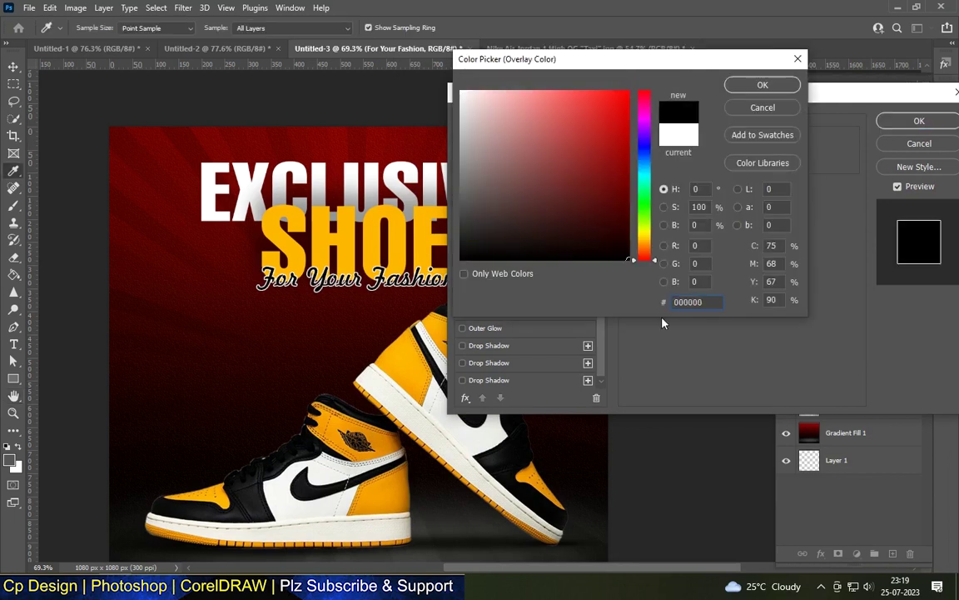
pyautogui.click(762, 85)
pyautogui.click(542, 207)
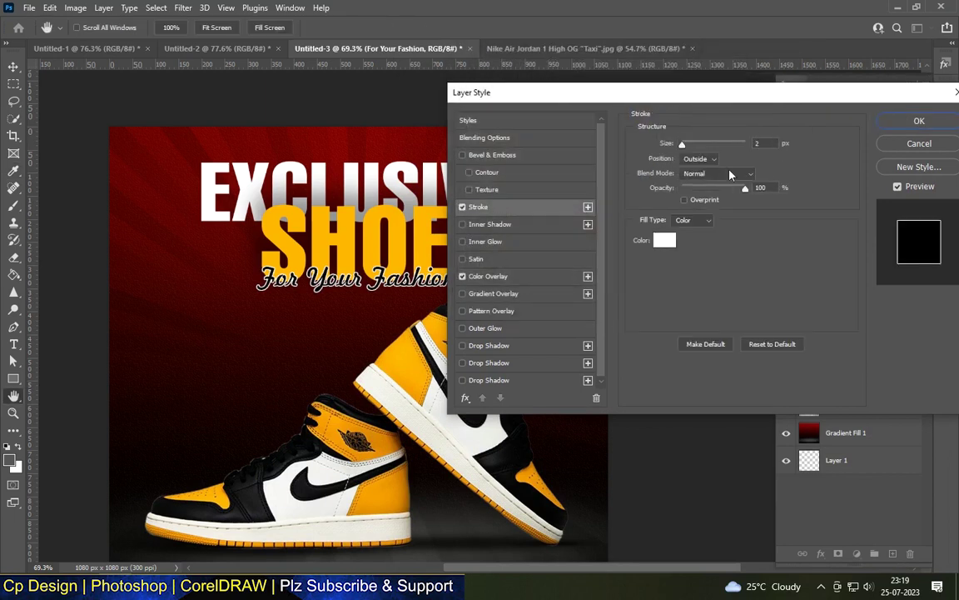
pyautogui.write('1')
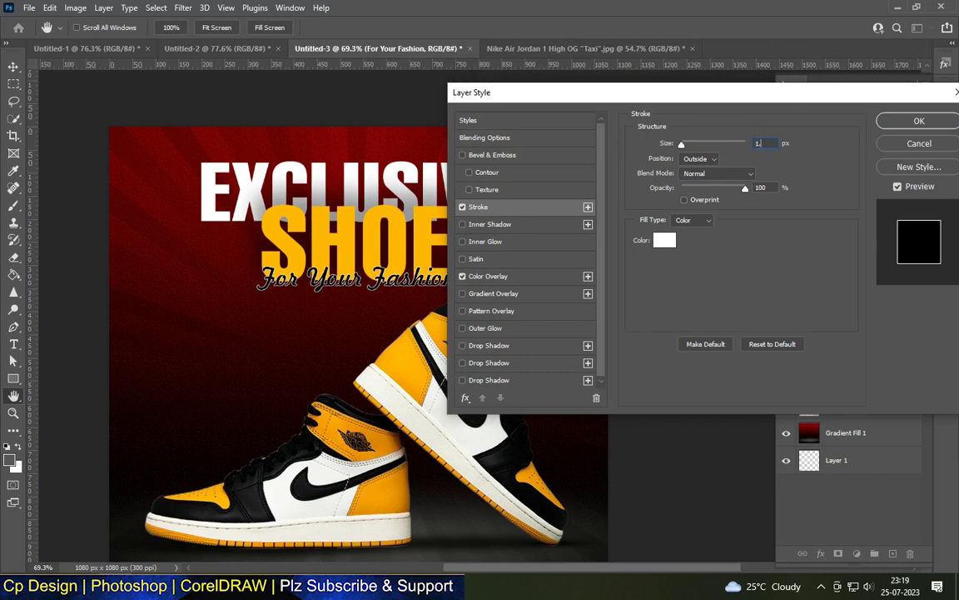
pyautogui.press('Return')
pyautogui.write('2')
pyautogui.press('Return')
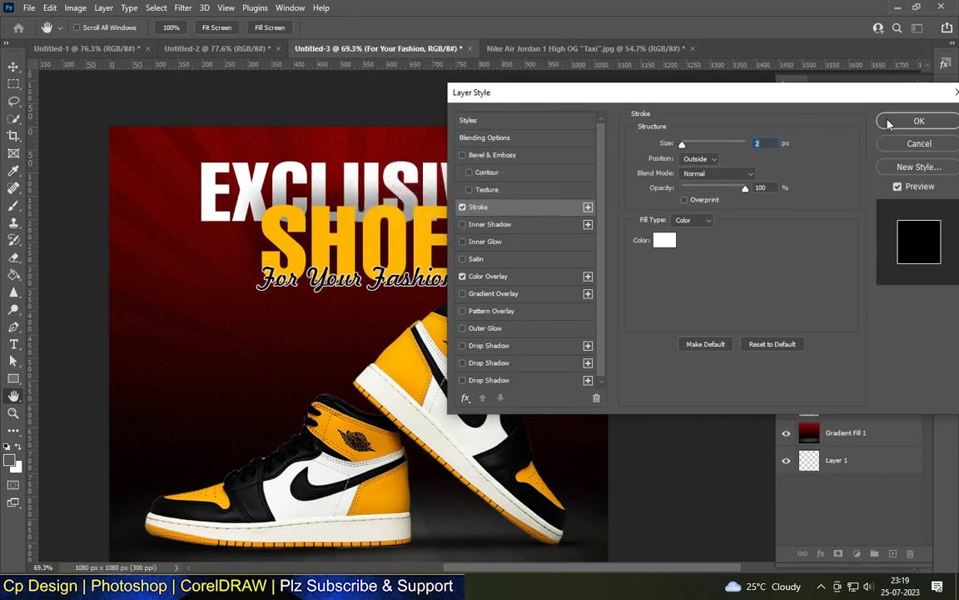
pyautogui.click(888, 125)
pyautogui.hotkey('ctrl', '0')
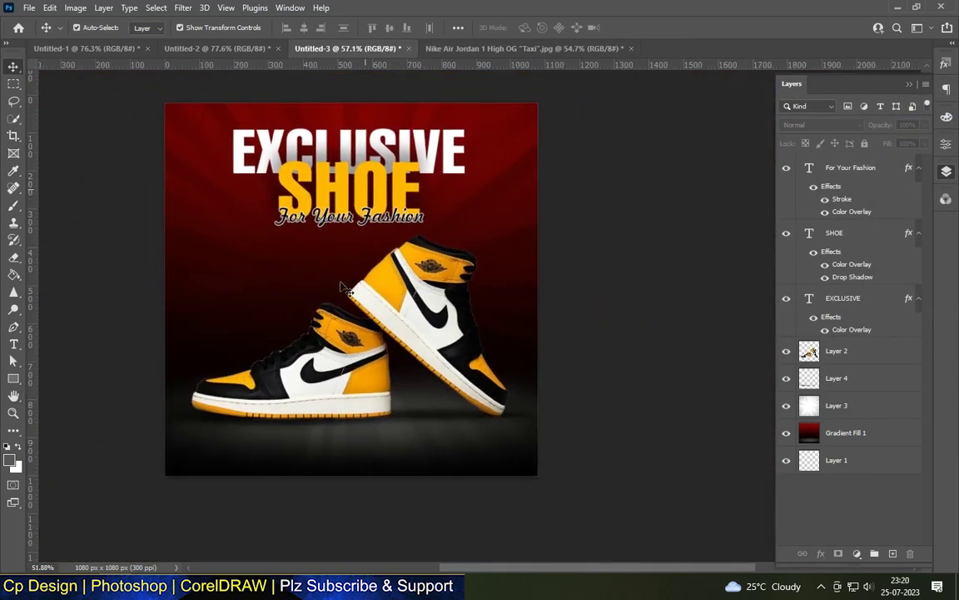
# Add a text layer in the poster's top-left corner and shrink it to about three-quarters size.
pyautogui.hotkey('ctrl', '+')
pyautogui.press('t')
pyautogui.scroll(2, 130, 112)
pyautogui.click(124, 143)
pyautogui.write('logo here')
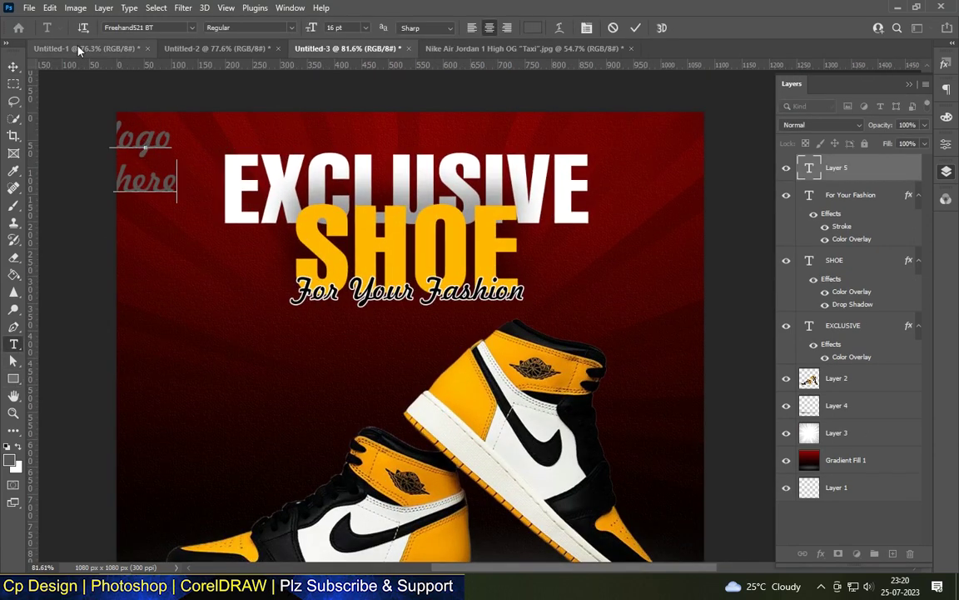
pyautogui.write('here')
pyautogui.click(13, 67)
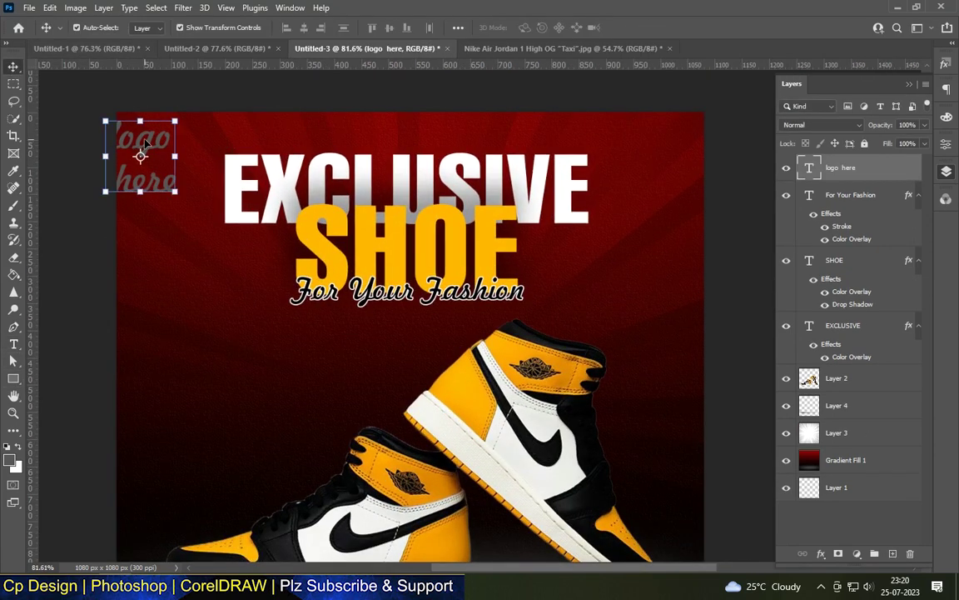
pyautogui.hotkey('ctrl', 't')
pyautogui.moveTo(123, 110); pyautogui.dragTo(144, 121)
pyautogui.press('Return')
pyautogui.click(14, 344)
# Set the LOGO HERE text font to Triumvirate CG Comp.
pyautogui.doubleClick(808, 167)
pyautogui.click(192, 27)
pyautogui.click(195, 119)
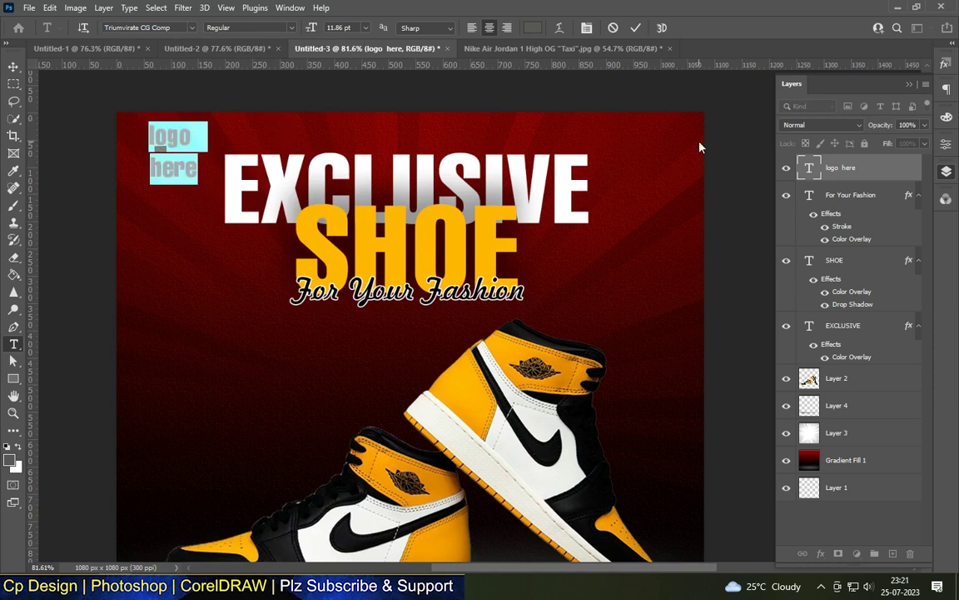
pyautogui.click(945, 90)
pyautogui.click(947, 66)
pyautogui.click(947, 90)
pyautogui.click(526, 58)
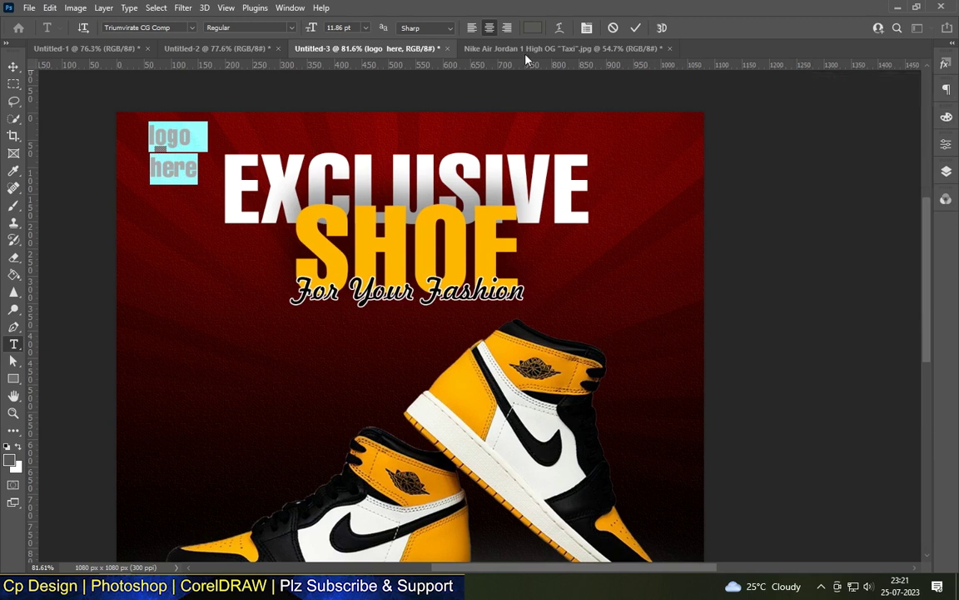
# Tidy the LOGO HERE text, place it 15 px from the top-left edges, scale it down slightly.
pyautogui.click(152, 134)
pyautogui.hotkey('ctrl', 'a')
pyautogui.press('BackSpace')
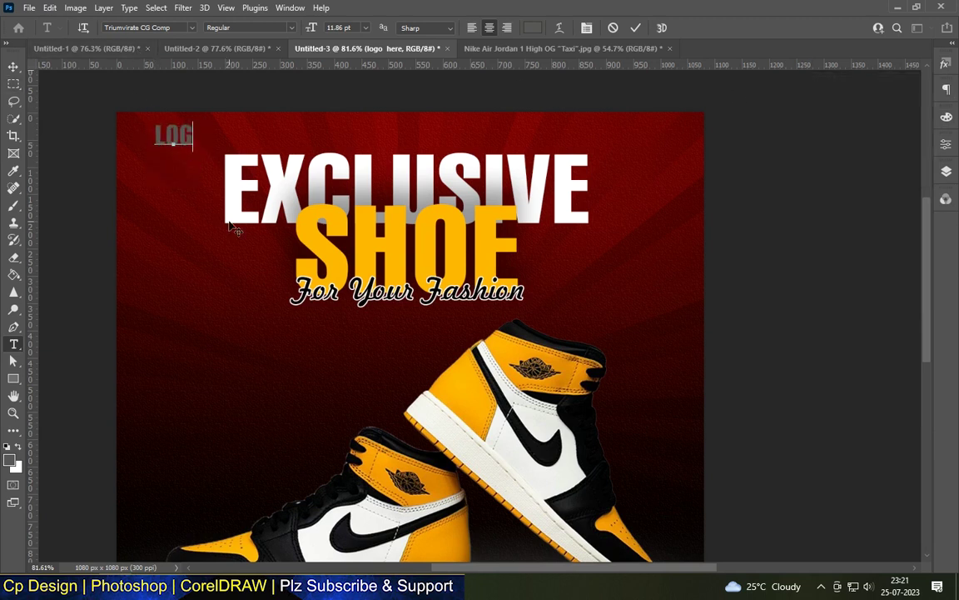
pyautogui.hotkey('ctrl', 'Return')
pyautogui.press('v')
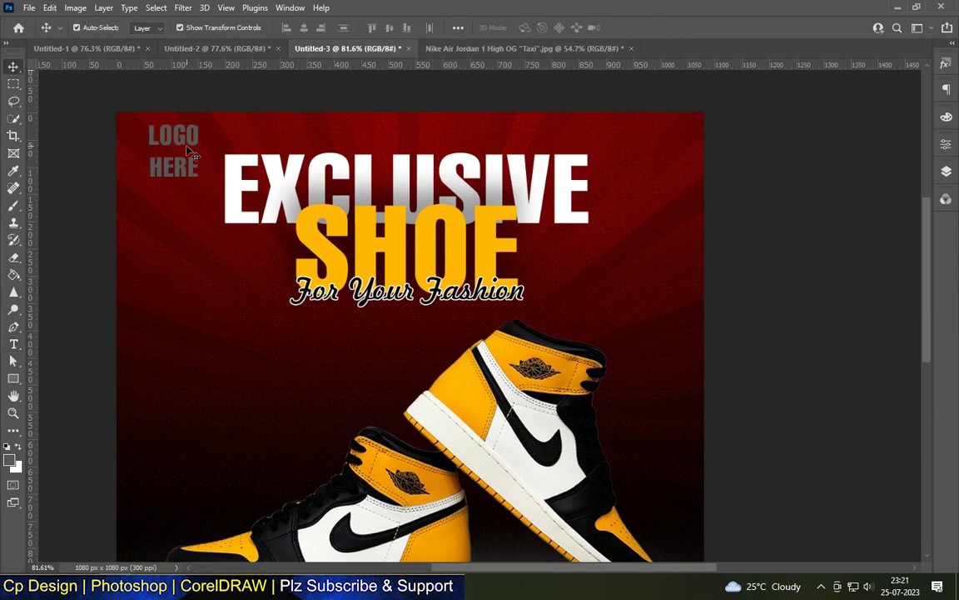
pyautogui.moveTo(200, 179); pyautogui.dragTo(190, 179)
pyautogui.moveTo(140, 125); pyautogui.dragTo(164, 147)
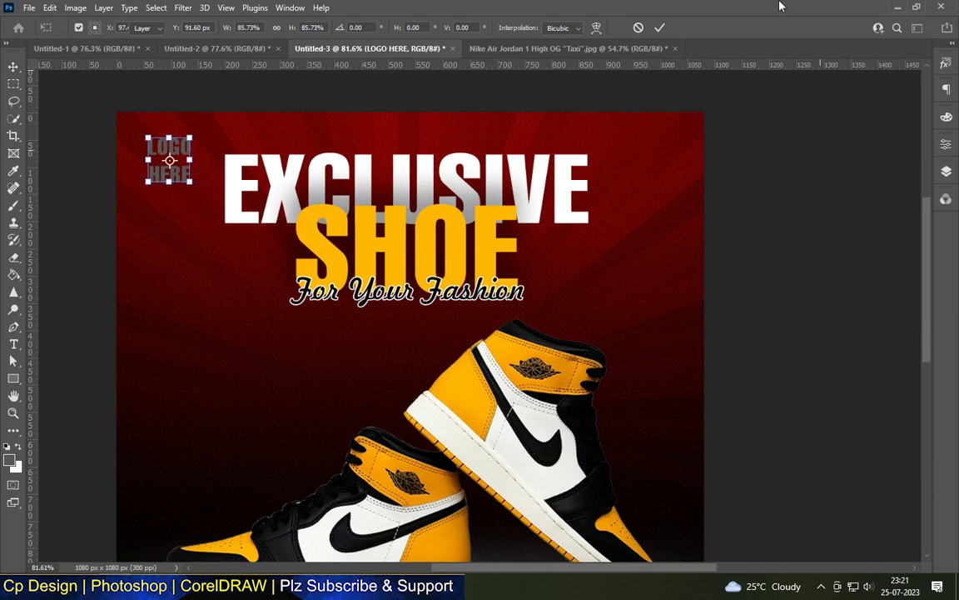
pyautogui.press('Return')
# Apply a white Color Overlay layer style to the LOGO HERE layer.
pyautogui.press('F7')
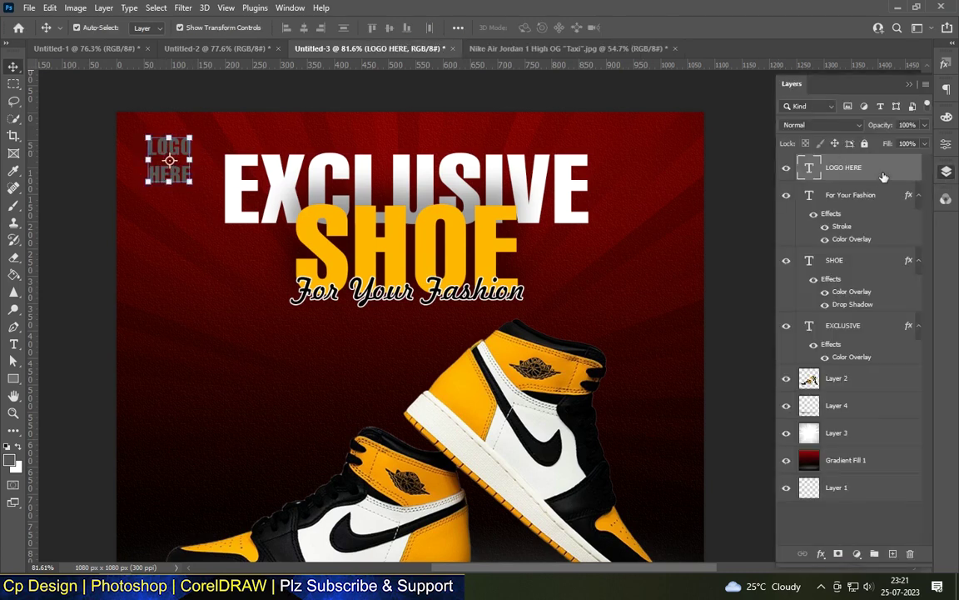
pyautogui.doubleClick(884, 175)
pyautogui.click(481, 276)
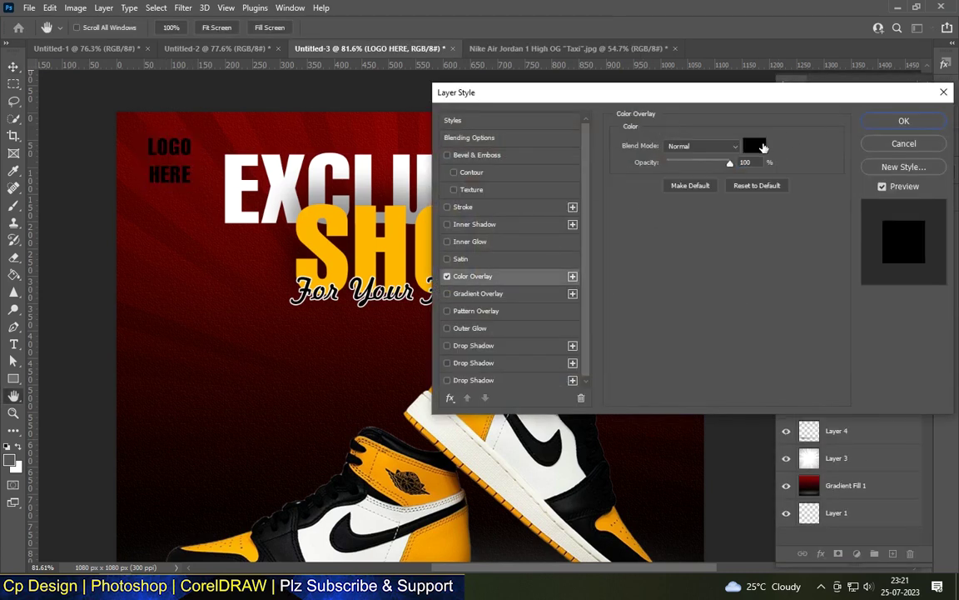
pyautogui.click(754, 146)
pyautogui.click(641, 88)
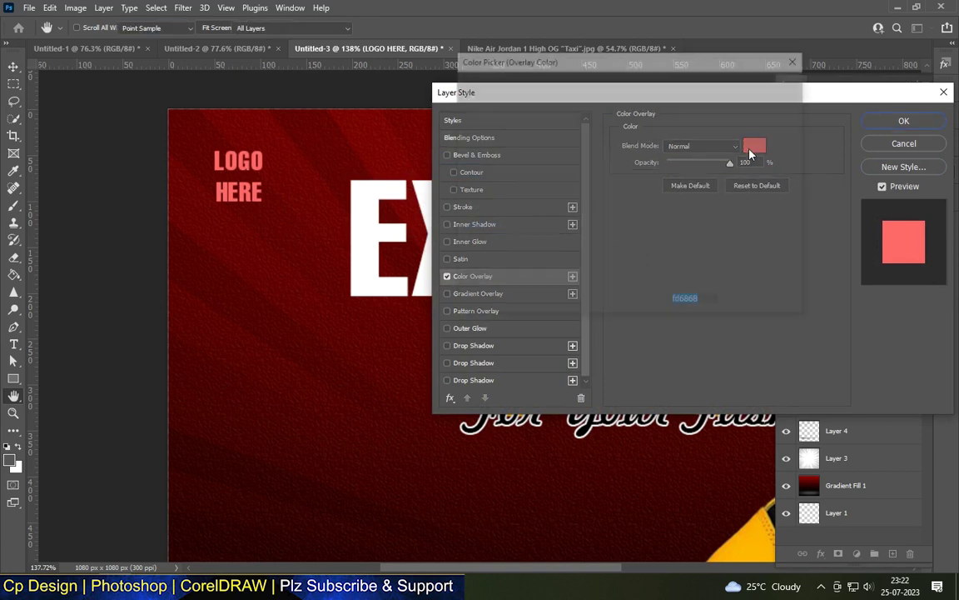
pyautogui.click(762, 85)
pyautogui.click(904, 120)
pyautogui.scroll(-5, 157, 156)
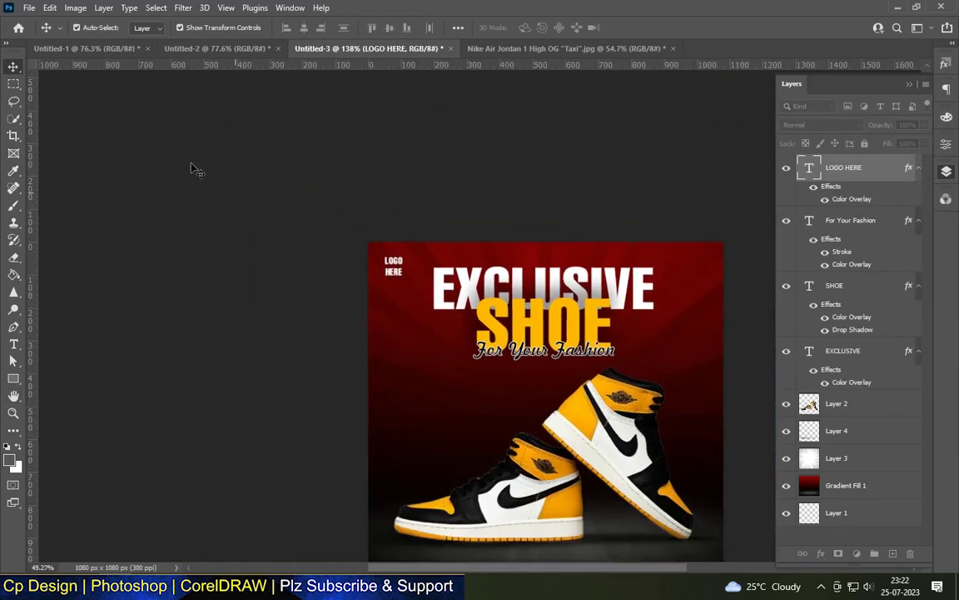
pyautogui.scroll(3, 688, 460)
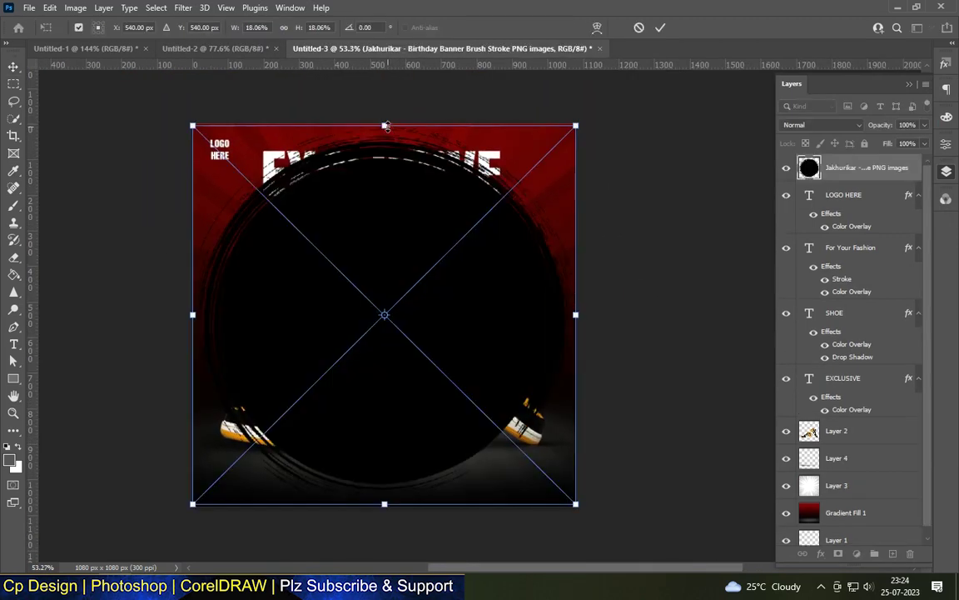
# Shrink the brush-stroke circle and move it up-left beside the sneakers.
pyautogui.moveTo(385, 126); pyautogui.dragTo(379, 397)
pyautogui.moveTo(378, 449); pyautogui.dragTo(275, 304)
pyautogui.scroll(2, 285, 254)
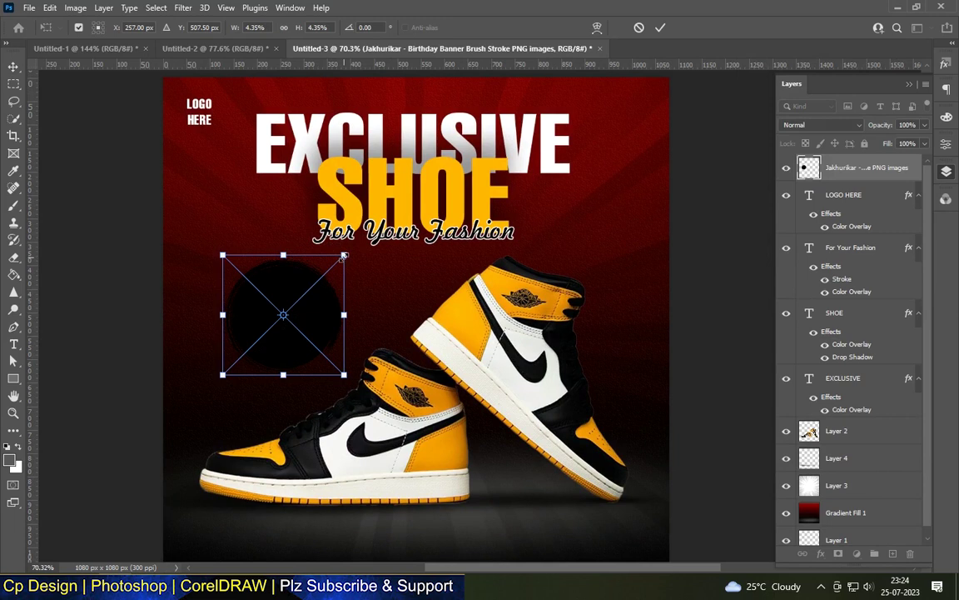
pyautogui.press('Return')
pyautogui.scroll(-3, 198, 187)
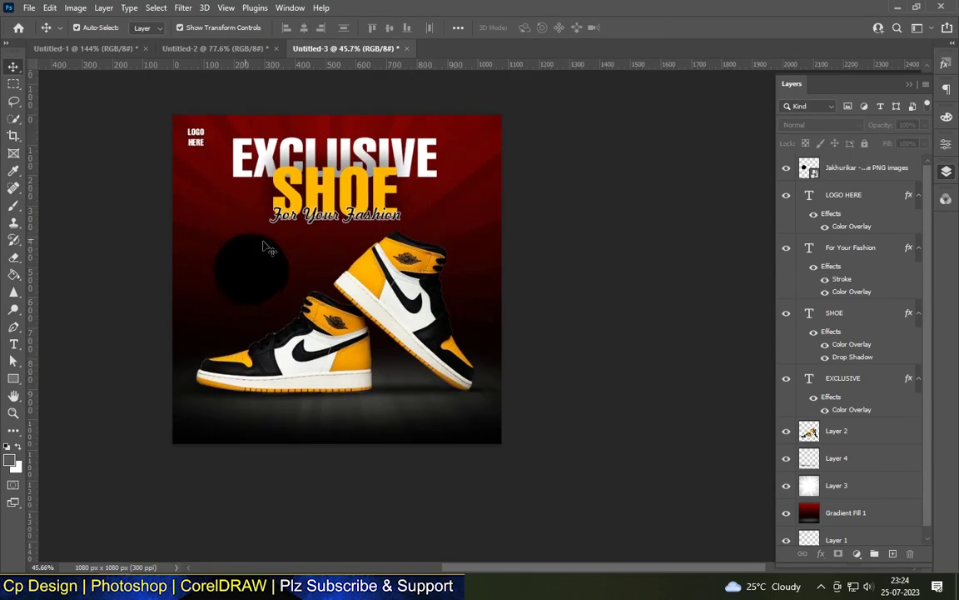
pyautogui.scroll(2, 283, 253)
pyautogui.scroll(1, 279, 275)
pyautogui.click(270, 279)
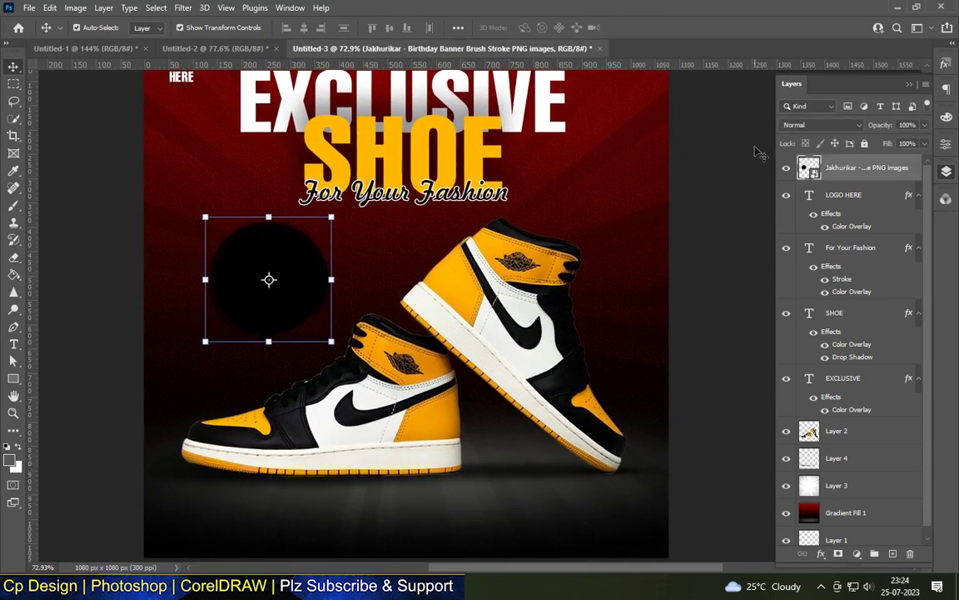
# Give the circle a deep orange Color Overlay after trying a few shades.
pyautogui.doubleClick(903, 175)
pyautogui.click(490, 275)
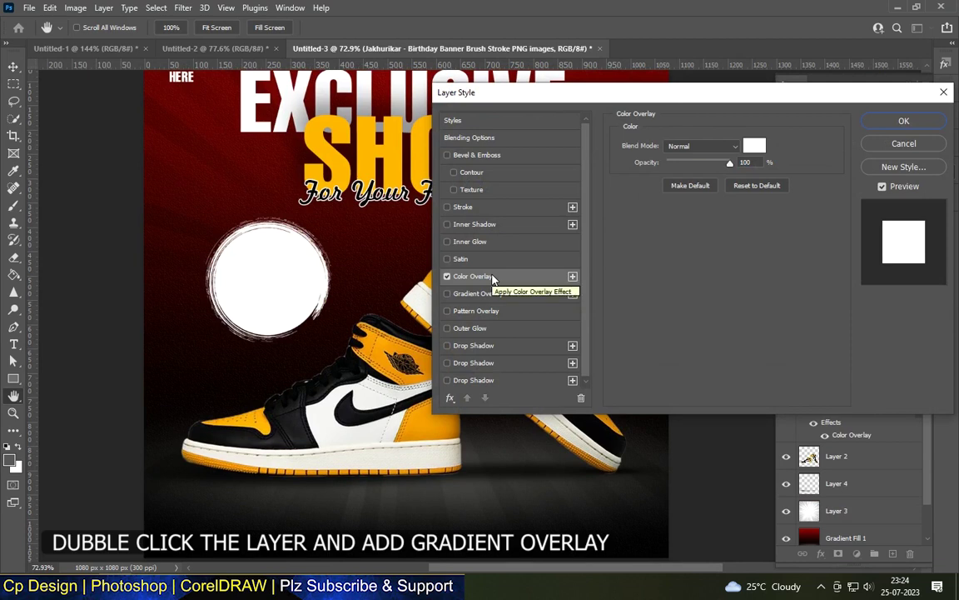
pyautogui.click(754, 147)
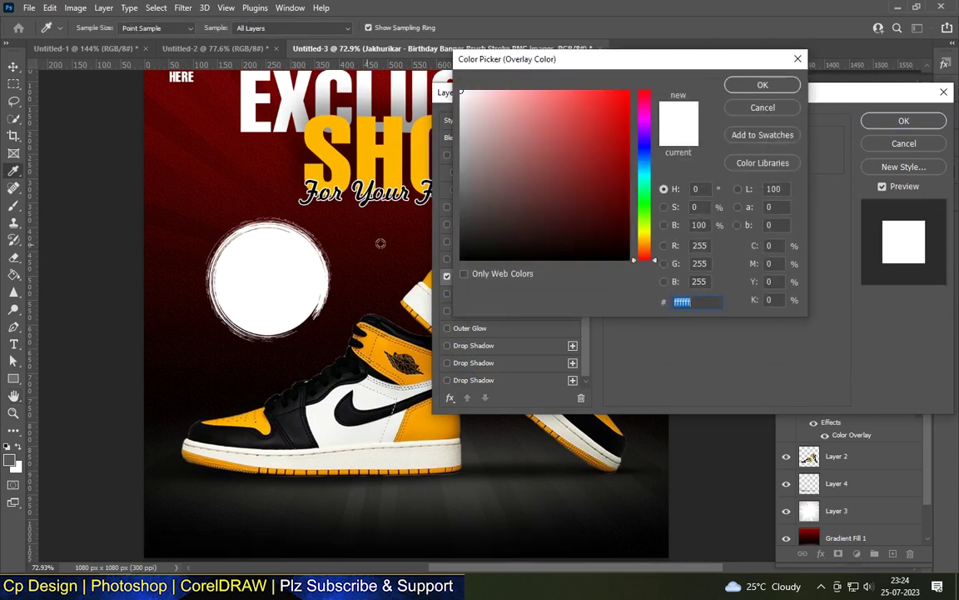
pyautogui.click(379, 341)
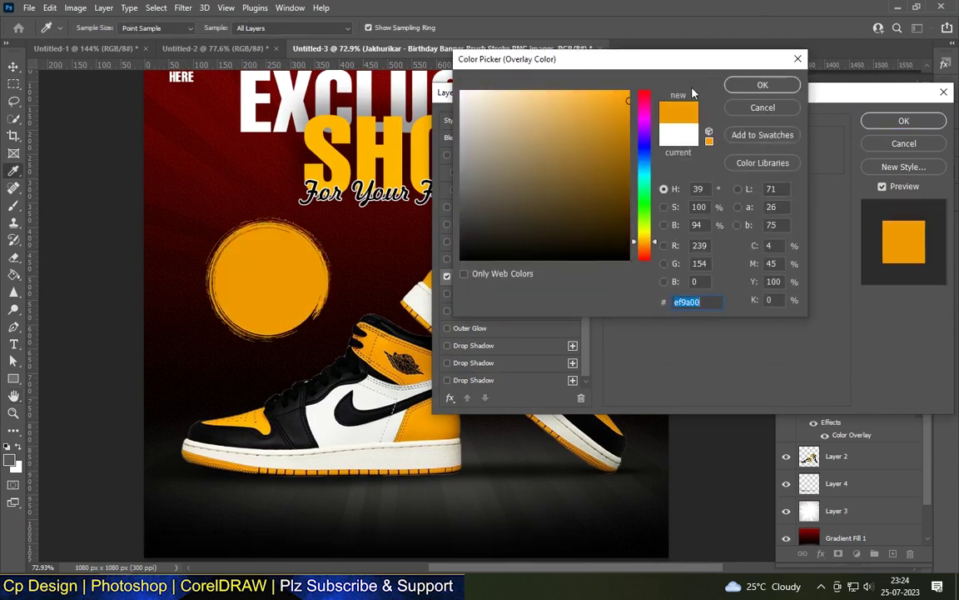
pyautogui.click(525, 106)
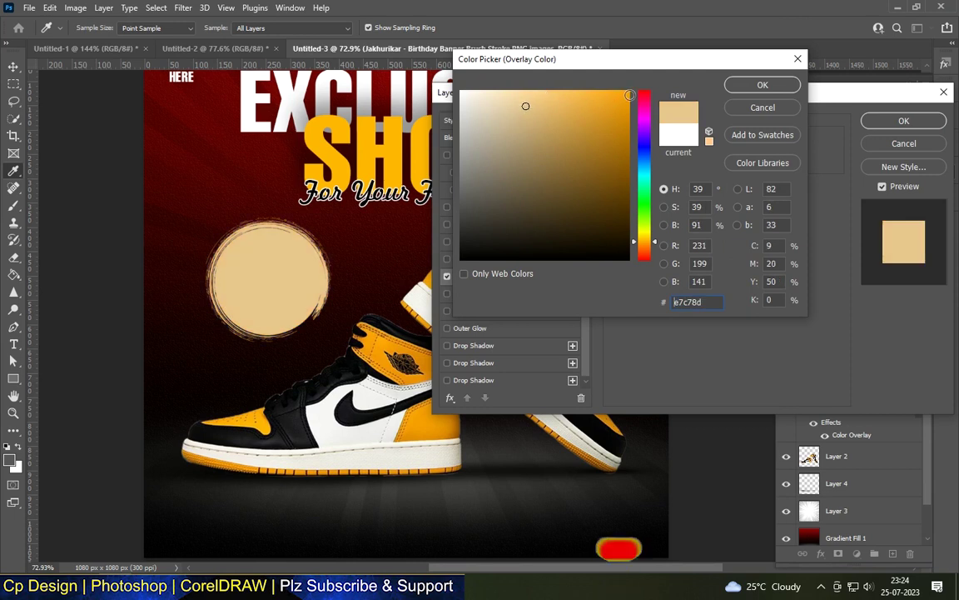
pyautogui.write('ff0000')
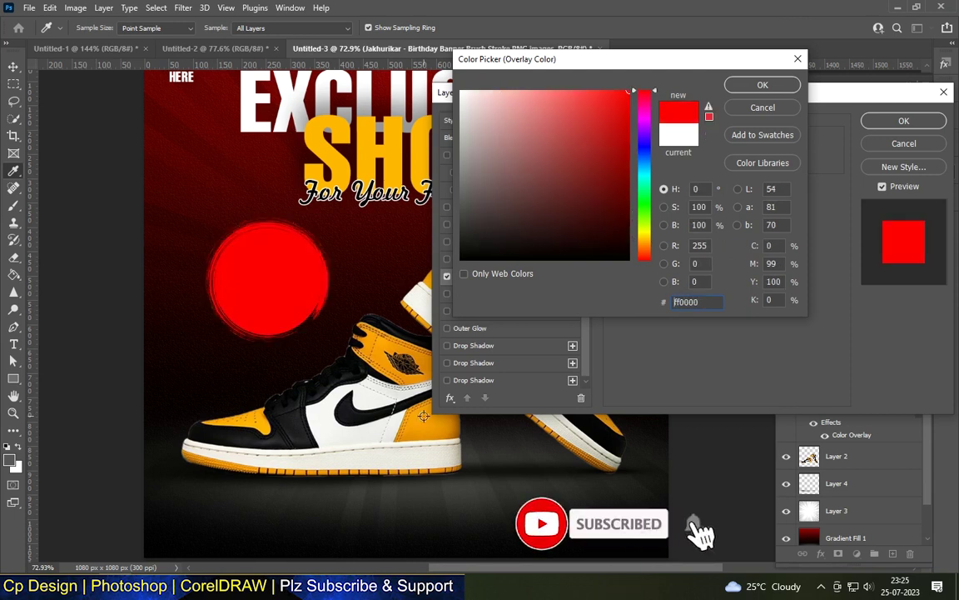
pyautogui.click(405, 402)
pyautogui.click(762, 84)
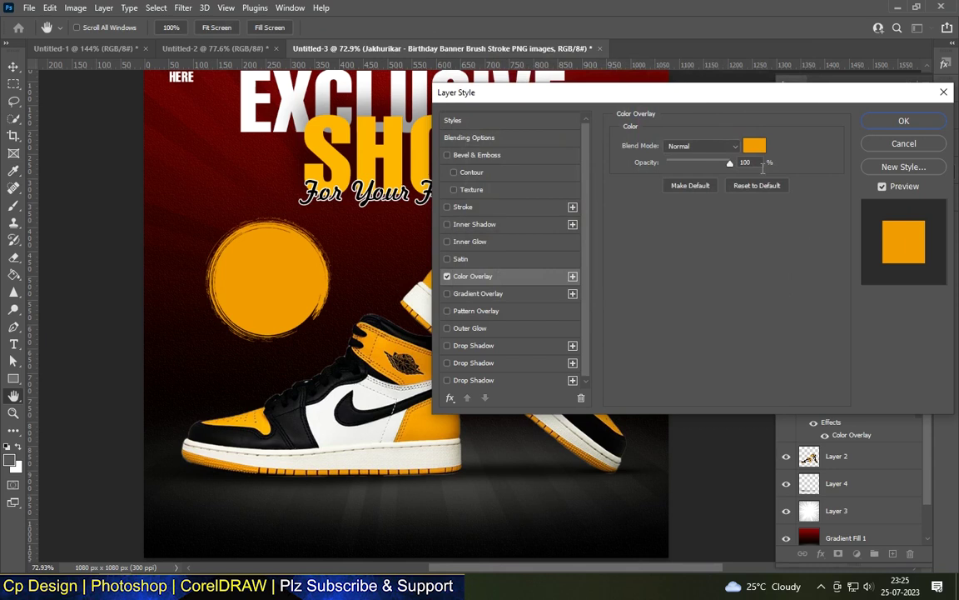
# Replace the flat overlay with an orange Gradient Overlay preset on the circle.
pyautogui.click(477, 293)
pyautogui.click(446, 276)
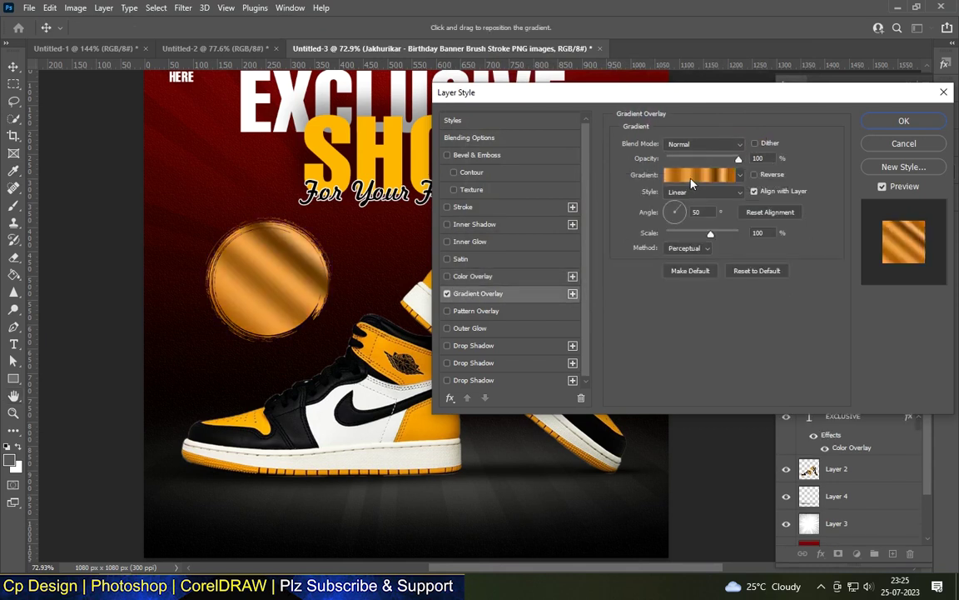
pyautogui.click(691, 177)
pyautogui.scroll(-3, 670, 166)
pyautogui.scroll(-2, 670, 167)
pyautogui.click(672, 198)
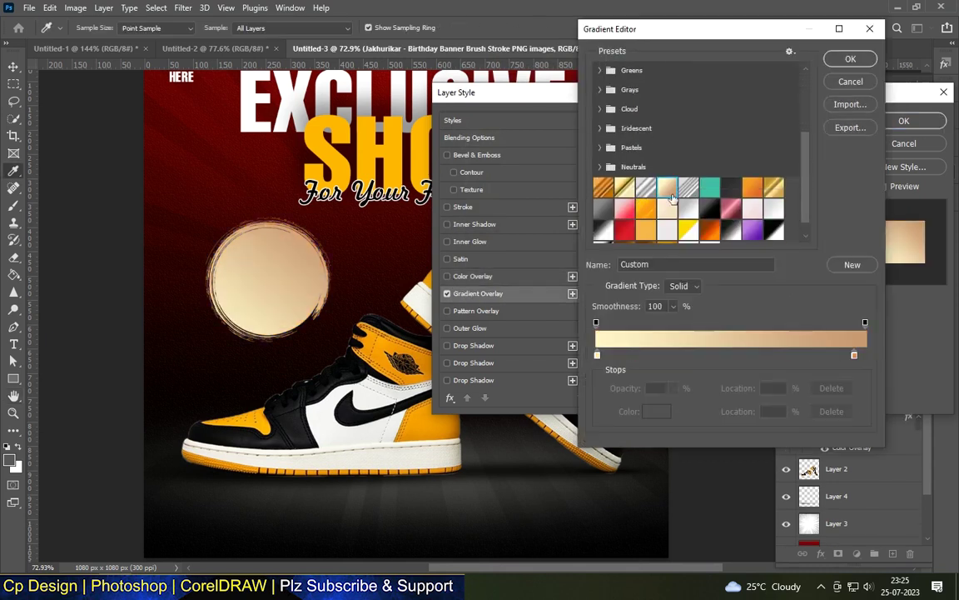
pyautogui.scroll(-1, 672, 197)
pyautogui.click(647, 237)
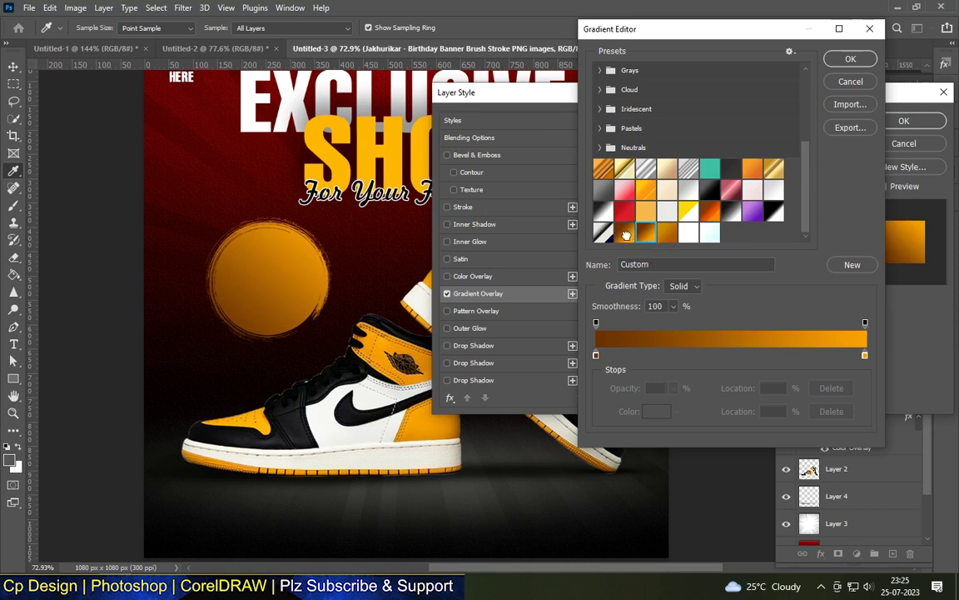
pyautogui.click(850, 58)
pyautogui.click(904, 121)
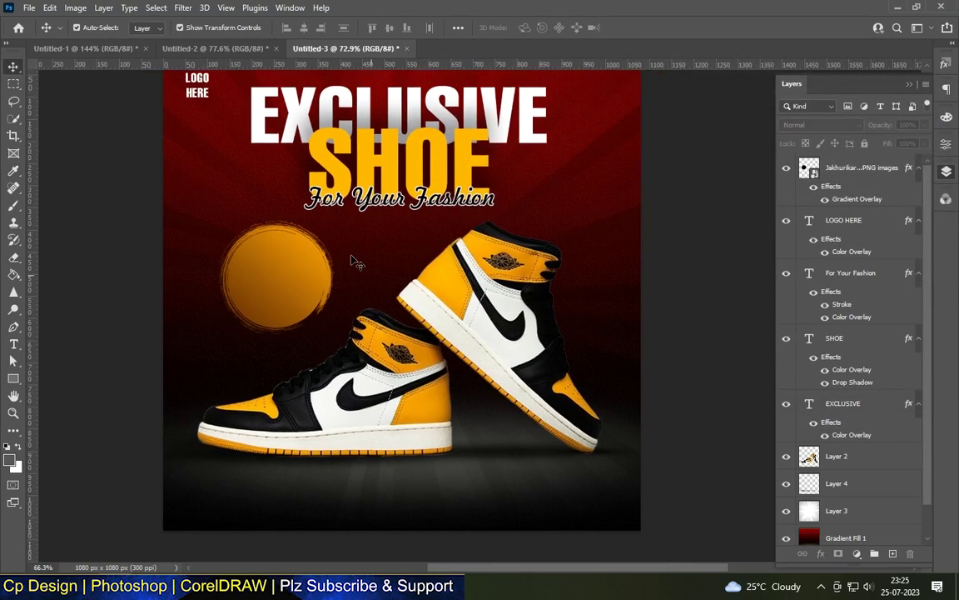
# Nudge the orange circle slightly into its final position.
pyautogui.scroll(-3, 353, 261)
pyautogui.scroll(2, 321, 258)
pyautogui.scroll(3, 320, 258)
pyautogui.hotkey('ctrl', 't')
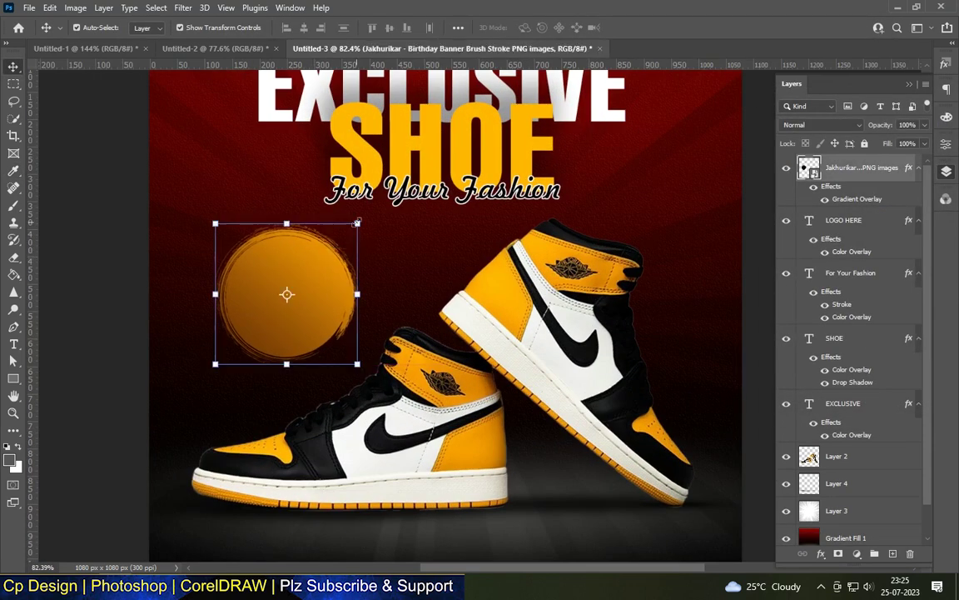
pyautogui.moveTo(287, 242); pyautogui.dragTo(289, 252)
pyautogui.scroll(-2, 266, 374)
pyautogui.press('Return')
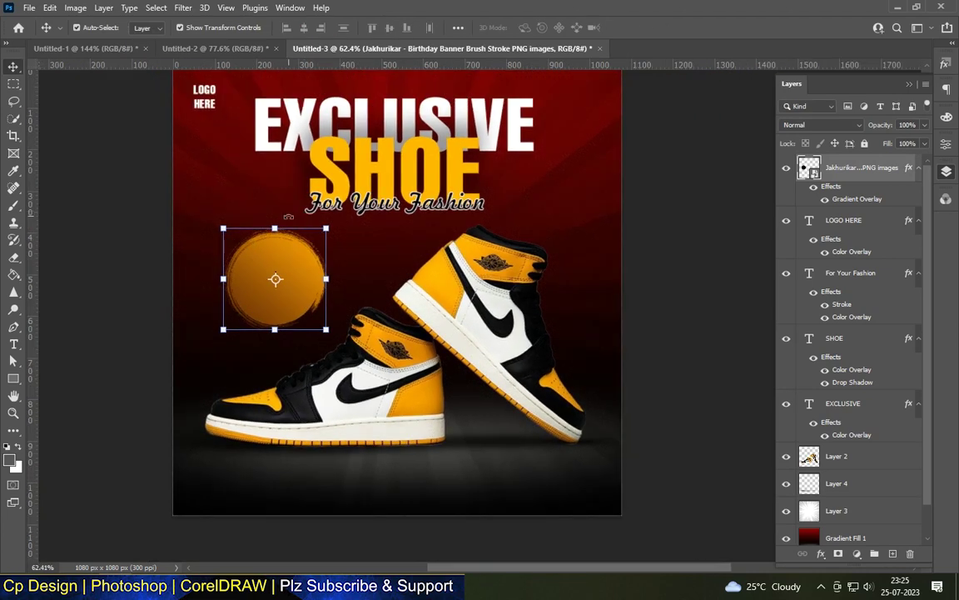
pyautogui.scroll(2, 275, 374)
# Type END OF SEASON as a new text line over the circle.
pyautogui.press('t')
pyautogui.scroll(3, 242, 283)
pyautogui.click(241, 284)
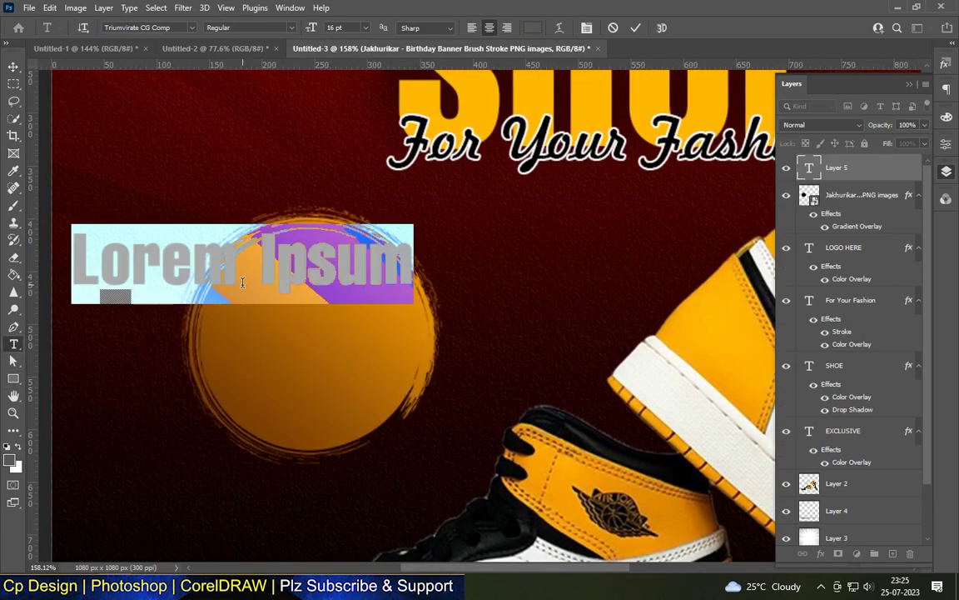
pyautogui.write('end')
pyautogui.press('BackSpace')
pyautogui.press('BackSpace')
pyautogui.press('BackSpace')
pyautogui.write('END OF')
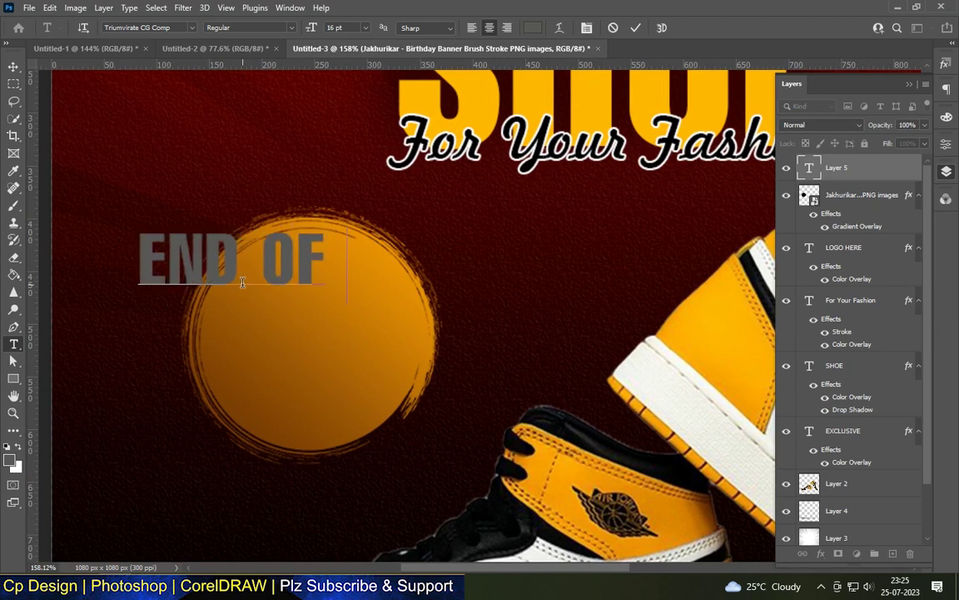
pyautogui.write(' SEASO')
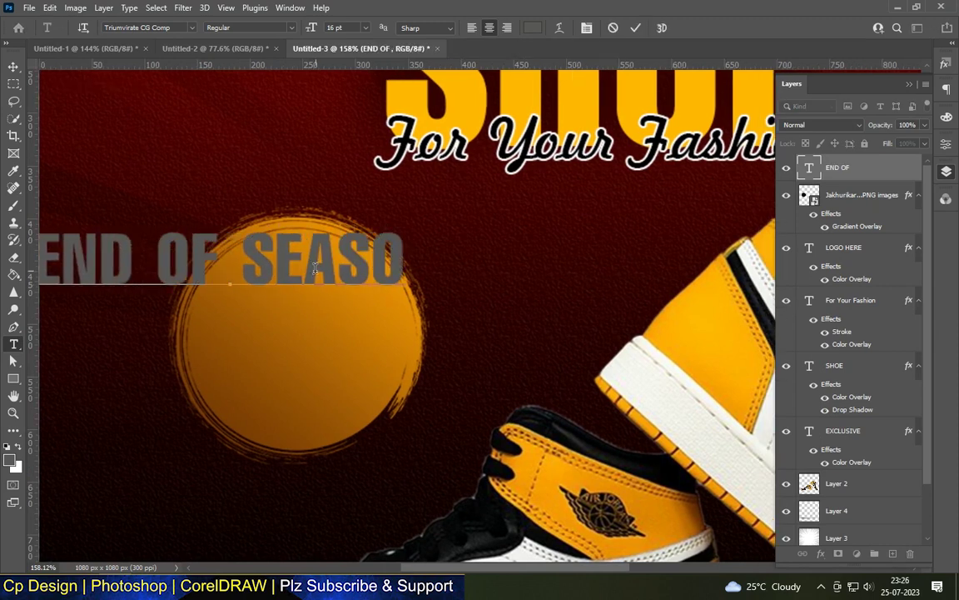
pyautogui.write('N')
pyautogui.click(13, 66)
# Scale END OF SEASON down and fit it onto the top of the circle.
pyautogui.hotkey('ctrl', 't')
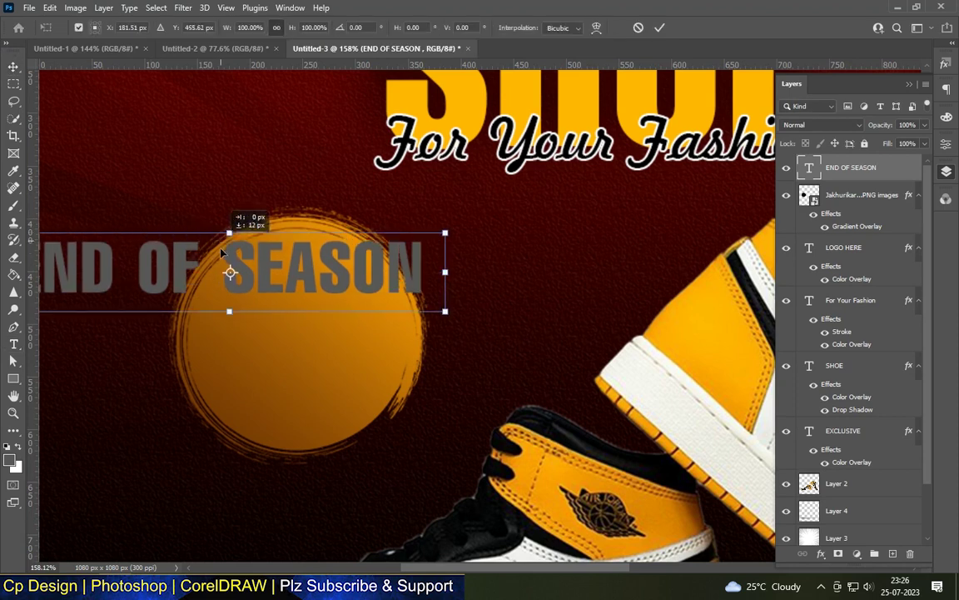
pyautogui.moveTo(443, 321); pyautogui.dragTo(322, 327)
pyautogui.moveTo(213, 310); pyautogui.dragTo(292, 277)
pyautogui.moveTo(402, 260); pyautogui.dragTo(370, 272)
pyautogui.press('Return')
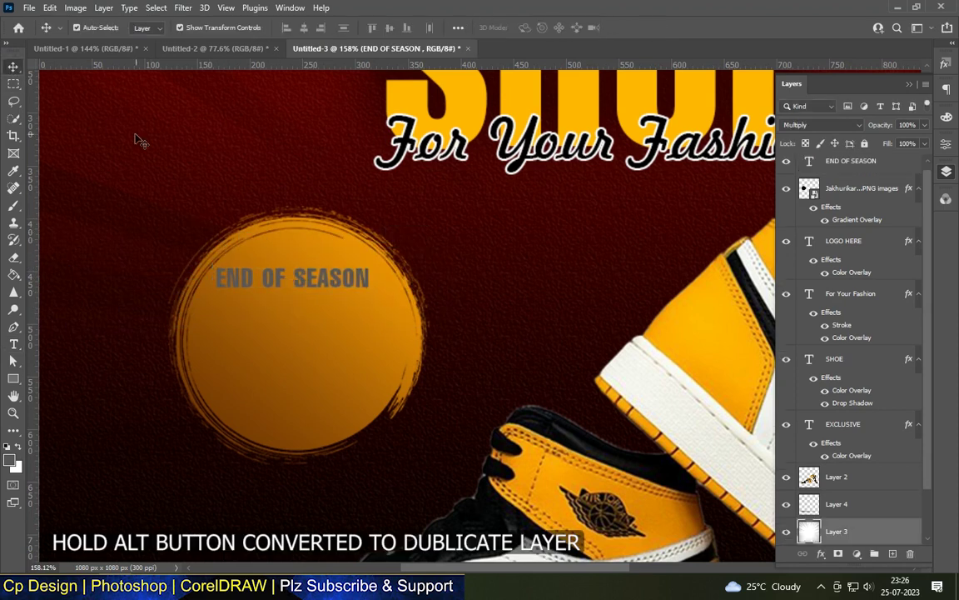
# Duplicate the text below, retype the copy as SALE, then centre and enlarge it.
pyautogui.moveTo(319, 290); pyautogui.dragTo(321, 321)
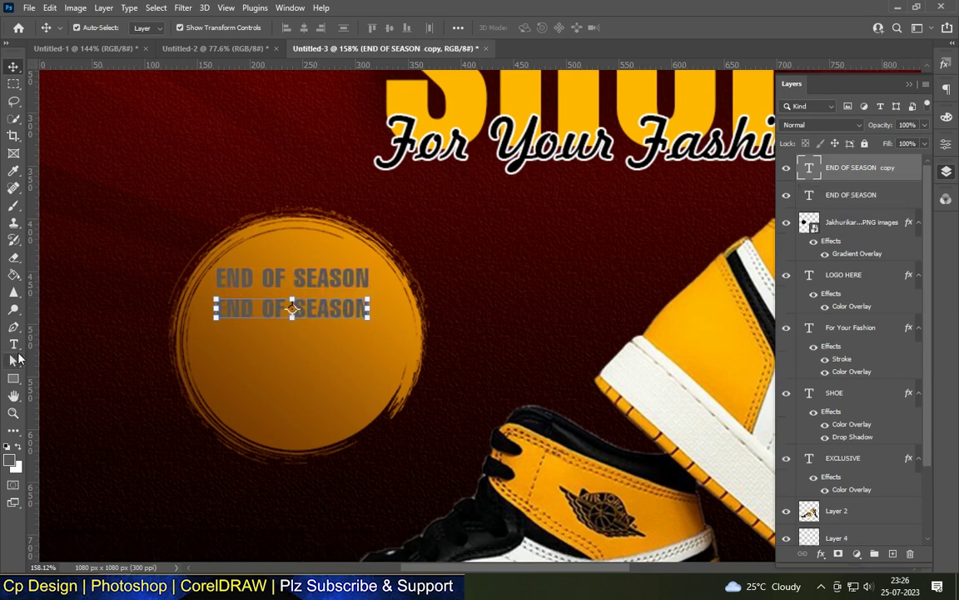
pyautogui.press('t')
pyautogui.moveTo(377, 309); pyautogui.dragTo(237, 294)
pyautogui.write('SALE')
pyautogui.click(13, 71)
pyautogui.moveTo(297, 309)
pyautogui.mouseDown()
pyautogui.moveTo(322, 309)
pyautogui.moveTo(202, 380)
pyautogui.mouseUp()
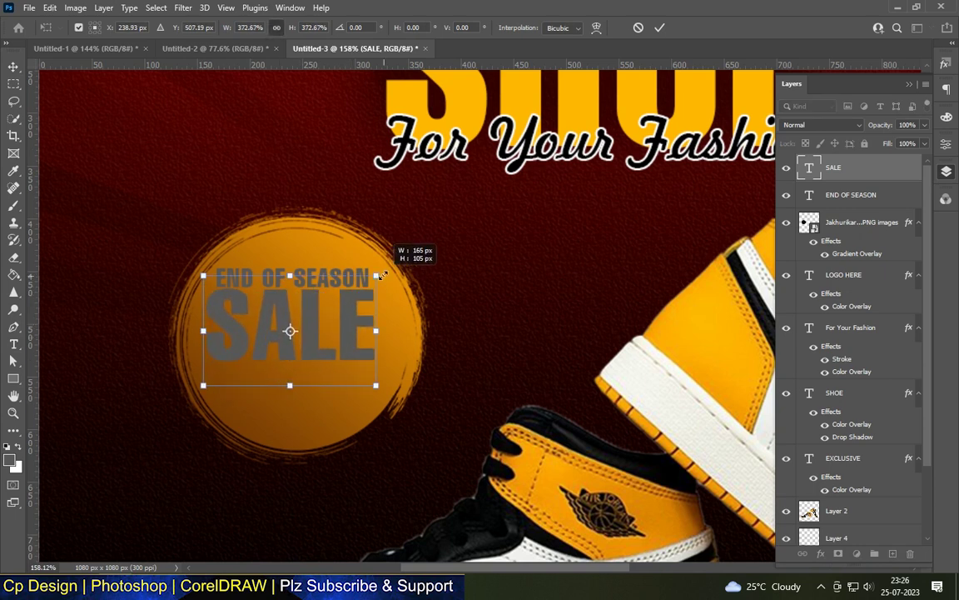
pyautogui.moveTo(307, 322); pyautogui.dragTo(316, 325)
pyautogui.click(158, 157)
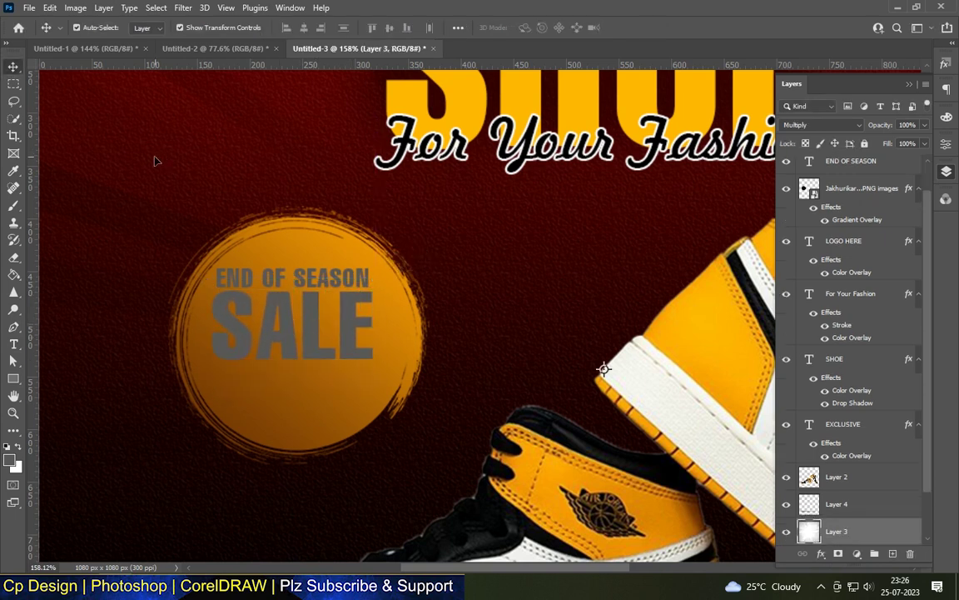
# Discard accidental edits to SALE and add a new UP TO text layer below it.
pyautogui.click(13, 345)
pyautogui.scroll(2, 229, 368)
pyautogui.click(229, 368)
pyautogui.write('UP')
pyautogui.press('Return')
pyautogui.write('TO')
pyautogui.press('Escape')
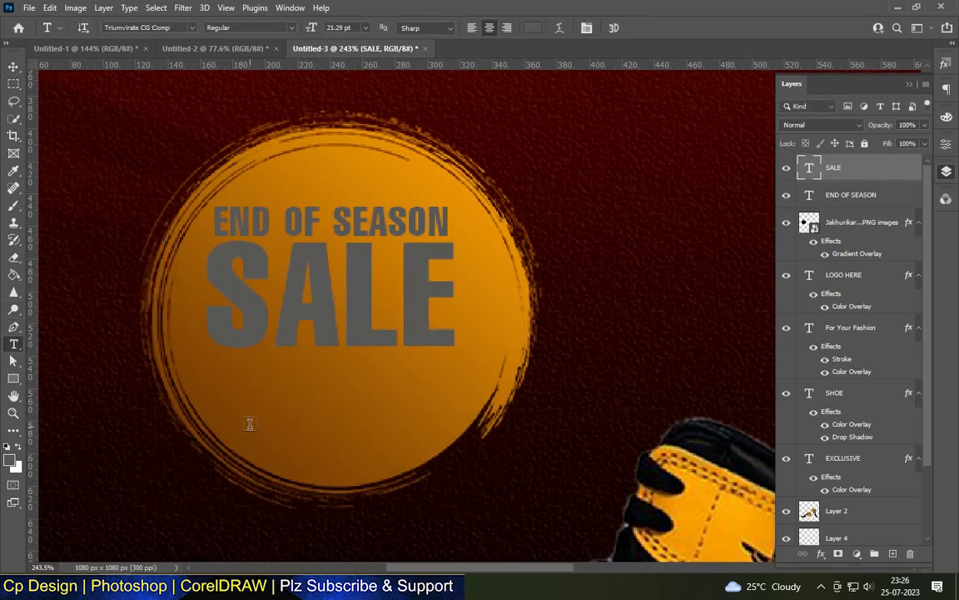
pyautogui.click(245, 408)
pyautogui.write('UP ')
pyautogui.write('TO')
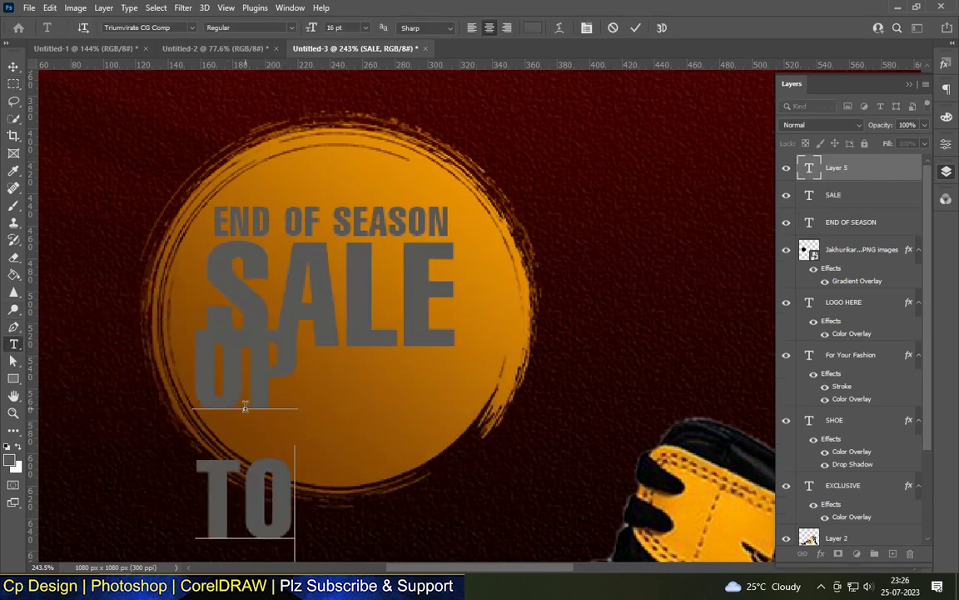
# Shrink the UP TO text and move it up under SALE.
pyautogui.hotkey('ctrl', 't')
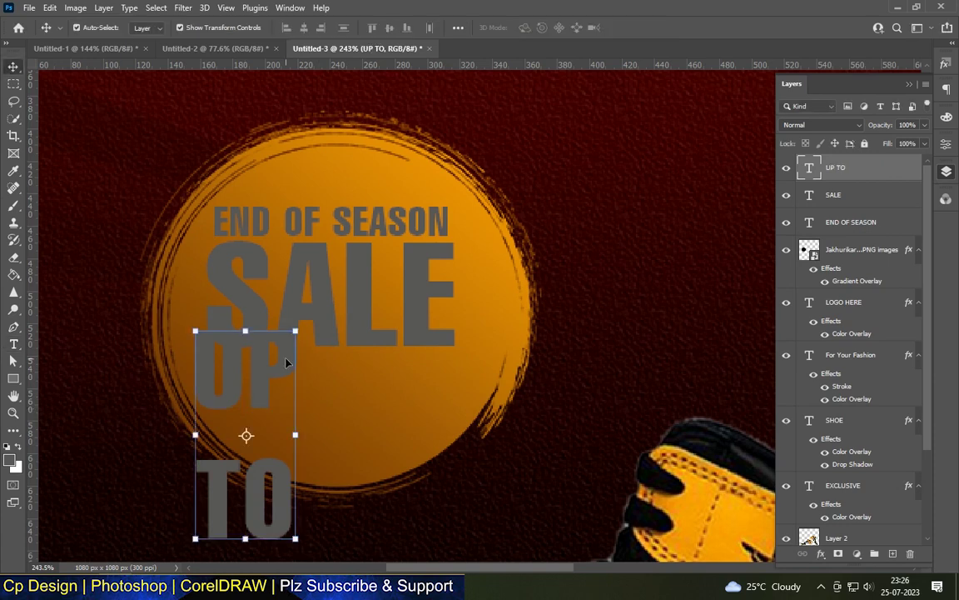
pyautogui.moveTo(293, 331); pyautogui.dragTo(256, 357)
pyautogui.moveTo(232, 426); pyautogui.dragTo(252, 416)
pyautogui.moveTo(272, 490); pyautogui.dragTo(254, 433)
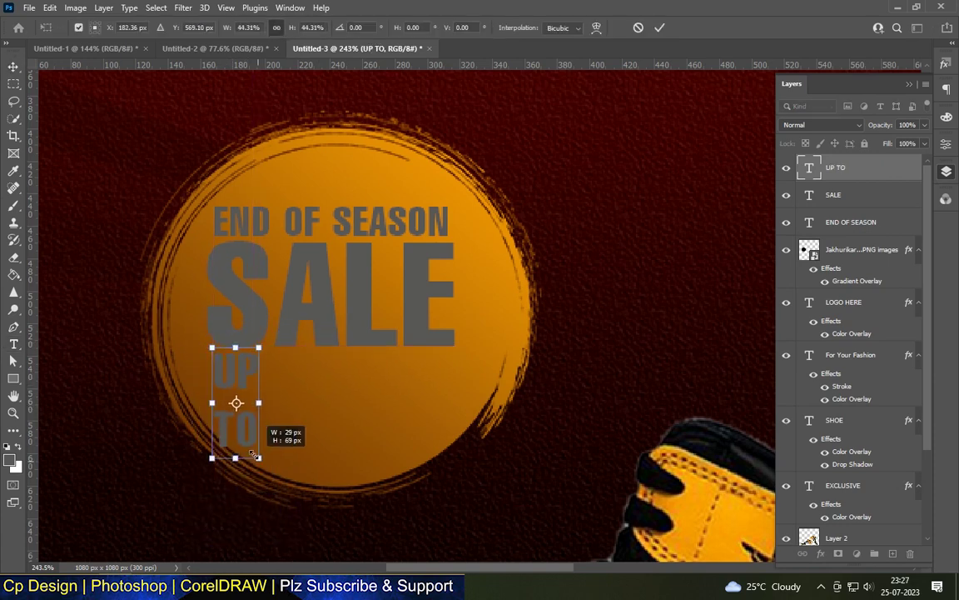
pyautogui.press('Return')
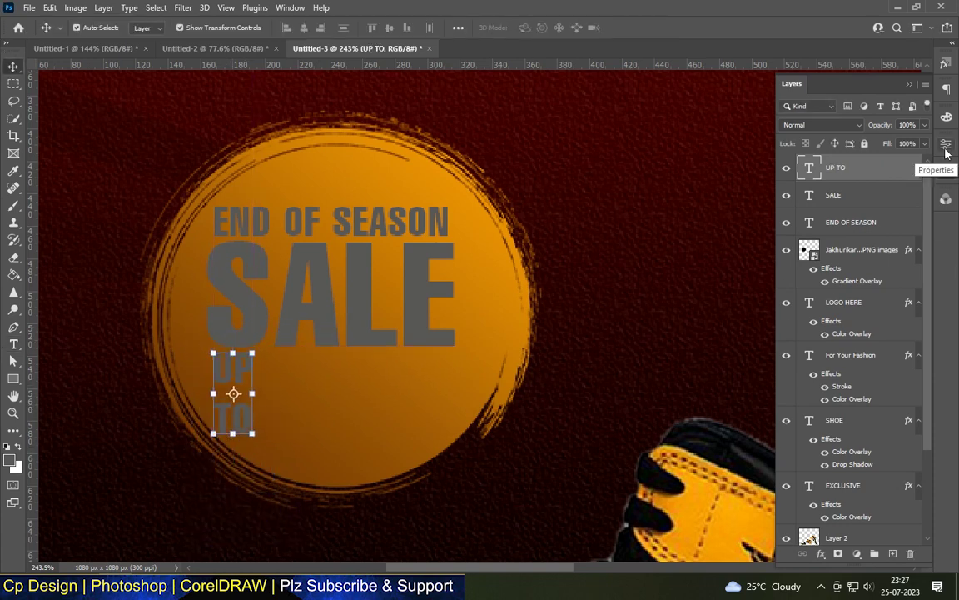
# Set the UP TO leading to 5.5 pt in the Character settings.
pyautogui.click(945, 147)
pyautogui.click(872, 254)
pyautogui.click(862, 366)
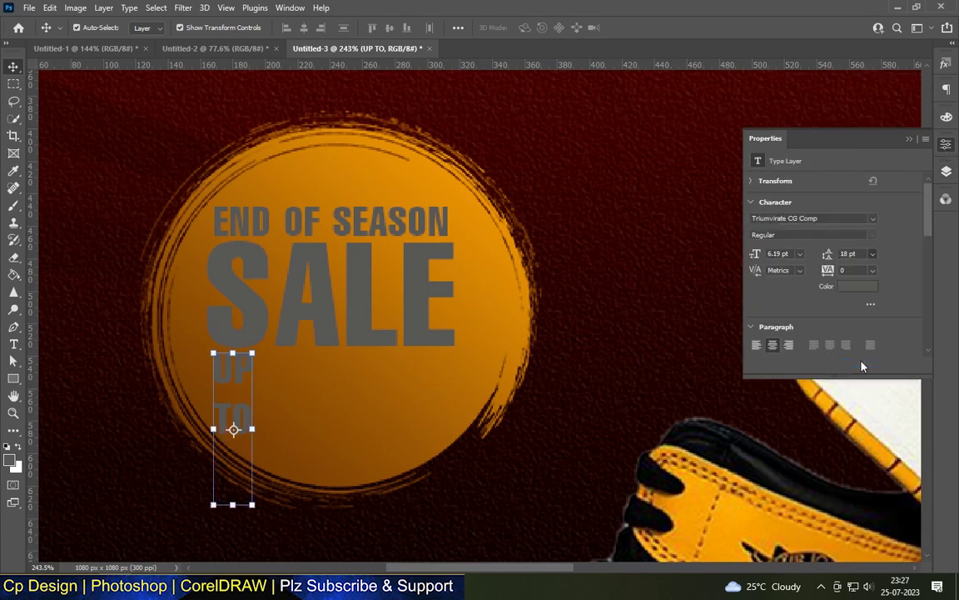
pyautogui.click(872, 253)
pyautogui.click(863, 286)
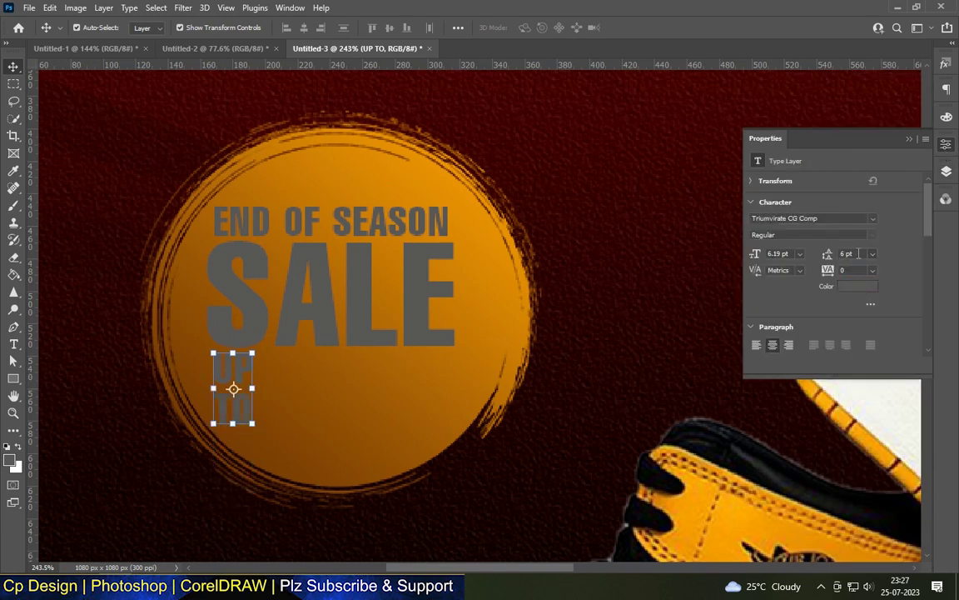
pyautogui.write('4')
pyautogui.press('Return')
pyautogui.click(872, 254)
pyautogui.click(861, 286)
pyautogui.write('5.5')
pyautogui.press('Return')
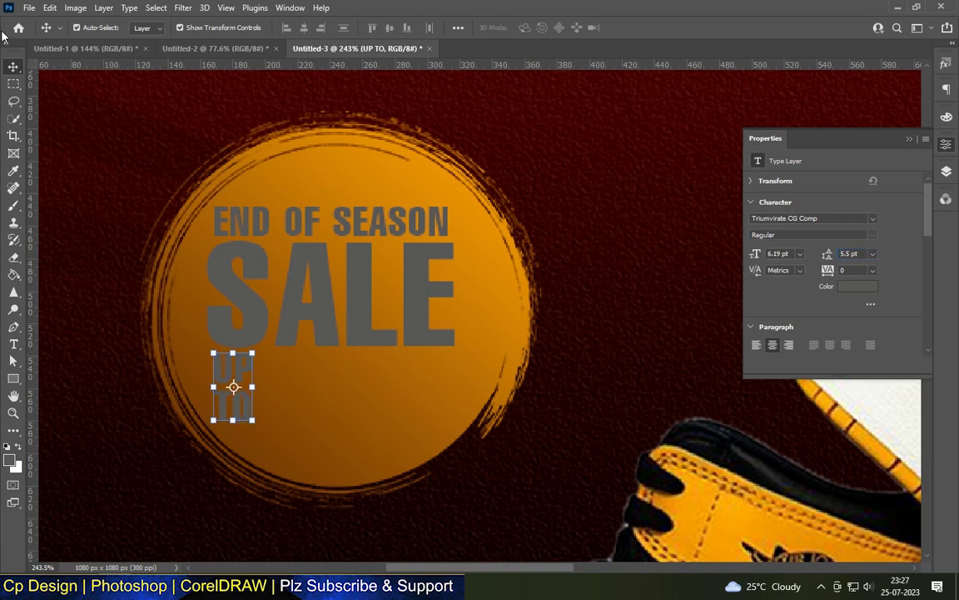
# Align UP TO under the left edge of SALE.
pyautogui.hotkey('ctrl', 'e')
pyautogui.scroll(3, 215, 335)
pyautogui.moveTo(221, 341); pyautogui.dragTo(247, 360)
pyautogui.scroll(-2, 247, 356)
pyautogui.hotkey('ctrl', 'z')
# Shrink the SALE headline to about 148 by 94 px and move UP TO up beneath it.
pyautogui.click(236, 217)
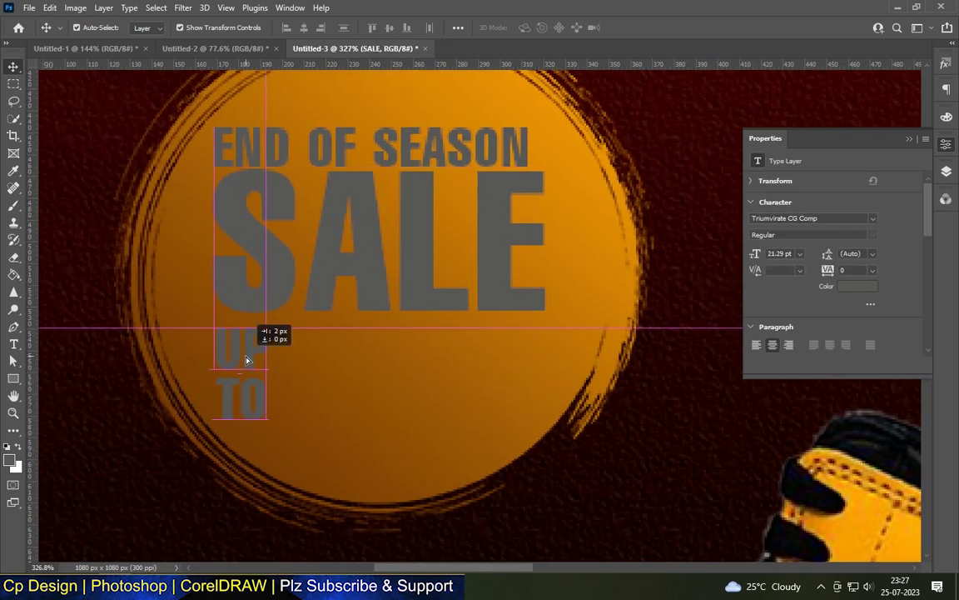
pyautogui.click(492, 235)
pyautogui.moveTo(542, 311); pyautogui.dragTo(549, 361)
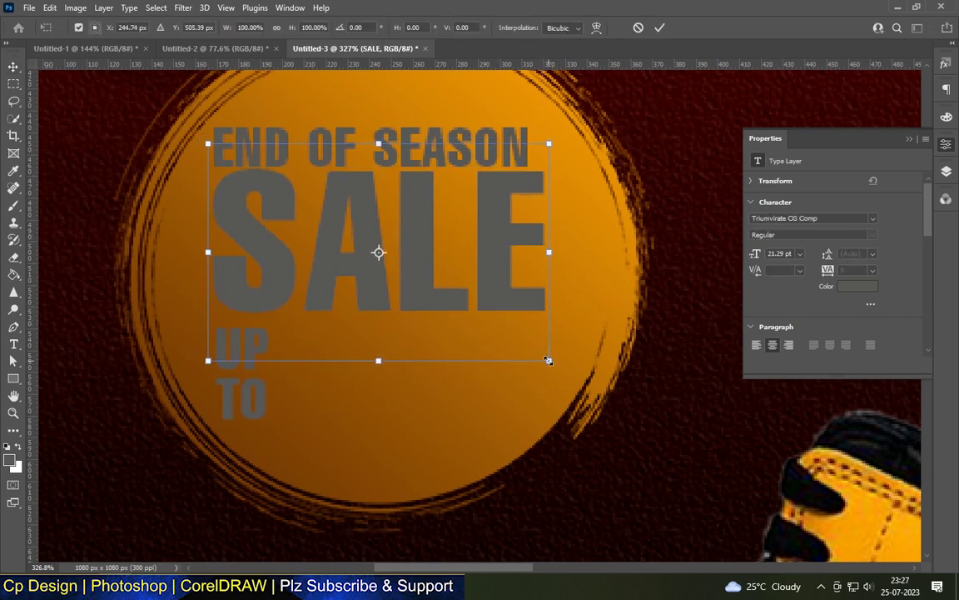
pyautogui.moveTo(548, 361); pyautogui.dragTo(530, 347)
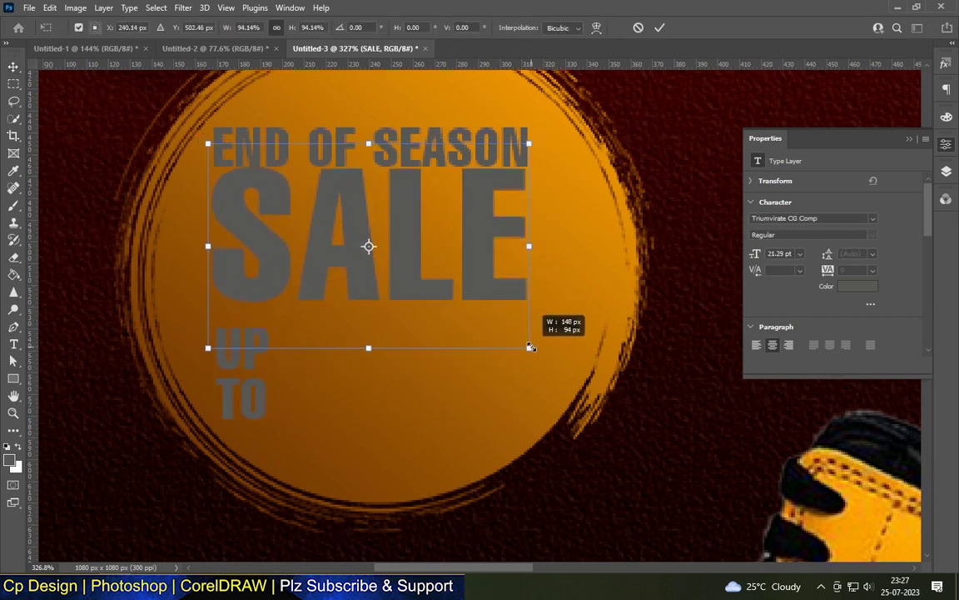
pyautogui.press('Return')
pyautogui.moveTo(250, 346); pyautogui.dragTo(253, 336)
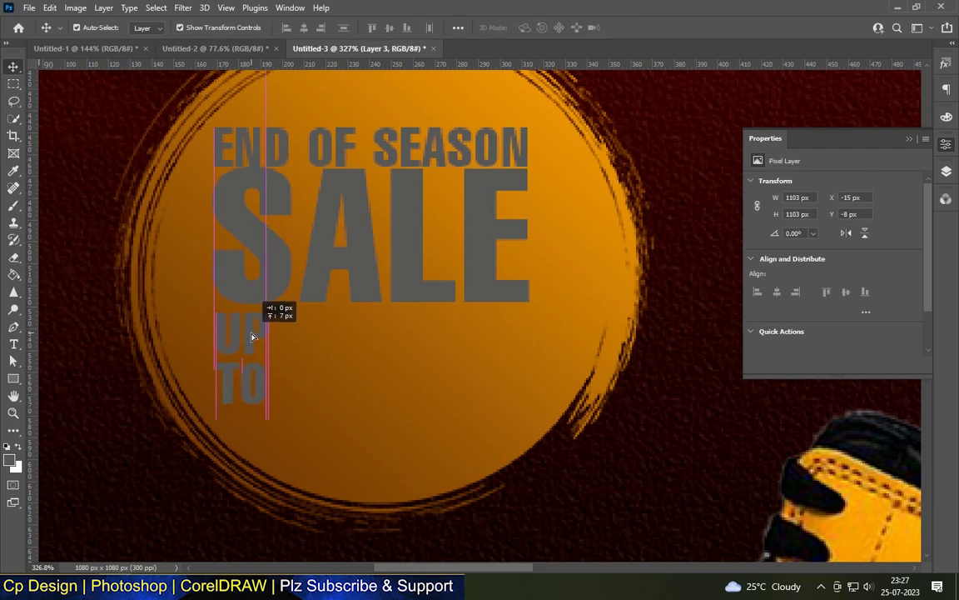
# Create a new '25' text layer beside UP TO, removing a stray 25 typed into SALE.
pyautogui.press('t')
pyautogui.click(302, 334)
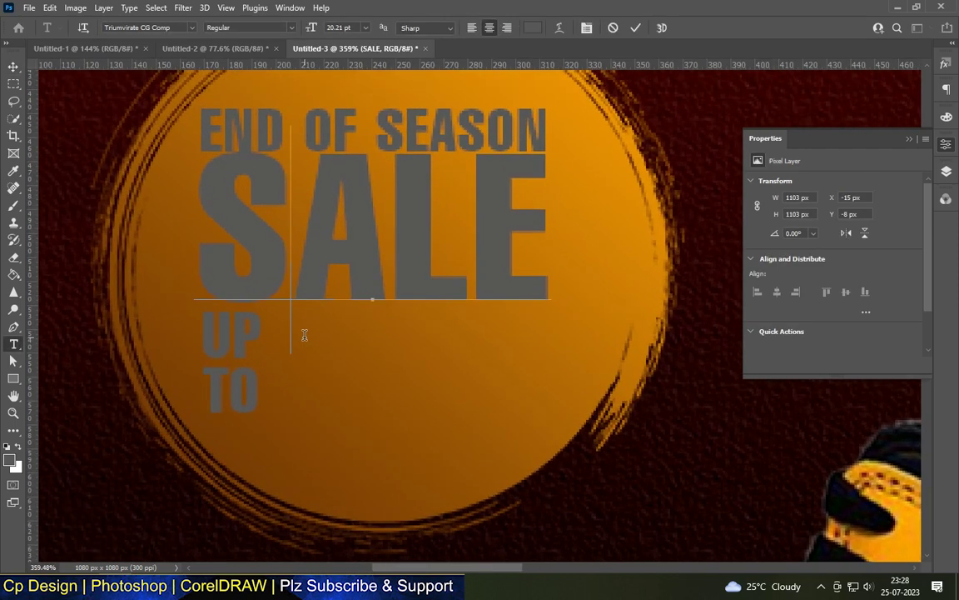
pyautogui.write('25')
pyautogui.press('BackSpace')
pyautogui.press('BackSpace')
pyautogui.hotkey('ctrl', 'Return')
pyautogui.click(329, 373)
pyautogui.write('25')
pyautogui.click(13, 66)
# Extend the text to '25%', place it beside UP TO and enlarge it across the badge.
pyautogui.moveTo(386, 313); pyautogui.dragTo(402, 372)
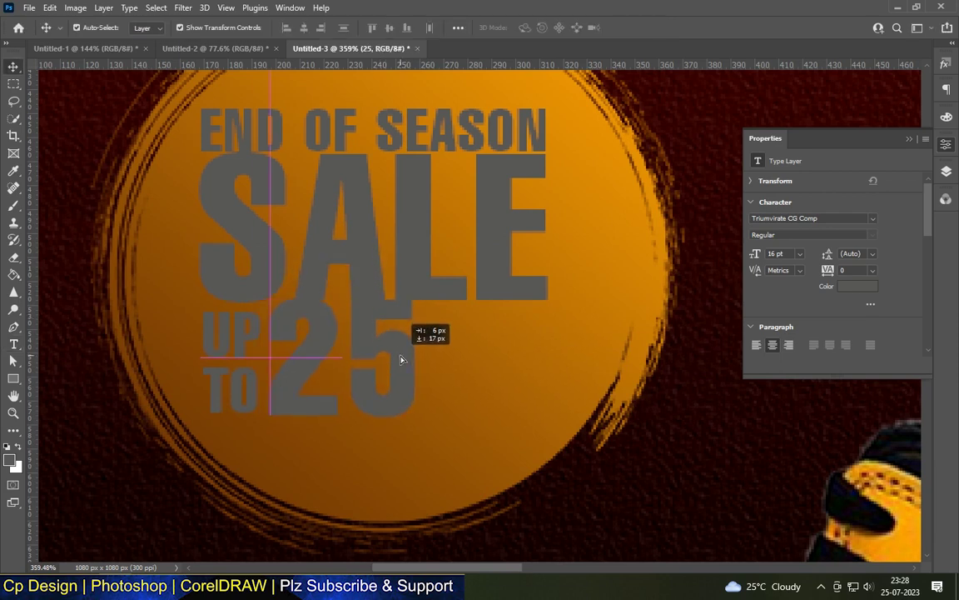
pyautogui.click(234, 341)
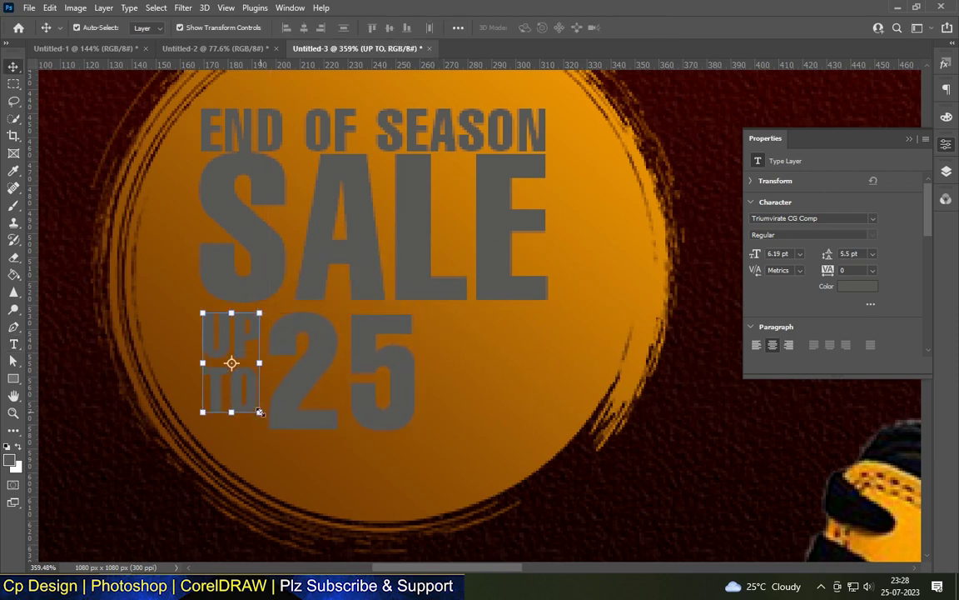
pyautogui.hotkey('ctrl', 't')
pyautogui.click(13, 344)
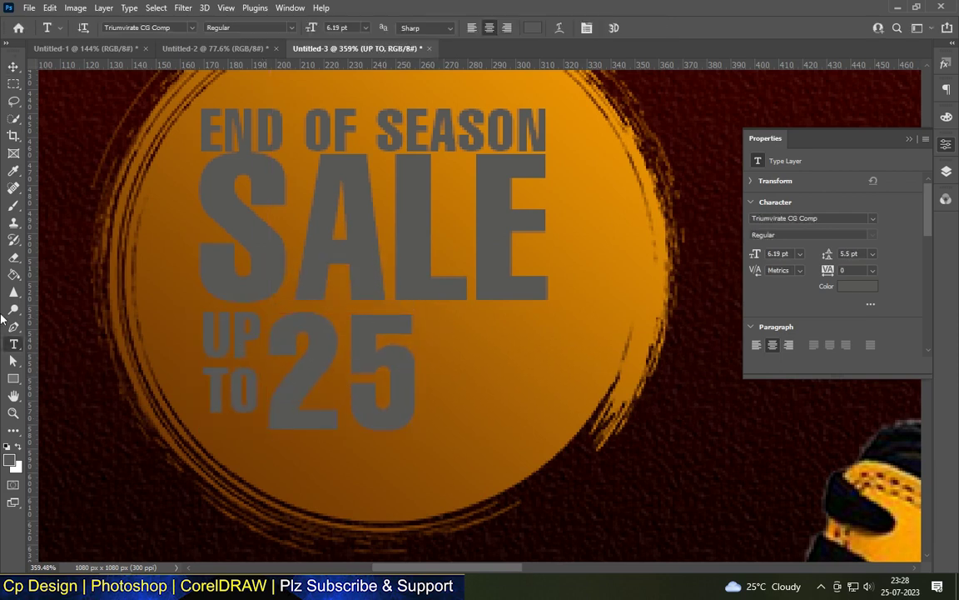
pyautogui.write('%')
pyautogui.hotkey('ctrl', 'Return')
pyautogui.moveTo(356, 368); pyautogui.dragTo(442, 357)
pyautogui.hotkey('ctrl', 't')
pyautogui.moveTo(561, 422); pyautogui.dragTo(525, 448)
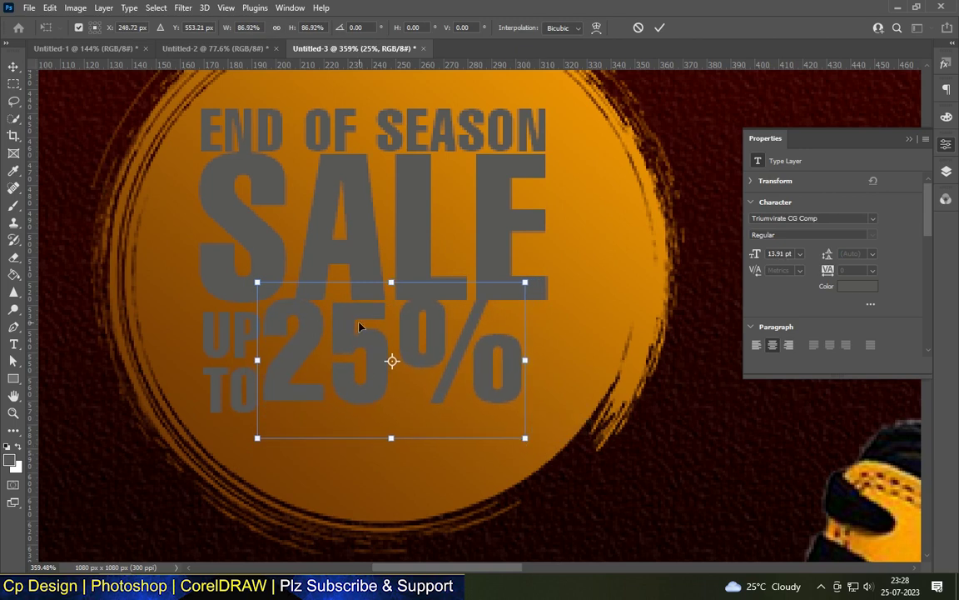
pyautogui.moveTo(358, 326); pyautogui.dragTo(348, 329)
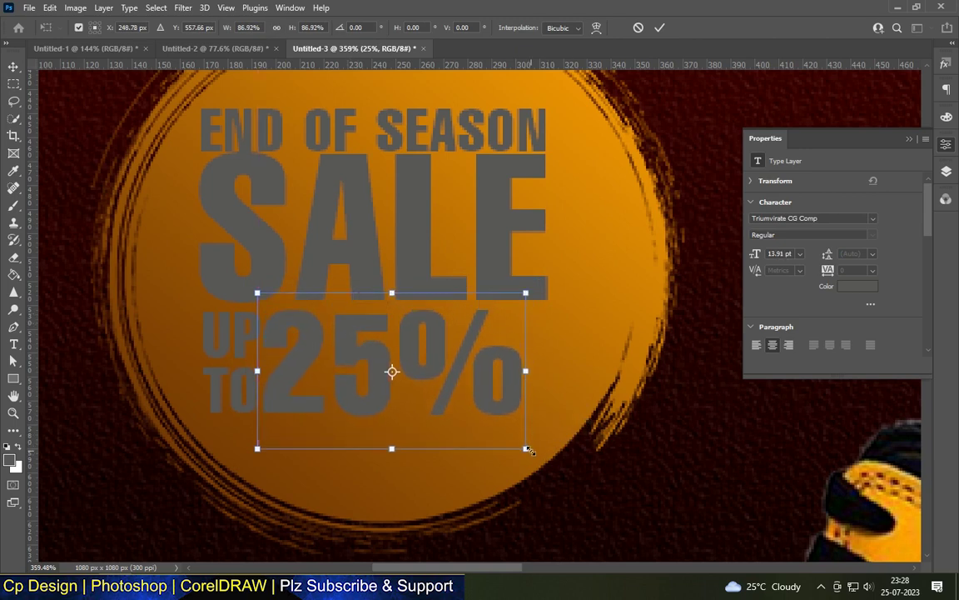
pyautogui.moveTo(526, 448); pyautogui.dragTo(563, 471)
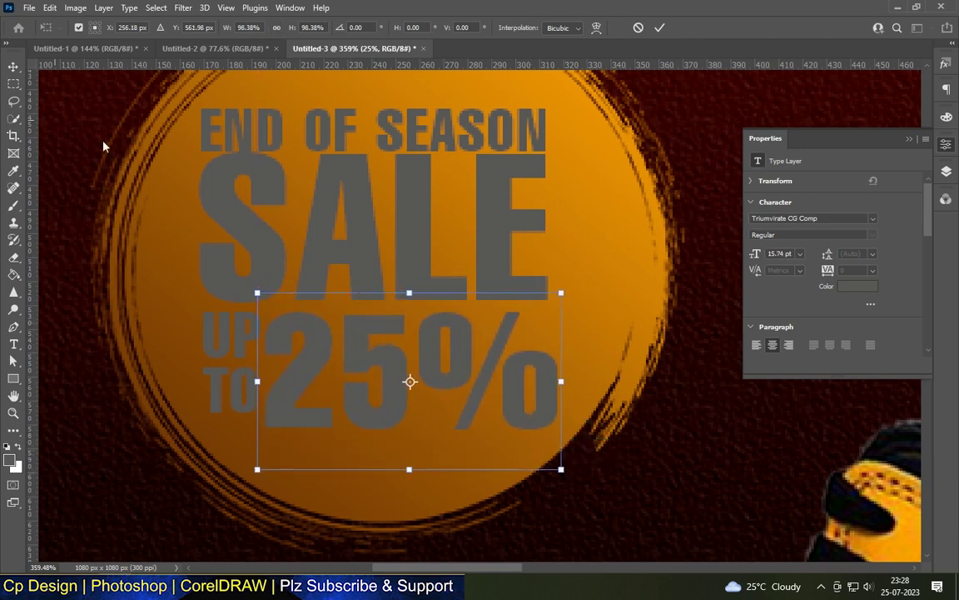
pyautogui.press('Return')
# Add OFF, shrink it and position it centred below 25%.
pyautogui.keyDown('alt'); pyautogui.scroll(-2, 311, 273); pyautogui.keyUp('alt')
pyautogui.click(310, 273)
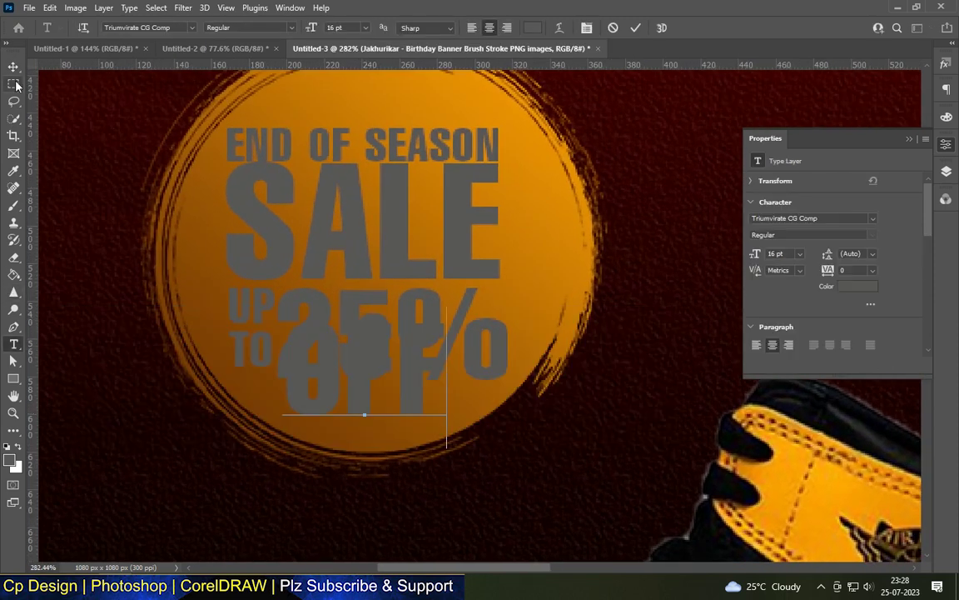
pyautogui.hotkey('ctrl', 't')
pyautogui.moveTo(366, 368)
pyautogui.mouseDown()
pyautogui.moveTo(315, 441)
pyautogui.moveTo(370, 421)
pyautogui.mouseUp()
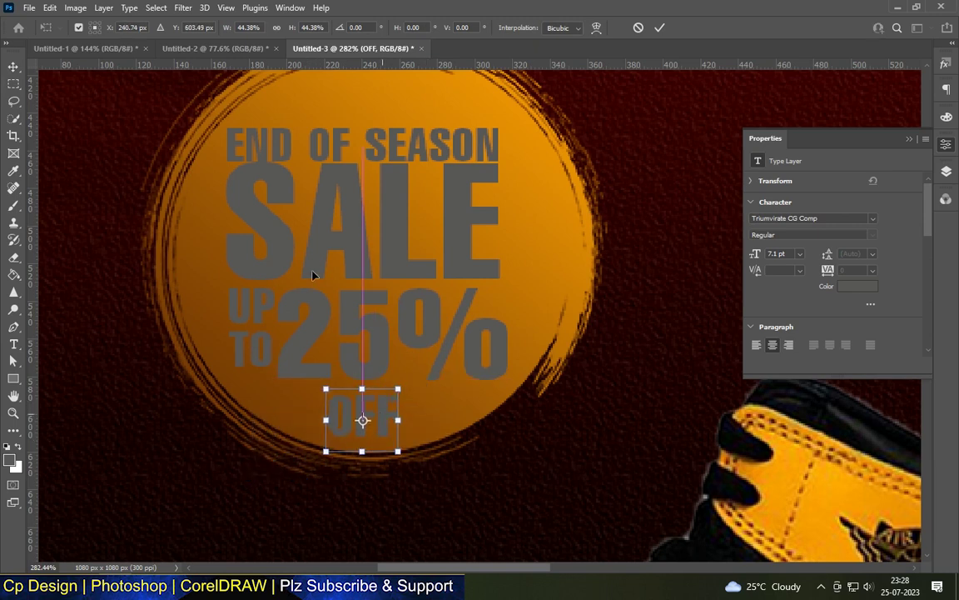
pyautogui.keyDown('alt'); pyautogui.scroll(-2, 315, 273); pyautogui.keyUp('alt')
pyautogui.press('Return')
pyautogui.scroll(1, 368, 218)
pyautogui.click(347, 250)
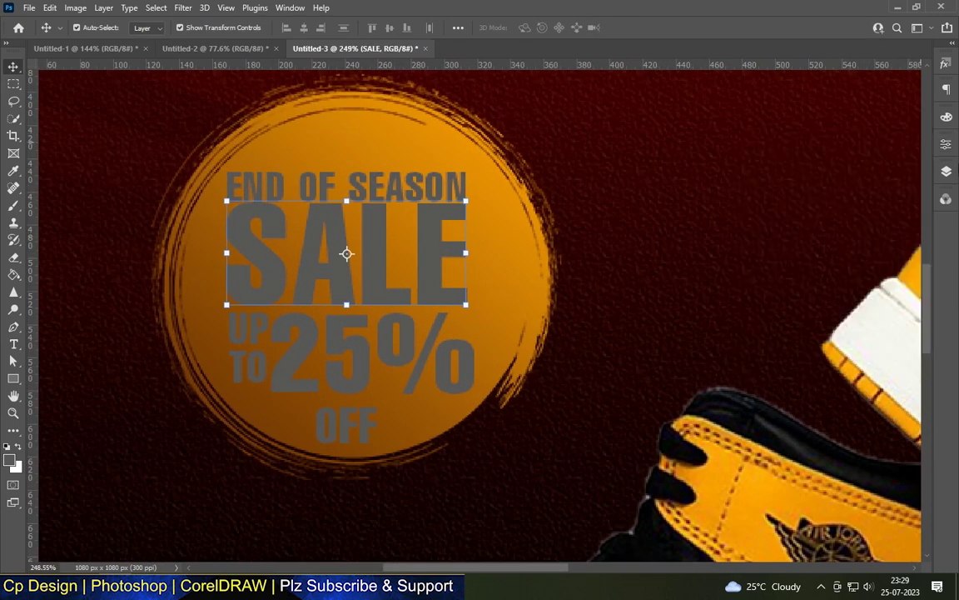
# Give the SALE headline a white colour overlay.
pyautogui.click(946, 171)
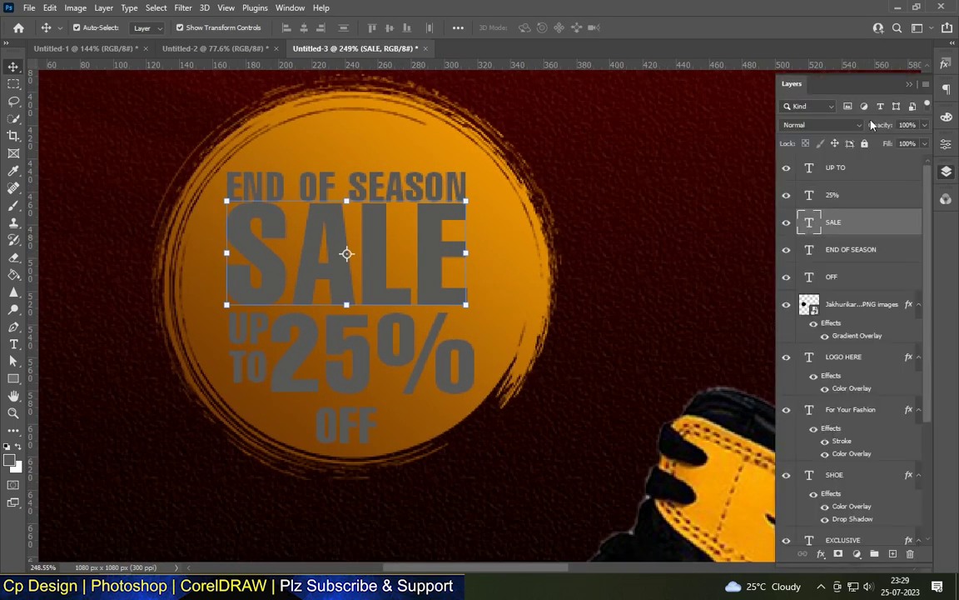
pyautogui.doubleClick(867, 228)
pyautogui.click(464, 276)
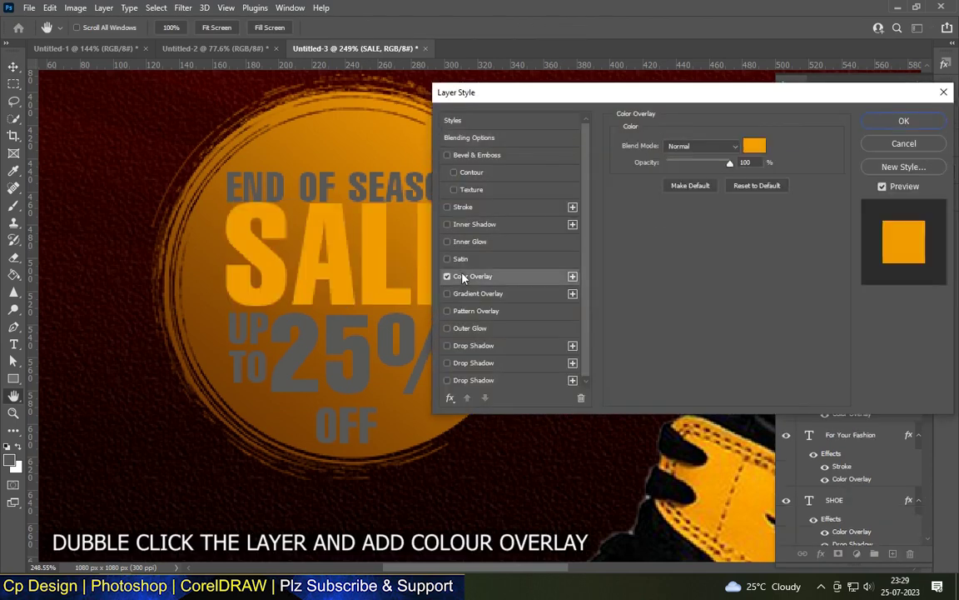
pyautogui.click(754, 146)
pyautogui.click(476, 103)
pyautogui.click(758, 84)
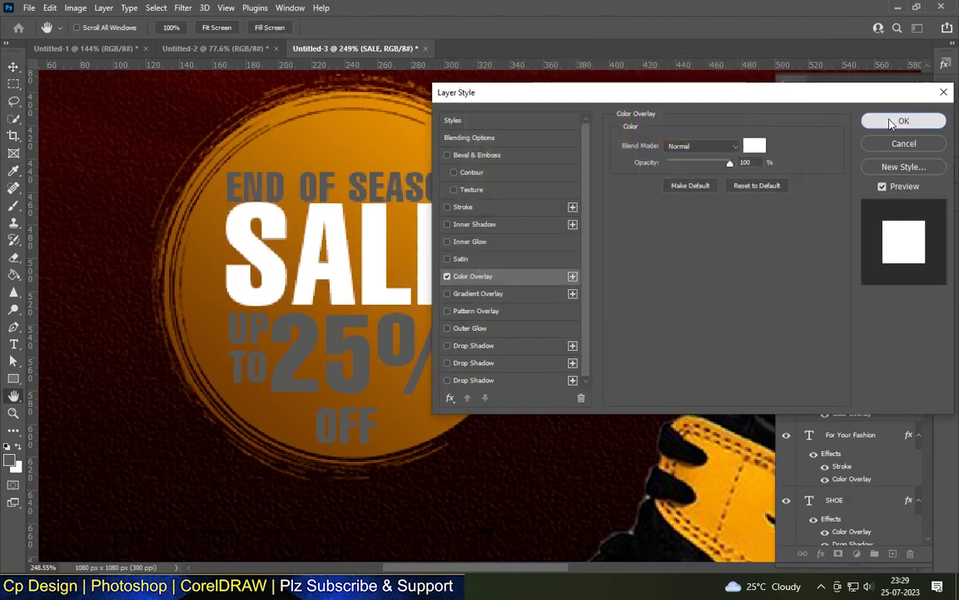
pyautogui.click(904, 120)
pyautogui.scroll(-5, 339, 185)
pyautogui.scroll(5, 278, 239)
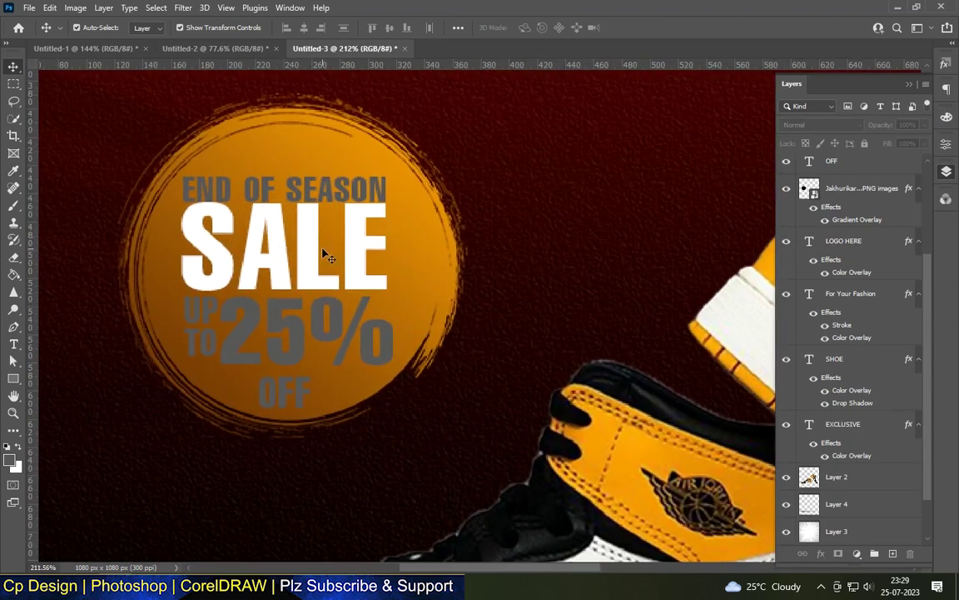
# Give the END OF SEASON text and the 25% text black colour overlays.
pyautogui.click(303, 360)
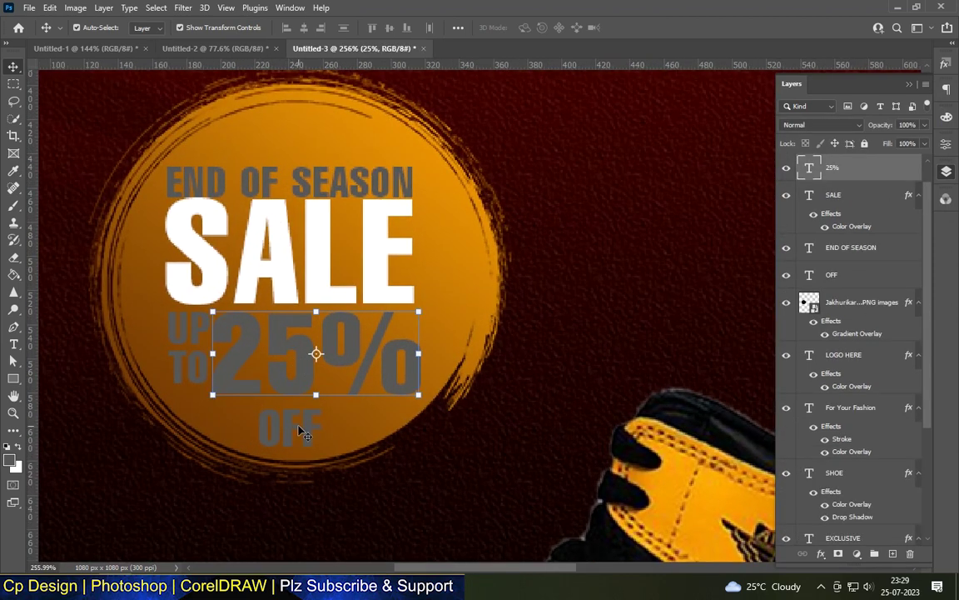
pyautogui.click(192, 366)
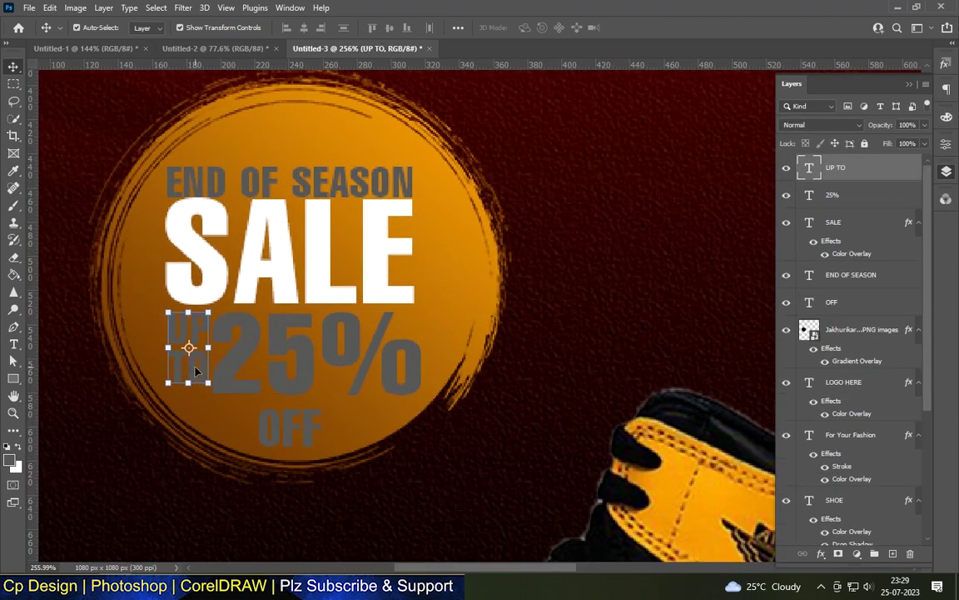
pyautogui.click(287, 191)
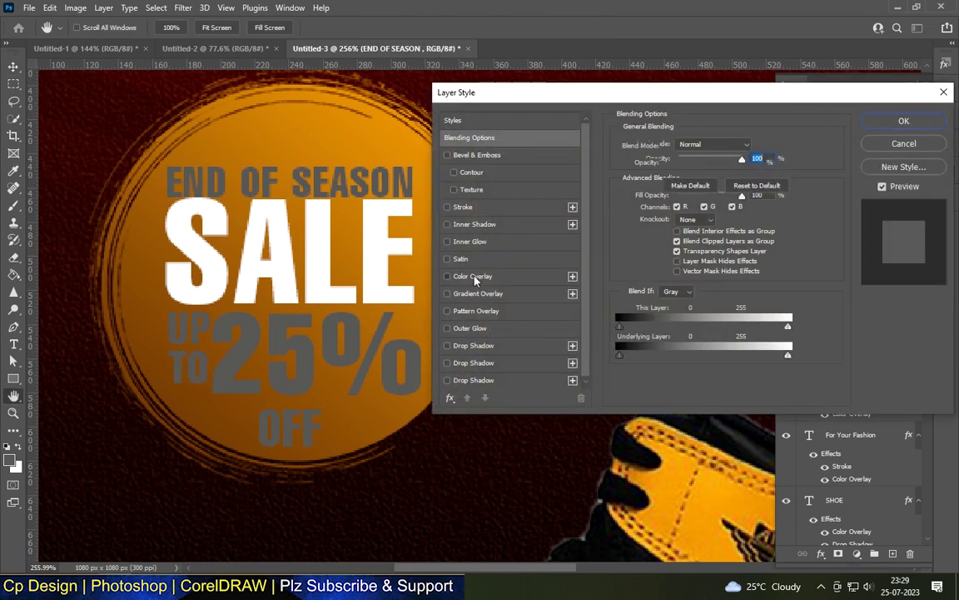
pyautogui.click(472, 276)
pyautogui.click(754, 146)
pyautogui.click(466, 313)
pyautogui.click(762, 86)
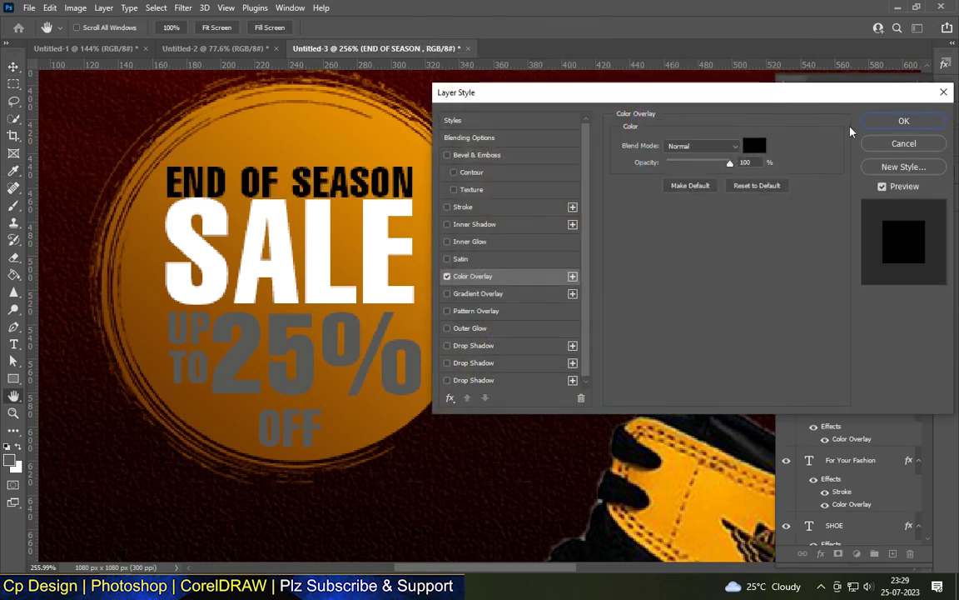
pyautogui.press('Return')
pyautogui.click(278, 342)
pyautogui.scroll(-1, 306, 255)
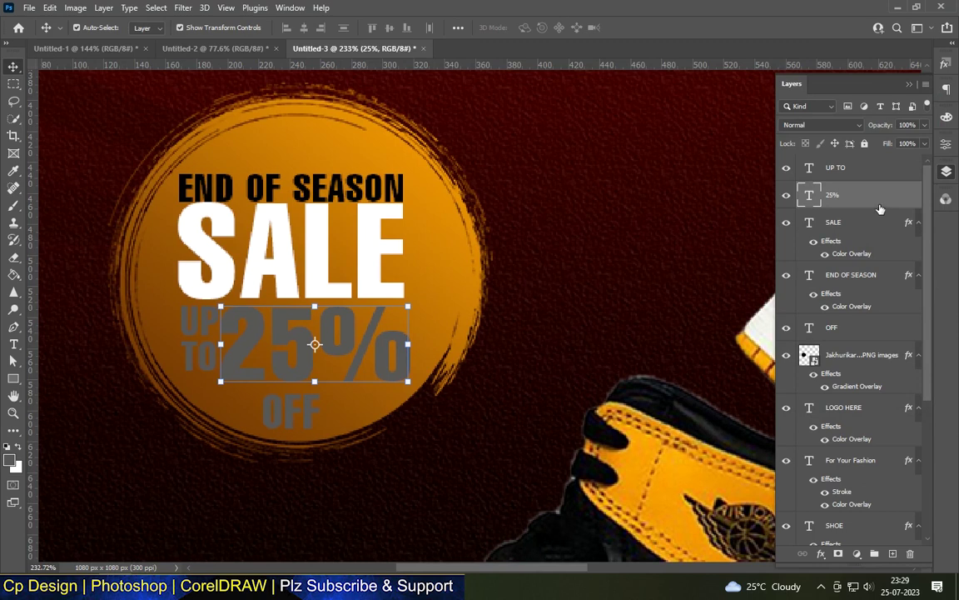
pyautogui.doubleClick(880, 207)
pyautogui.click(903, 121)
# Give the OFF text a white colour overlay.
pyautogui.press('v')
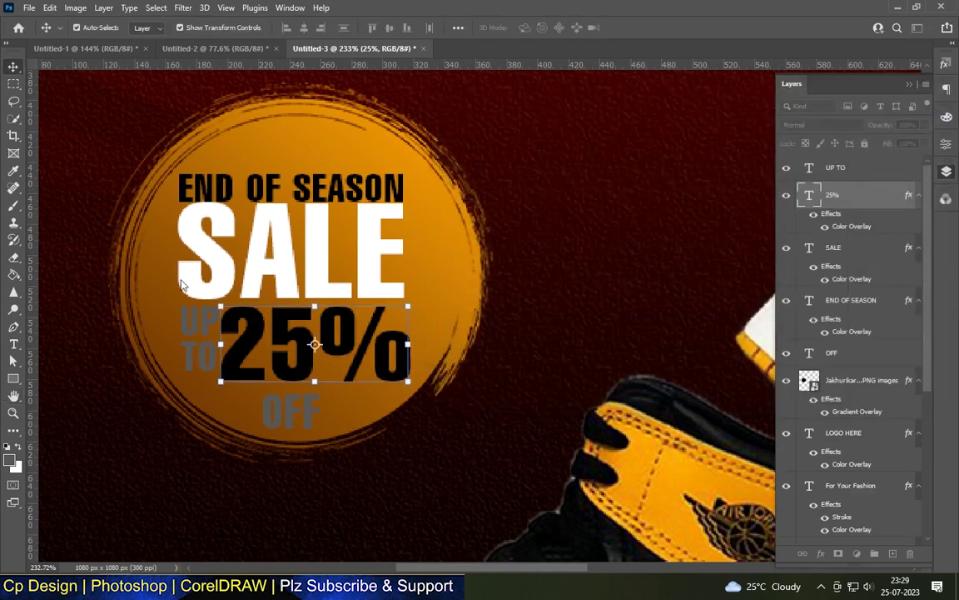
pyautogui.click(199, 338)
pyautogui.keyDown('shift'); pyautogui.click(292, 408); pyautogui.keyUp('shift')
pyautogui.doubleClick(861, 355)
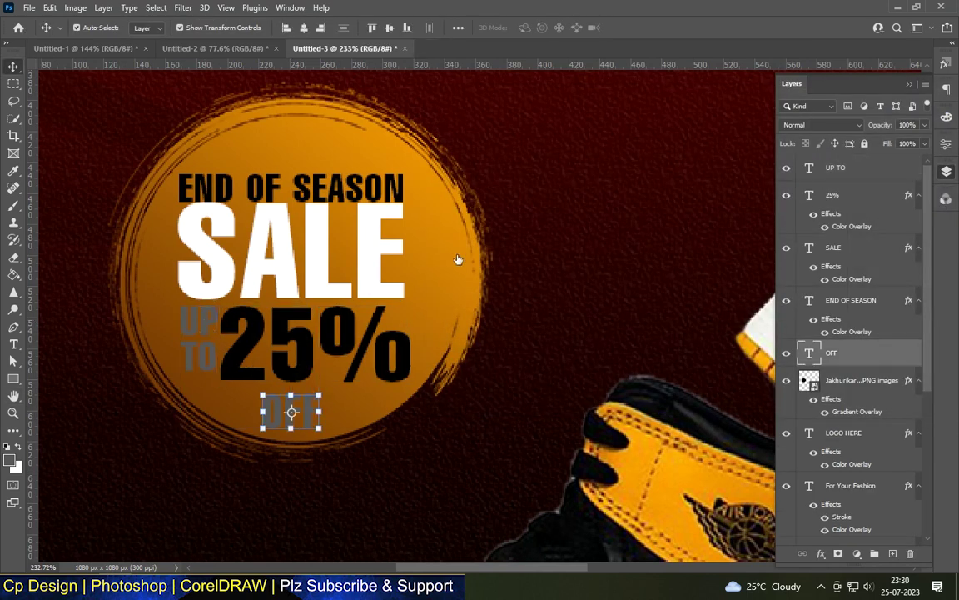
pyautogui.click(447, 276)
pyautogui.click(754, 145)
pyautogui.click(463, 93)
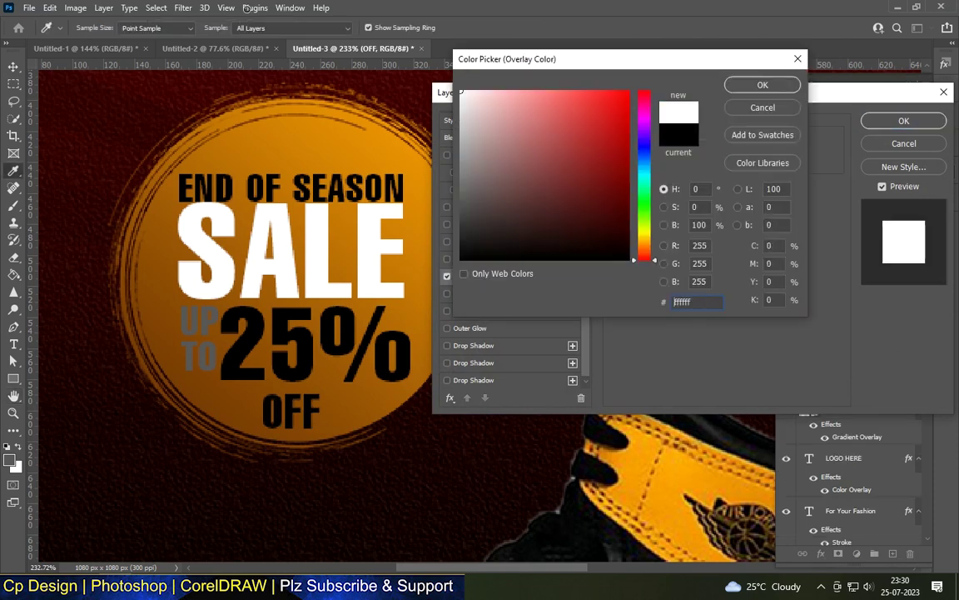
pyautogui.click(747, 84)
pyautogui.click(904, 121)
# Turn on a colour overlay for the UP TO text.
pyautogui.press('v')
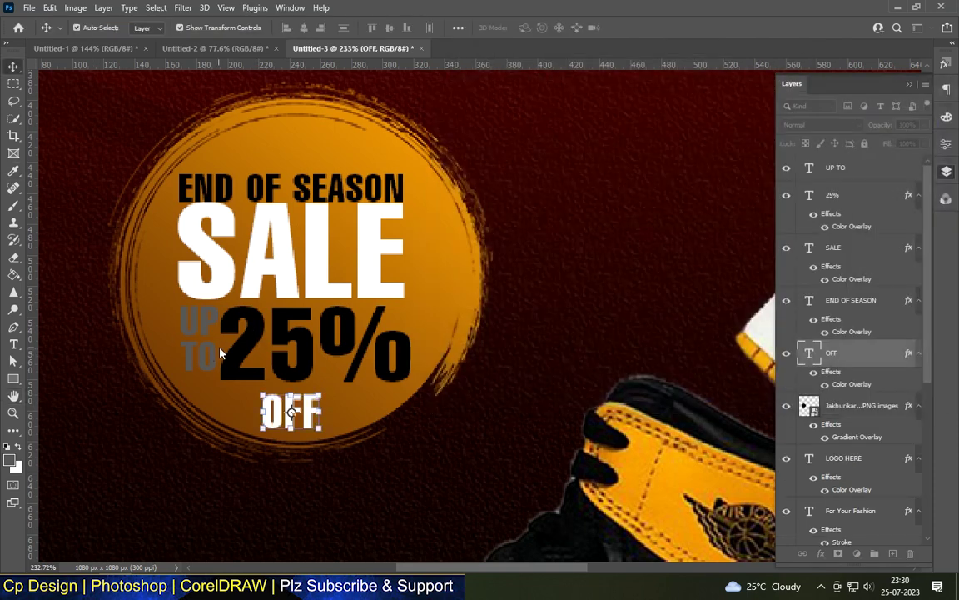
pyautogui.click(874, 171)
pyautogui.doubleClick(882, 171)
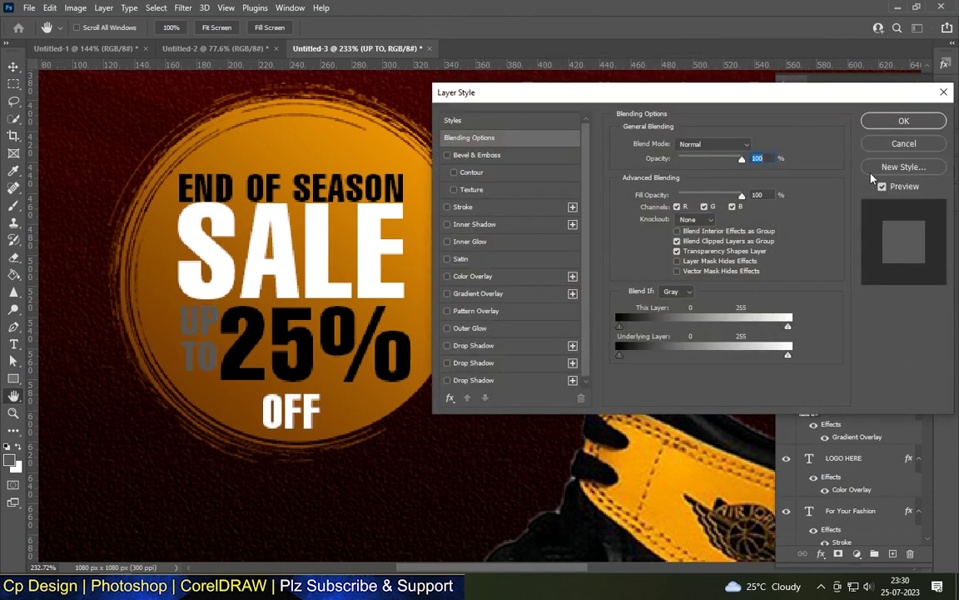
pyautogui.click(480, 281)
pyautogui.click(903, 121)
pyautogui.scroll(-5, 317, 240)
pyautogui.hotkey('ctrl', 't')
# Shrink the arrow doodle, flip it vertically and tilt it about 45° beside the front shoe.
pyautogui.moveTo(564, 87); pyautogui.dragTo(295, 353)
pyautogui.moveTo(239, 412); pyautogui.dragTo(239, 327)
pyautogui.scroll(3, 225, 333)
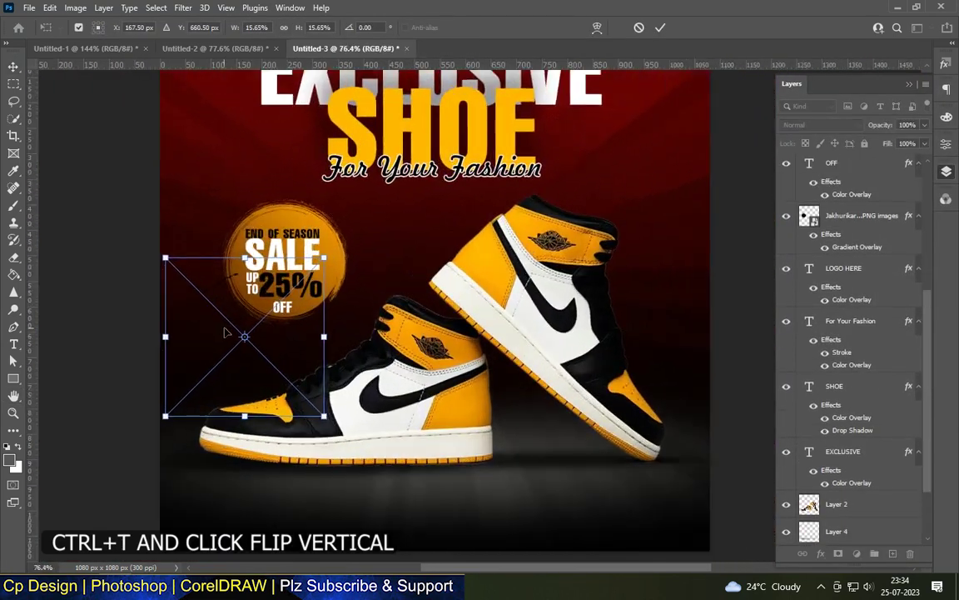
pyautogui.rightClick(225, 333)
pyautogui.click(263, 323)
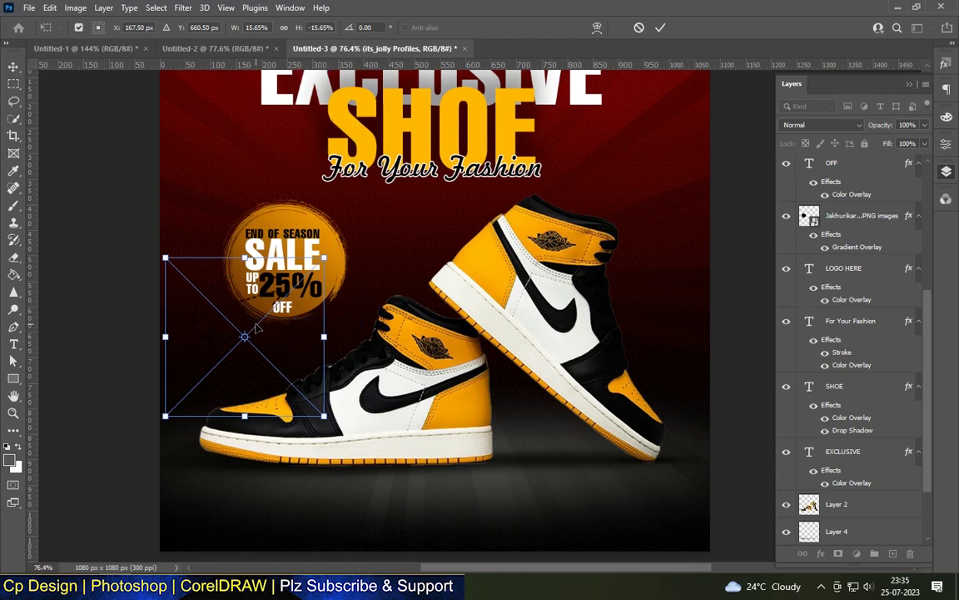
pyautogui.moveTo(321, 259); pyautogui.dragTo(284, 297)
pyautogui.moveTo(289, 425); pyautogui.dragTo(340, 358)
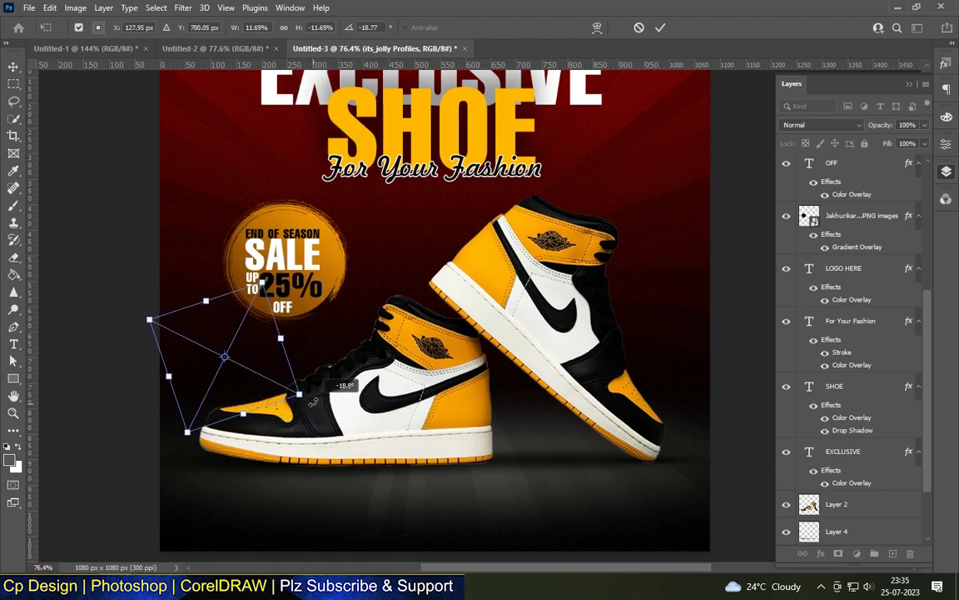
pyautogui.press('Return')
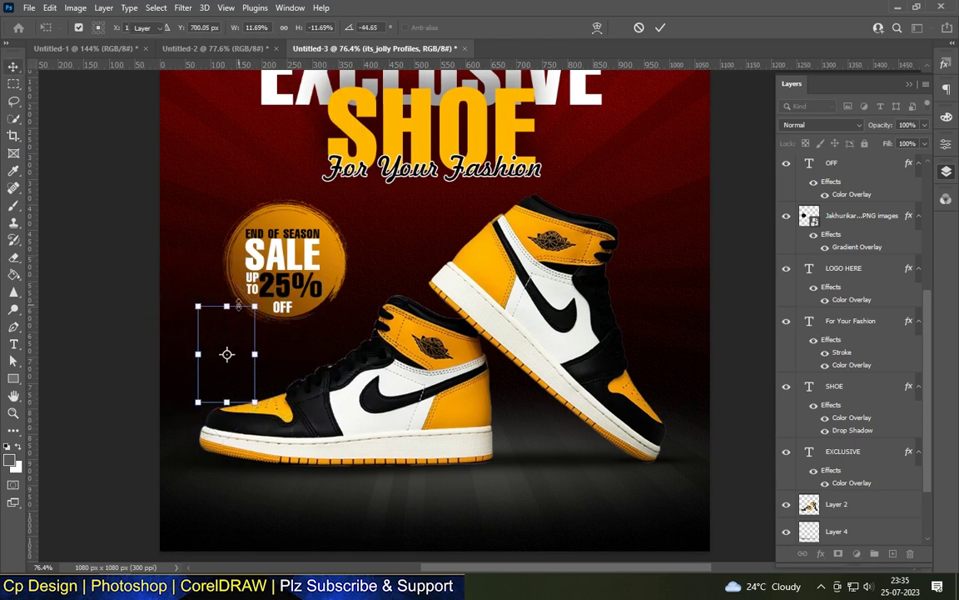
# Make the its_jolly Profiles arrow doodle white with a colour overlay.
pyautogui.click(212, 333)
pyautogui.click(209, 381)
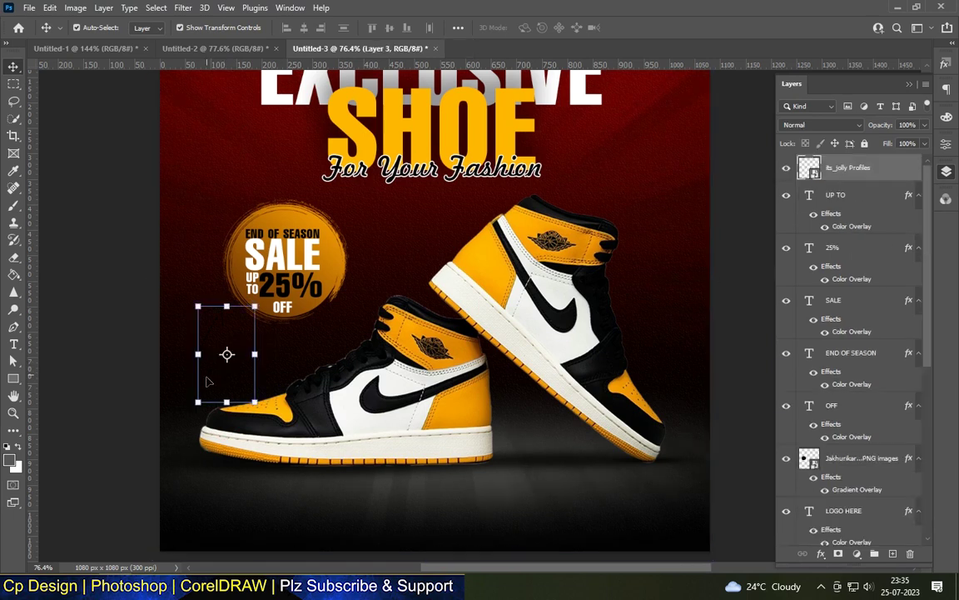
pyautogui.doubleClick(893, 178)
pyautogui.click(467, 274)
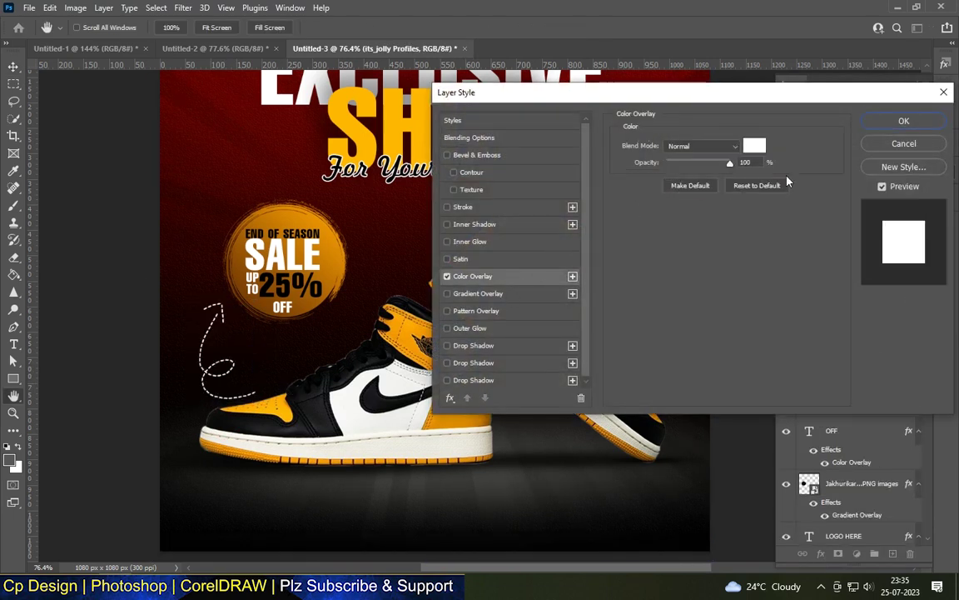
pyautogui.press('Return')
# Enlarge the arrow slightly, rotate it to about -21° and nudge it beside the shoe.
pyautogui.hotkey('ctrl', 't')
pyautogui.moveTo(274, 345); pyautogui.dragTo(261, 308)
pyautogui.moveTo(316, 348); pyautogui.dragTo(330, 345)
pyautogui.moveTo(284, 259); pyautogui.dragTo(315, 288)
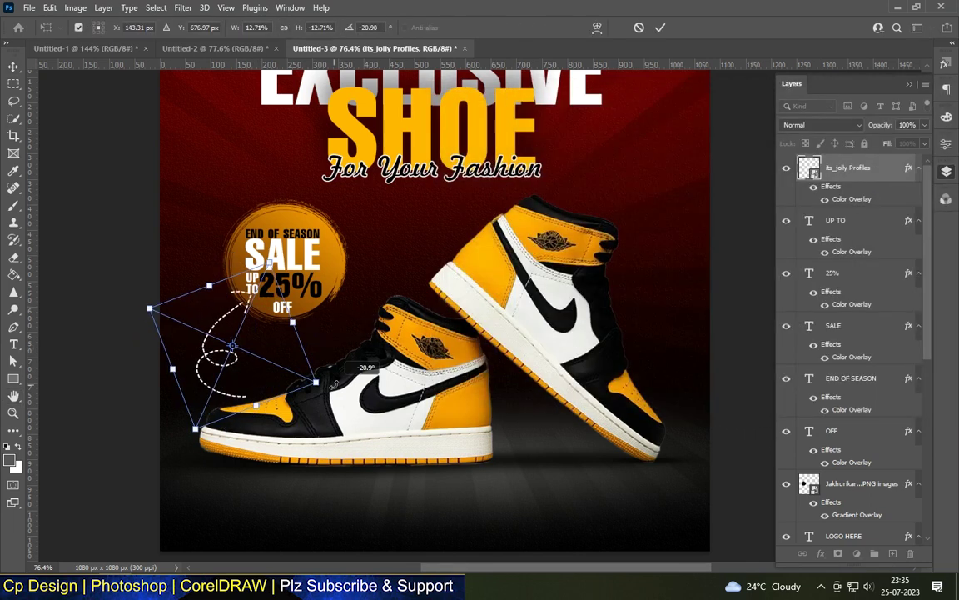
pyautogui.moveTo(213, 319); pyautogui.dragTo(211, 338)
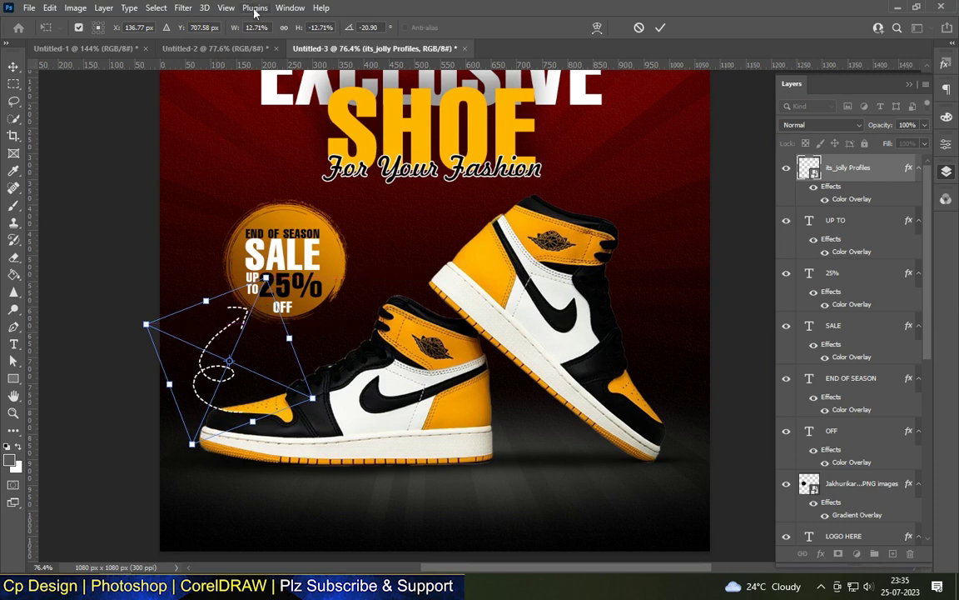
pyautogui.press('Return')
# Move the doodle layer beneath the shoe image layers.
pyautogui.keyDown('alt'); pyautogui.scroll(2, 231, 367); pyautogui.keyUp('alt')
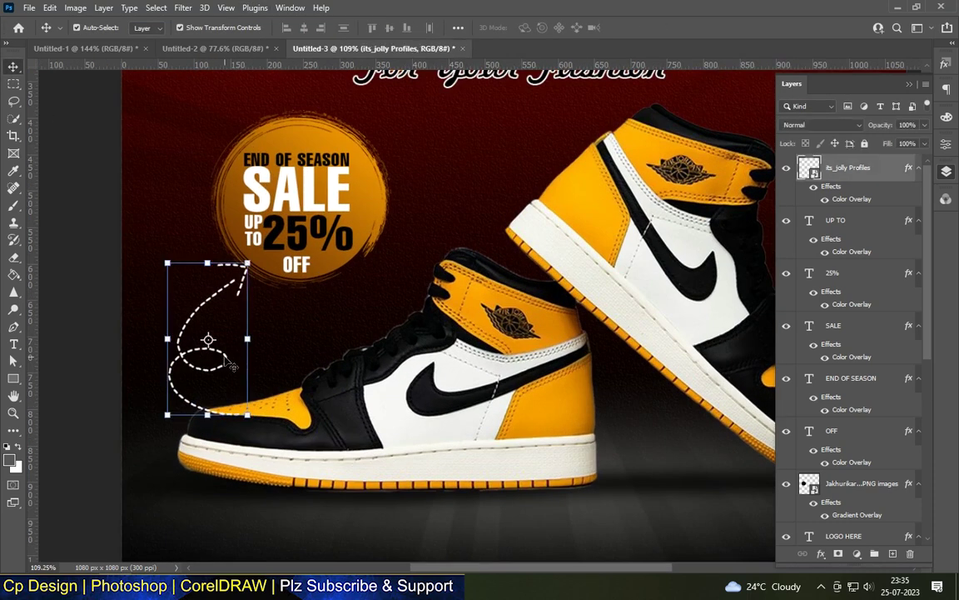
pyautogui.moveTo(881, 172)
pyautogui.mouseDown()
pyautogui.moveTo(836, 540)
pyautogui.moveTo(820, 457)
pyautogui.mouseUp()
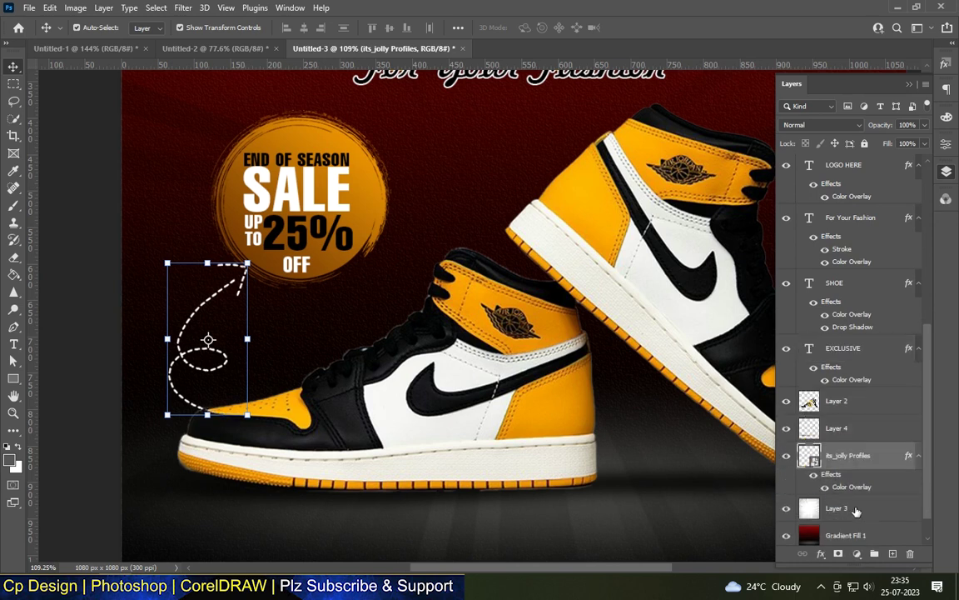
pyautogui.keyDown('alt'); pyautogui.scroll(-1, 258, 344); pyautogui.keyUp('alt')
pyautogui.keyDown('alt'); pyautogui.scroll(-3, 258, 344); pyautogui.keyUp('alt')
pyautogui.keyDown('alt'); pyautogui.scroll(2, 552, 278); pyautogui.keyUp('alt')
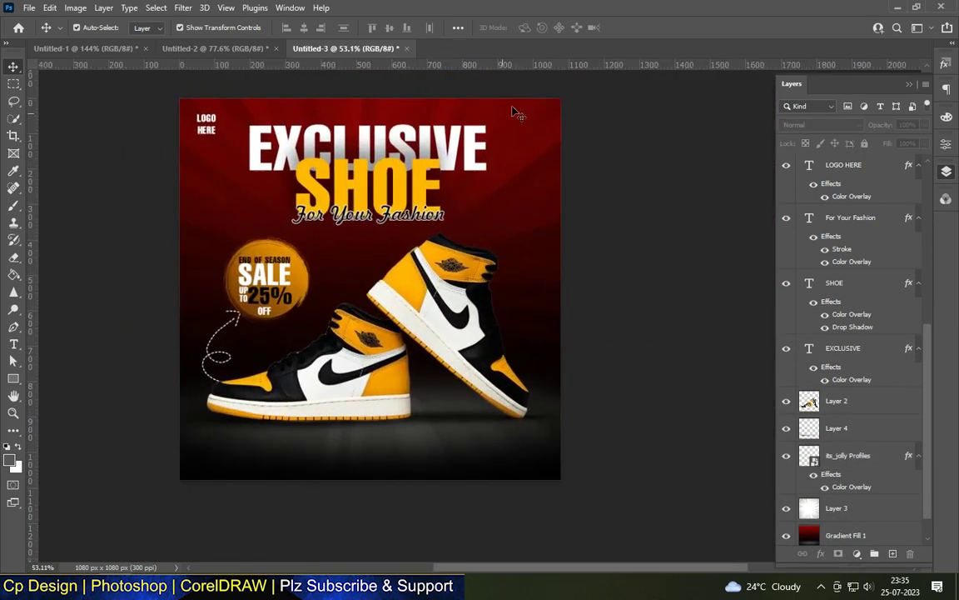
# Move the striped square to the top-right and set its blend mode to Screen.
pyautogui.keyDown('alt'); pyautogui.scroll(1, 374, 196); pyautogui.keyUp('alt')
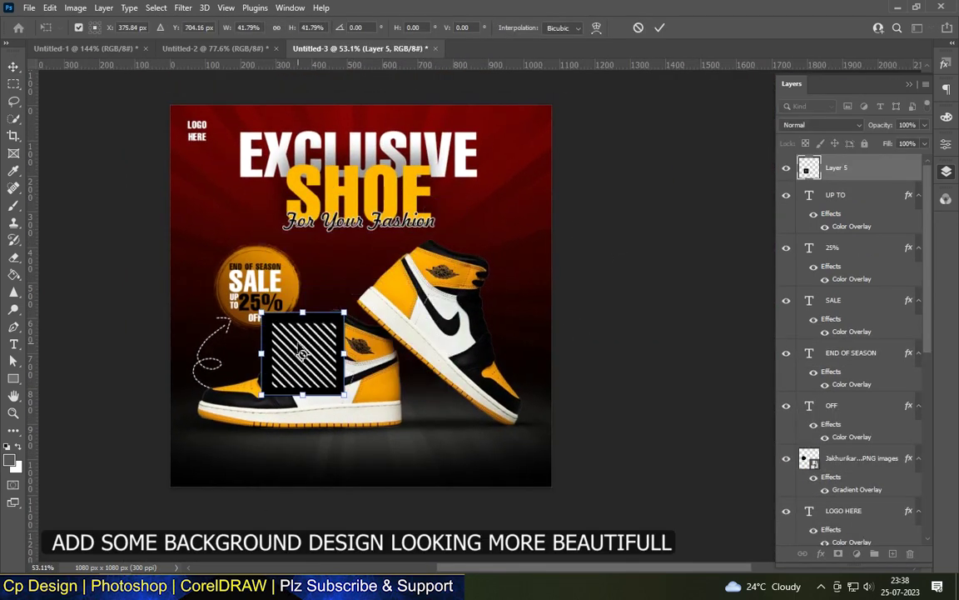
pyautogui.moveTo(542, 225); pyautogui.dragTo(524, 109)
pyautogui.press('Return')
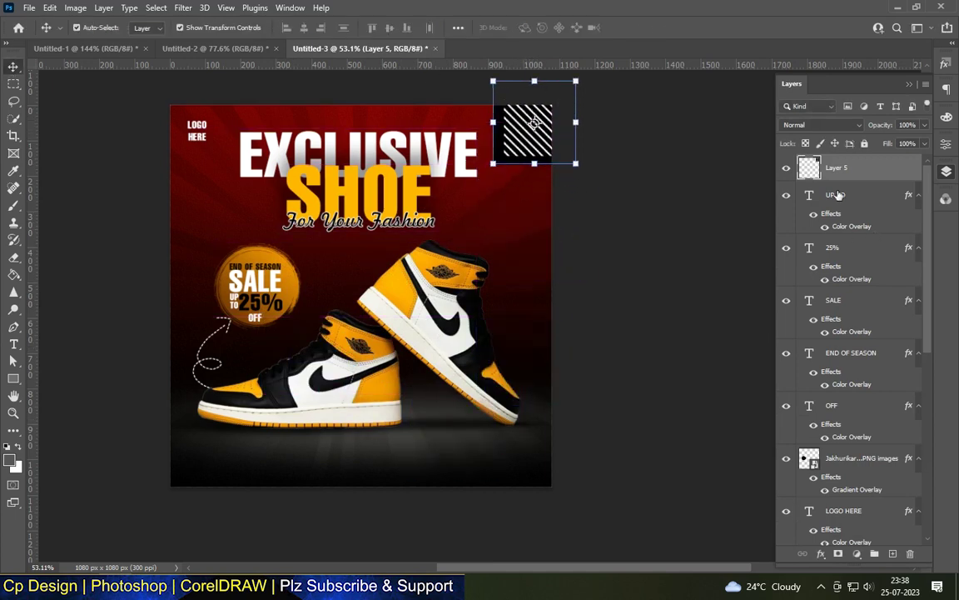
pyautogui.click(820, 124)
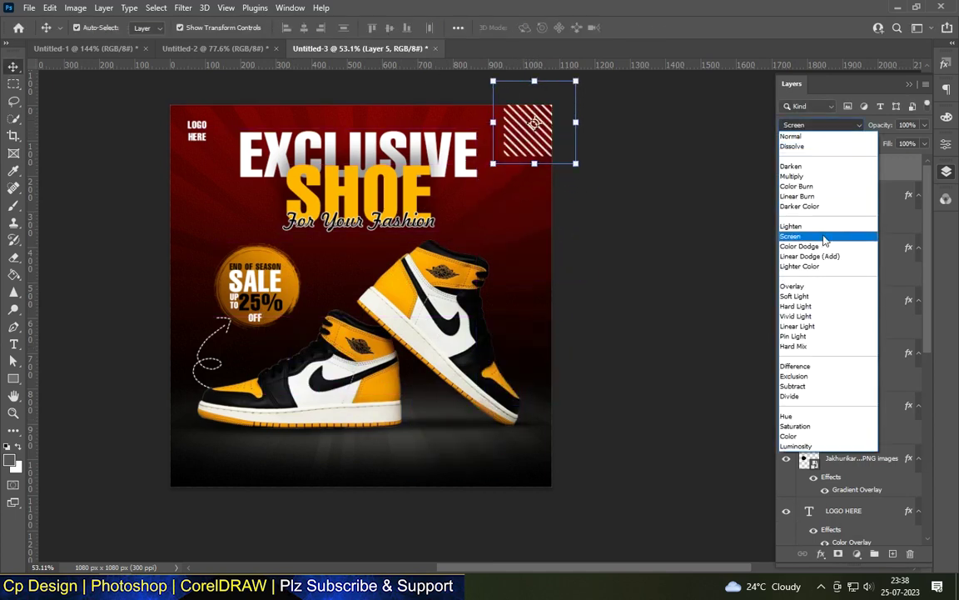
pyautogui.click(824, 238)
pyautogui.scroll(4, 533, 133)
pyautogui.moveTo(531, 129)
pyautogui.mouseDown()
pyautogui.moveTo(497, 177)
pyautogui.moveTo(552, 148)
pyautogui.moveTo(558, 114)
pyautogui.moveTo(507, 158)
pyautogui.mouseUp()
pyautogui.scroll(-3, 525, 129)
# Shrink the striped square into the top-right corner.
pyautogui.hotkey('ctrl', 't')
pyautogui.moveTo(475, 190)
pyautogui.mouseDown()
pyautogui.moveTo(511, 153)
pyautogui.moveTo(621, 257)
pyautogui.mouseUp()
pyautogui.press('Return')
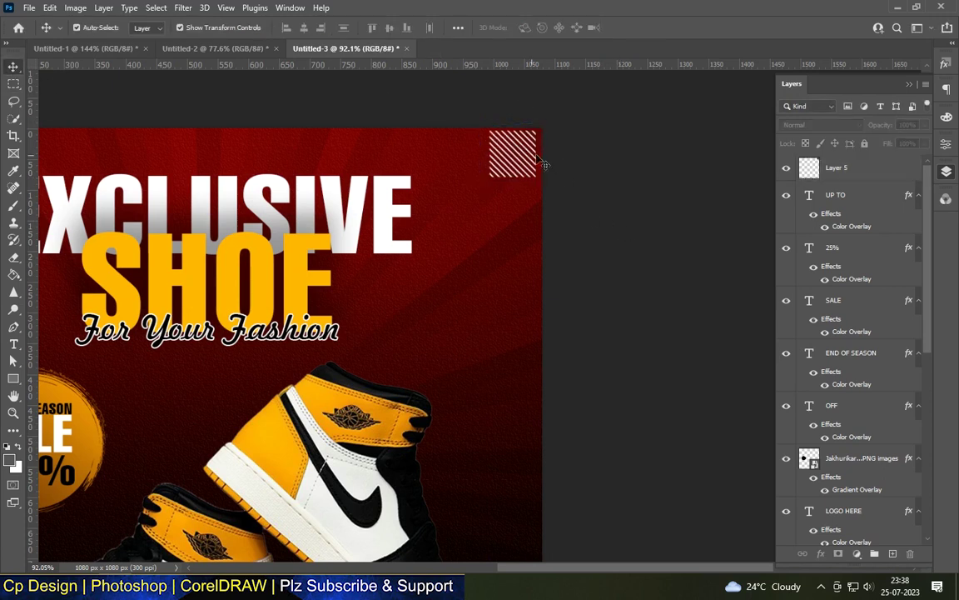
pyautogui.click(670, 175)
pyautogui.scroll(-3, 582, 184)
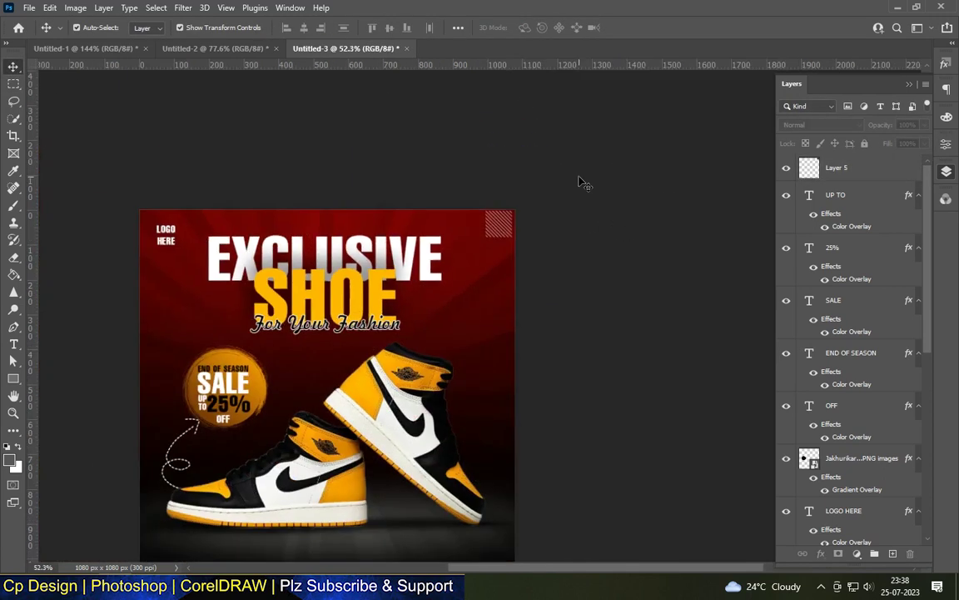
# Duplicate the striped square into the bottom-left corner.
pyautogui.moveTo(518, 205); pyautogui.dragTo(199, 534)
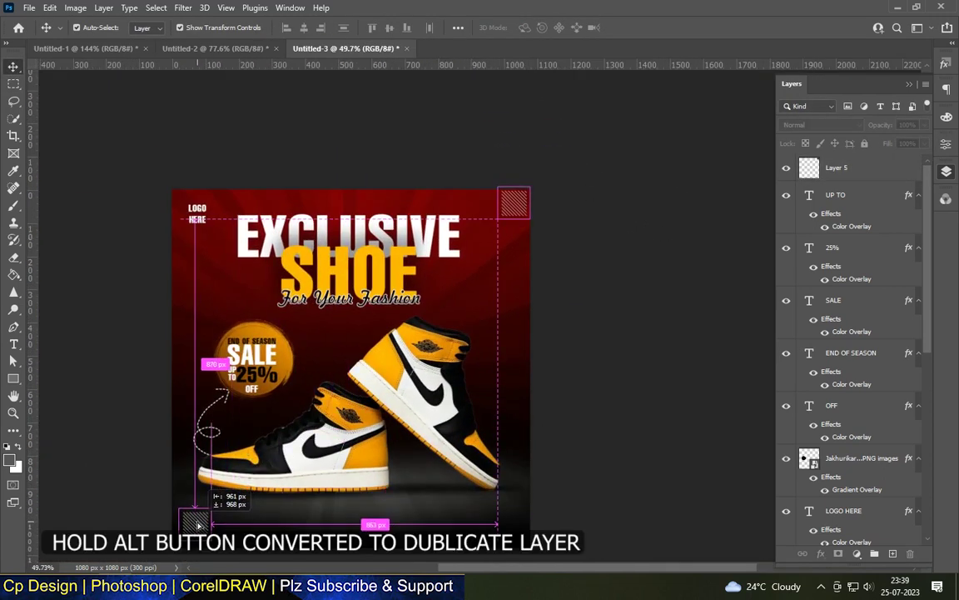
pyautogui.scroll(-2, 342, 382)
pyautogui.scroll(2, 342, 381)
pyautogui.click(237, 467)
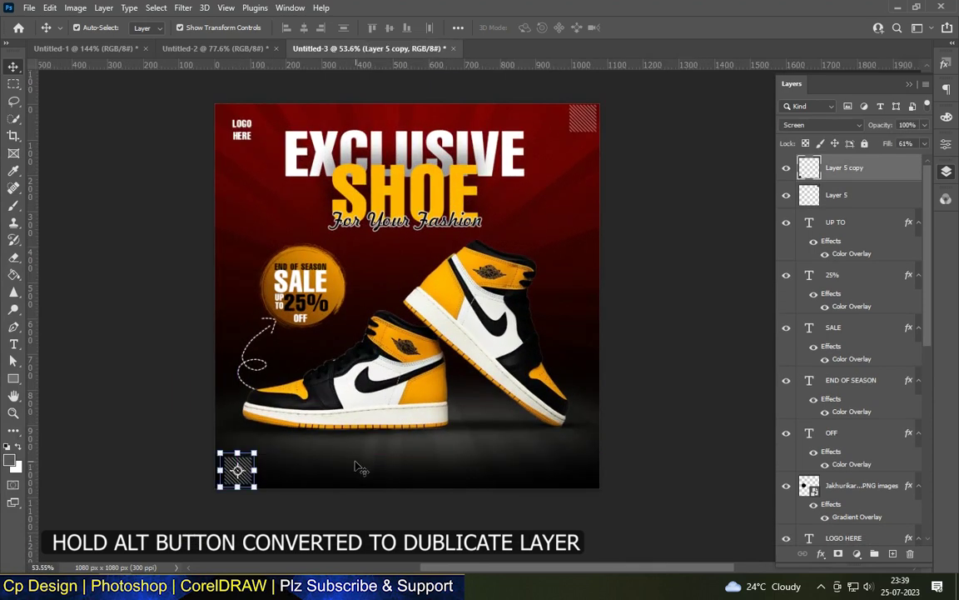
pyautogui.hotkey('ctrl', 'v')
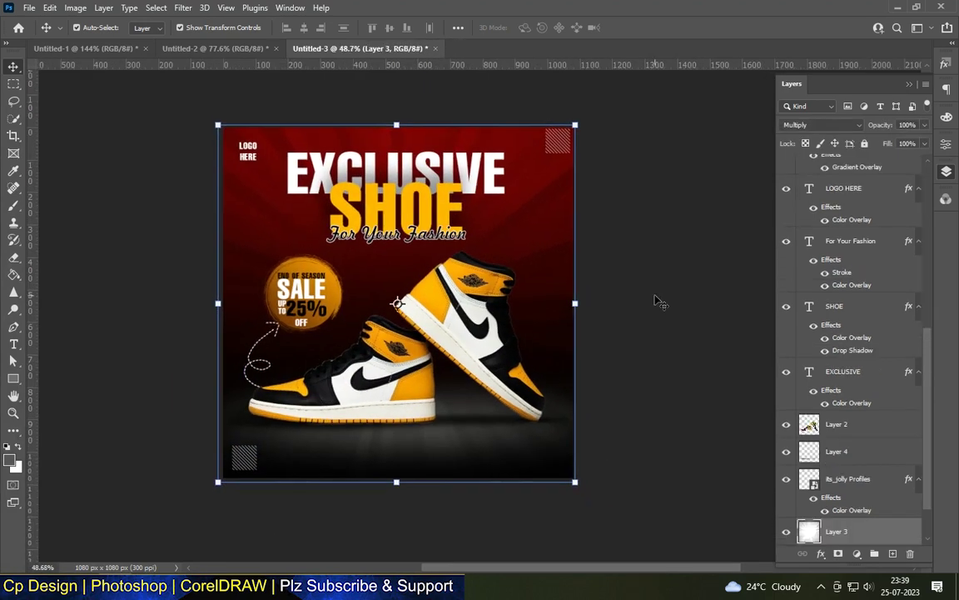
# Rotate the pasted chevrons 90° to point down and shrink them onto the poster.
pyautogui.hotkey('ctrl', 't')
pyautogui.rightClick(430, 291)
pyautogui.click(483, 244)
pyautogui.moveTo(449, 212)
pyautogui.mouseDown()
pyautogui.moveTo(400, 358)
pyautogui.moveTo(541, 273)
pyautogui.mouseUp()
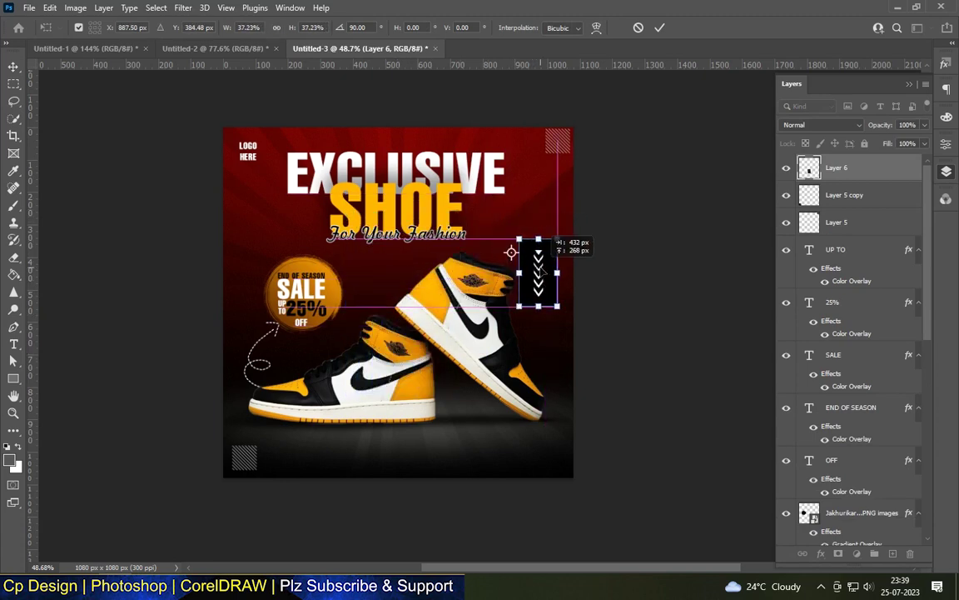
pyautogui.press('Return')
pyautogui.keyDown('alt'); pyautogui.scroll(1, 547, 272); pyautogui.keyUp('alt')
# Shrink the chevrons beside SHOE and set their blend mode to Screen.
pyautogui.hotkey('ctrl', 't')
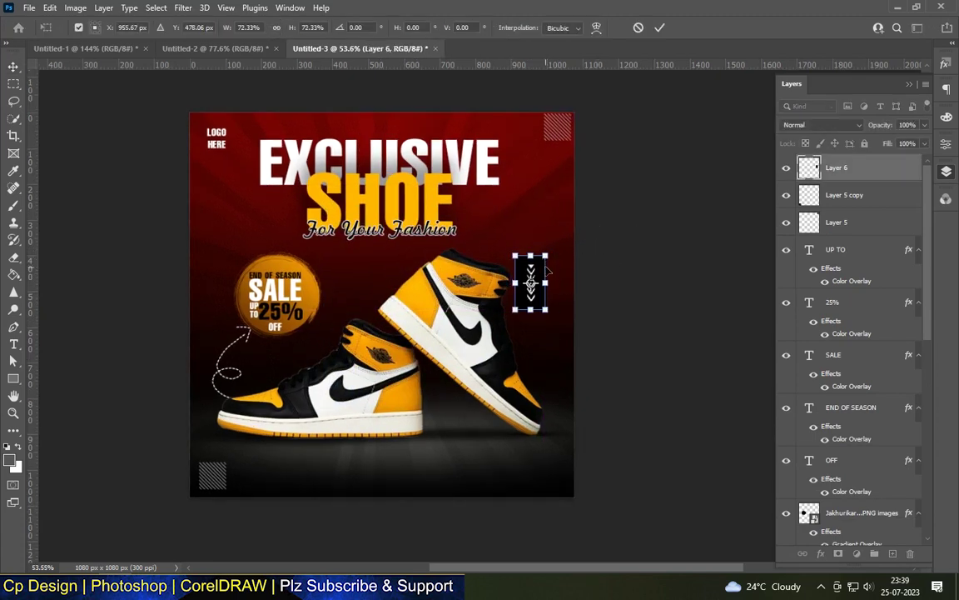
pyautogui.moveTo(533, 276)
pyautogui.mouseDown()
pyautogui.moveTo(505, 226)
pyautogui.moveTo(530, 221)
pyautogui.mouseUp()
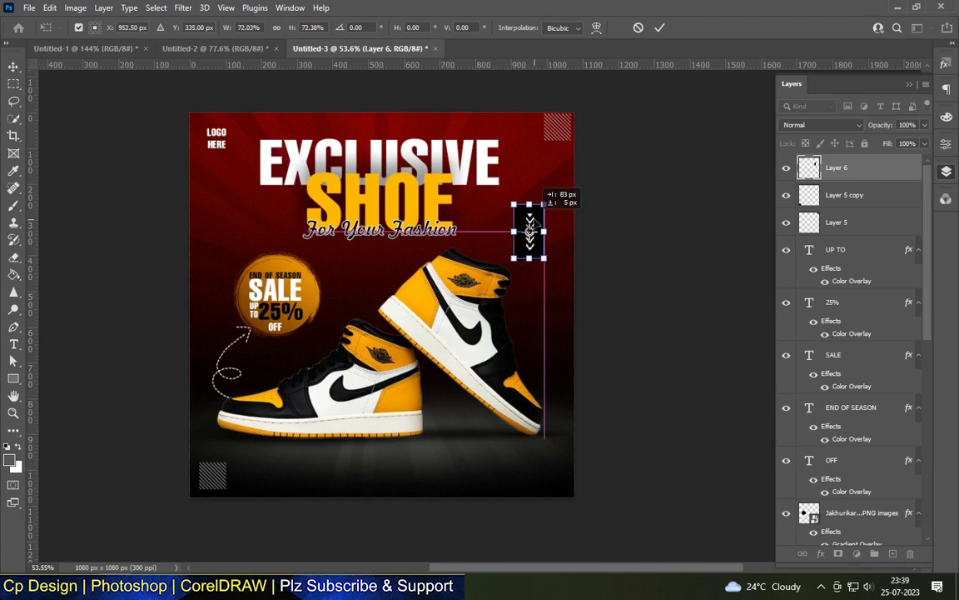
pyautogui.click(816, 125)
pyautogui.click(787, 237)
pyautogui.press('Return')
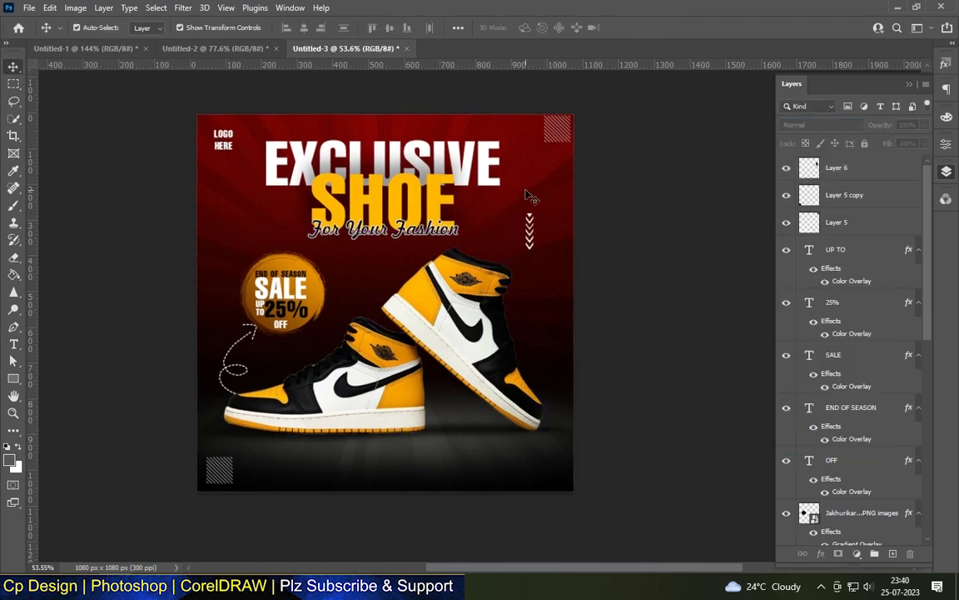
# Duplicate the chevrons, rotate the copy to point left and place it below the front shoe.
pyautogui.click(641, 233)
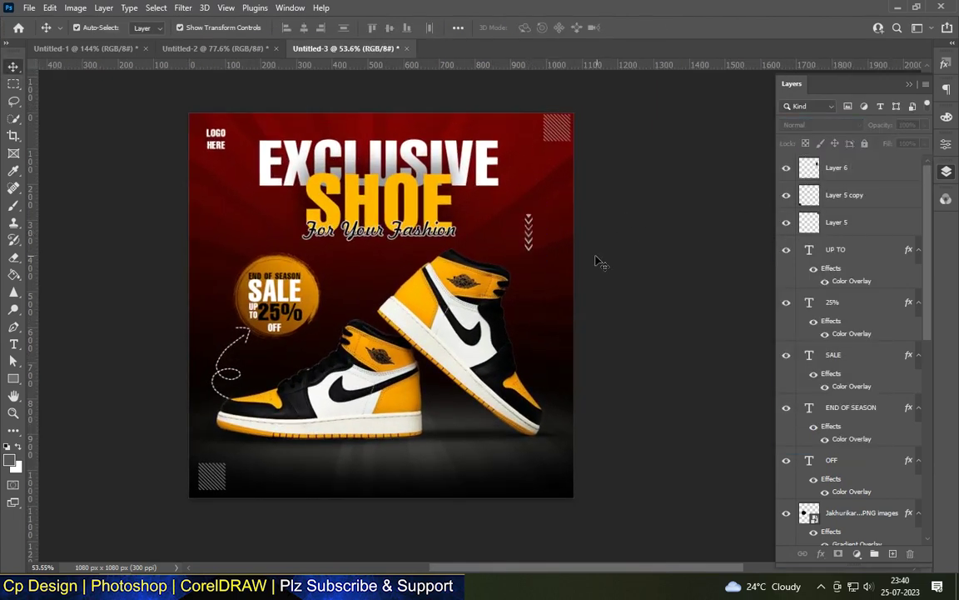
pyautogui.moveTo(531, 243); pyautogui.dragTo(350, 283)
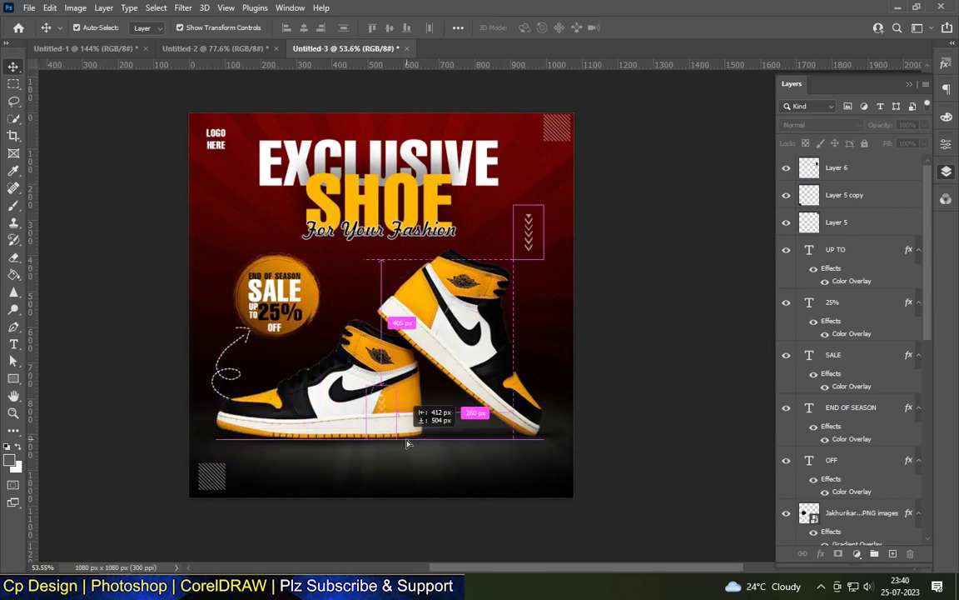
pyautogui.rightClick(352, 258)
pyautogui.hotkey('ctrl', 't')
pyautogui.rightClick(351, 263)
pyautogui.click(402, 495)
pyautogui.press('Return')
pyautogui.moveTo(355, 284); pyautogui.dragTo(376, 275)
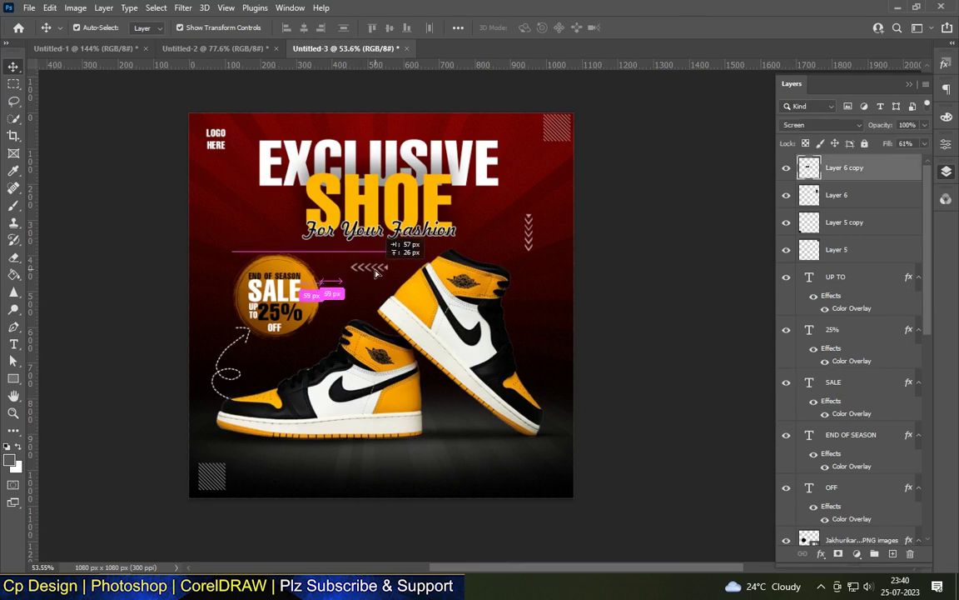
pyautogui.moveTo(314, 471)
pyautogui.mouseDown()
pyautogui.moveTo(454, 449)
pyautogui.moveTo(285, 457)
pyautogui.mouseUp()
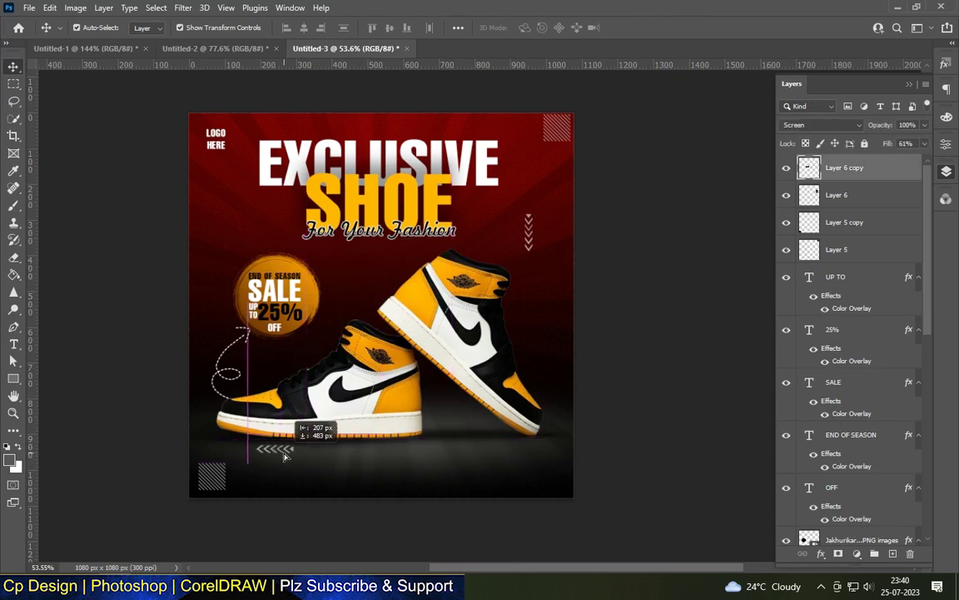
# Bring in the DailyMinimal graphic and move it behind the shoes.
pyautogui.moveTo(463, 450)
pyautogui.mouseDown()
pyautogui.moveTo(804, 575)
pyautogui.moveTo(841, 450)
pyautogui.mouseUp()
pyautogui.hotkey('ctrl', 't')
pyautogui.moveTo(358, 304); pyautogui.dragTo(348, 288)
# Commit the DailyMinimal graphic's position and open its blend-mode options.
pyautogui.press('Return')
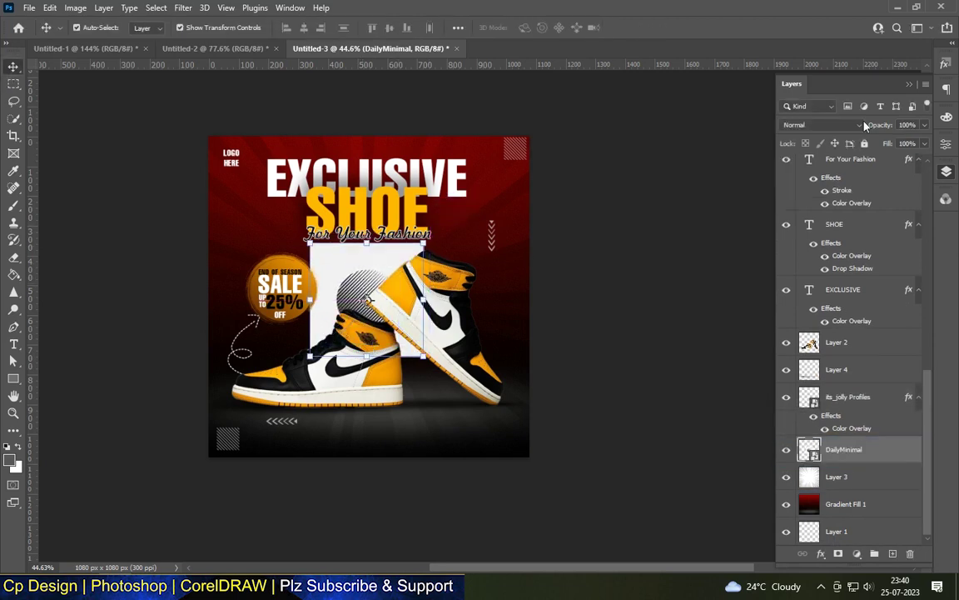
pyautogui.click(820, 125)
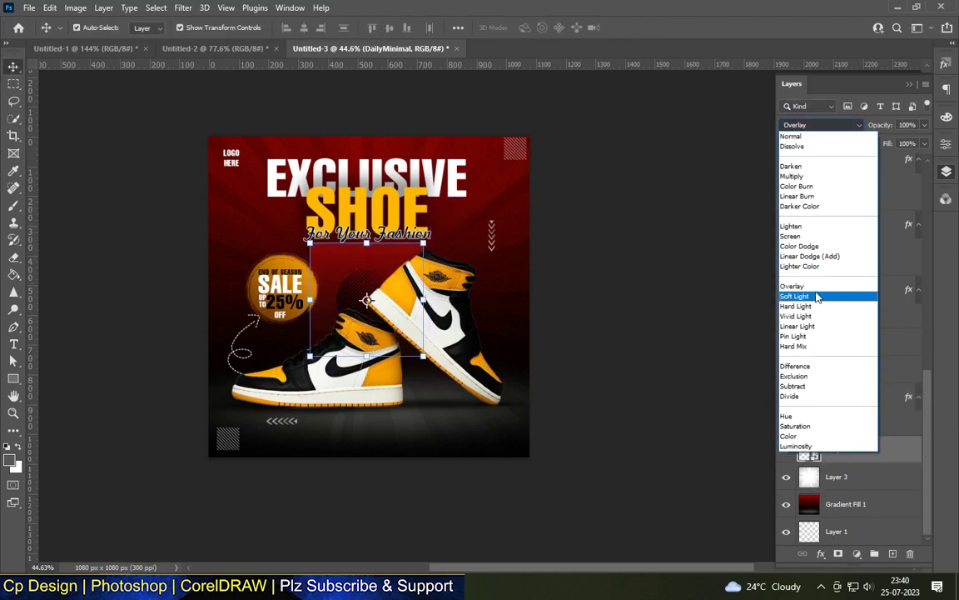
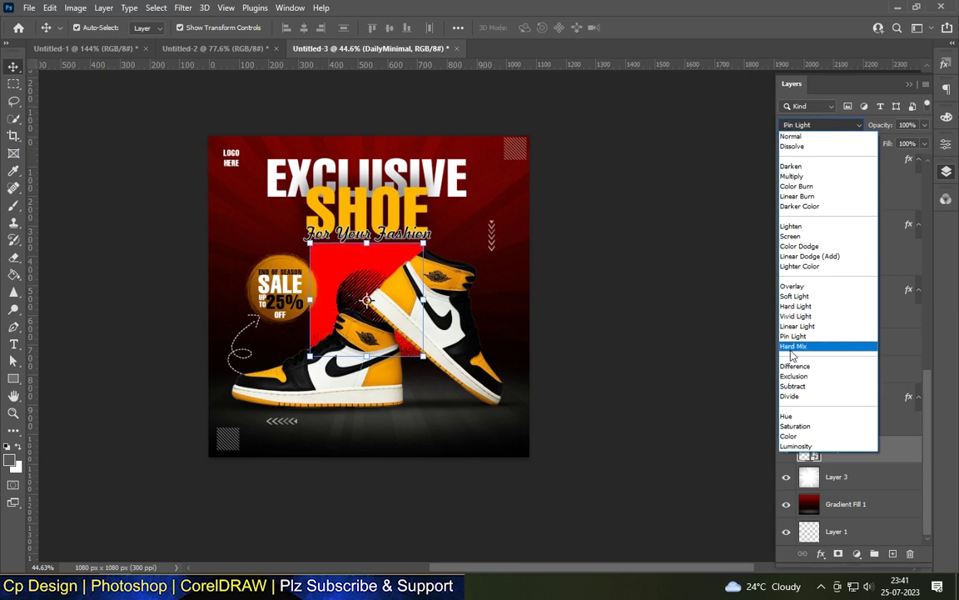
# Set the DailyMinimal circle graphic layer to Divide blend mode at 38% fill.
pyautogui.click(795, 407)
pyautogui.click(681, 385)
pyautogui.scroll(2, 364, 277)
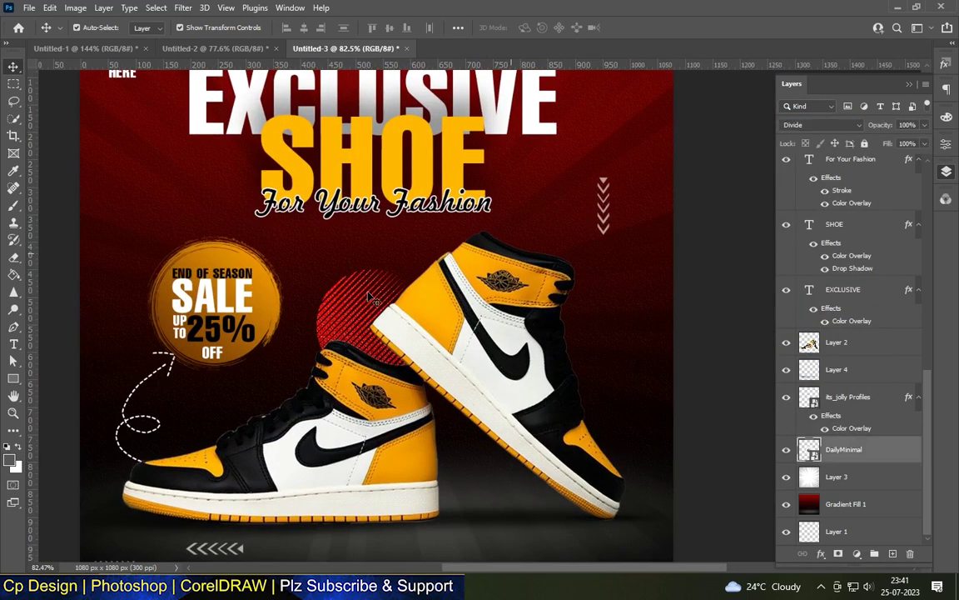
pyautogui.click(363, 277)
pyautogui.scroll(-1, 364, 277)
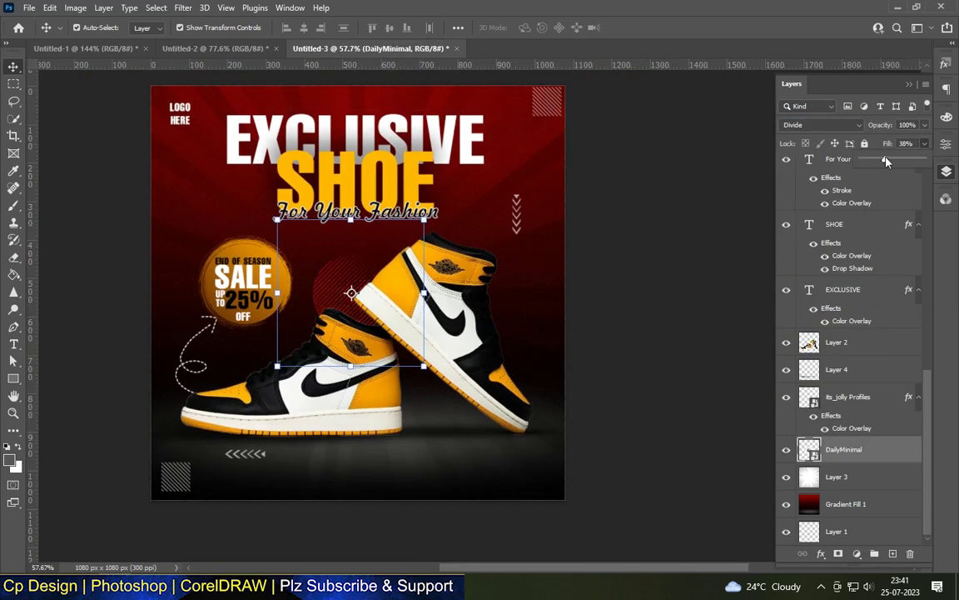
pyautogui.scroll(-2, 318, 263)
pyautogui.scroll(1, 318, 263)
# Alt-drag a copy of the circle graphic beneath the right shoe.
pyautogui.moveTo(319, 263)
pyautogui.mouseDown()
pyautogui.moveTo(453, 352)
pyautogui.moveTo(480, 356)
pyautogui.mouseUp()
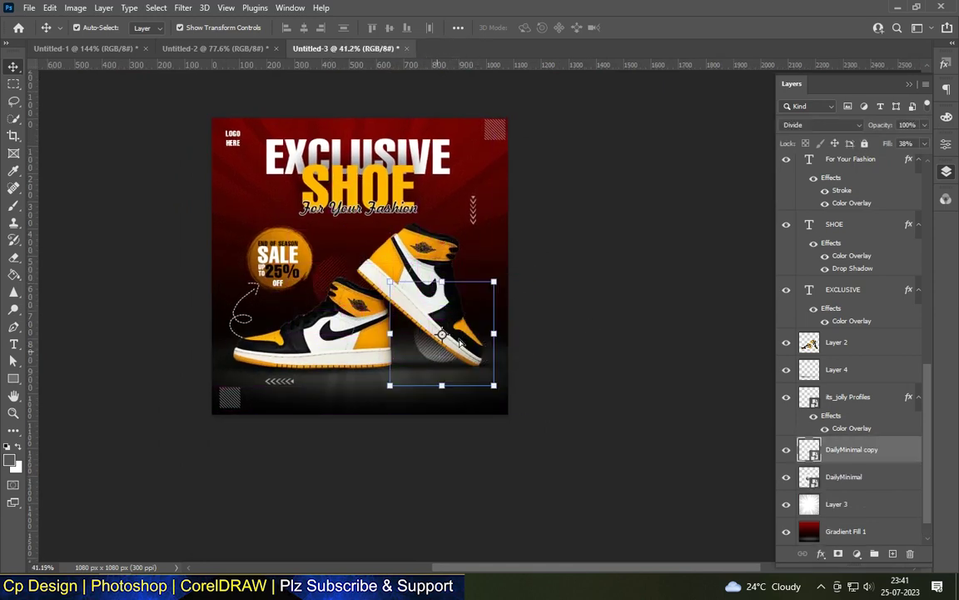
pyautogui.scroll(-1, 279, 283)
pyautogui.scroll(-1, 279, 283)
pyautogui.scroll(1, 281, 263)
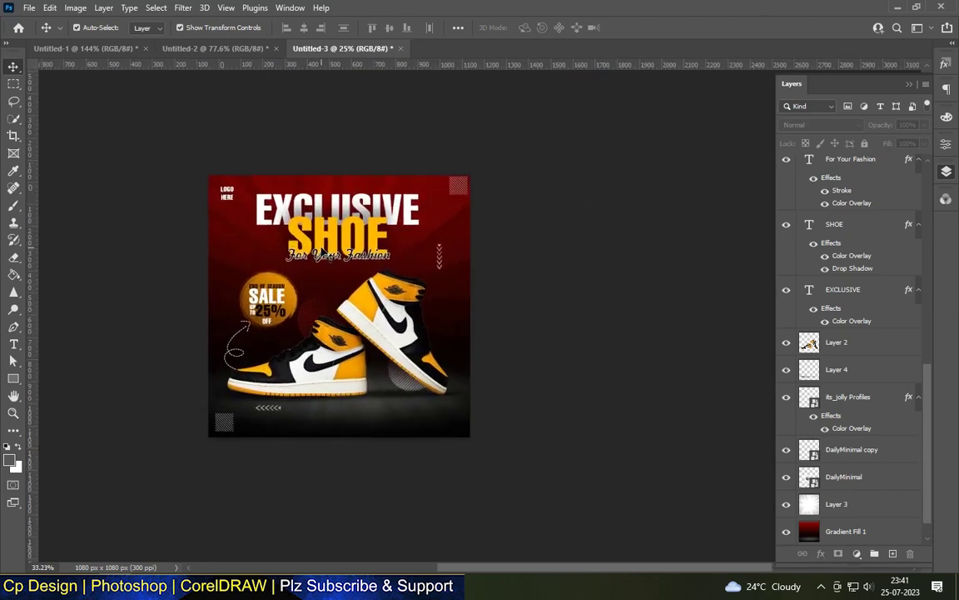
pyautogui.scroll(2, 564, 300)
pyautogui.scroll(1, 455, 172)
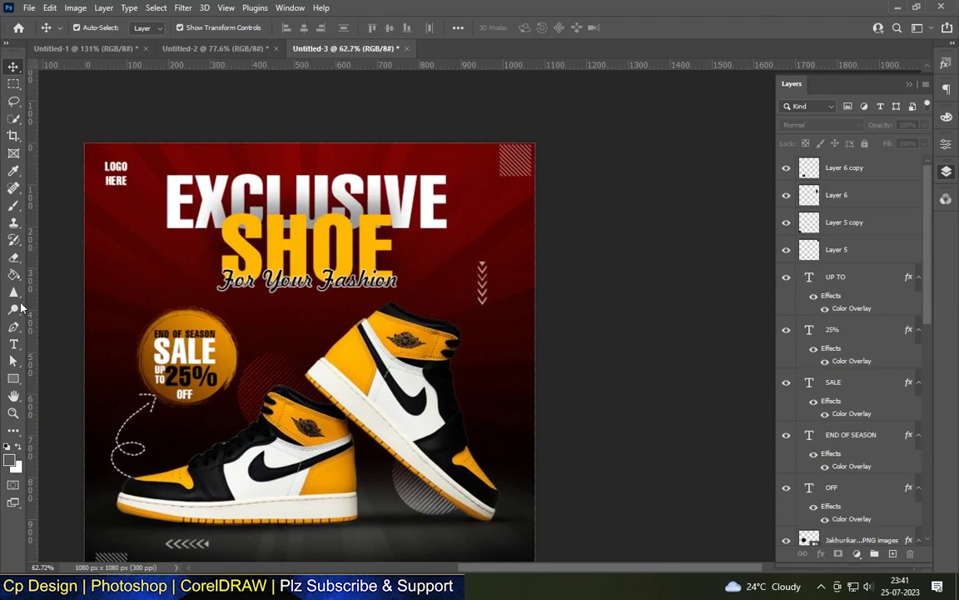
pyautogui.press('t')
pyautogui.scroll(2, 475, 183)
# Choose Acumin Variable Concept ExtraCondensed Medium as the text font.
pyautogui.scroll(1, 465, 207)
pyautogui.click(194, 28)
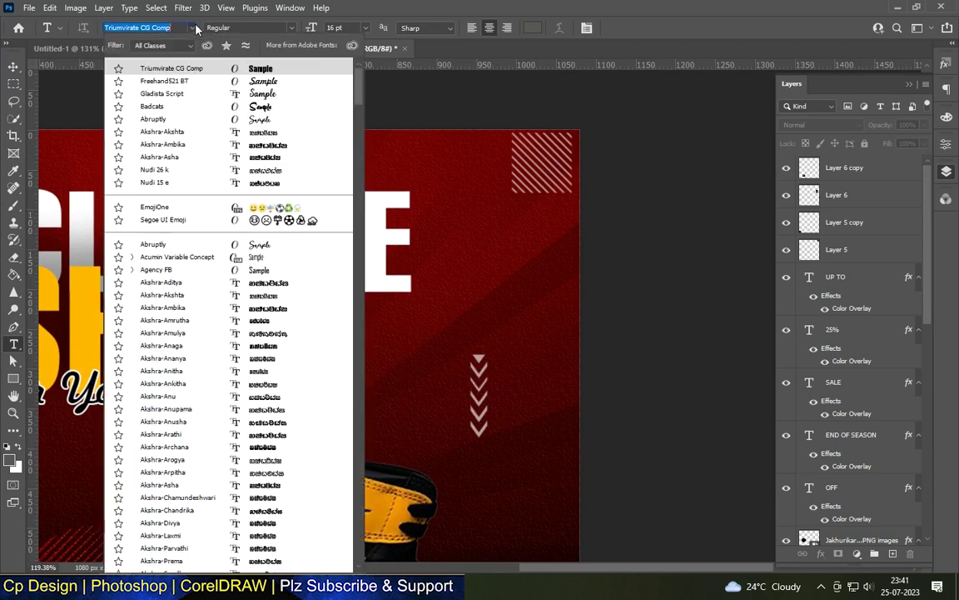
pyautogui.click(132, 270)
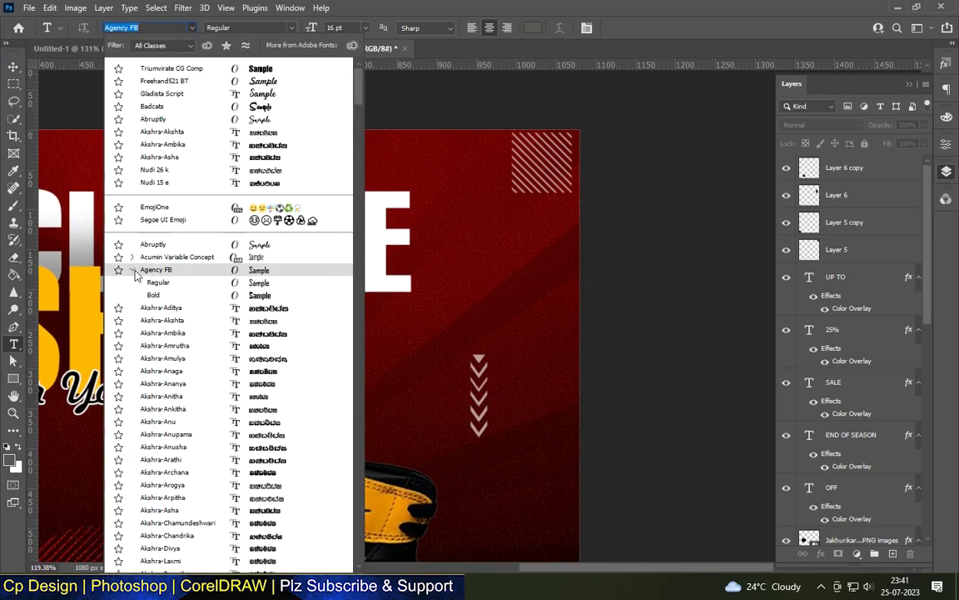
pyautogui.click(176, 256)
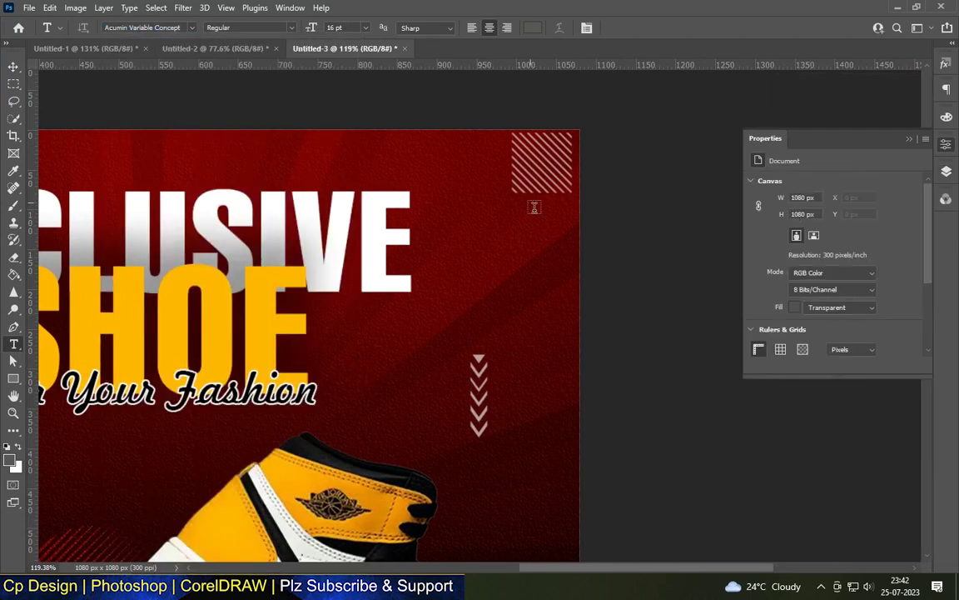
pyautogui.click(191, 28)
pyautogui.click(132, 256)
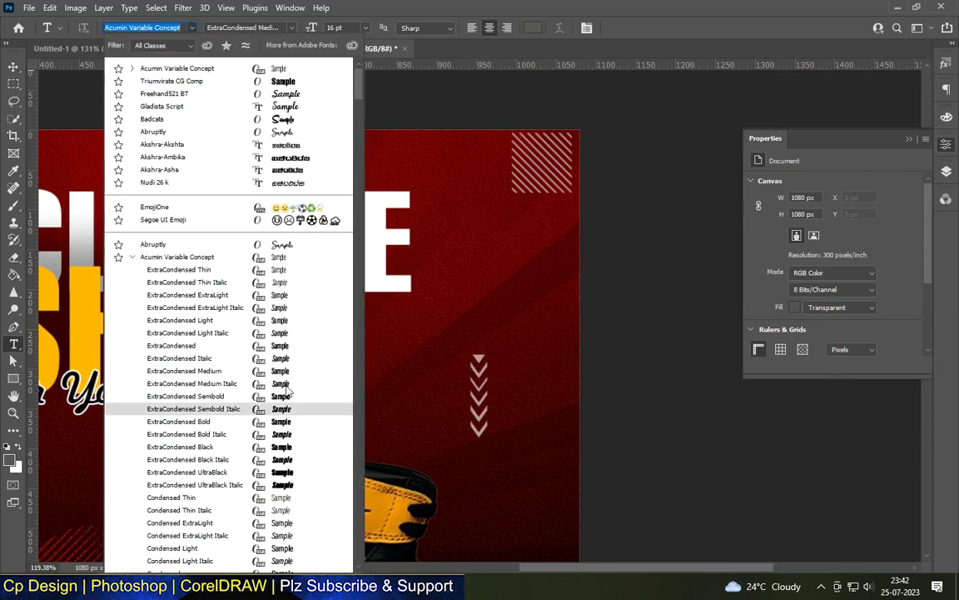
pyautogui.click(287, 377)
# Type 'FOLLOW IN' near the poster's top-right corner.
pyautogui.click(470, 219)
pyautogui.write('folow')
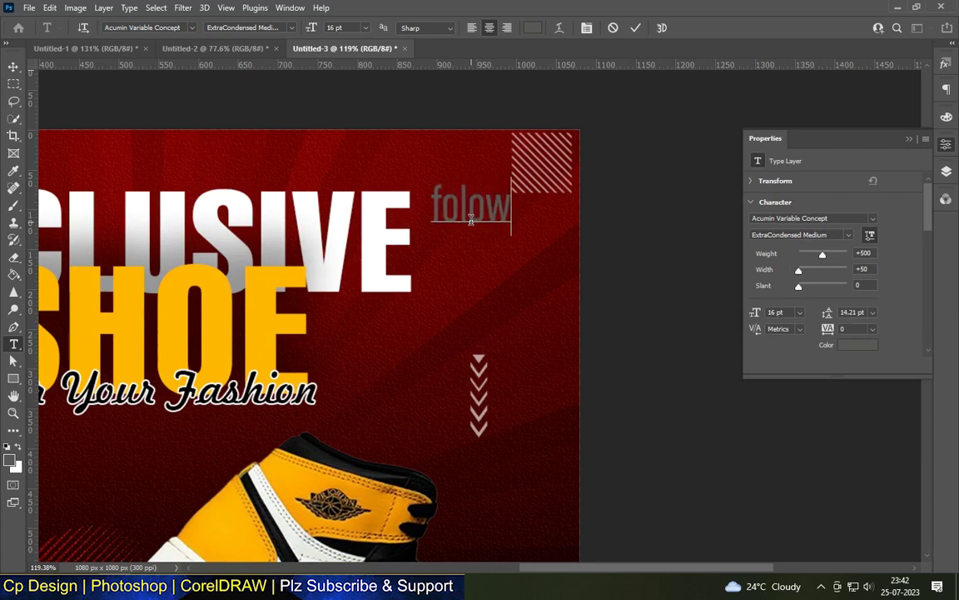
pyautogui.hotkey('ctrl', 'a')
pyautogui.write('FOLLOW')
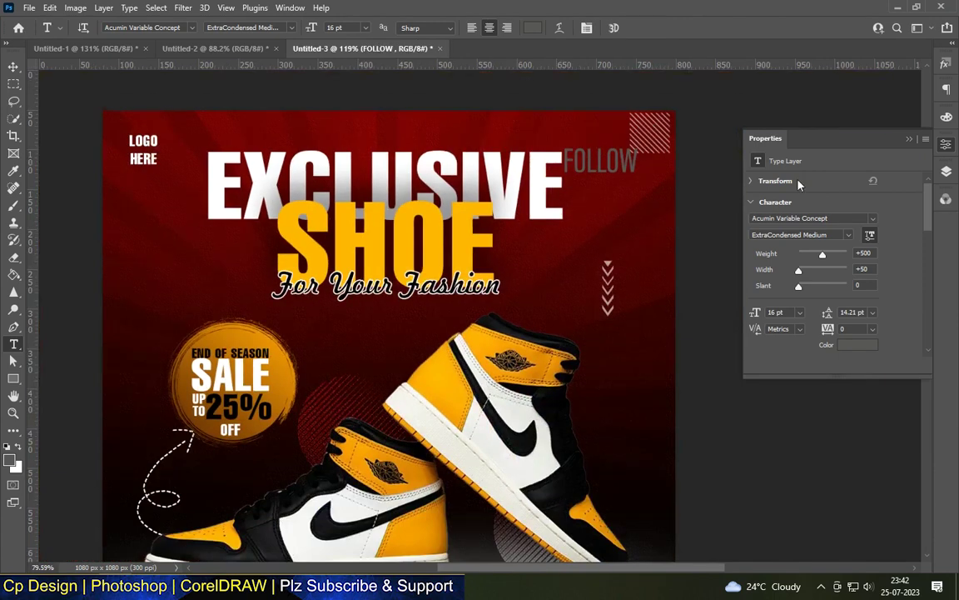
pyautogui.scroll(-2, 640, 154)
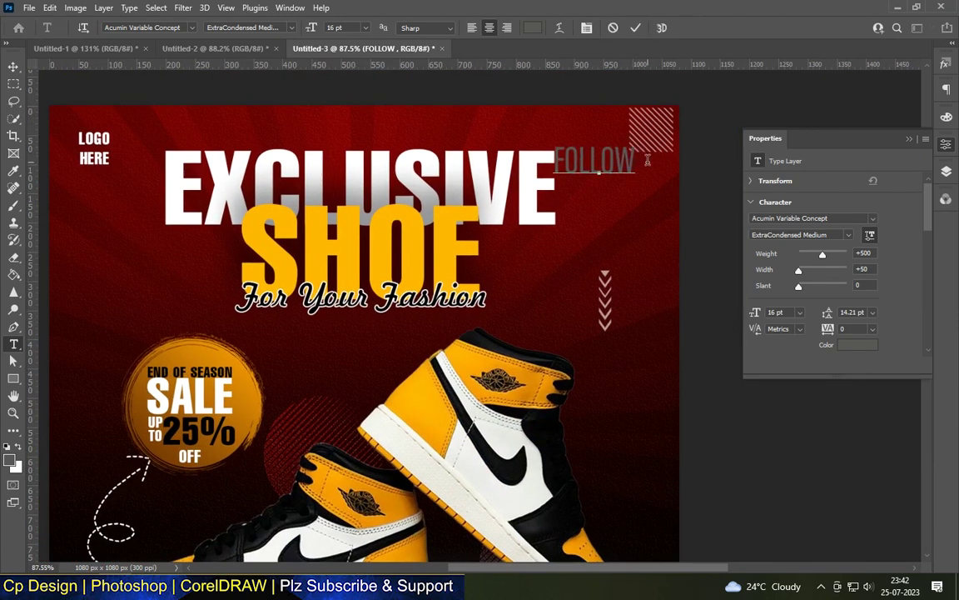
pyautogui.write('IN')
pyautogui.click(14, 66)
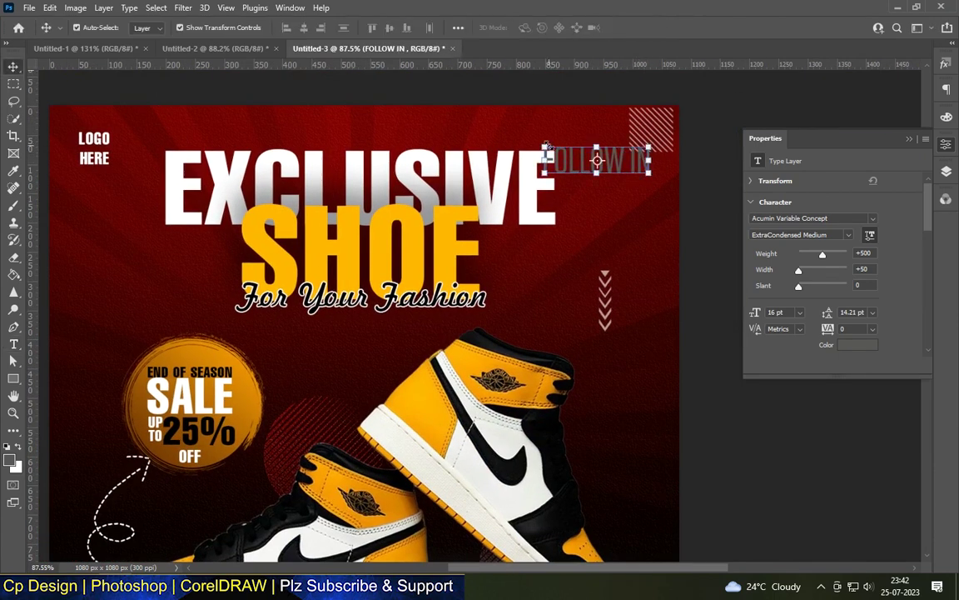
# Scale FOLLOW IN down to about 57% and move it beside the hatched corner.
pyautogui.hotkey('ctrl', 't')
pyautogui.moveTo(632, 140)
pyautogui.mouseDown()
pyautogui.moveTo(652, 156)
pyautogui.moveTo(602, 175)
pyautogui.moveTo(605, 132)
pyautogui.mouseUp()
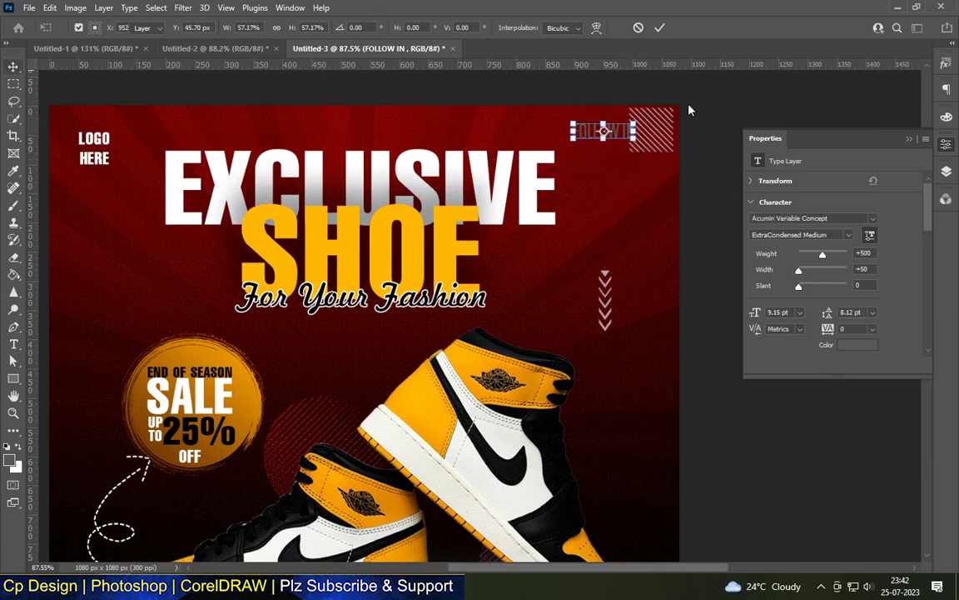
pyautogui.press('Return')
pyautogui.moveTo(657, 113)
pyautogui.mouseDown()
pyautogui.moveTo(657, 133)
pyautogui.moveTo(623, 157)
pyautogui.mouseUp()
# Resize the hatched corner square and align FOLLOW IN with it.
pyautogui.click(657, 133)
pyautogui.hotkey('ctrl', 't')
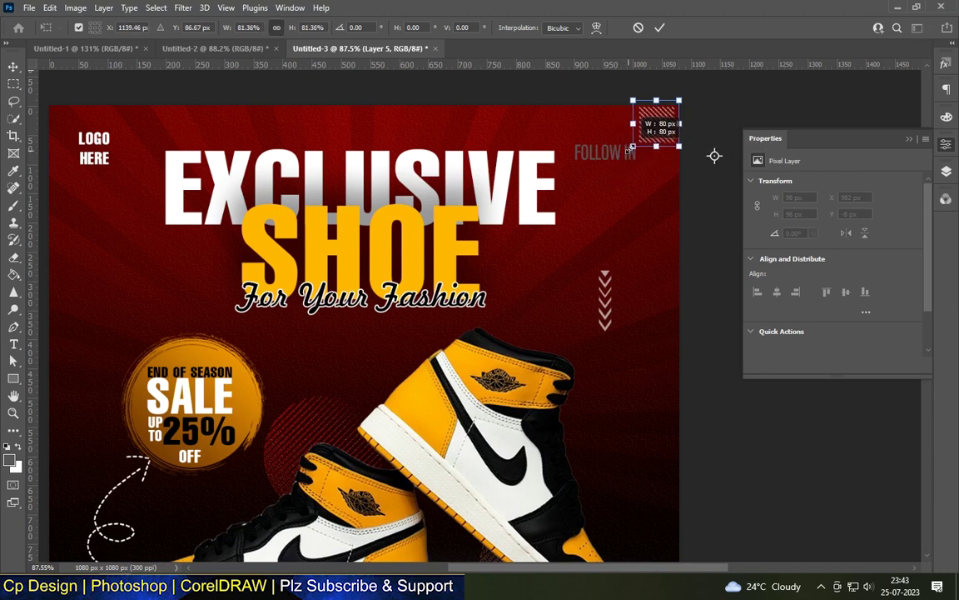
pyautogui.press('Return')
pyautogui.keyDown('alt'); pyautogui.scroll(3, 633, 150); pyautogui.keyUp('alt')
pyautogui.moveTo(614, 160); pyautogui.dragTo(616, 160)
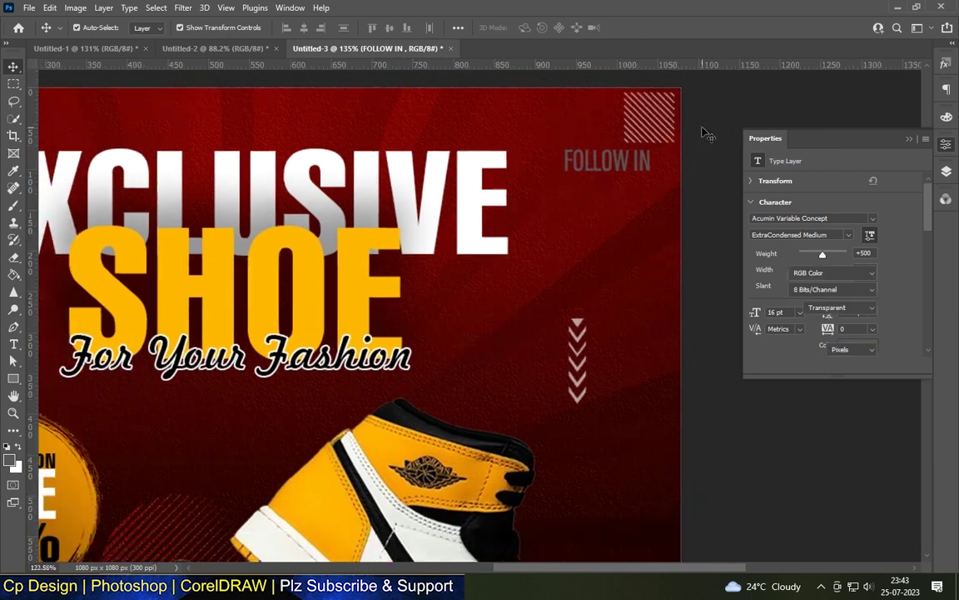
# Add 'FOR MORE DETAILS' text under the shoes and scale it down.
pyautogui.keyDown('alt'); pyautogui.scroll(-3, 563, 136); pyautogui.keyUp('alt')
pyautogui.write('FOR MORE DE')
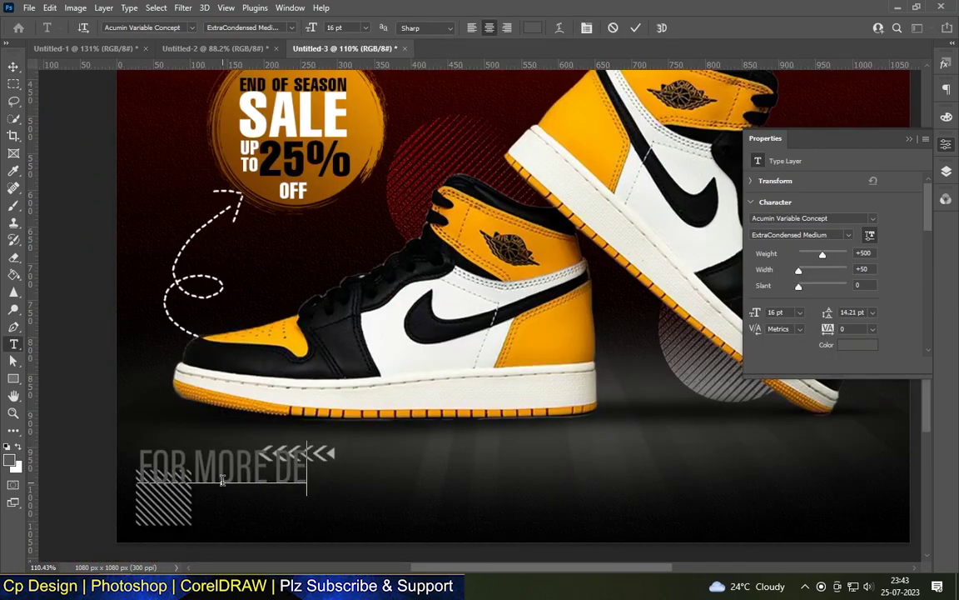
pyautogui.write('TAILES')
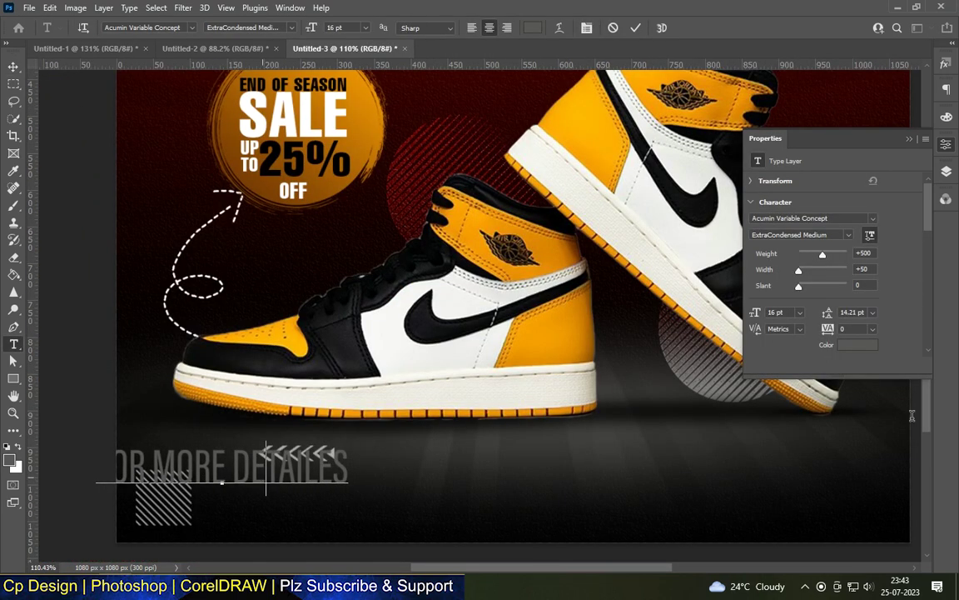
pyautogui.hotkey('ctrl', 'Return')
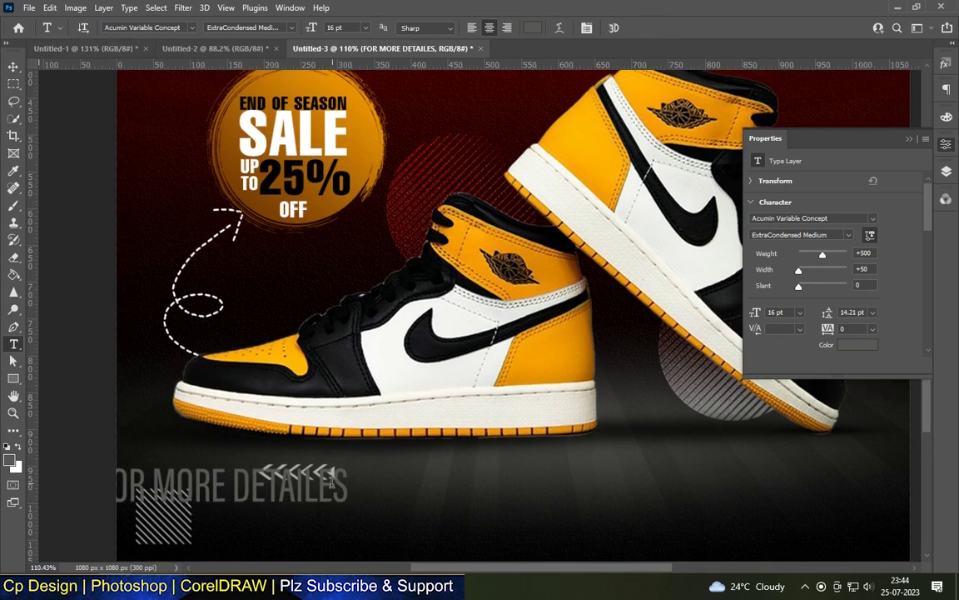
pyautogui.hotkey('ctrl', 't')
pyautogui.moveTo(374, 494)
pyautogui.mouseDown()
pyautogui.moveTo(467, 526)
pyautogui.moveTo(333, 516)
pyautogui.mouseUp()
pyautogui.scroll(-1, 333, 516)
pyautogui.click(14, 68)
# Move the hatched square up to the left side and shift the chevrons toward centre.
pyautogui.click(190, 458)
pyautogui.scroll(-1, 332, 507)
pyautogui.scroll(-1, 243, 461)
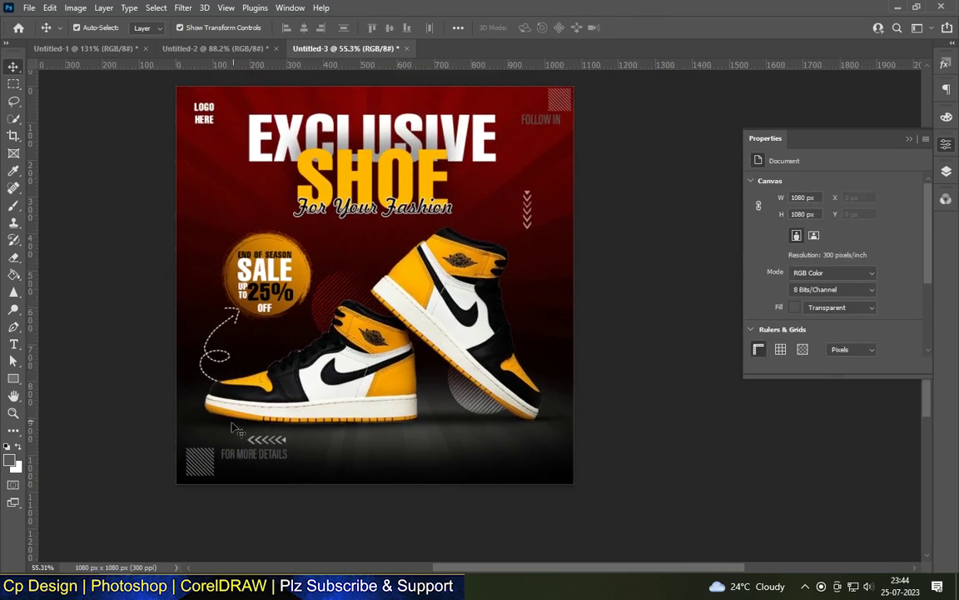
pyautogui.moveTo(207, 461); pyautogui.dragTo(207, 209)
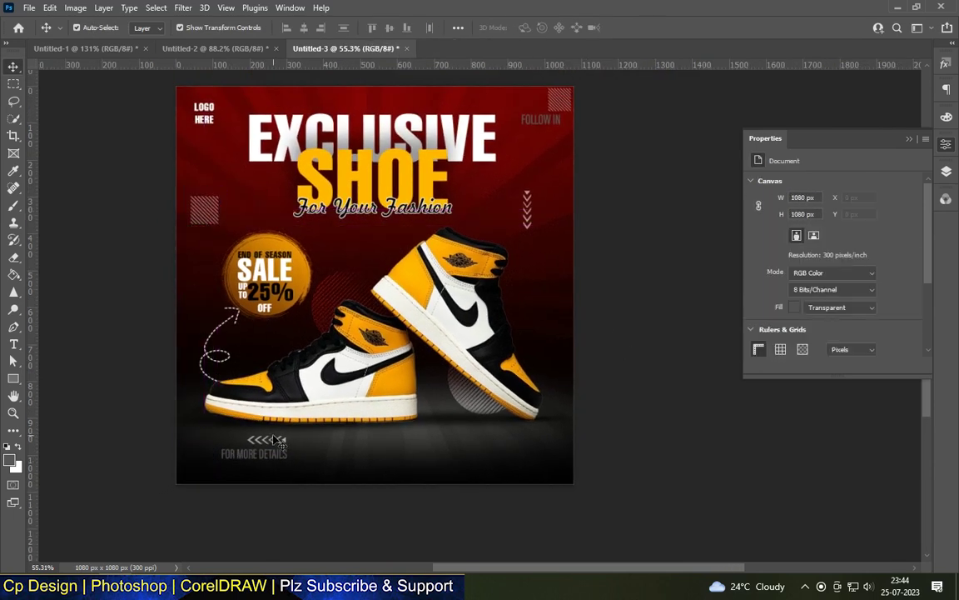
pyautogui.scroll(1, 276, 460)
pyautogui.moveTo(407, 443); pyautogui.dragTo(407, 454)
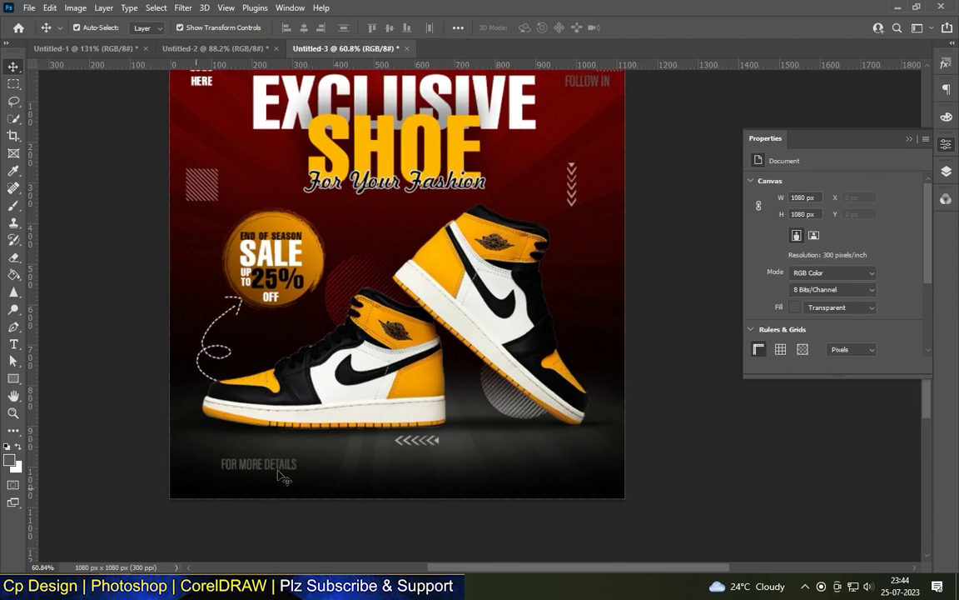
pyautogui.scroll(5, 267, 491)
pyautogui.click(220, 450)
# Duplicate the details text just below and change it to '123 456 789'.
pyautogui.scroll(5, 226, 483)
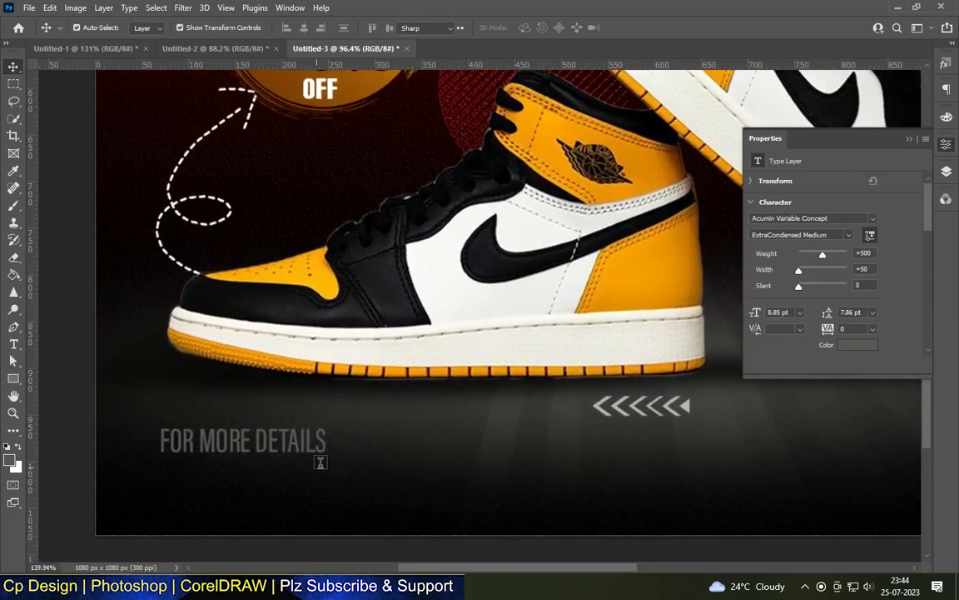
pyautogui.click(271, 441)
pyautogui.moveTo(279, 440); pyautogui.dragTo(279, 476)
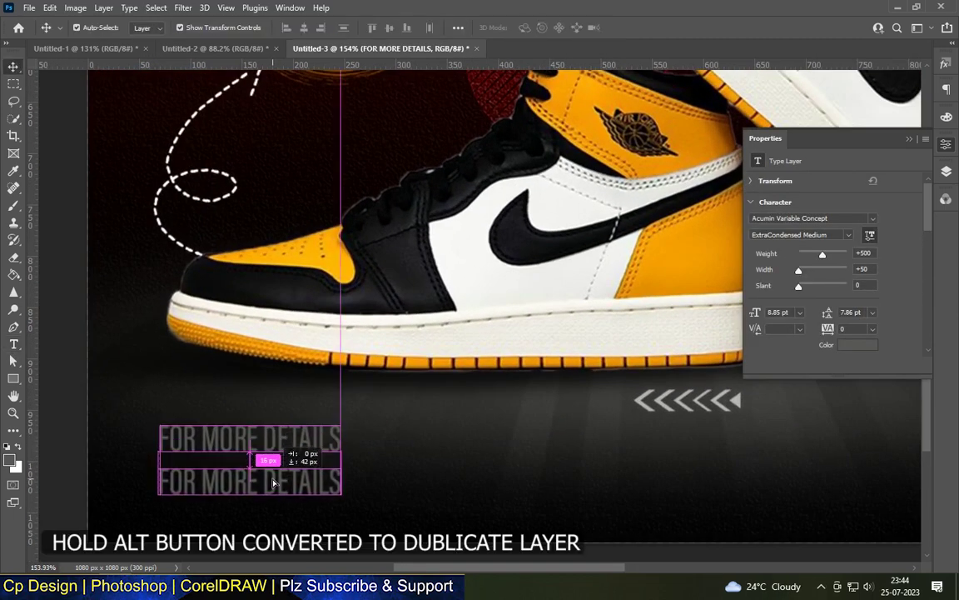
pyautogui.doubleClick(279, 475)
pyautogui.write('123 ')
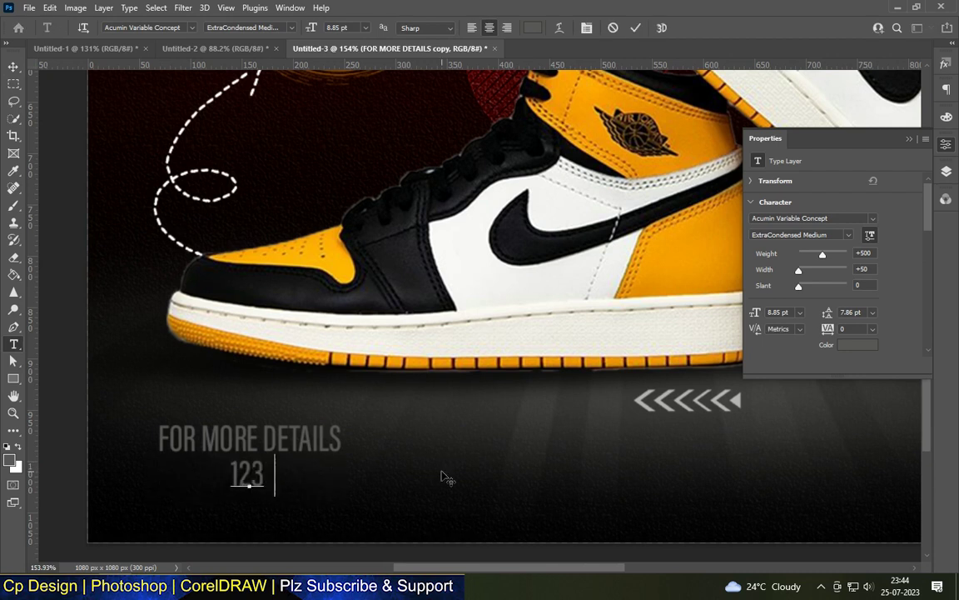
pyautogui.write('456 789')
pyautogui.hotkey('ctrl', 'Return')
# Enlarge the number line to about 157% and place it under FOR MORE DETAILS.
pyautogui.hotkey('ctrl', 't')
pyautogui.moveTo(192, 486); pyautogui.dragTo(159, 506)
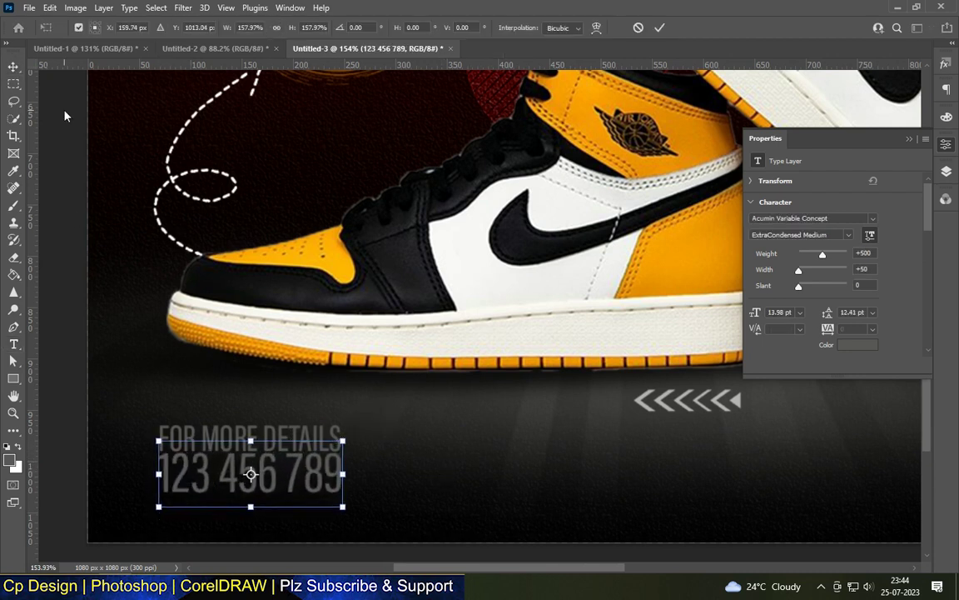
pyautogui.press('Return')
pyautogui.scroll(3, 241, 500)
pyautogui.moveTo(249, 462); pyautogui.dragTo(316, 459)
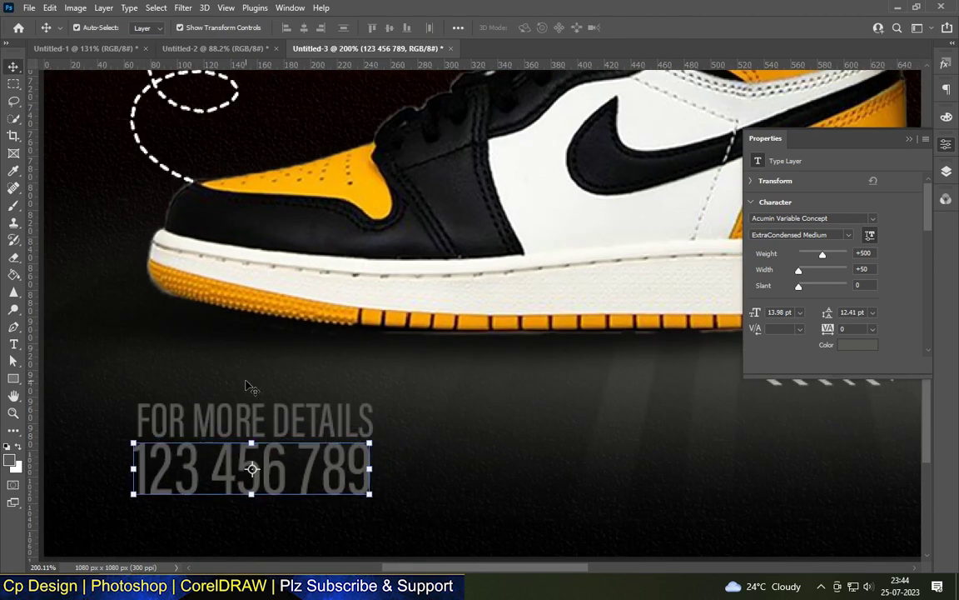
pyautogui.scroll(-5, 96, 457)
pyautogui.click(112, 454)
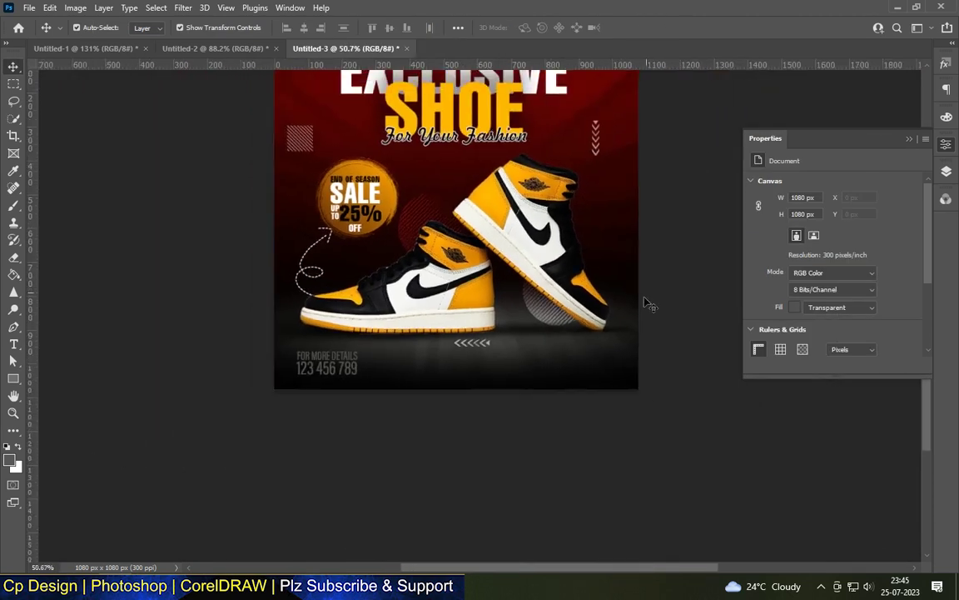
pyautogui.scroll(3, 648, 303)
# Draw a rectangle at the poster's lower right with 13 px rounded corners.
pyautogui.press('u')
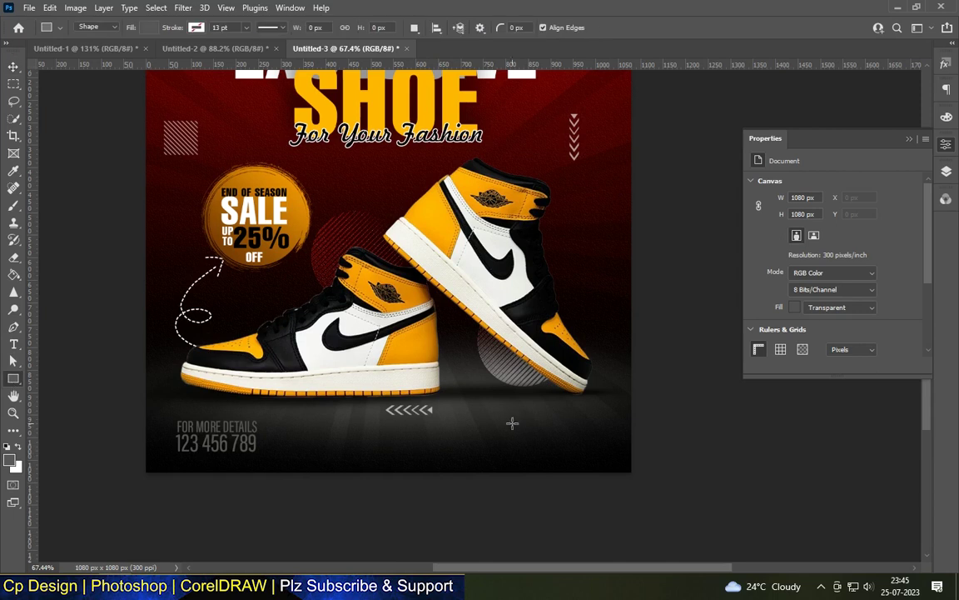
pyautogui.scroll(1, 512, 423)
pyautogui.moveTo(507, 418); pyautogui.dragTo(625, 439)
pyautogui.press('v')
pyautogui.click(599, 450)
pyautogui.click(623, 426)
pyautogui.scroll(1, 674, 424)
pyautogui.scroll(3, 636, 423)
pyautogui.moveTo(614, 450); pyautogui.dragTo(607, 443)
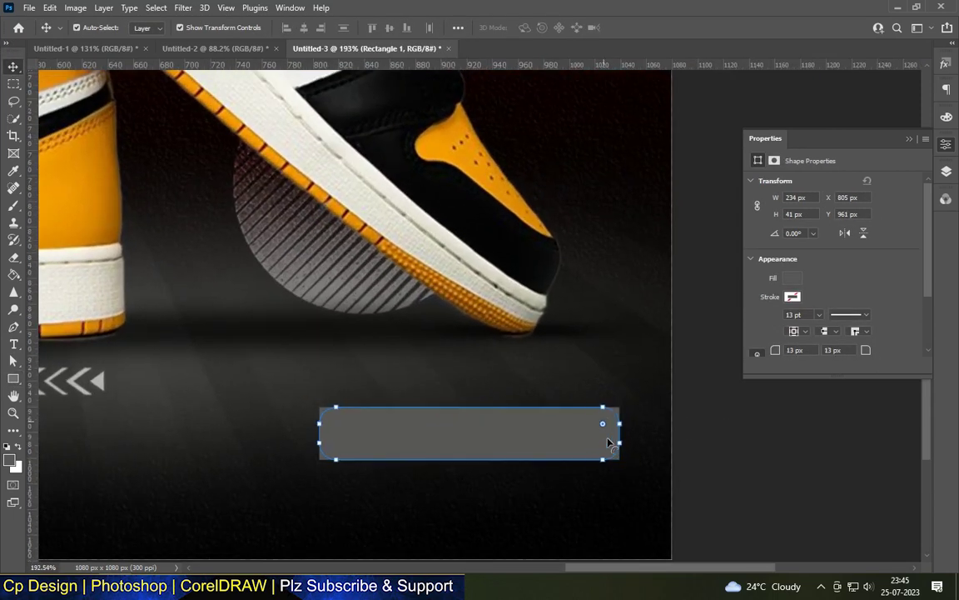
pyautogui.scroll(-2, 600, 374)
pyautogui.scroll(-2, 472, 400)
pyautogui.scroll(-2, 312, 383)
# Copy the FOR MORE DETAILS text onto the rectangle, stack it above, and clear its text.
pyautogui.moveTo(75, 398); pyautogui.dragTo(496, 403)
pyautogui.scroll(3, 462, 383)
pyautogui.click(946, 171)
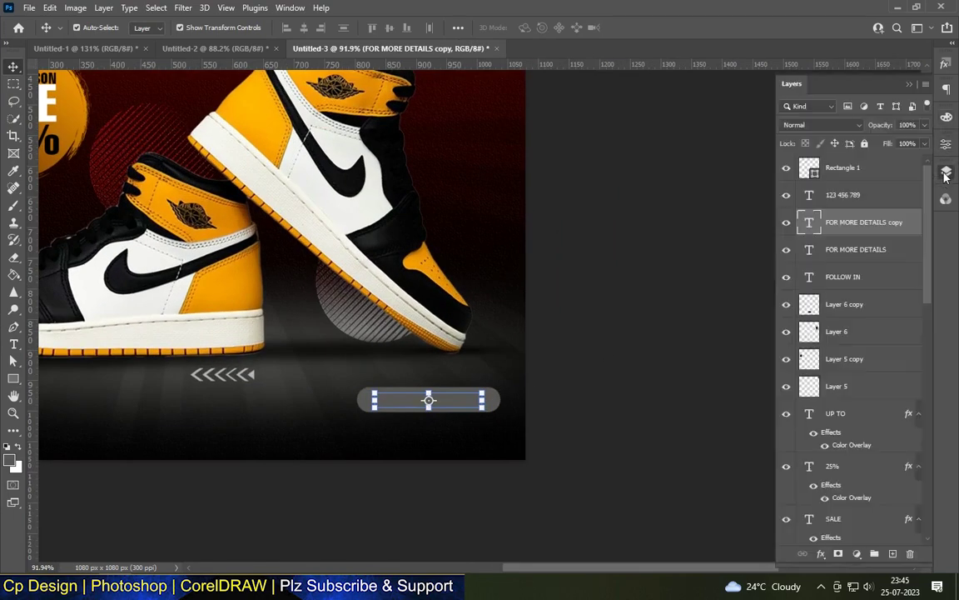
pyautogui.moveTo(851, 227); pyautogui.dragTo(837, 165)
pyautogui.click(13, 342)
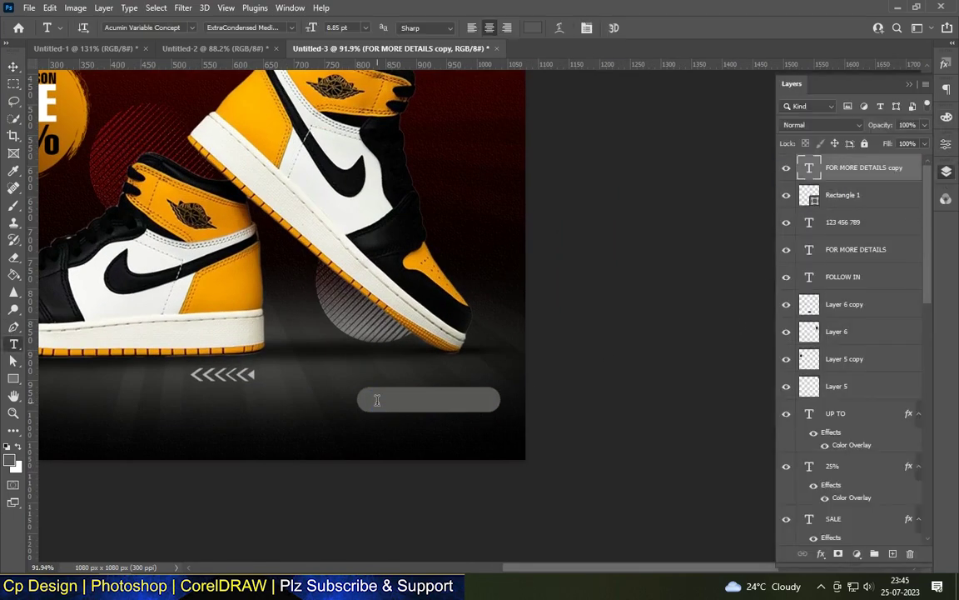
pyautogui.press('BackSpace')
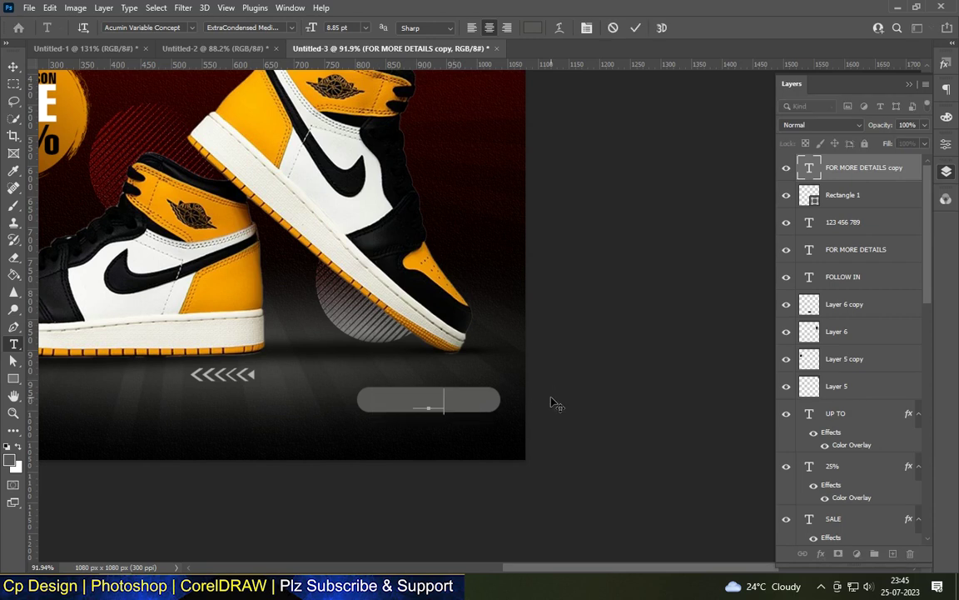
# Commit the 'ORDER NOW' text and give it a Color Overlay layer style.
pyautogui.click(14, 65)
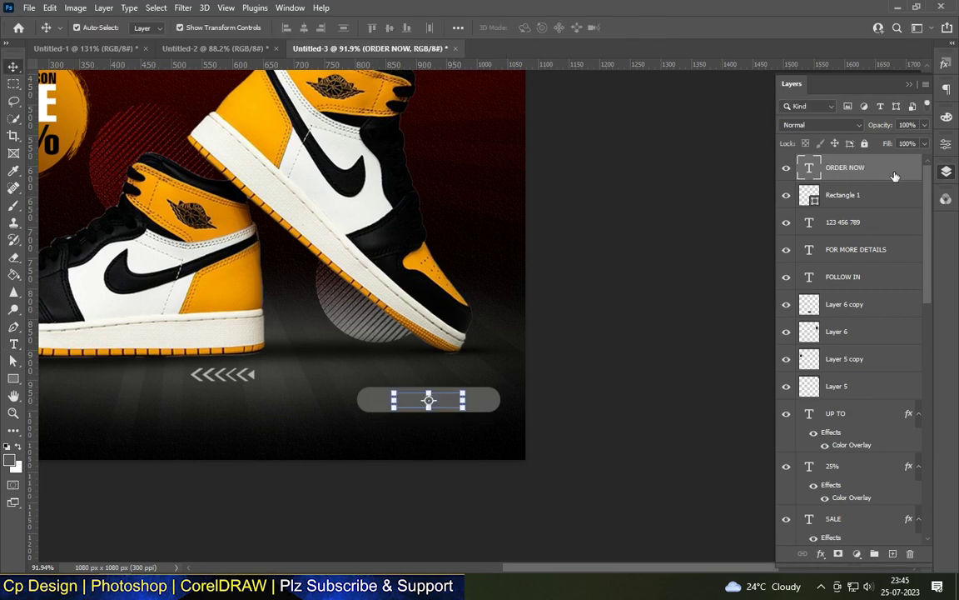
pyautogui.doubleClick(894, 176)
pyautogui.click(467, 276)
pyautogui.click(904, 120)
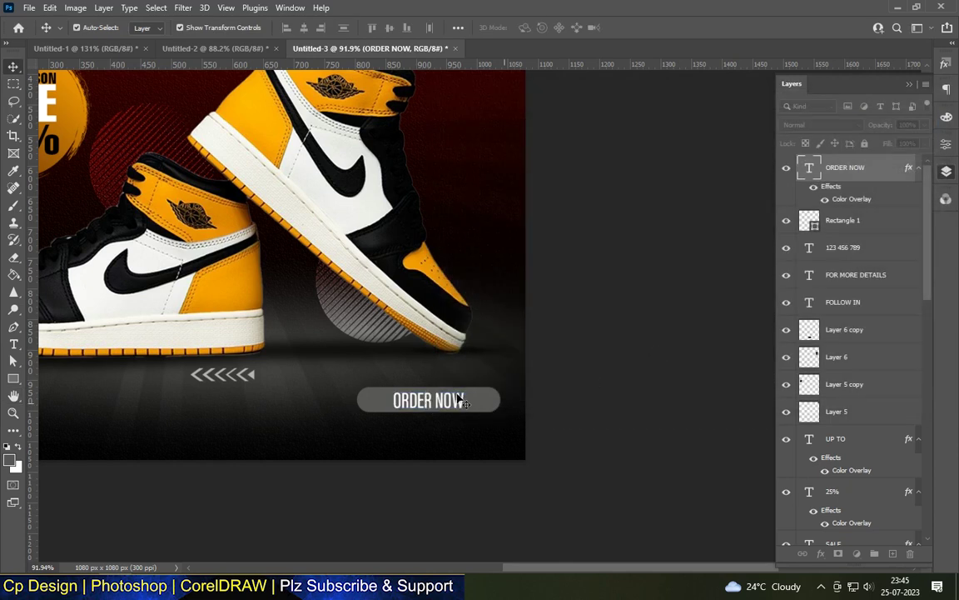
# Narrow Rectangle 1 to about 153 px to fit ORDER NOW and select both layers.
pyautogui.scroll(3, 462, 402)
pyautogui.click(487, 417)
pyautogui.moveTo(531, 403); pyautogui.dragTo(482, 410)
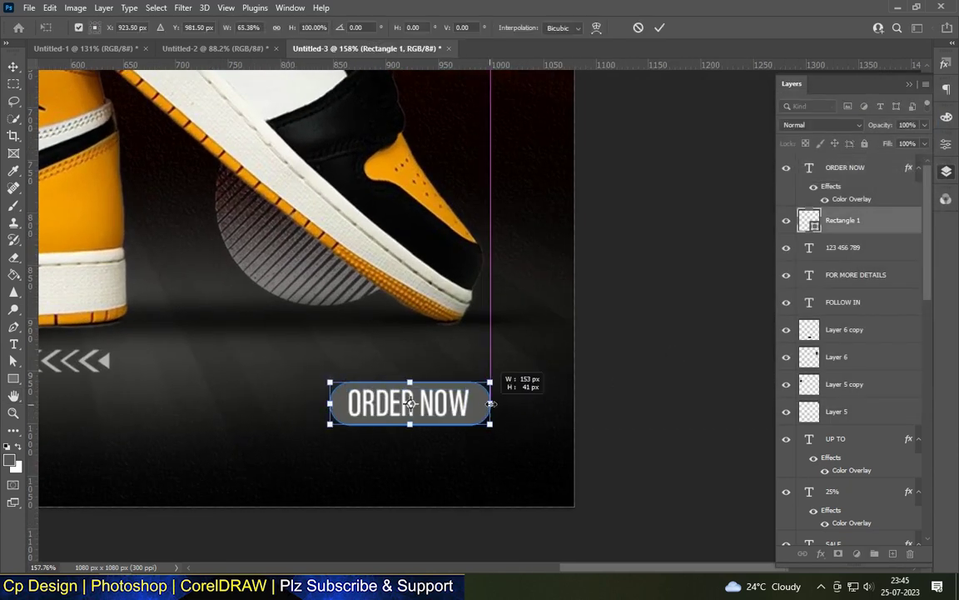
pyautogui.press('Return')
pyautogui.click(470, 404)
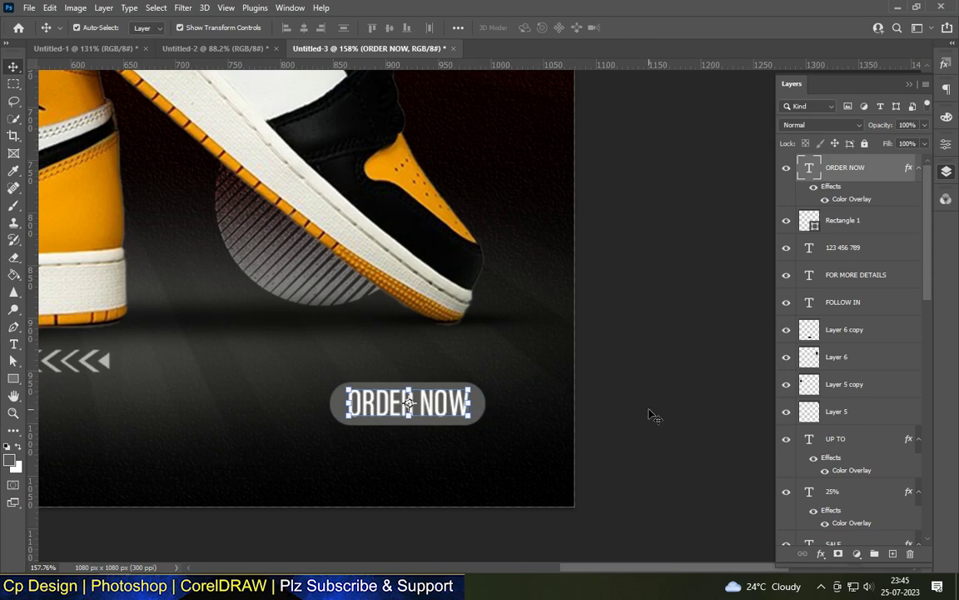
pyautogui.keyDown('shift'); pyautogui.click(475, 412); pyautogui.keyUp('shift')
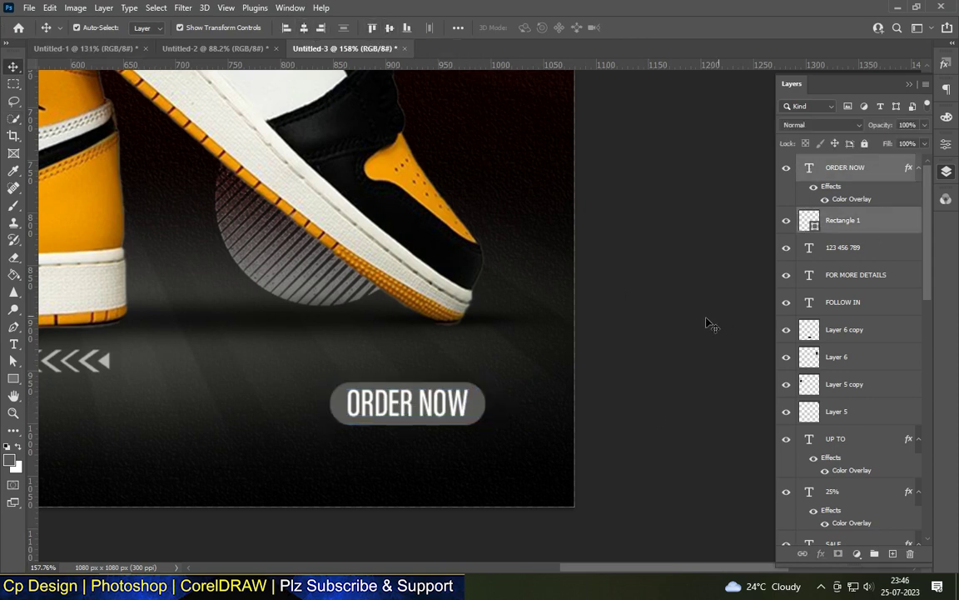
pyautogui.scroll(-3, 582, 327)
pyautogui.moveTo(454, 370); pyautogui.dragTo(443, 402)
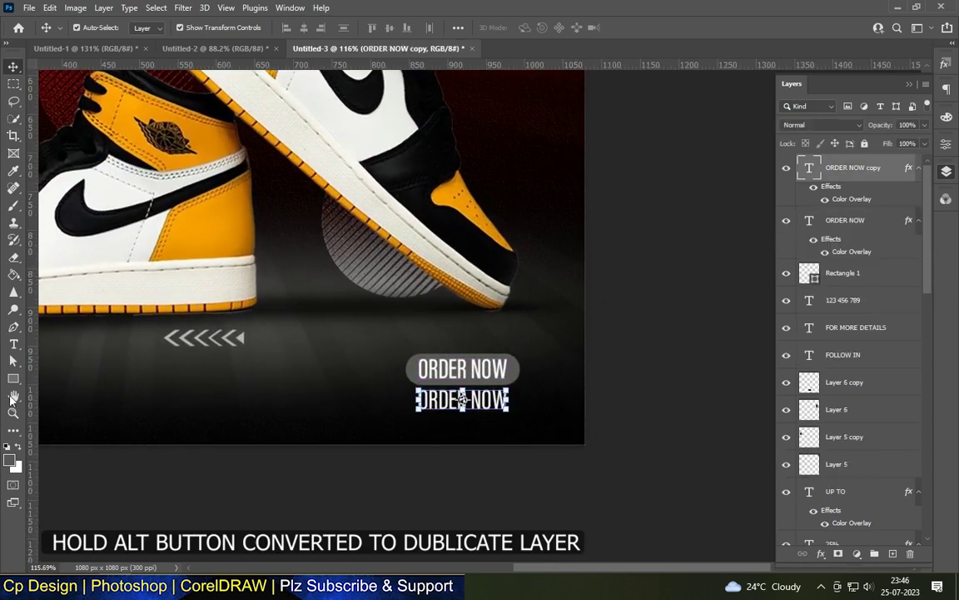
pyautogui.scroll(3, 462, 400)
pyautogui.doubleClick(471, 401)
pyautogui.write('WWW.')
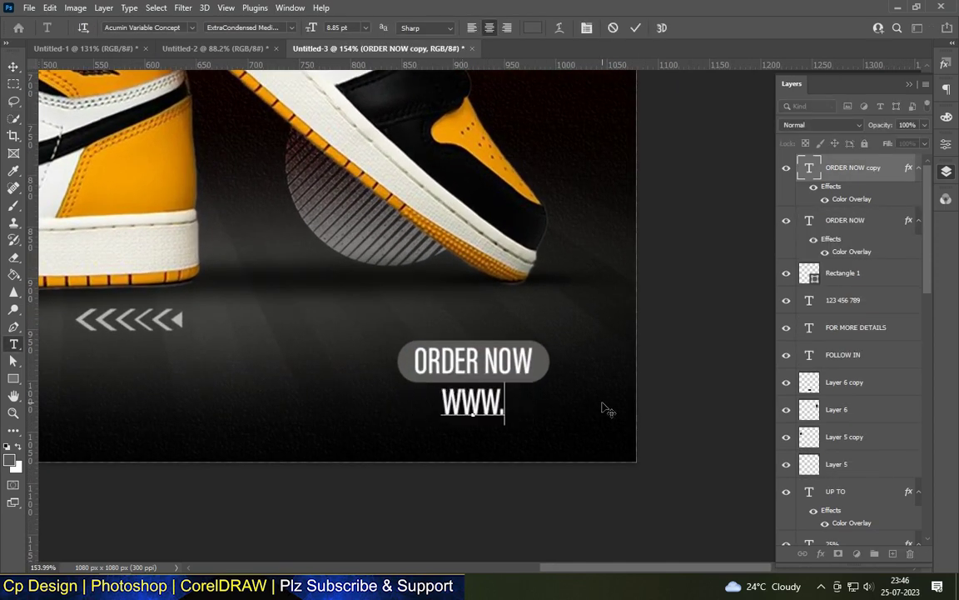
pyautogui.write('YOURWEBSITE.COM')
pyautogui.hotkey('ctrl', 't')
# Shrink the website address to about 55% and place it under ORDER NOW.
pyautogui.scroll(2, 594, 400)
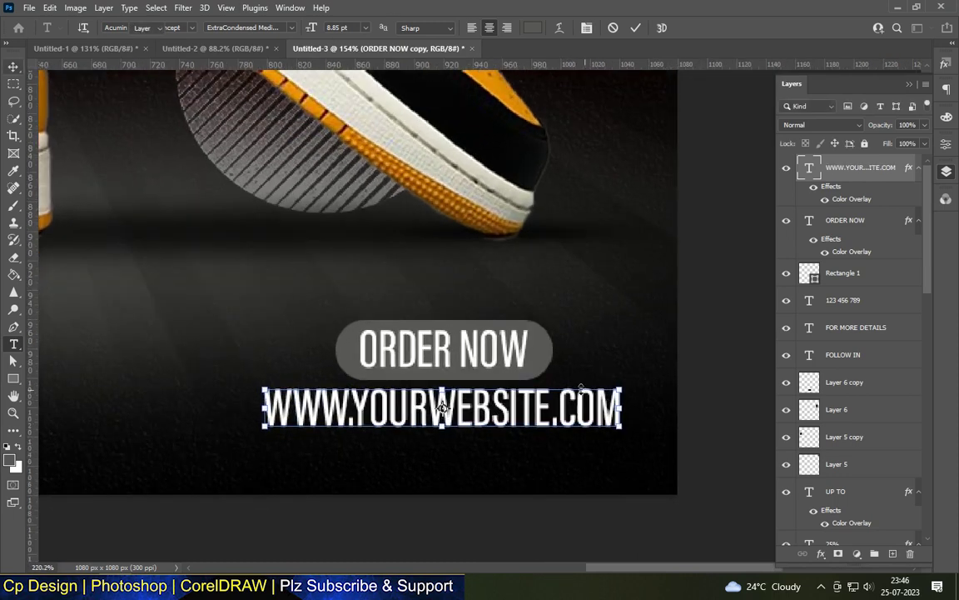
pyautogui.scroll(1, 594, 400)
pyautogui.moveTo(623, 380); pyautogui.dragTo(462, 386)
pyautogui.moveTo(393, 412)
pyautogui.mouseDown()
pyautogui.moveTo(481, 412)
pyautogui.moveTo(550, 438)
pyautogui.mouseUp()
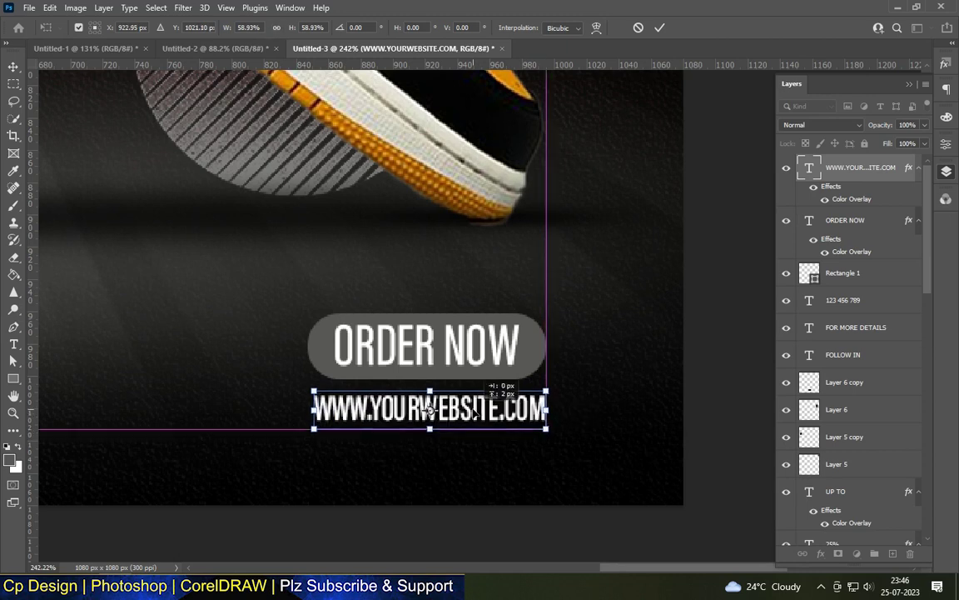
pyautogui.scroll(-1, 608, 390)
pyautogui.scroll(-2, 608, 389)
pyautogui.scroll(-1, 607, 390)
pyautogui.press('Return')
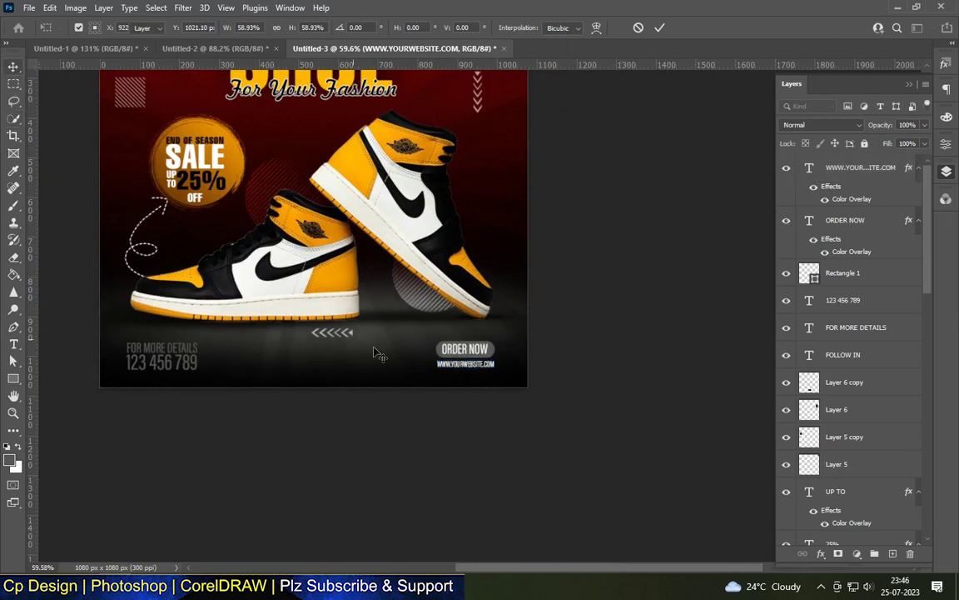
pyautogui.scroll(-1, 374, 353)
pyautogui.scroll(-2, 279, 482)
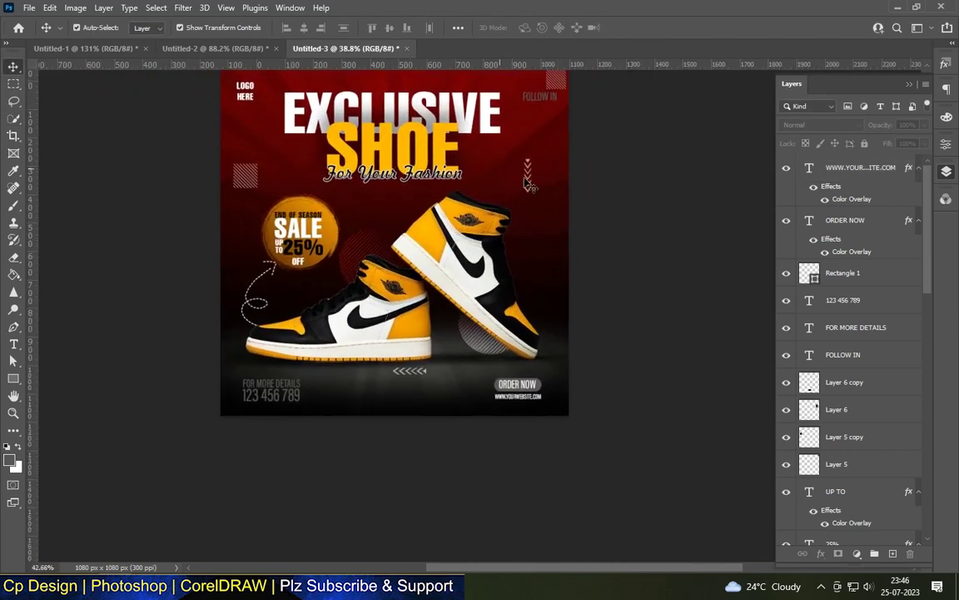
pyautogui.scroll(1, 375, 212)
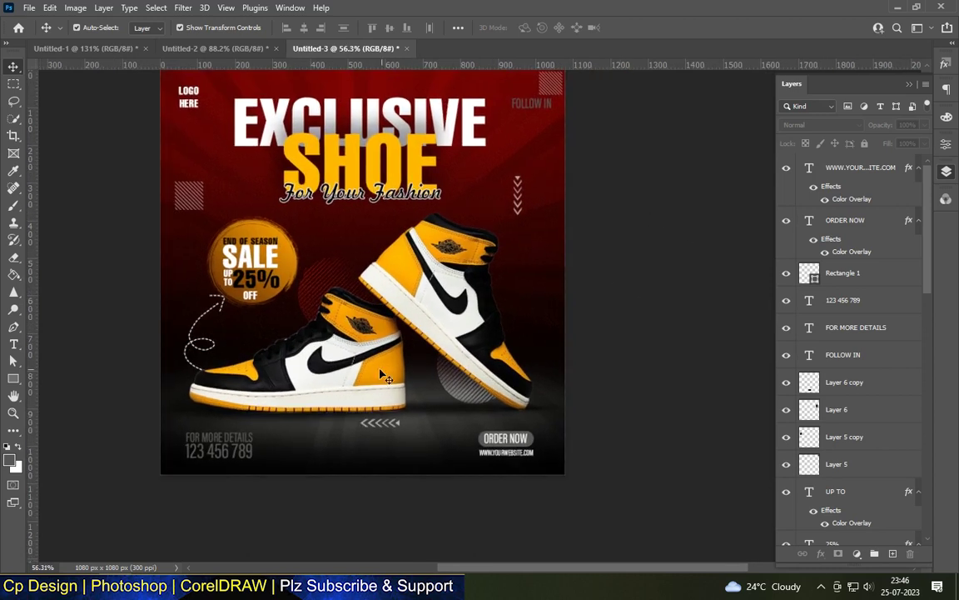
pyautogui.scroll(1, 358, 200)
pyautogui.scroll(-1, 283, 287)
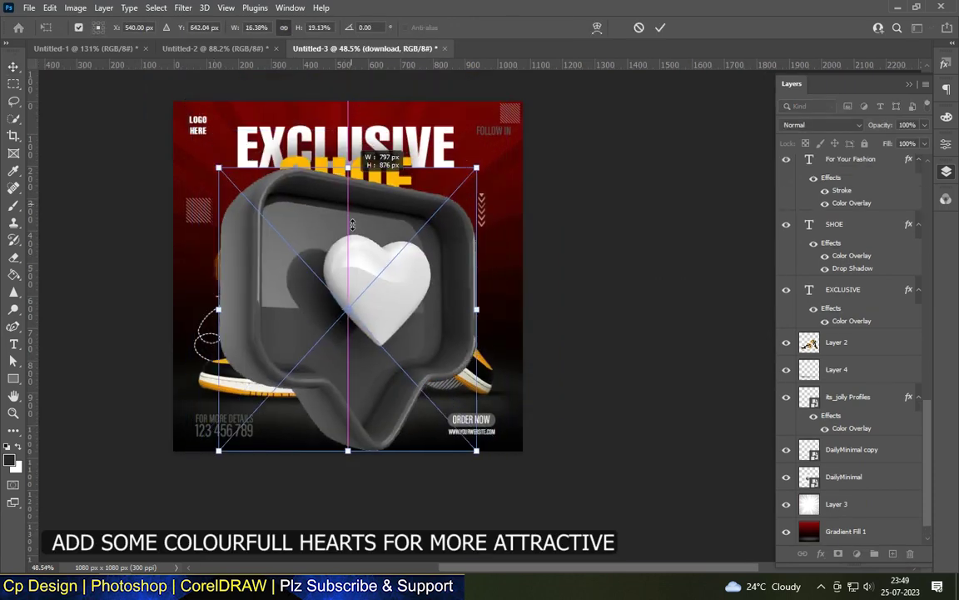
# Position the heart image above the shoes, apply a 34-pixel Motion Blur, and shrink it.
pyautogui.moveTo(345, 416); pyautogui.dragTo(337, 245)
pyautogui.press('Return')
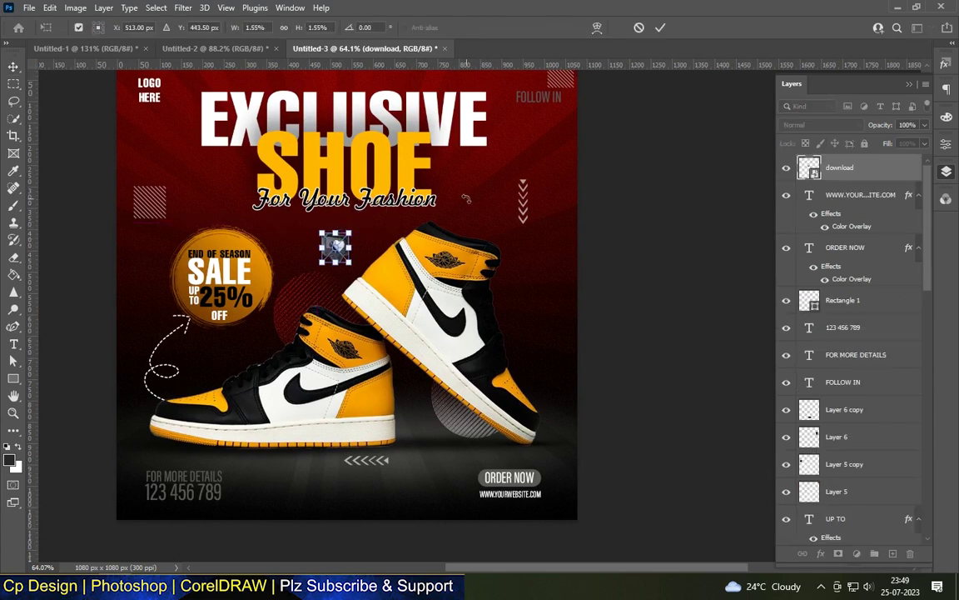
pyautogui.click(182, 9)
pyautogui.click(374, 251)
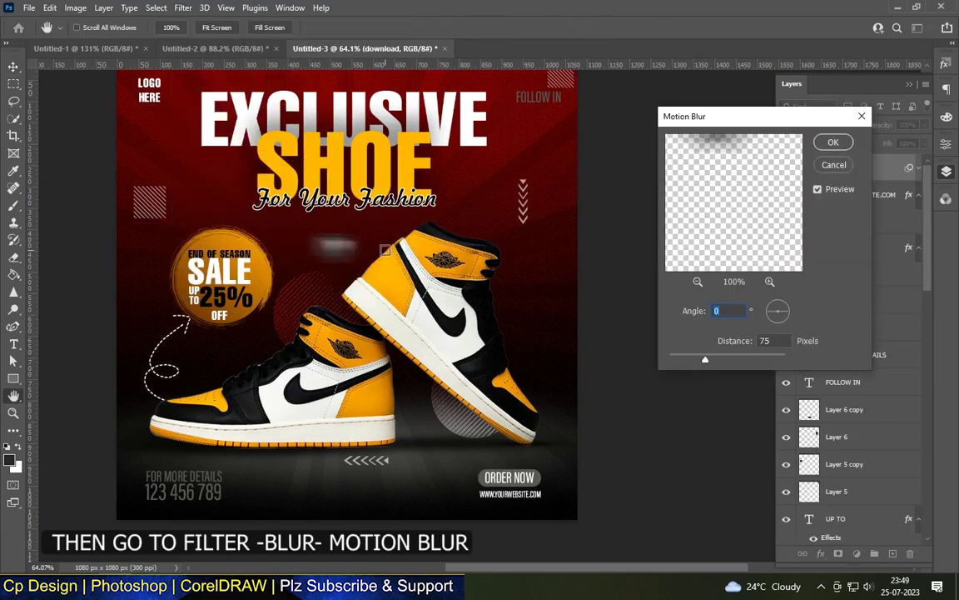
pyautogui.moveTo(696, 357); pyautogui.dragTo(684, 360)
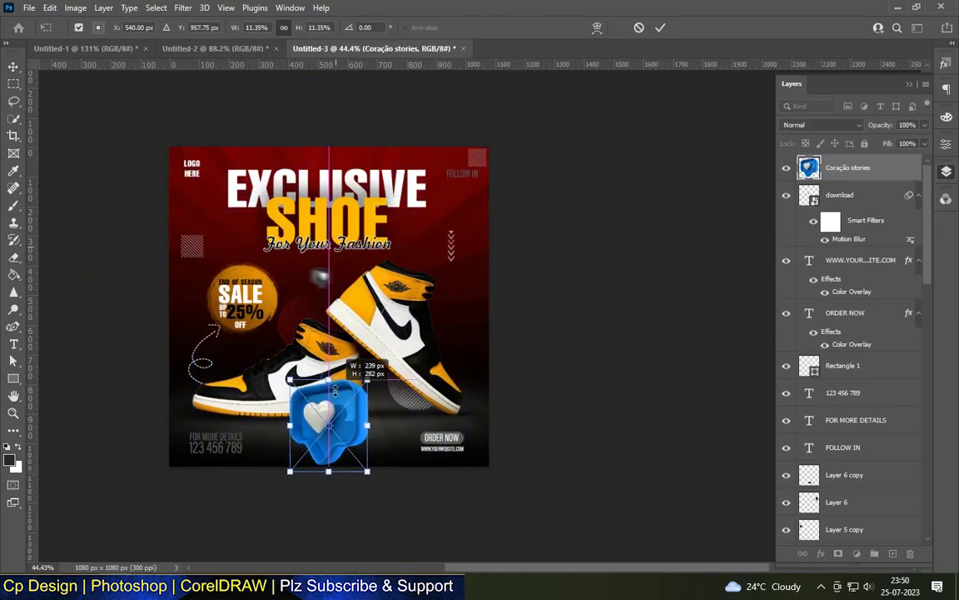
pyautogui.moveTo(334, 392)
pyautogui.mouseDown()
pyautogui.moveTo(328, 443)
pyautogui.moveTo(337, 474)
pyautogui.moveTo(316, 476)
pyautogui.mouseUp()
# Commit the blue heart's size and apply a Motion Blur filter to it.
pyautogui.scroll(5, 333, 454)
pyautogui.scroll(-2, 392, 366)
pyautogui.press('Return')
pyautogui.click(183, 8)
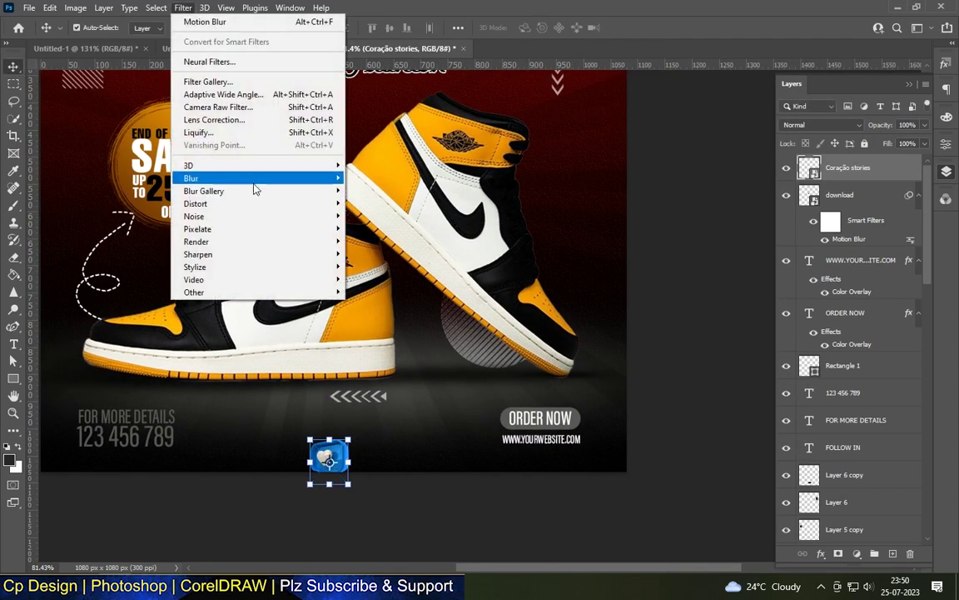
pyautogui.click(377, 248)
pyautogui.press('Return')
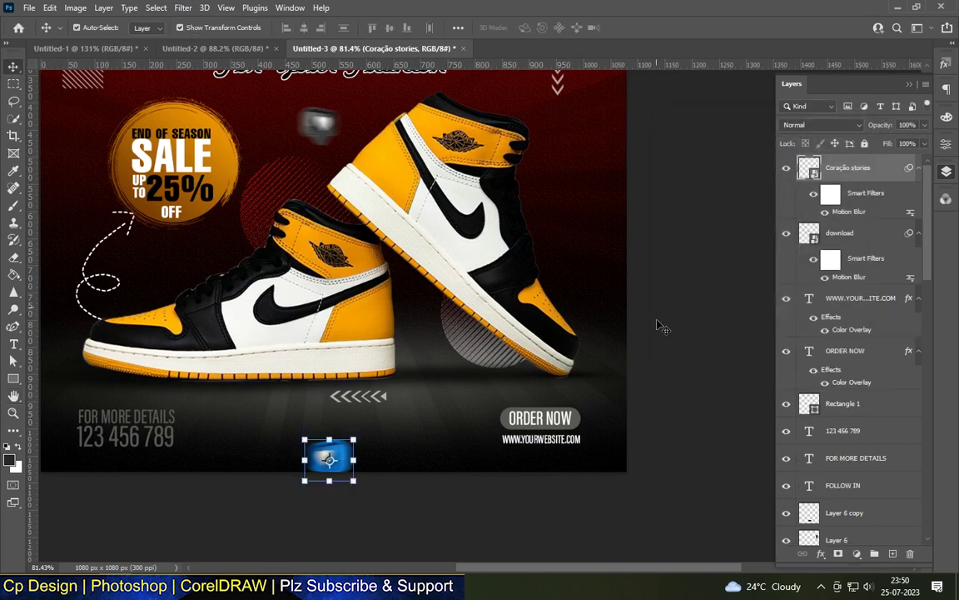
# Move the blurred heart to the bottom centre beneath the chevron arrows.
pyautogui.scroll(-3, 666, 250)
pyautogui.moveTo(328, 455); pyautogui.dragTo(376, 456)
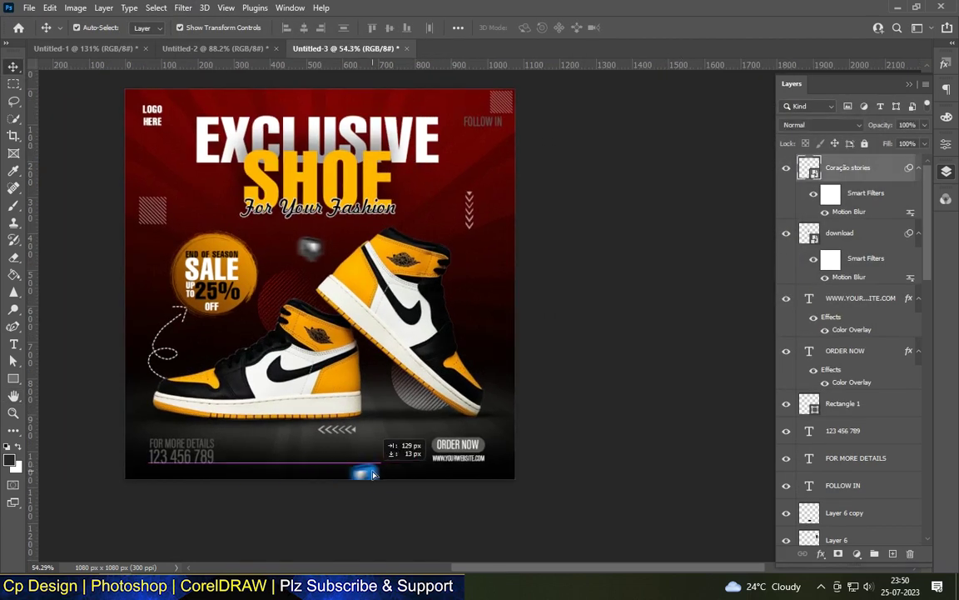
pyautogui.hotkey('ctrl', 't')
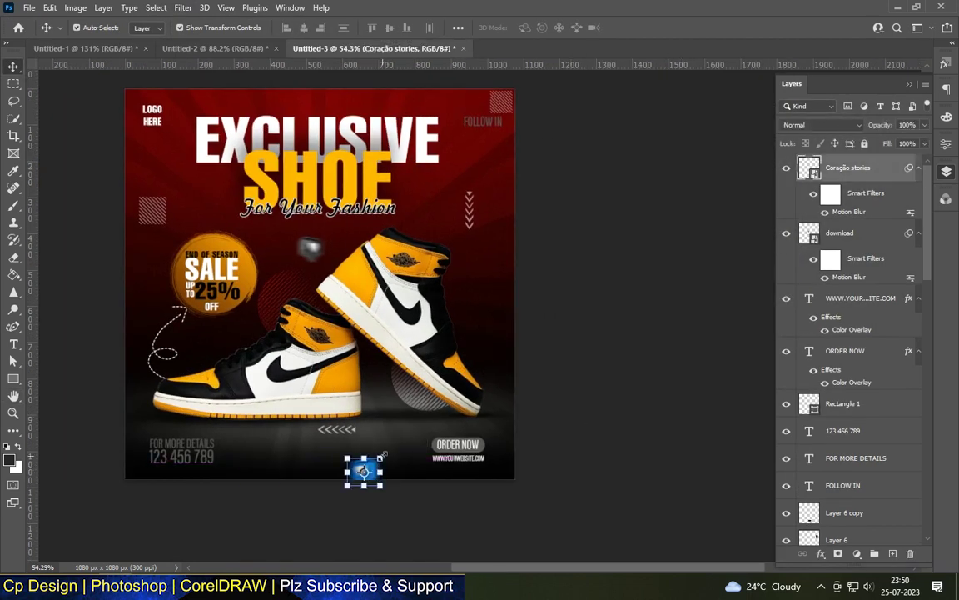
pyautogui.press('Return')
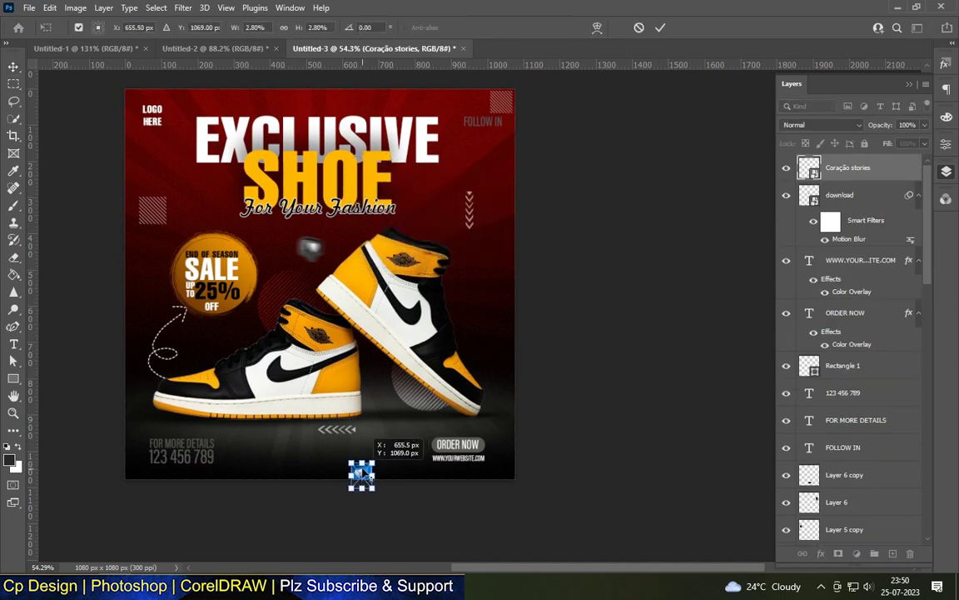
pyautogui.moveTo(359, 473); pyautogui.dragTo(372, 466)
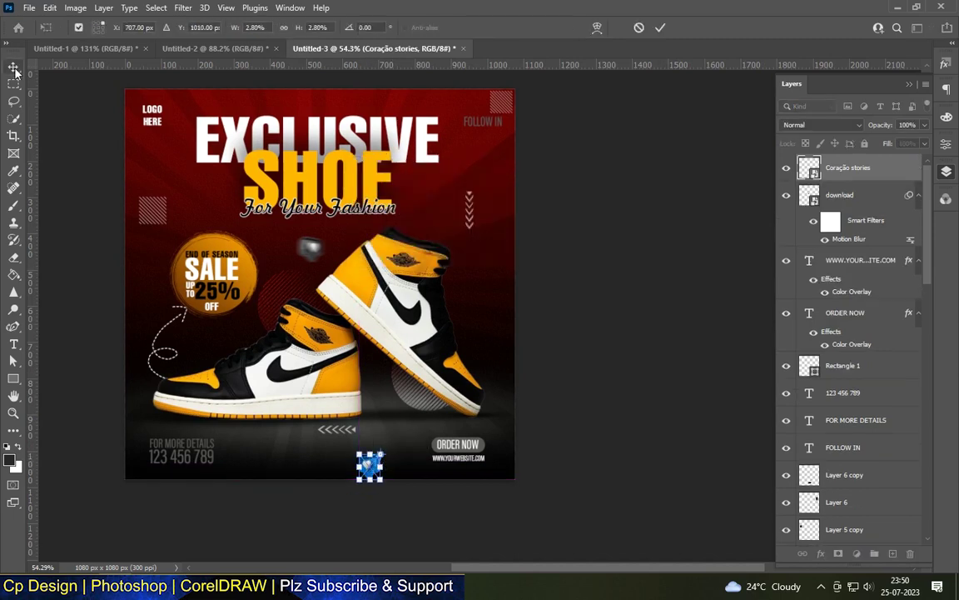
pyautogui.press('Return')
# Shrink the placed teal icon and position it at the poster's right edge beside the shoe.
pyautogui.moveTo(509, 103); pyautogui.dragTo(228, 388)
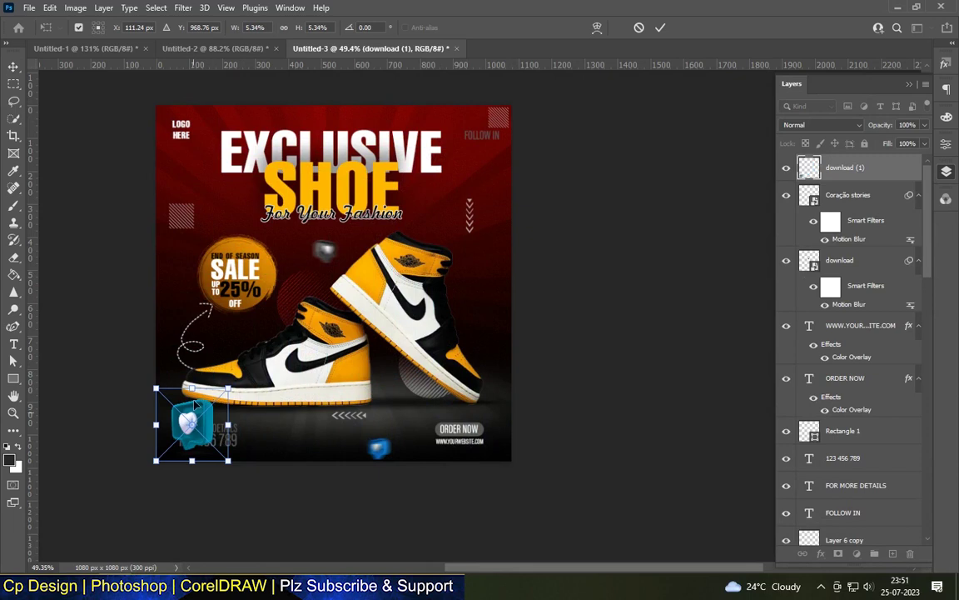
pyautogui.moveTo(191, 418); pyautogui.dragTo(514, 288)
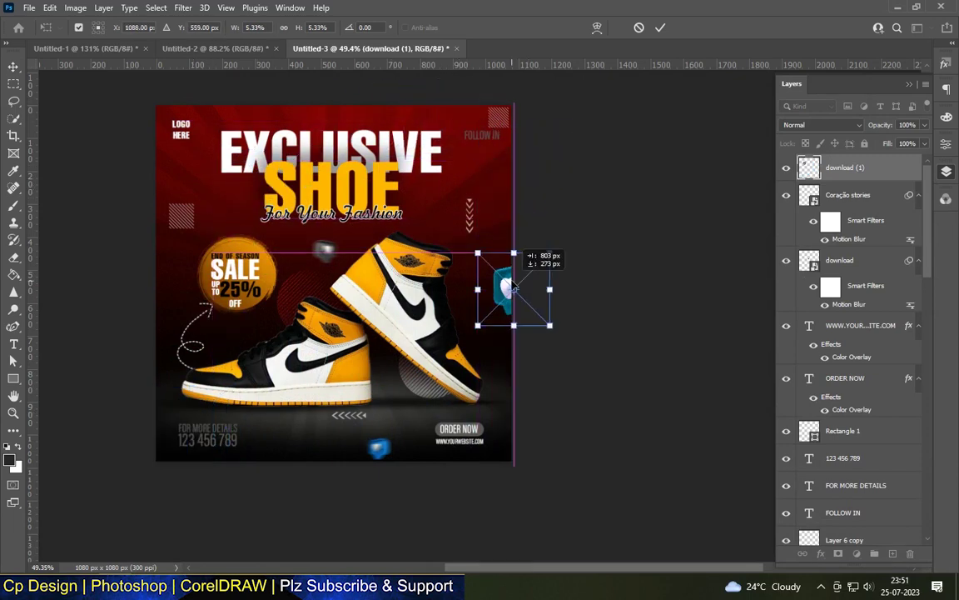
pyautogui.moveTo(514, 287); pyautogui.dragTo(514, 287)
pyautogui.press('Return')
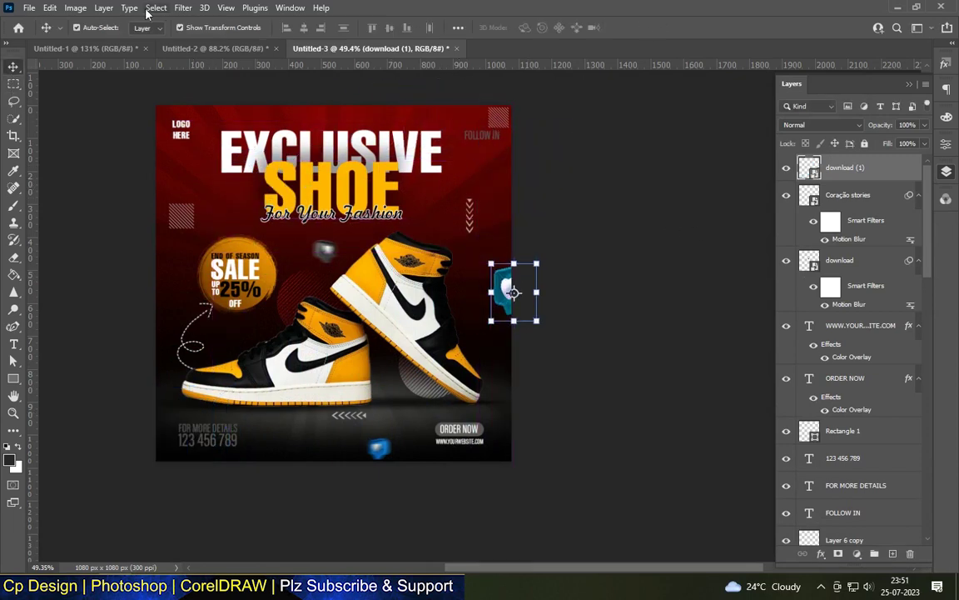
# Apply a Gaussian Blur of radius 9.8 to the teal icon.
pyautogui.click(183, 7)
pyautogui.click(382, 220)
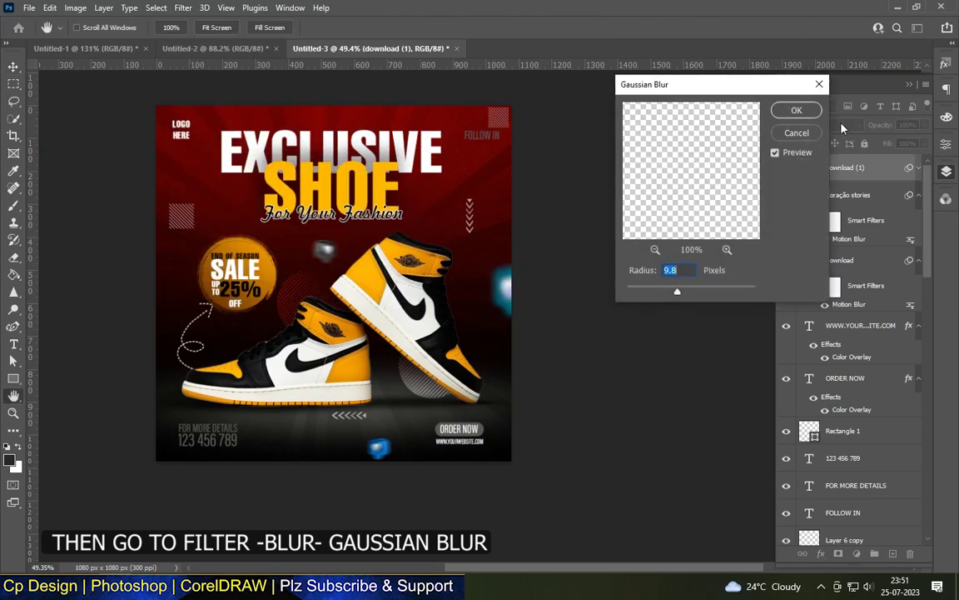
pyautogui.press('Return')
# Move the blurred blue heart toward the poster's upper left.
pyautogui.scroll(-2, 611, 225)
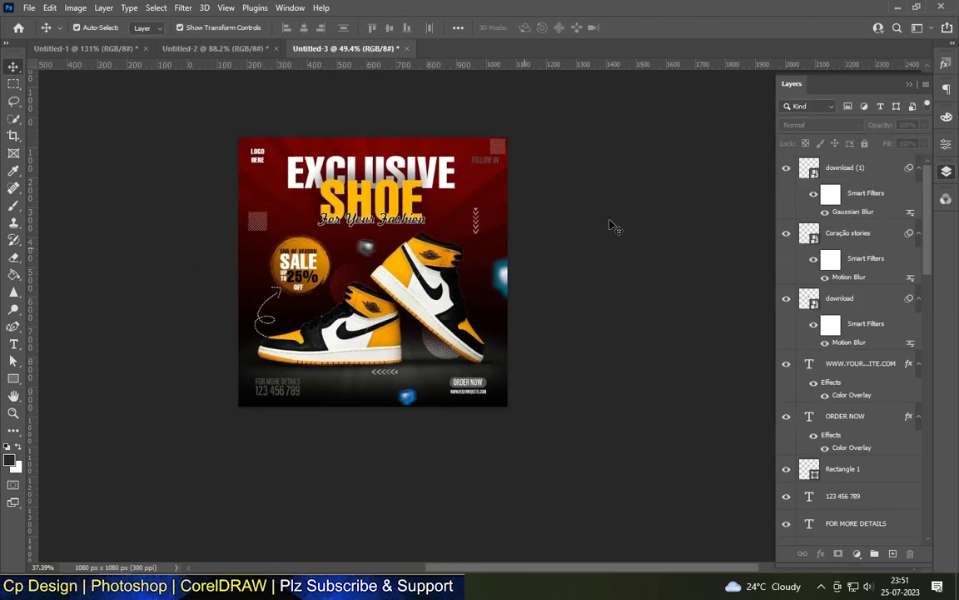
pyautogui.scroll(3, 366, 327)
pyautogui.scroll(1, 366, 327)
pyautogui.scroll(-1, 366, 328)
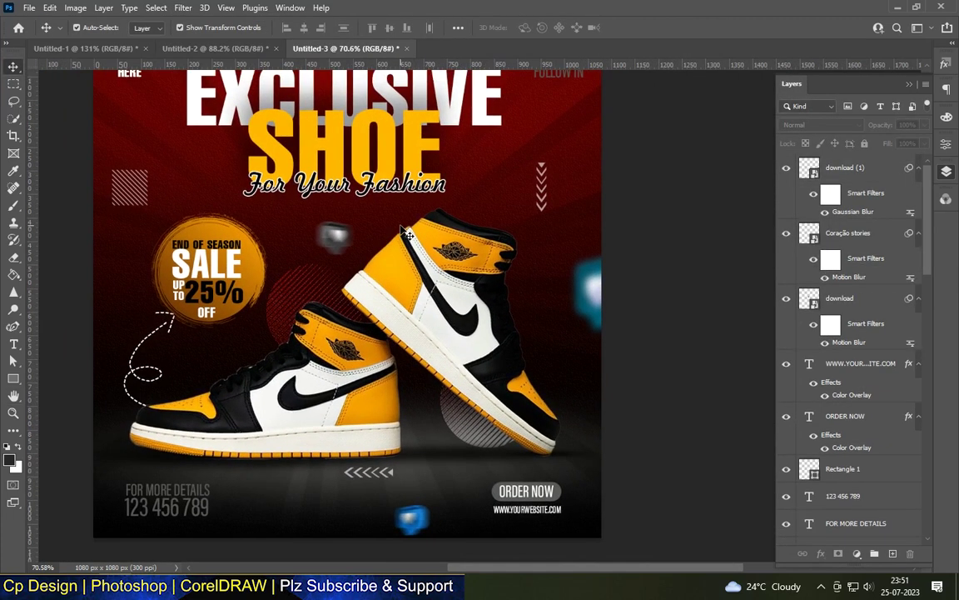
pyautogui.scroll(-1, 367, 328)
pyautogui.moveTo(422, 490)
pyautogui.mouseDown()
pyautogui.moveTo(207, 143)
pyautogui.moveTo(211, 151)
pyautogui.mouseUp()
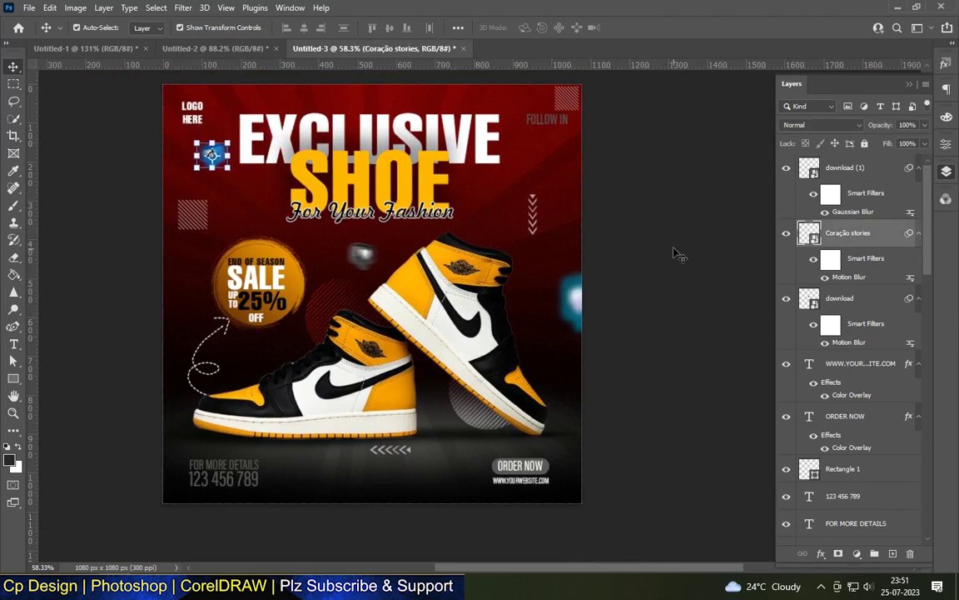
# Scale the placed pink heart down and position it near FOLLOW IN at top right.
pyautogui.moveTo(347, 124)
pyautogui.mouseDown()
pyautogui.moveTo(347, 453)
pyautogui.moveTo(456, 156)
pyautogui.mouseUp()
pyautogui.moveTo(347, 455); pyautogui.dragTo(456, 131)
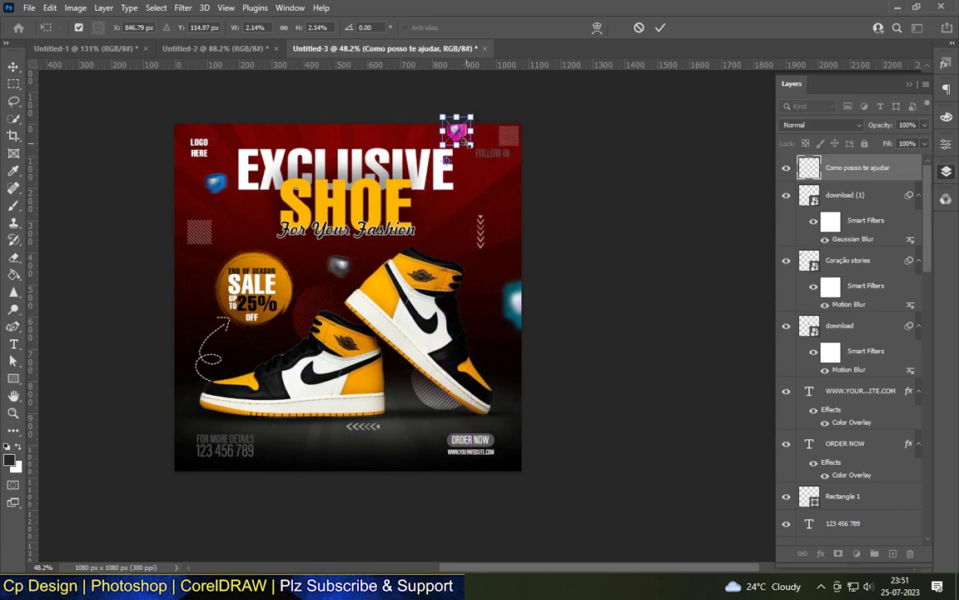
pyautogui.press('Return')
pyautogui.scroll(2, 396, 137)
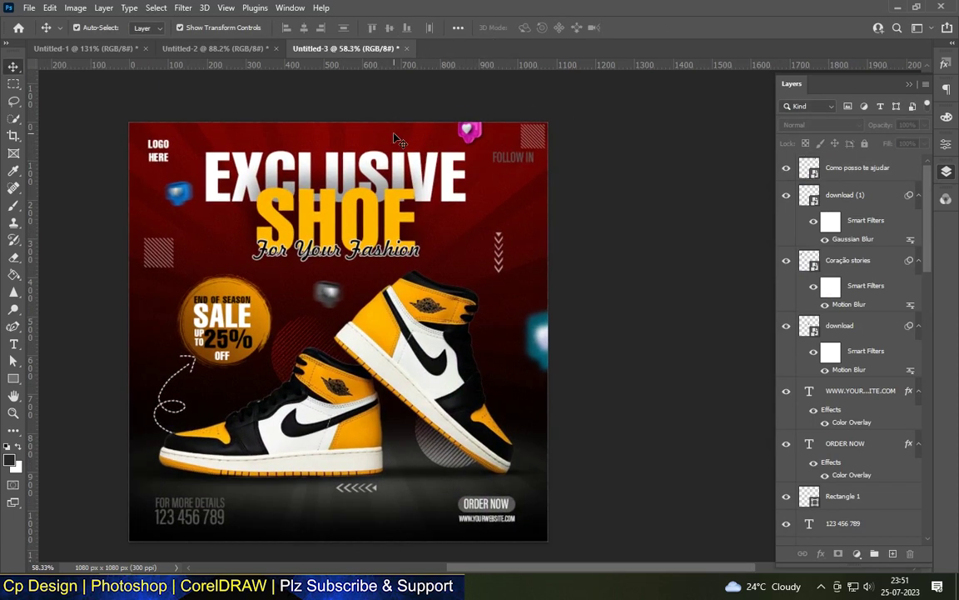
# Soften the pink heart with a Gaussian Blur of radius 8.2.
pyautogui.click(469, 131)
pyautogui.click(182, 8)
pyautogui.click(379, 228)
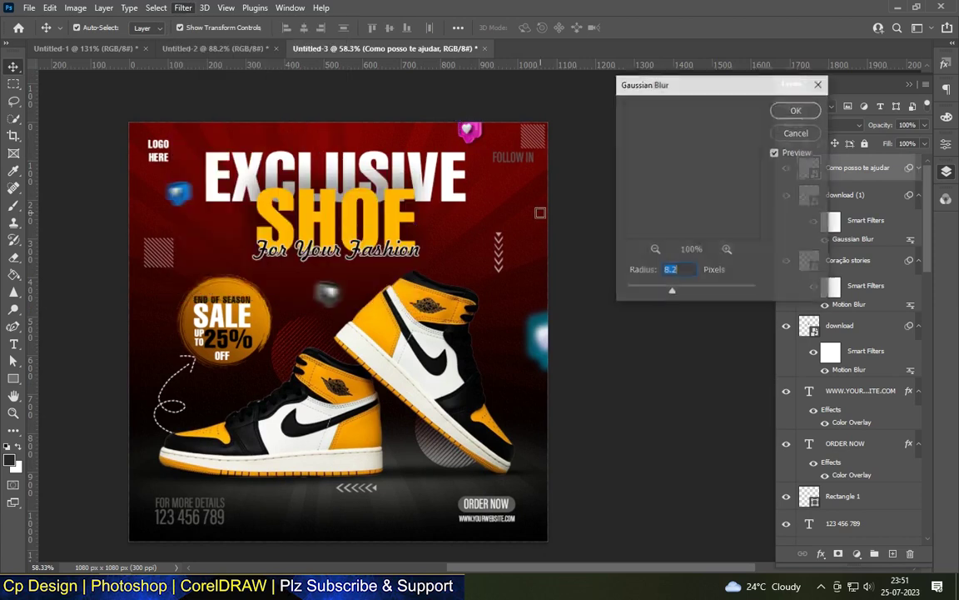
pyautogui.press('Return')
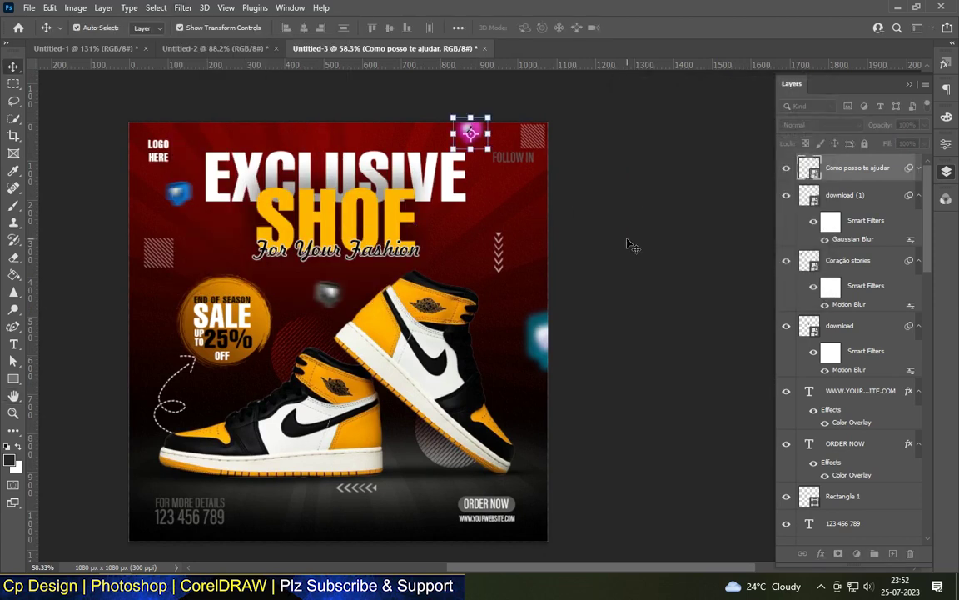
# Drag the social icons Layer 2 from Untitled-4 into the poster and scale it beside FOLLOW IN.
pyautogui.scroll(-3, 591, 215)
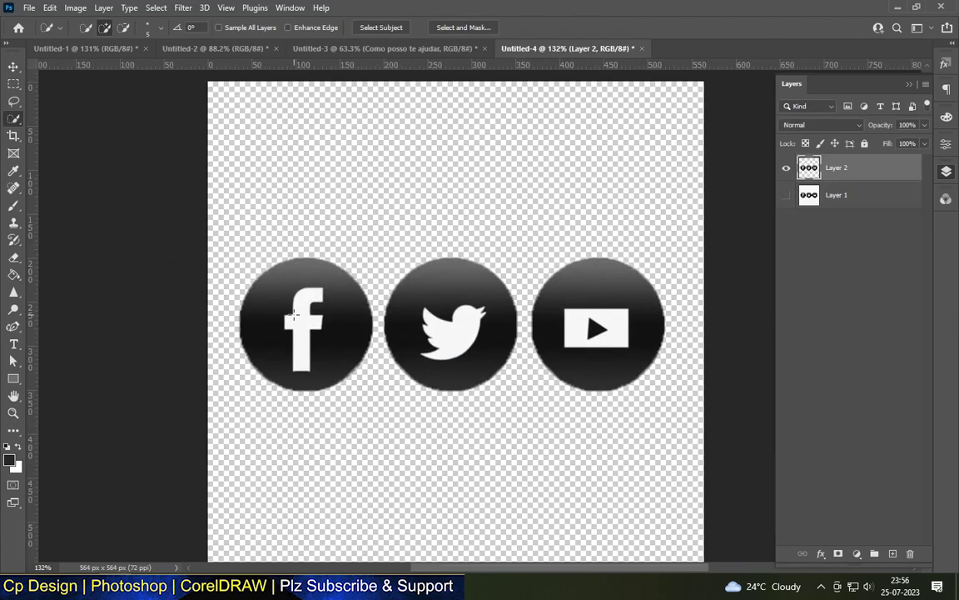
pyautogui.hotkey('ctrl', '-')
pyautogui.press('v')
pyautogui.moveTo(357, 248)
pyautogui.mouseDown()
pyautogui.moveTo(349, 48)
pyautogui.moveTo(421, 234)
pyautogui.mouseUp()
pyautogui.moveTo(524, 269)
pyautogui.mouseDown()
pyautogui.moveTo(472, 252)
pyautogui.moveTo(454, 161)
pyautogui.mouseUp()
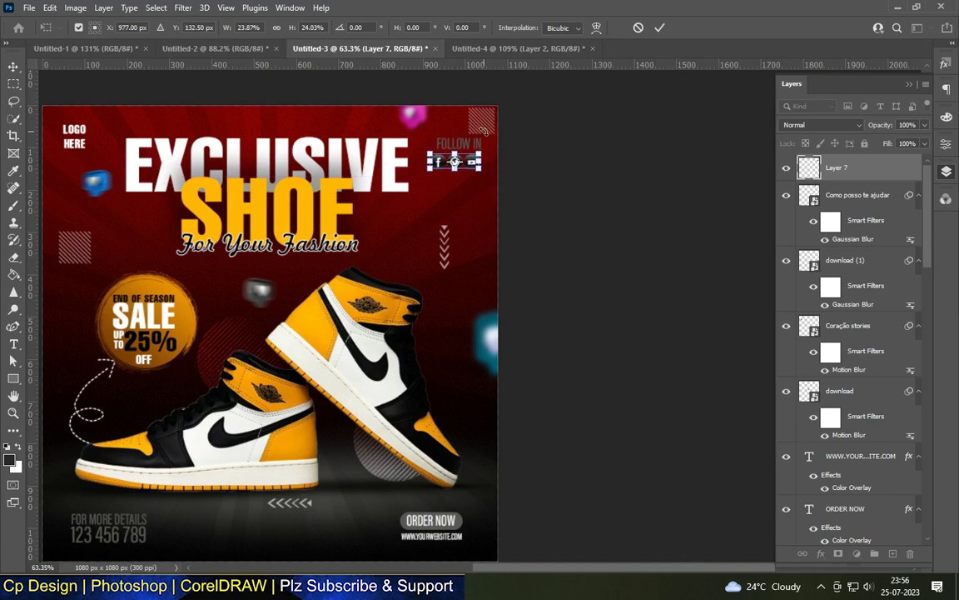
pyautogui.scroll(5, 483, 130)
pyautogui.press('Return')
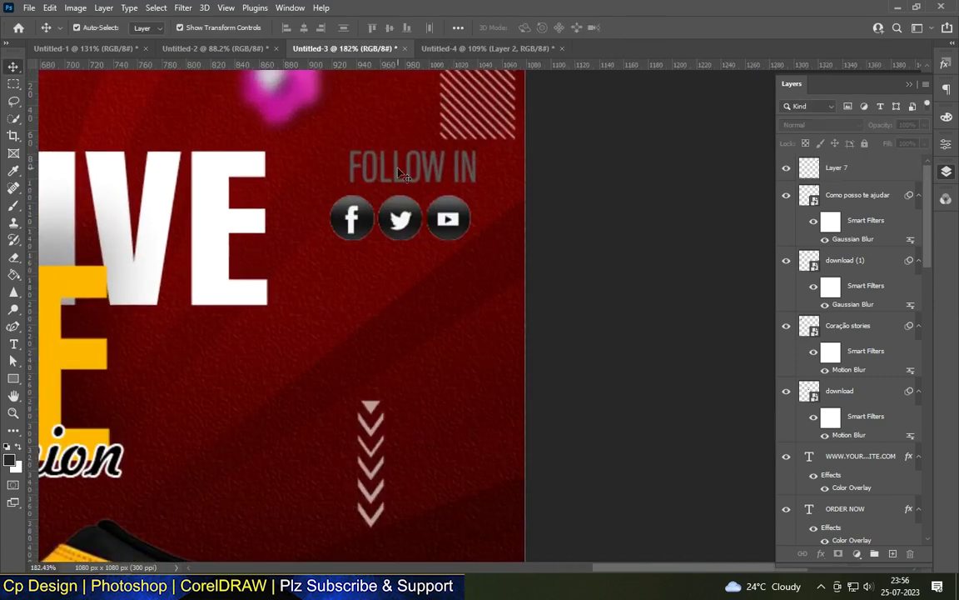
# Nudge FOLLOW IN left and down, and shrink the social icons slightly beneath it.
pyautogui.moveTo(430, 160); pyautogui.dragTo(417, 167)
pyautogui.click(450, 236)
pyautogui.hotkey('ctrl', 't')
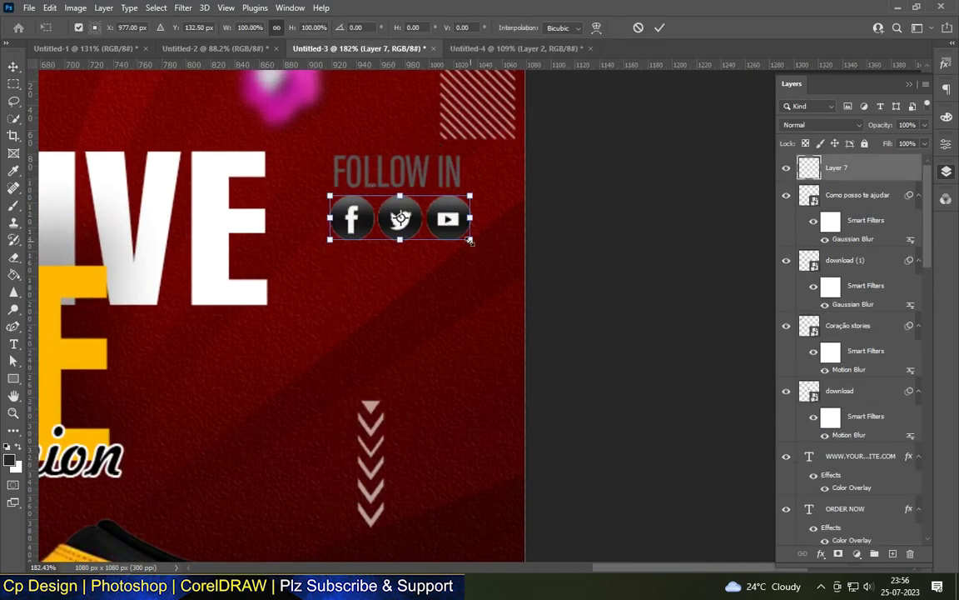
pyautogui.moveTo(472, 198); pyautogui.dragTo(464, 200)
pyautogui.press('Return')
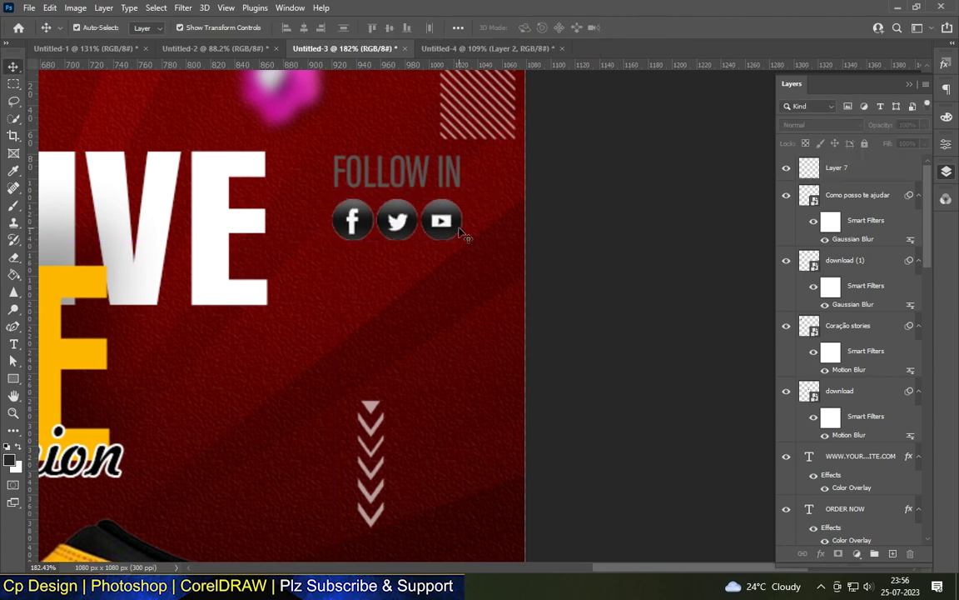
# Give the social icons layer a dark red Color Overlay blended in Screen mode.
pyautogui.doubleClick(869, 173)
pyautogui.click(467, 275)
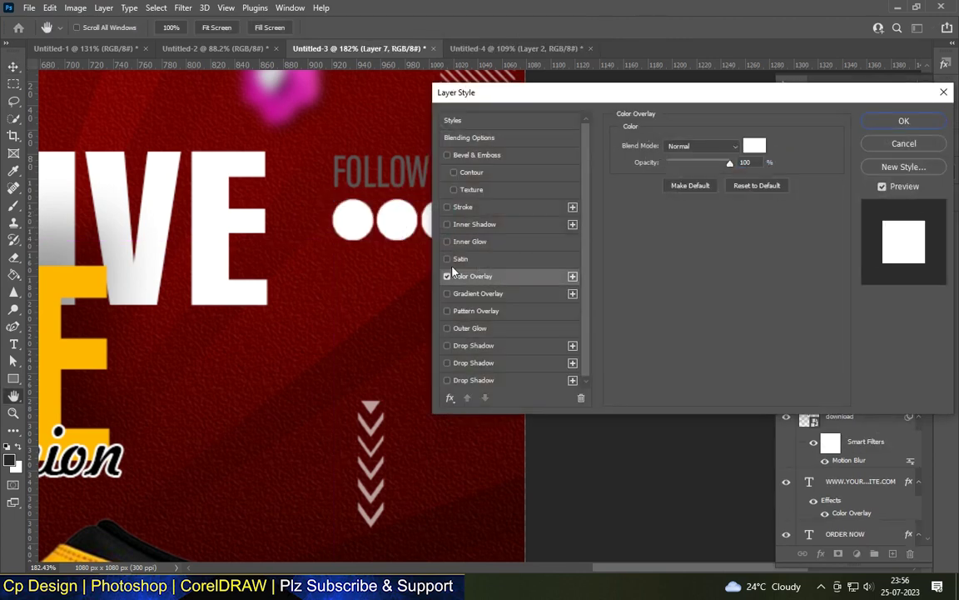
pyautogui.click(754, 145)
pyautogui.click(316, 199)
pyautogui.click(760, 86)
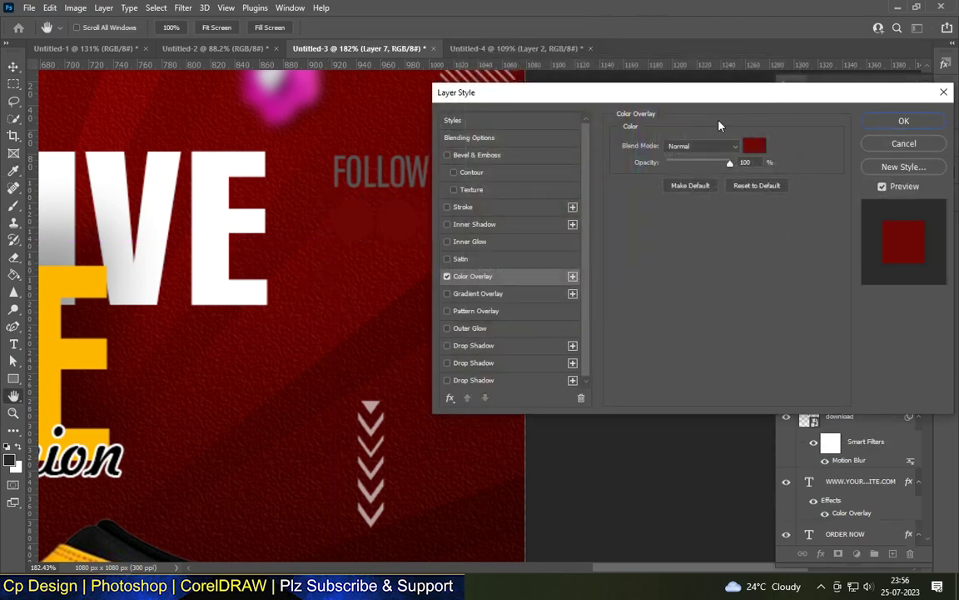
pyautogui.click(702, 146)
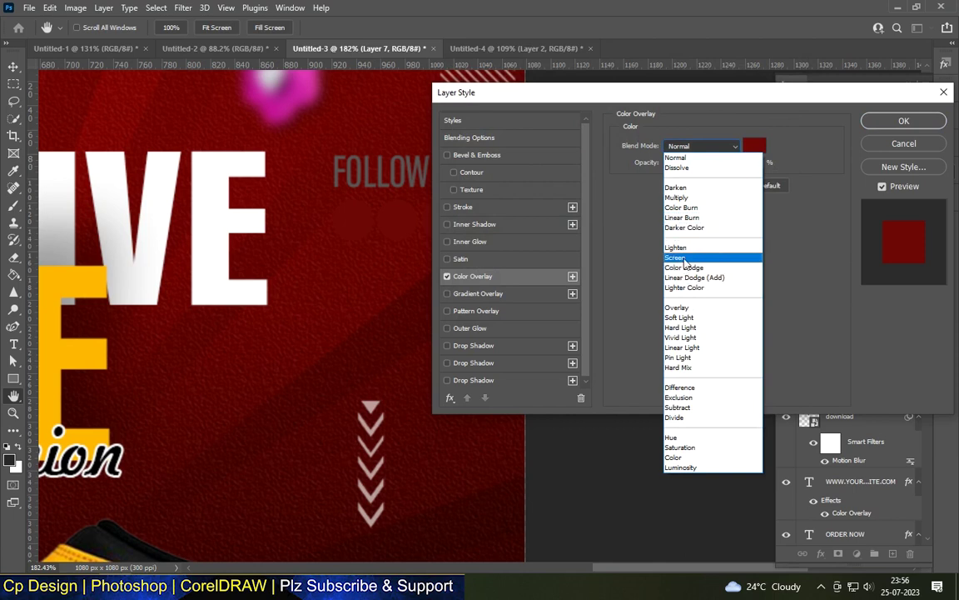
pyautogui.click(677, 307)
pyautogui.click(721, 147)
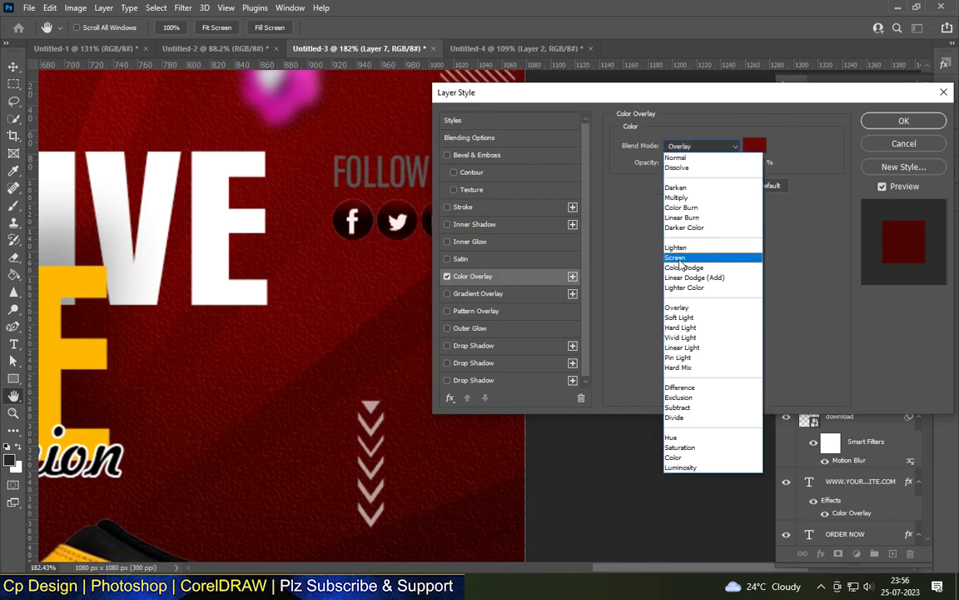
pyautogui.click(676, 257)
pyautogui.click(904, 121)
# Squash the FOLLOW IN text to 65.55% height with a free transform.
pyautogui.press('v')
pyautogui.scroll(-3, 450, 187)
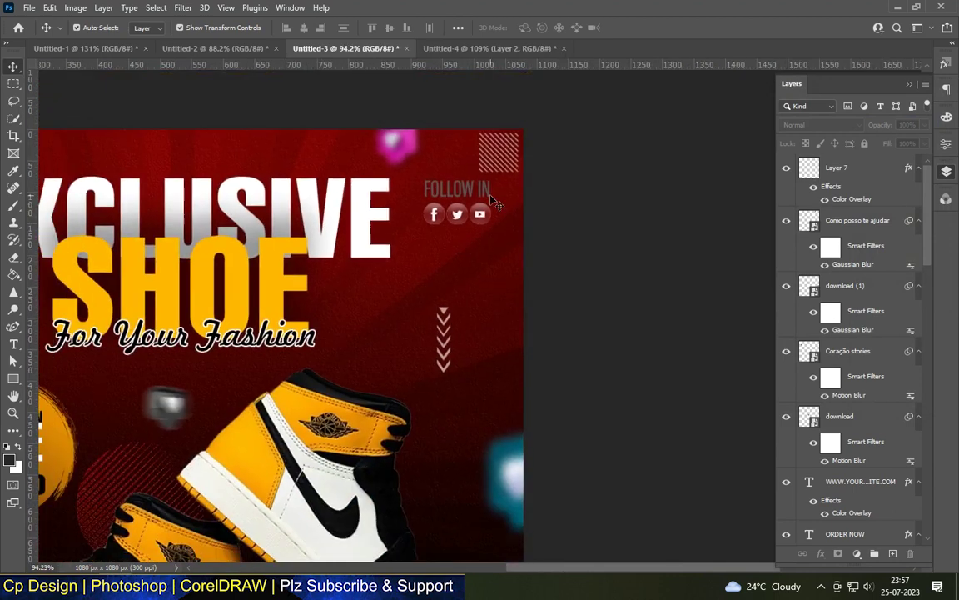
pyautogui.scroll(3, 449, 187)
pyautogui.click(463, 194)
pyautogui.moveTo(437, 166); pyautogui.dragTo(483, 195)
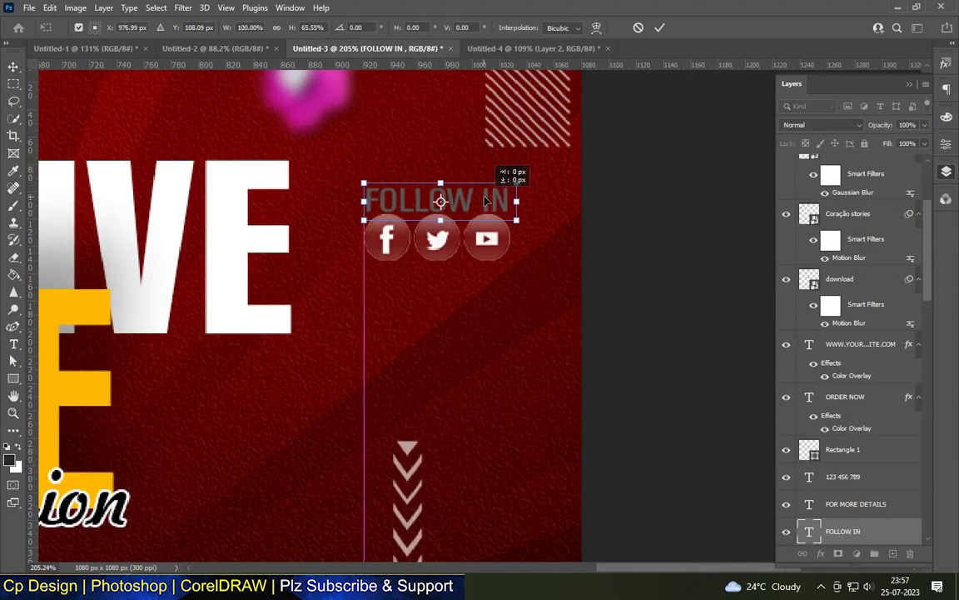
pyautogui.press('Return')
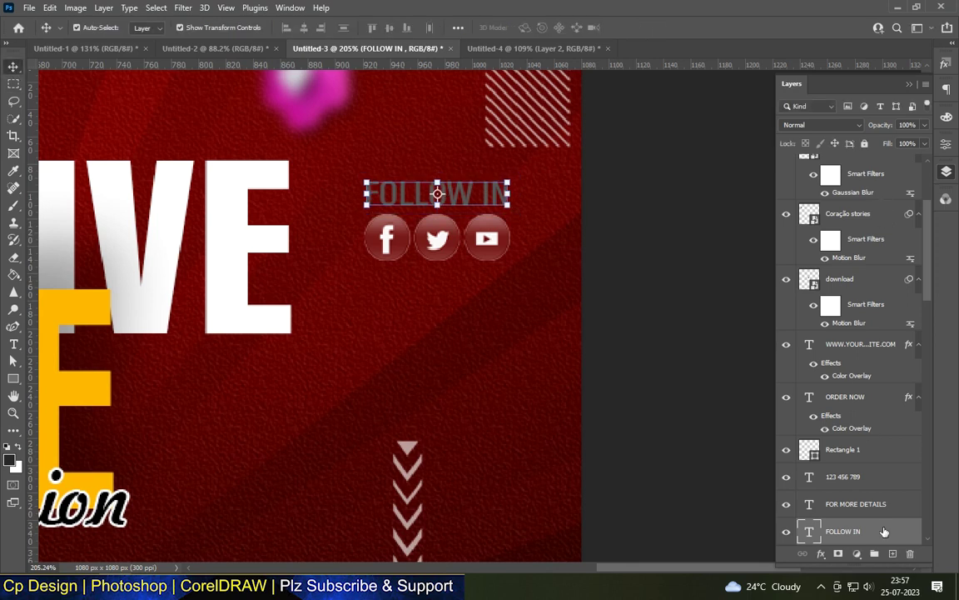
# Add a white Color Overlay to the FOLLOW IN text.
pyautogui.click(472, 276)
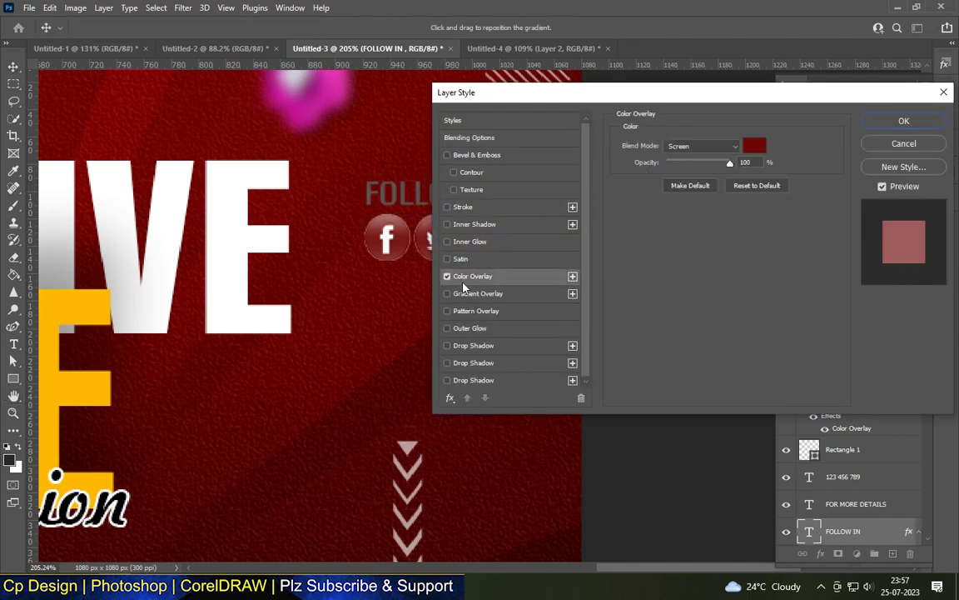
pyautogui.click(756, 146)
pyautogui.press('Return')
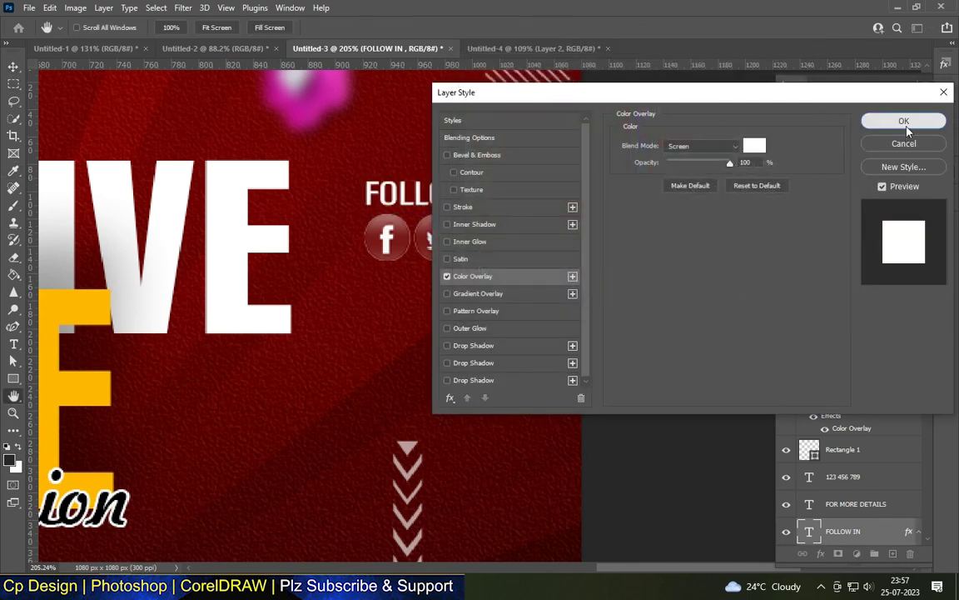
pyautogui.click(903, 121)
# Merge all visible layers into a new Layer 8.
pyautogui.scroll(-3, 525, 197)
pyautogui.scroll(-2, 537, 283)
pyautogui.scroll(1, 538, 283)
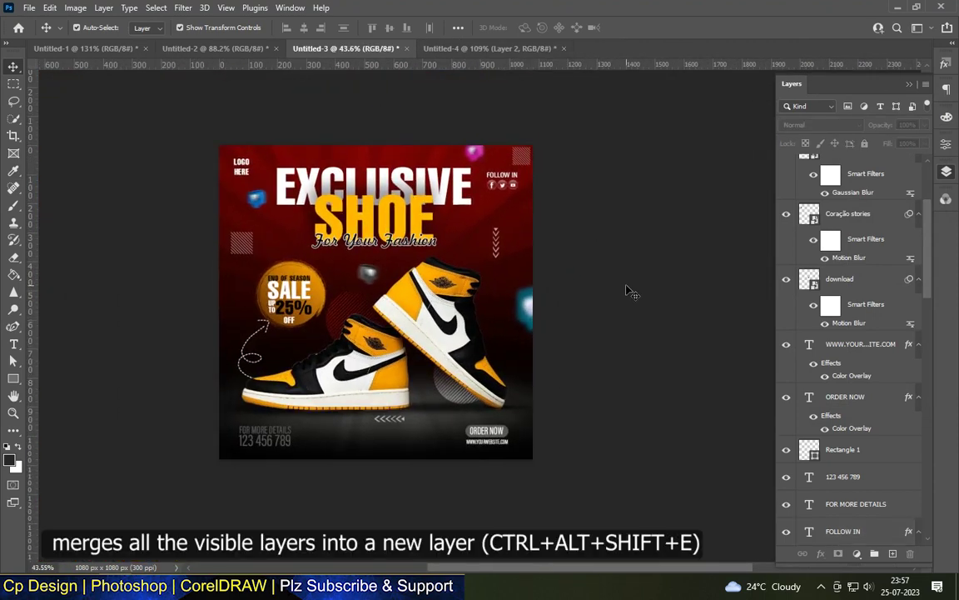
pyautogui.hotkey('ctrl', 'alt', 'shift', 'e')
pyautogui.hotkey('ctrl', 't')
# In Camera Raw Filter, warm the temperature slightly and raise highlights to +11.
pyautogui.click(183, 8)
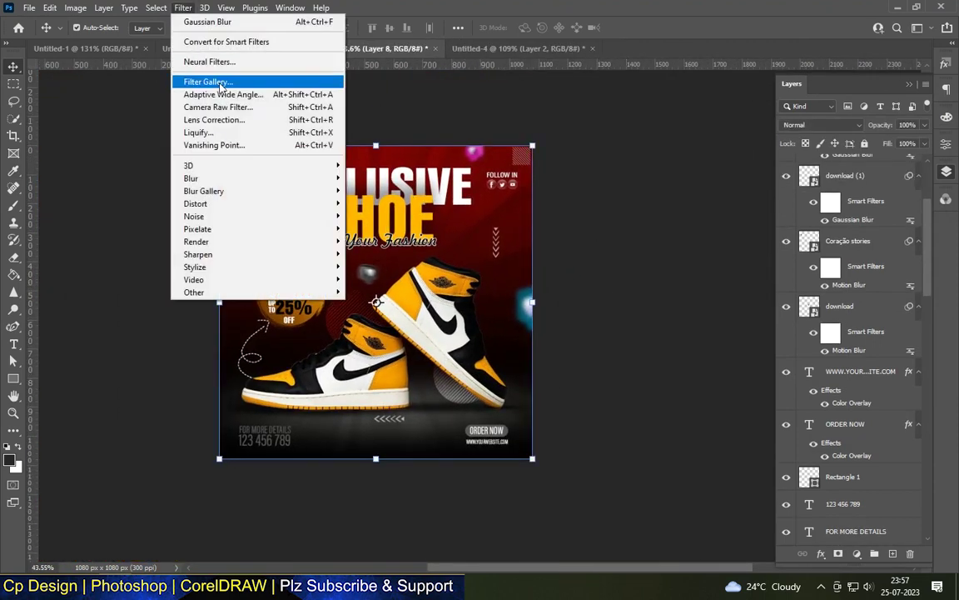
pyautogui.click(237, 82)
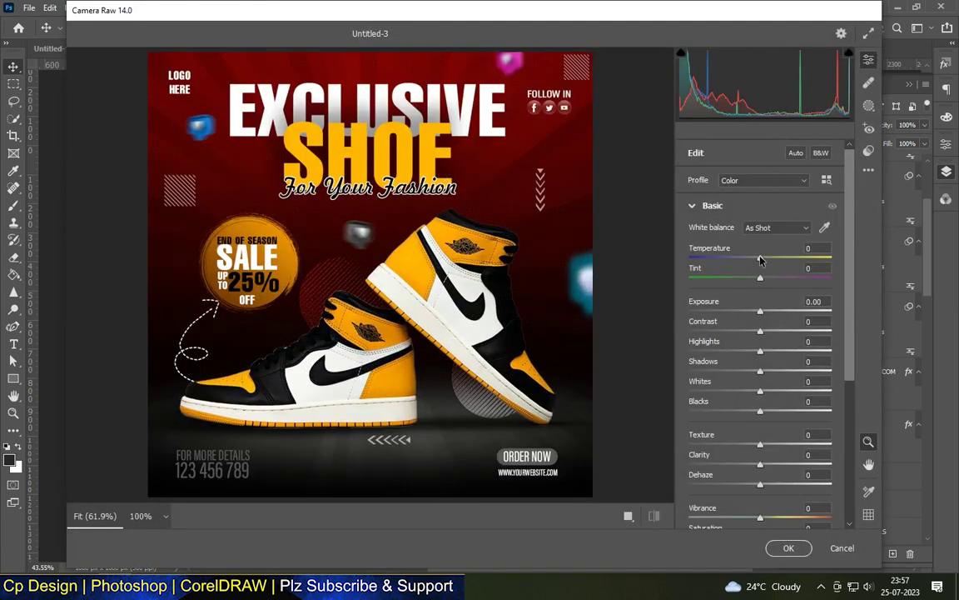
pyautogui.moveTo(759, 259)
pyautogui.mouseDown()
pyautogui.moveTo(750, 278)
pyautogui.moveTo(769, 278)
pyautogui.moveTo(764, 312)
pyautogui.mouseUp()
pyautogui.moveTo(758, 352); pyautogui.dragTo(767, 352)
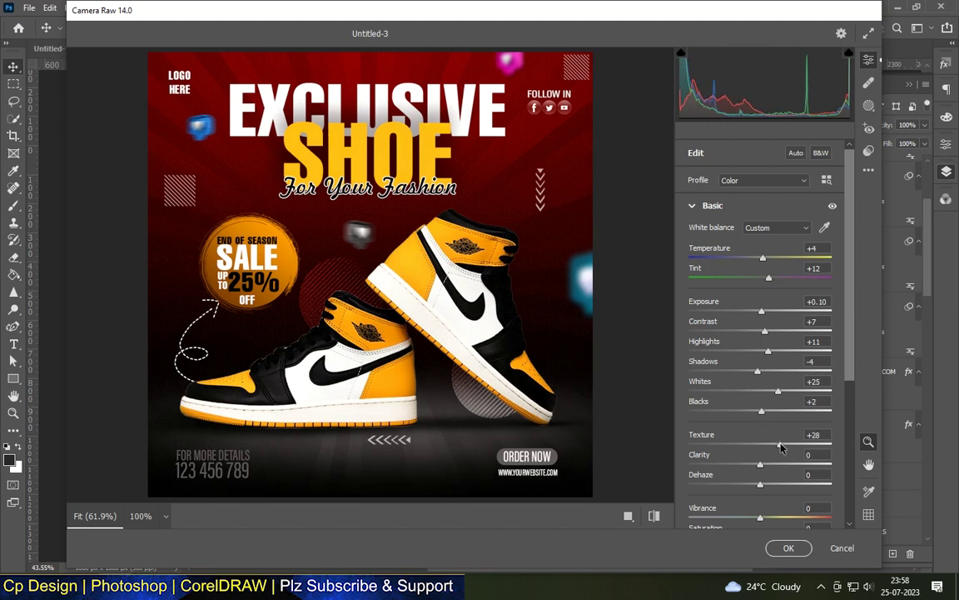
# Add clarity, set vibrance to +16 and tune saturation to about +18.
pyautogui.moveTo(763, 465); pyautogui.dragTo(782, 466)
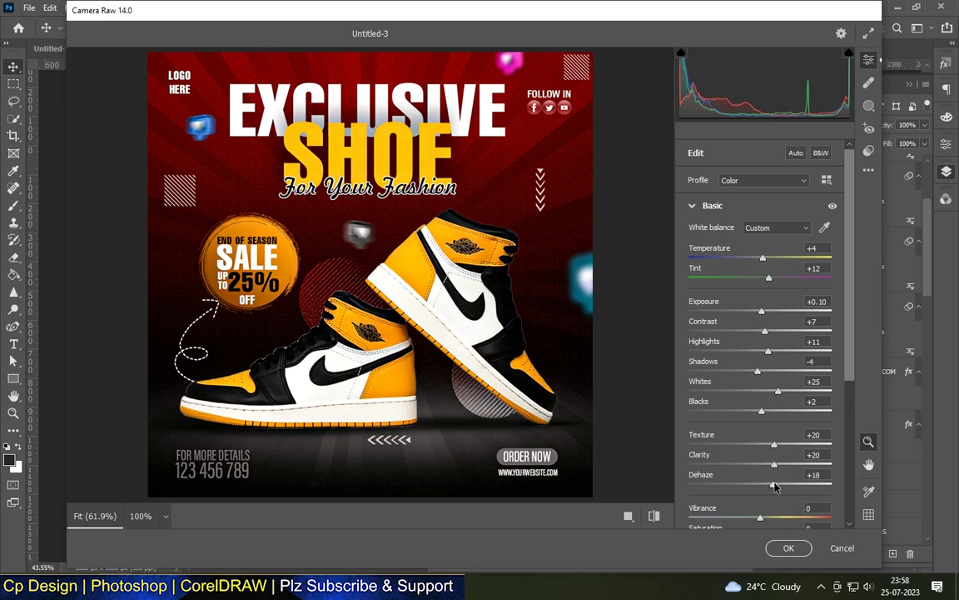
pyautogui.write('100')
pyautogui.press('Return')
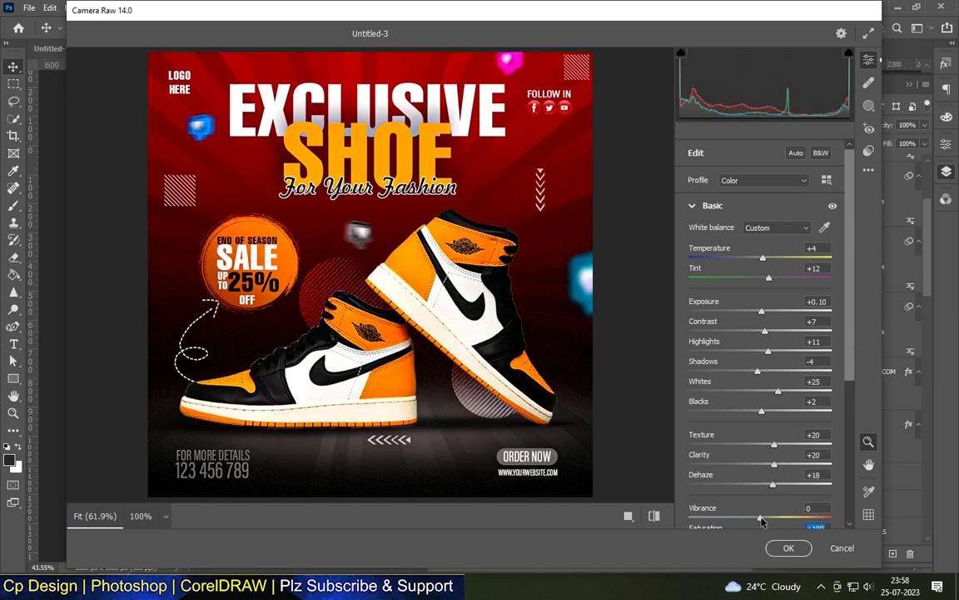
pyautogui.scroll(-2, 804, 486)
pyautogui.moveTo(828, 474); pyautogui.dragTo(768, 493)
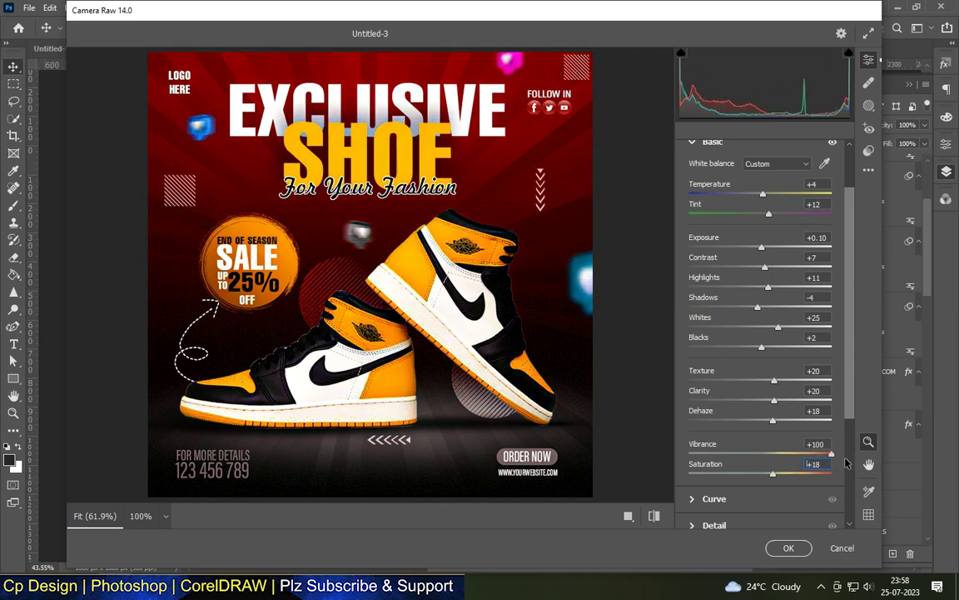
pyautogui.moveTo(826, 464); pyautogui.dragTo(772, 473)
pyautogui.moveTo(835, 483); pyautogui.dragTo(857, 484)
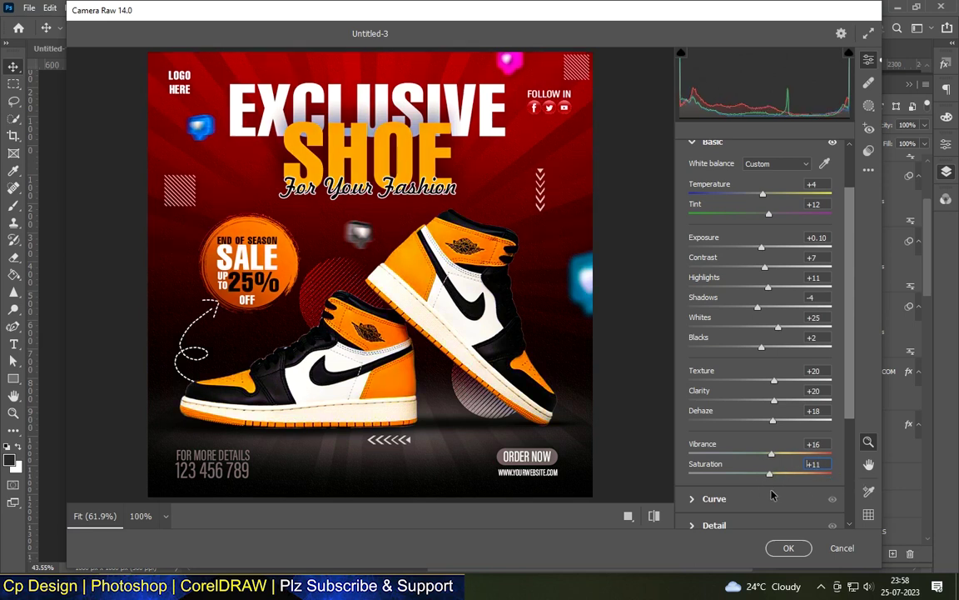
pyautogui.moveTo(771, 494); pyautogui.dragTo(774, 494)
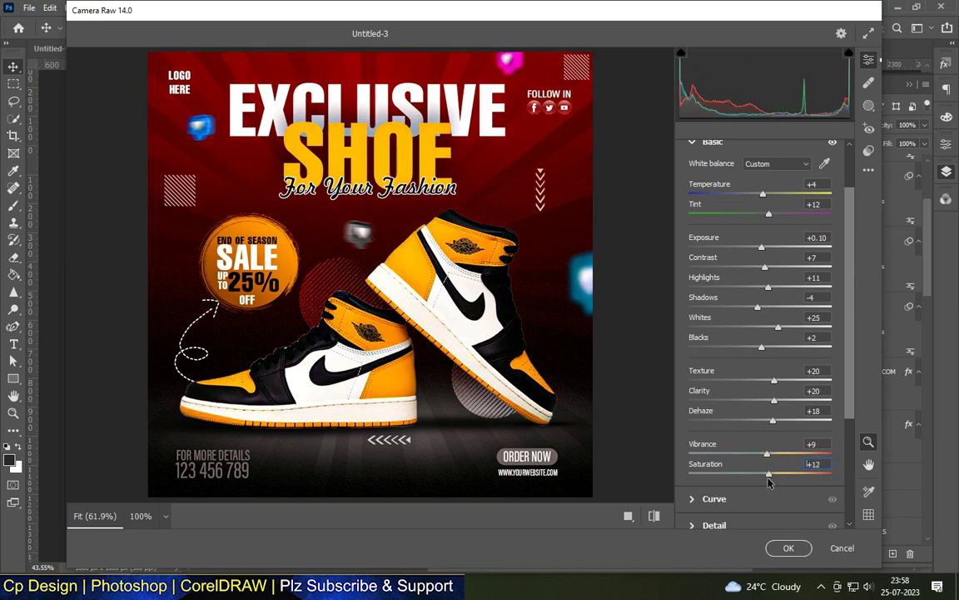
# Add a -18 vignette and a touch of grain in the Effects panel.
pyautogui.scroll(-5, 760, 461)
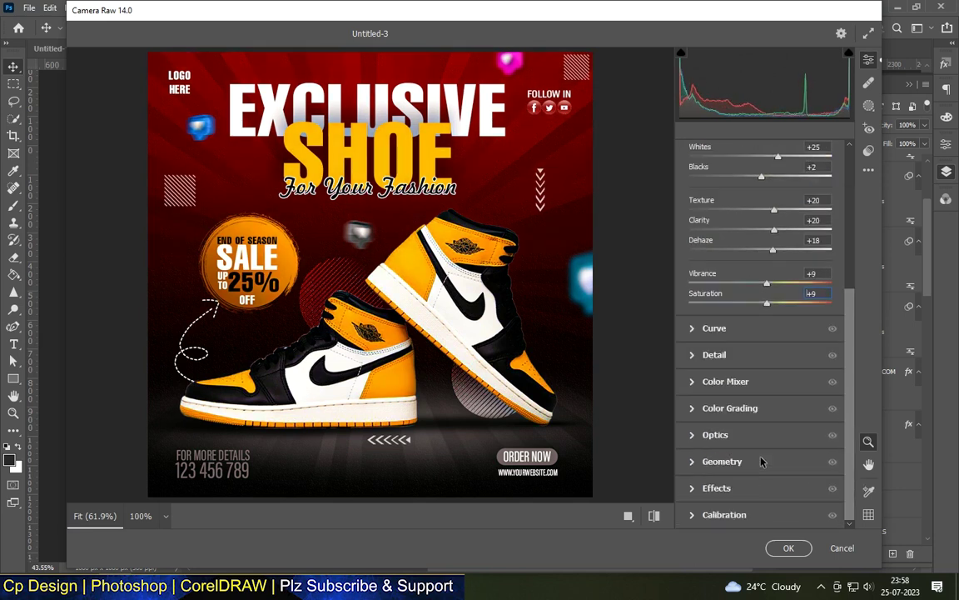
pyautogui.click(696, 489)
pyautogui.moveTo(760, 450); pyautogui.dragTo(747, 454)
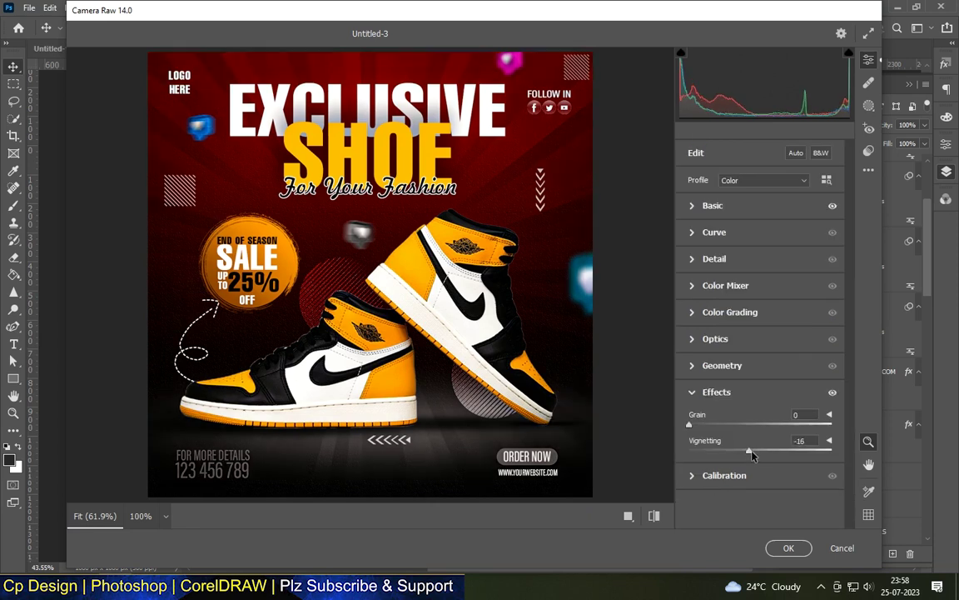
pyautogui.moveTo(751, 455); pyautogui.dragTo(748, 454)
pyautogui.moveTo(689, 424); pyautogui.dragTo(694, 424)
# Readjust the Basic saturation and apply the Camera Raw grade to the poster.
pyautogui.scroll(1, 801, 413)
pyautogui.click(721, 209)
pyautogui.moveTo(768, 500)
pyautogui.mouseDown()
pyautogui.moveTo(826, 499)
pyautogui.moveTo(778, 502)
pyautogui.mouseUp()
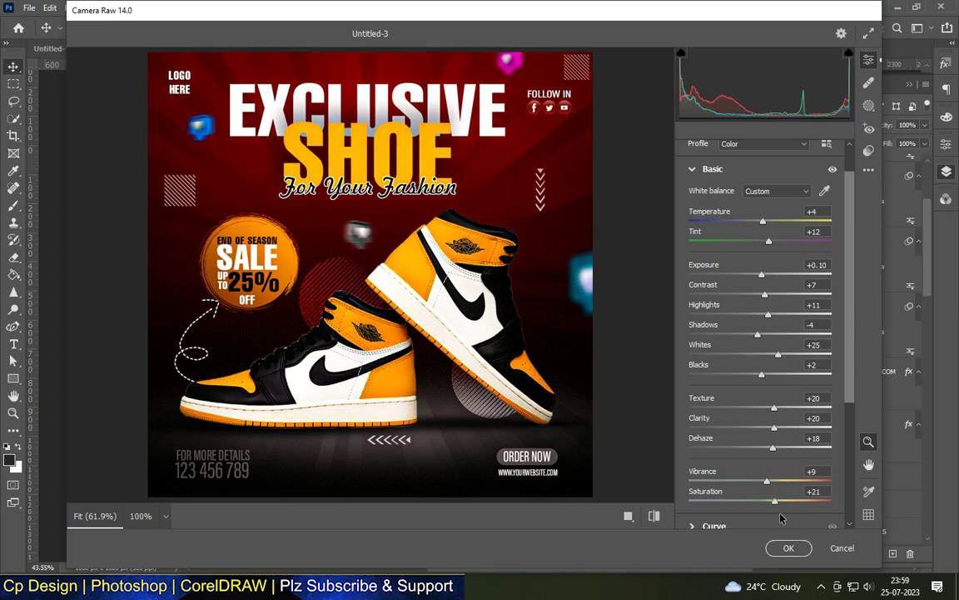
pyautogui.click(788, 547)
pyautogui.scroll(4, 368, 396)
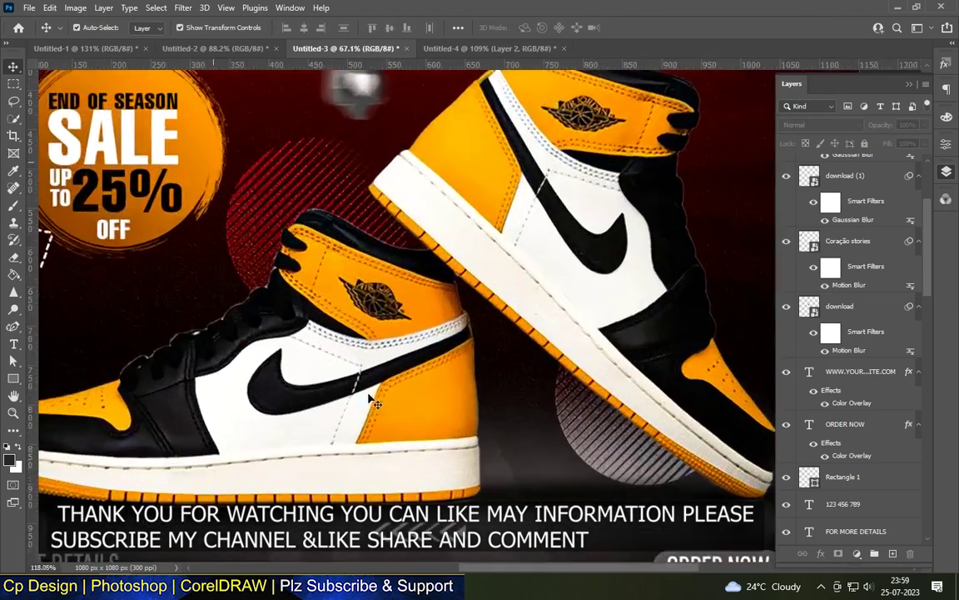
pyautogui.scroll(-3, 368, 396)
pyautogui.scroll(2, 442, 179)
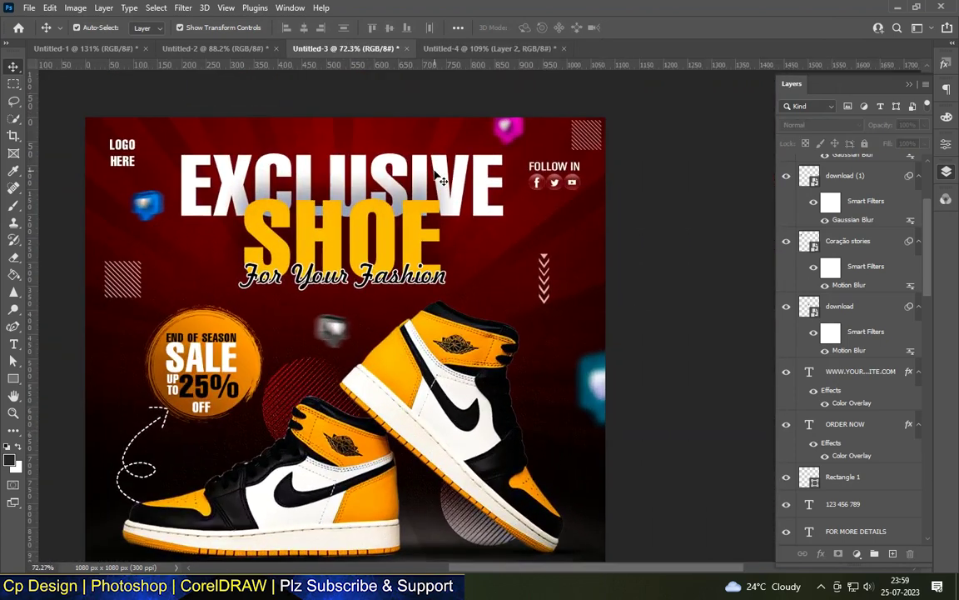
pyautogui.scroll(-3, 311, 397)
pyautogui.scroll(1, 310, 396)
pyautogui.scroll(2, 321, 380)
pyautogui.scroll(-1, 360, 428)
pyautogui.scroll(-1, 363, 429)
pyautogui.scroll(1, 400, 437)
pyautogui.scroll(1, 441, 446)
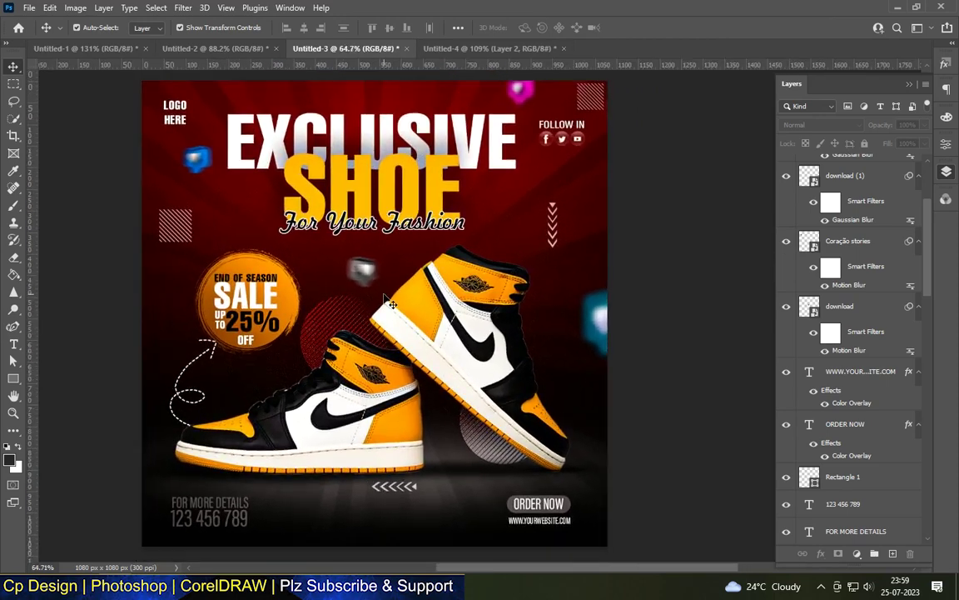
pyautogui.scroll(-1, 494, 455)
pyautogui.scroll(3, 496, 451)
pyautogui.scroll(-4, 492, 449)
pyautogui.scroll(-2, 410, 416)
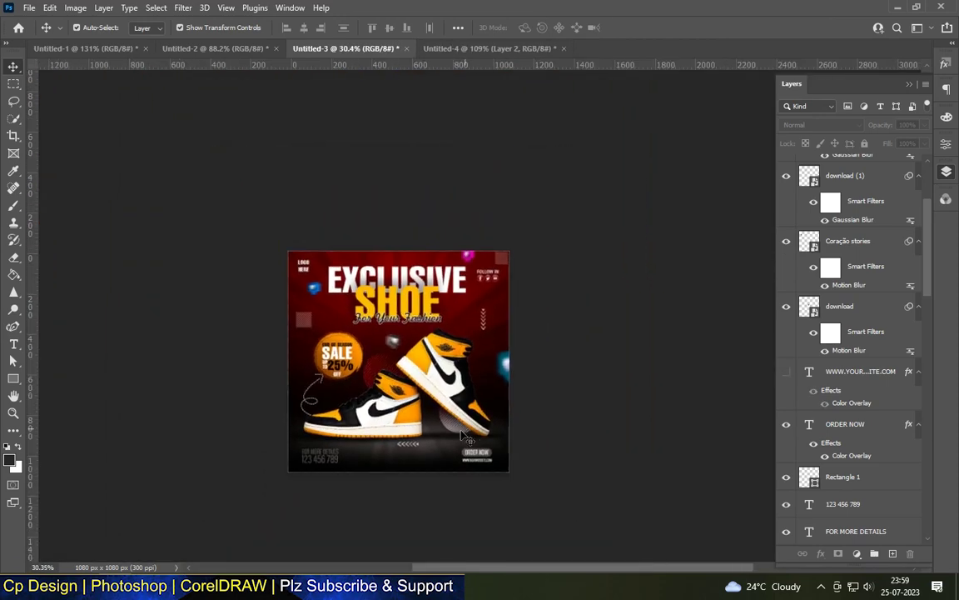
pyautogui.scroll(3, 375, 391)
pyautogui.scroll(-2, 800, 358)
pyautogui.scroll(-2, 800, 358)
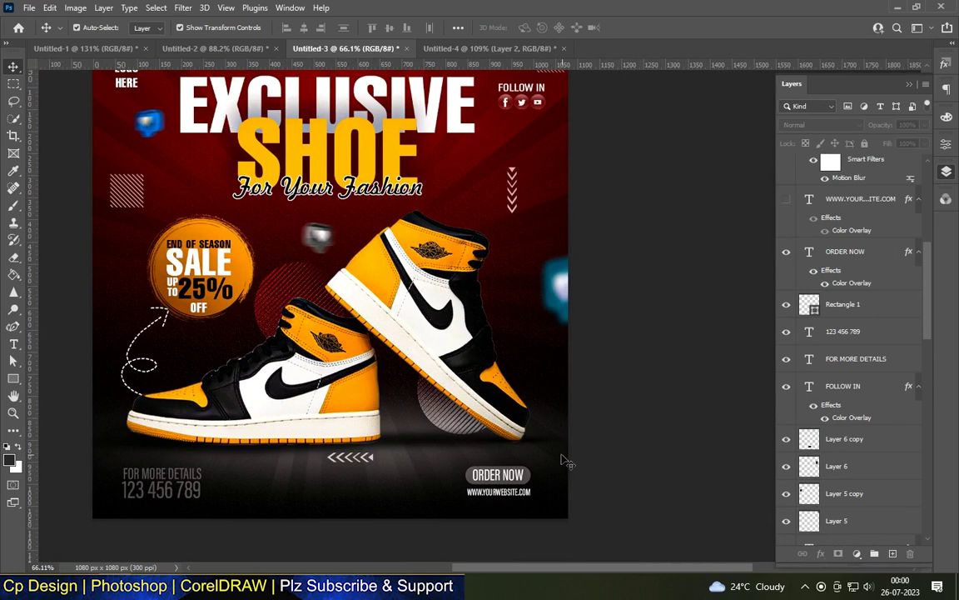
pyautogui.scroll(-1, 583, 466)
pyautogui.scroll(-1, 629, 495)
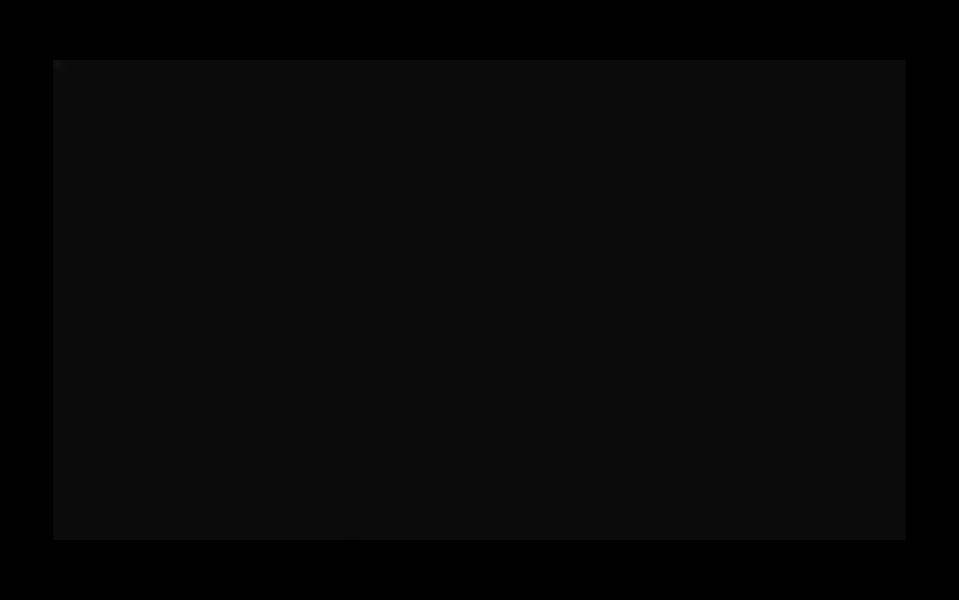